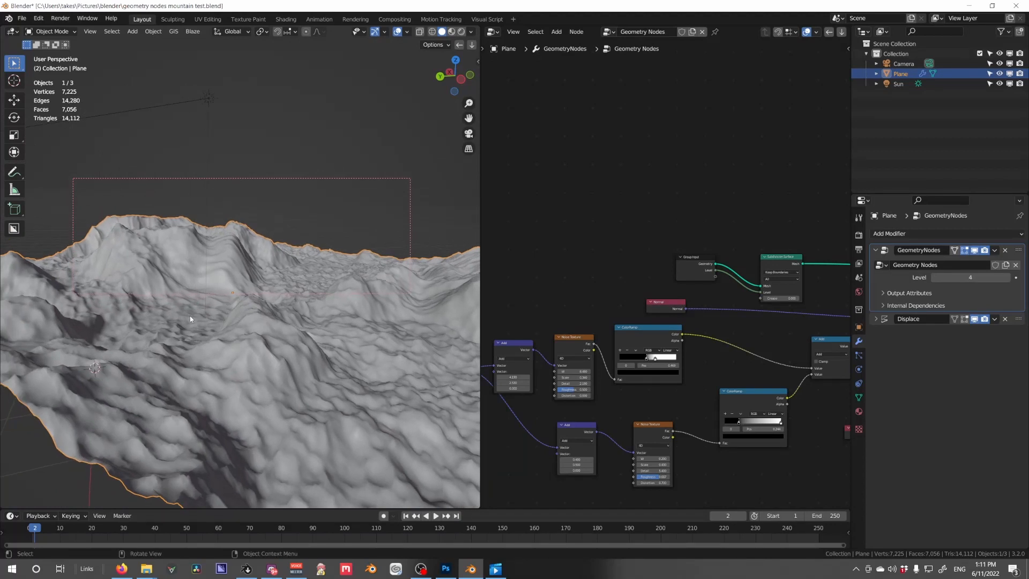
pyautogui.moveTo(227, 341); pyautogui.dragTo(295, 316, button='middle')
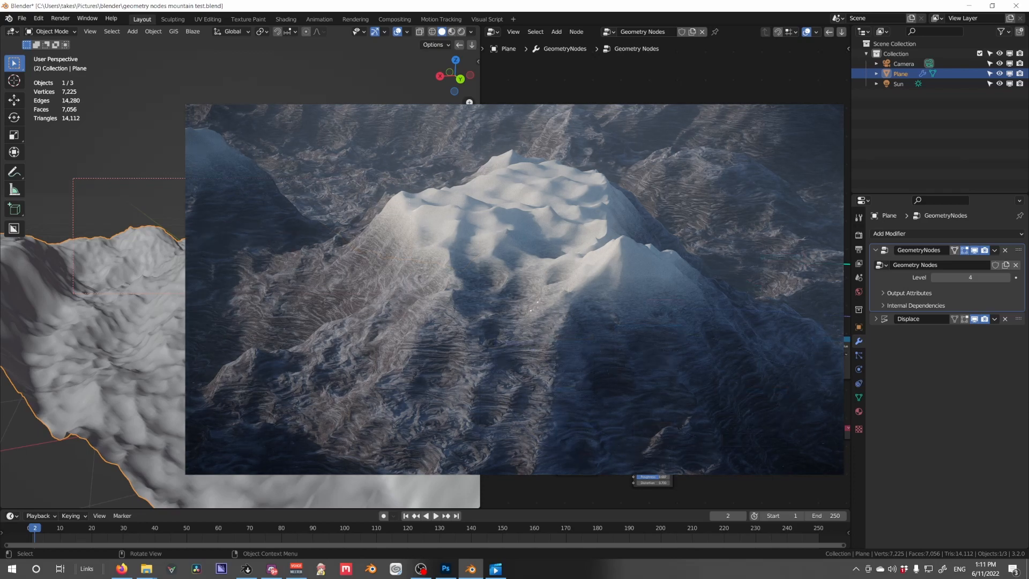
pyautogui.moveTo(289, 319); pyautogui.dragTo(260, 321, button='middle')
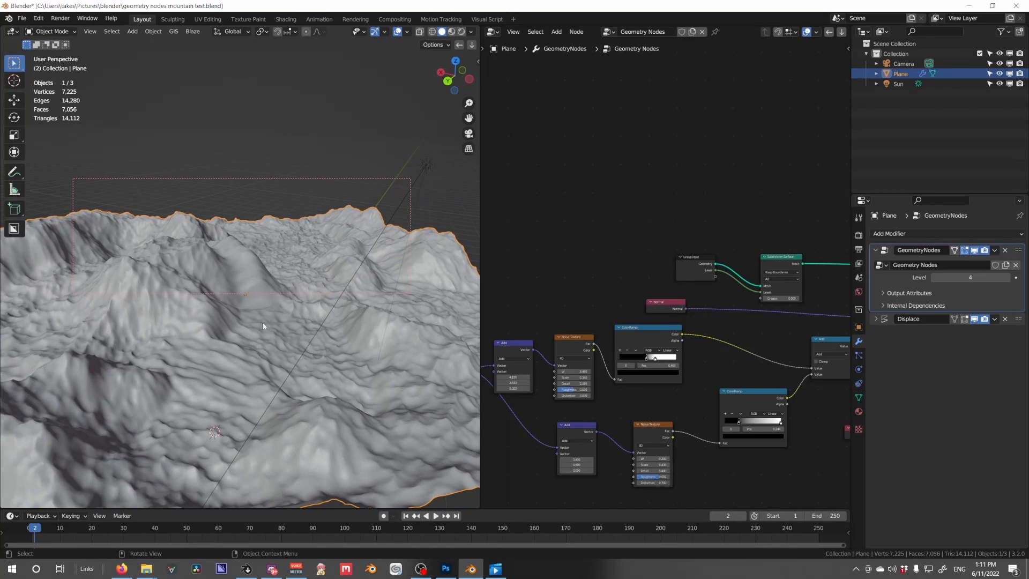
pyautogui.moveTo(269, 306); pyautogui.dragTo(278, 306, button='middle')
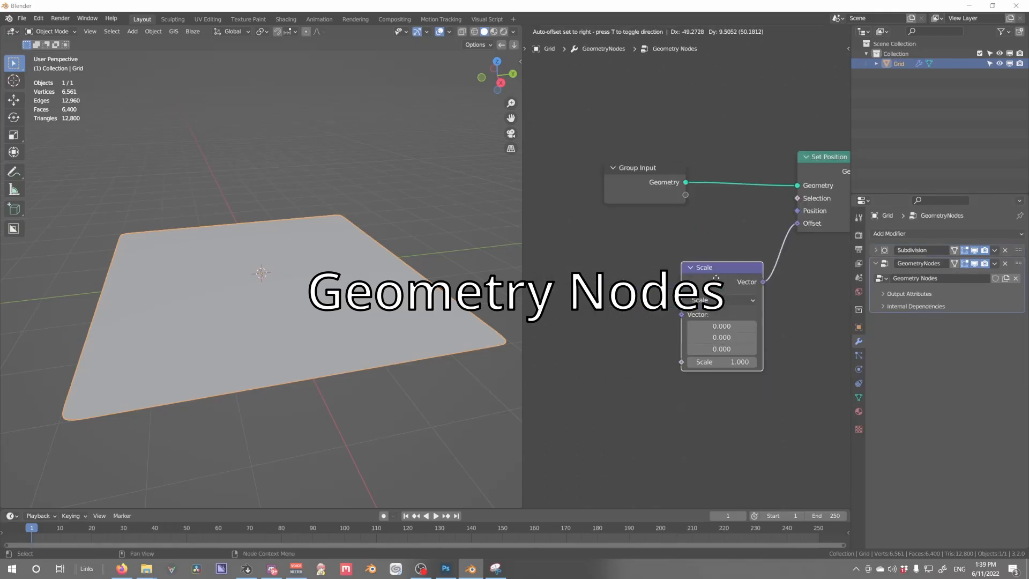
pyautogui.hotkey('shift', 'a')
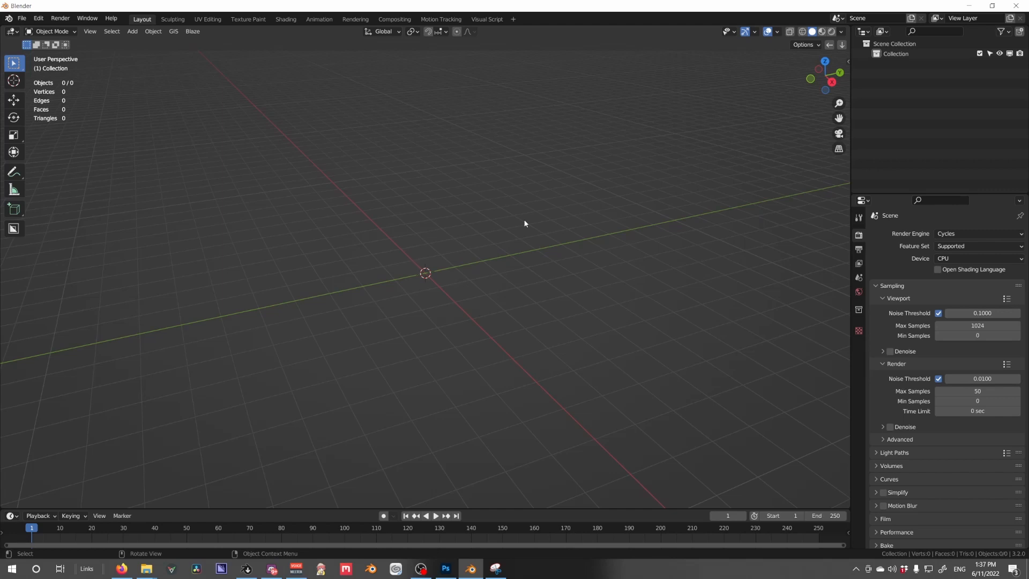
# Add a grid mesh at the world origin and set its size to 6 m.
pyautogui.hotkey('shift', 'a')
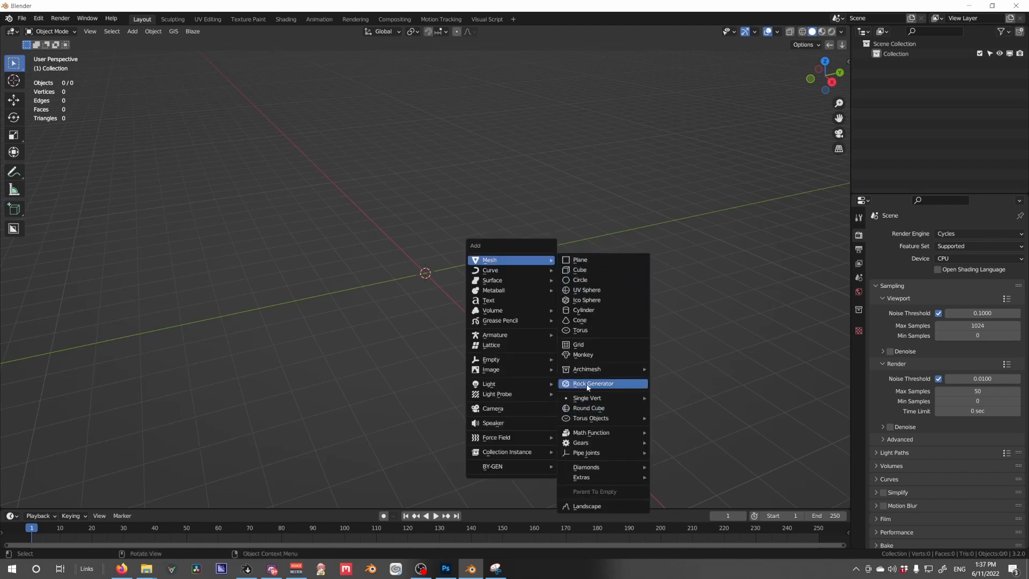
pyautogui.click(582, 344)
pyautogui.click(47, 500)
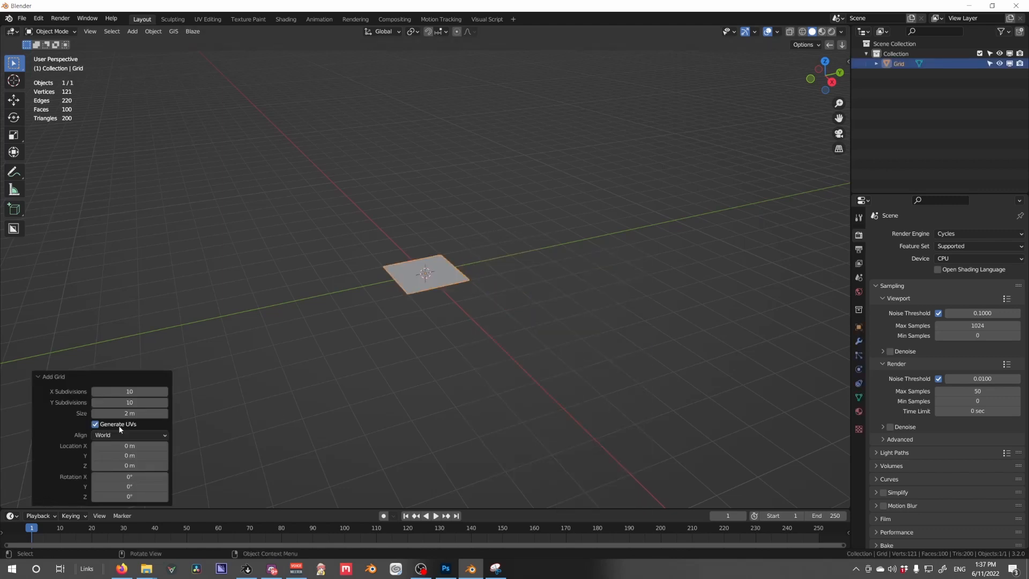
pyautogui.click(123, 413)
pyautogui.write('6')
pyautogui.press('Return')
# Set both the X and Y subdivisions of the new grid to 20.
pyautogui.moveTo(115, 402); pyautogui.dragTo(127, 392)
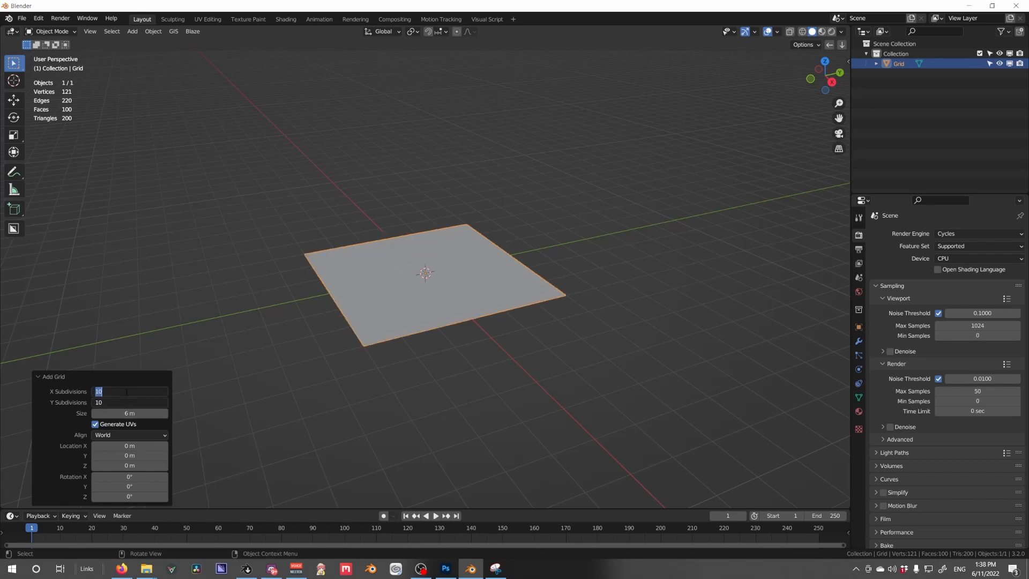
pyautogui.write('20')
pyautogui.press('Return')
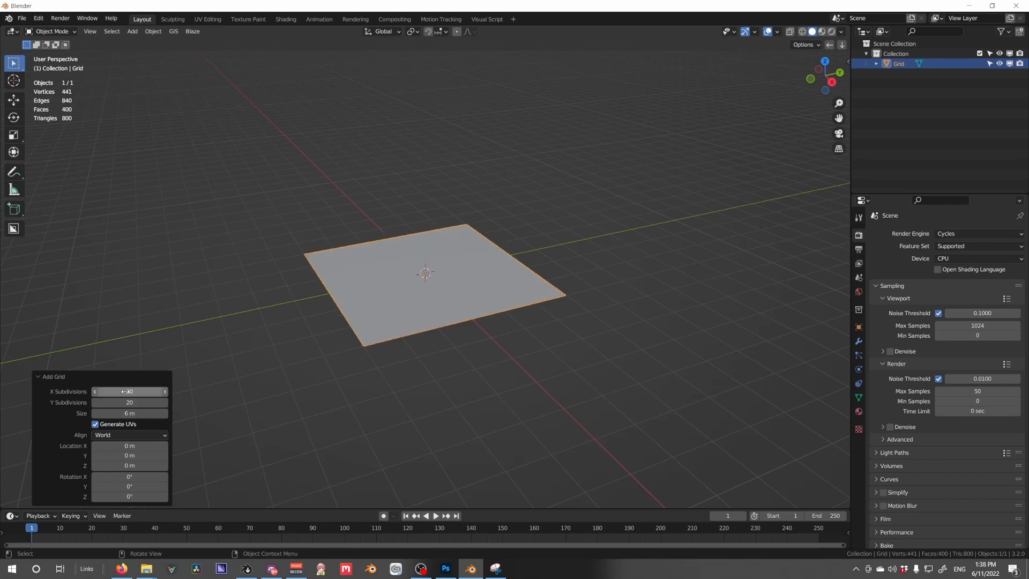
pyautogui.click(213, 328)
# Examine the grid's subdivisions up close in Edit Mode, and return to Object Mode.
pyautogui.click(495, 318)
pyautogui.press('Tab')
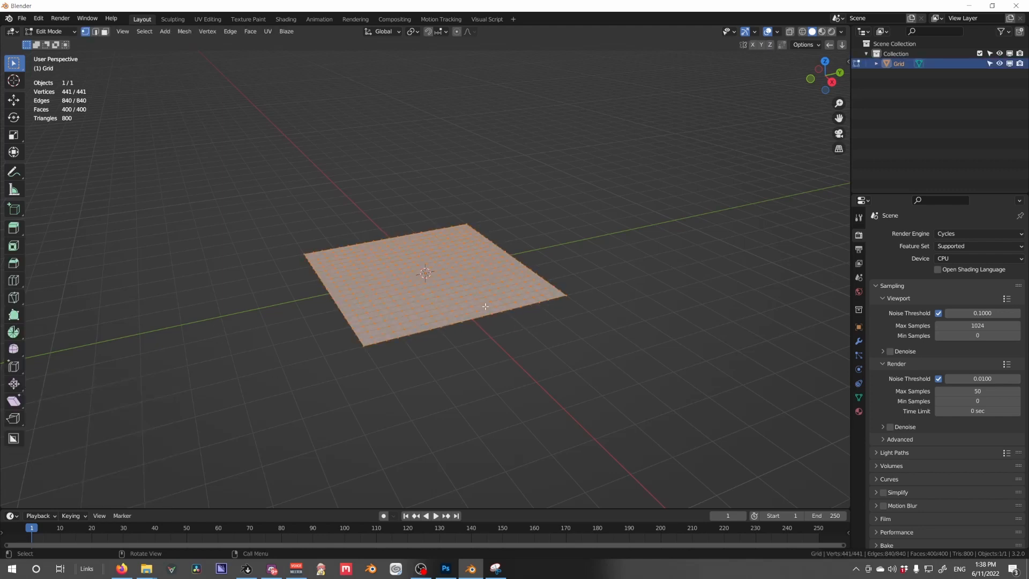
pyautogui.scroll(6, 466, 306)
pyautogui.scroll(-5, 466, 306)
pyautogui.moveTo(464, 308); pyautogui.dragTo(498, 315, button='middle')
pyautogui.scroll(4, 499, 315)
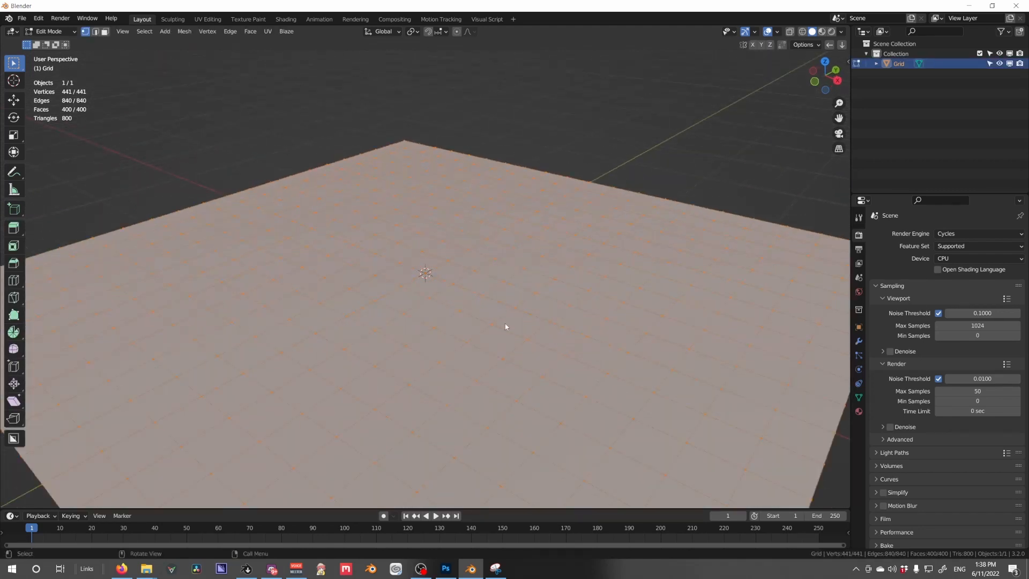
pyautogui.press('Tab')
# Split the 3D viewport into two side-by-side areas and make the new, narrower one a Geometry Node Editor.
pyautogui.moveTo(831, 40); pyautogui.dragTo(444, 98)
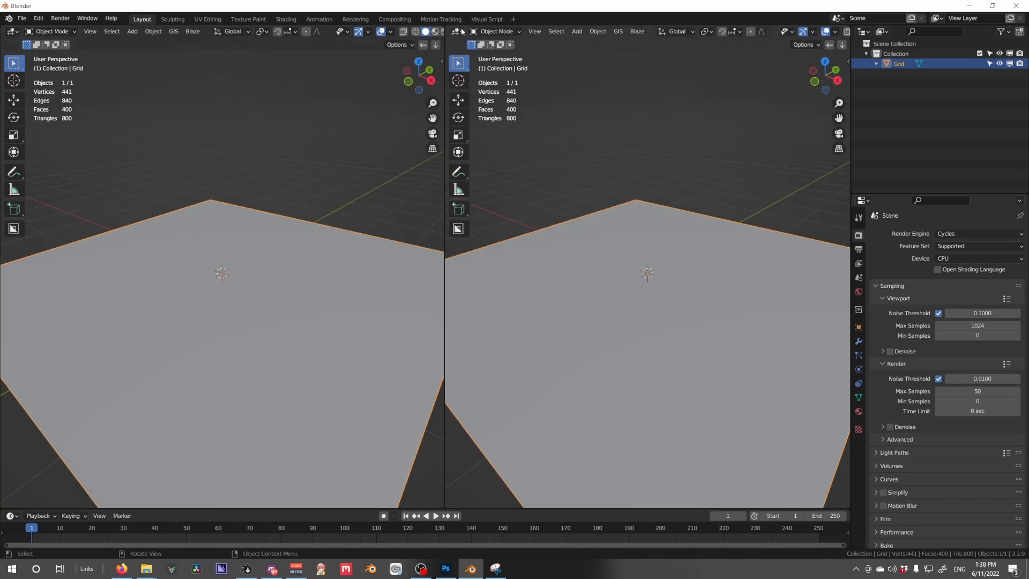
pyautogui.click(456, 31)
pyautogui.click(472, 135)
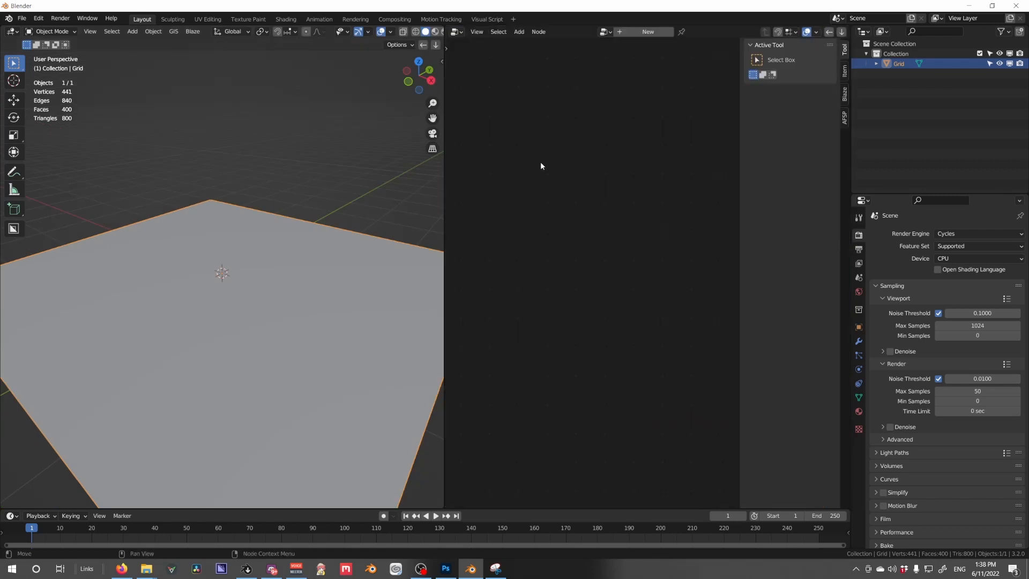
pyautogui.moveTo(444, 194); pyautogui.dragTo(523, 194)
# Create a new geometry node tree for the grid and hide the node editor's sidebar.
pyautogui.scroll(-5, 400, 234)
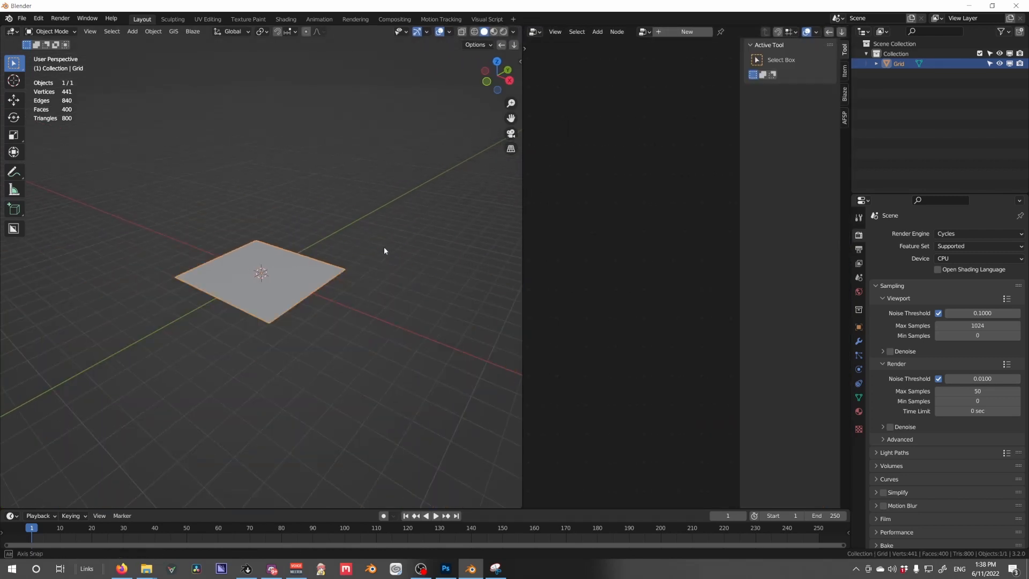
pyautogui.moveTo(384, 248); pyautogui.dragTo(365, 265, button='middle')
pyautogui.scroll(4, 364, 264)
pyautogui.click(688, 31)
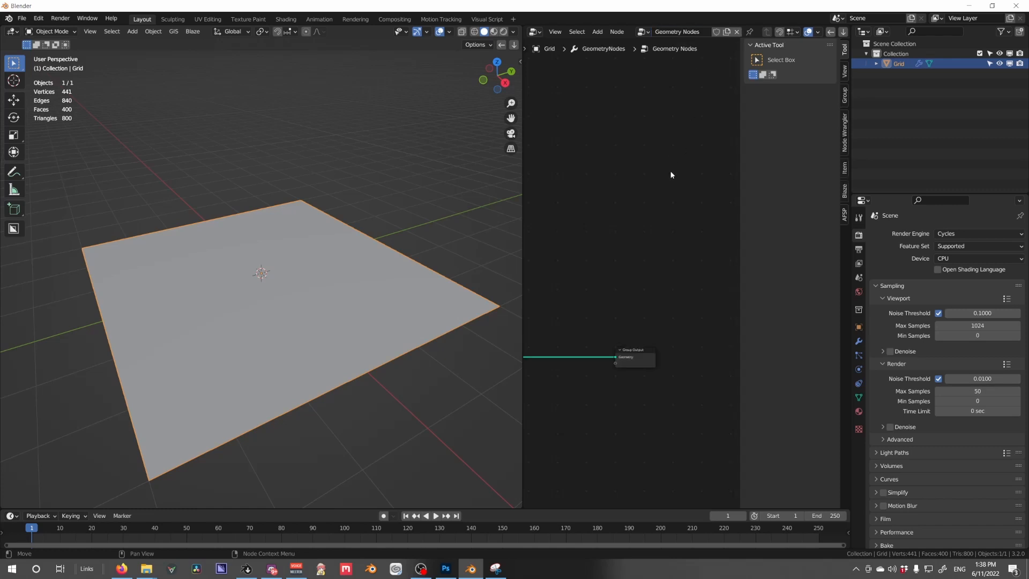
pyautogui.press('n')
pyautogui.press('Home')
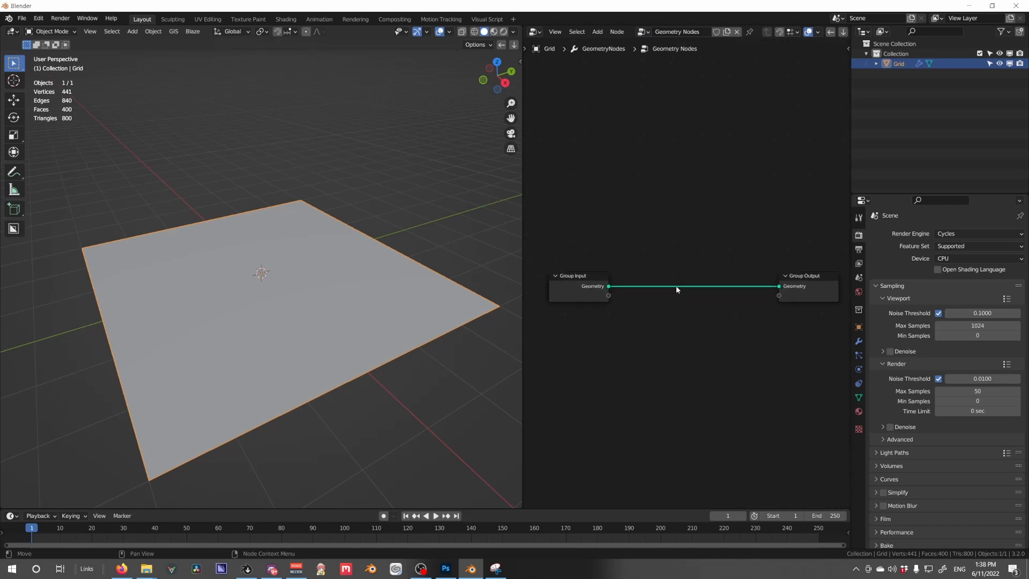
pyautogui.scroll(2, 677, 285)
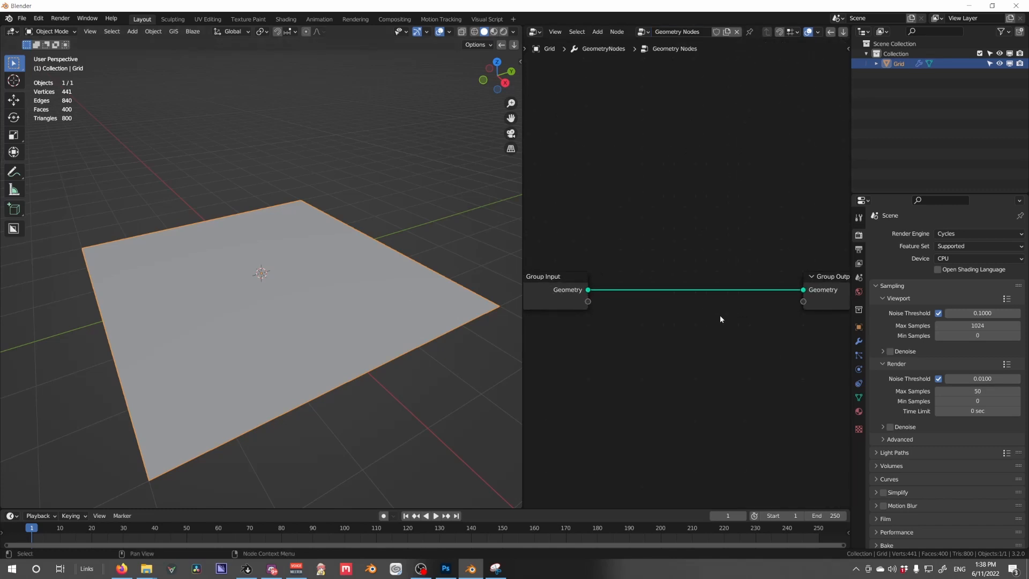
pyautogui.moveTo(482, 322); pyautogui.dragTo(386, 322, button='middle')
pyautogui.hotkey('shift', 'a')
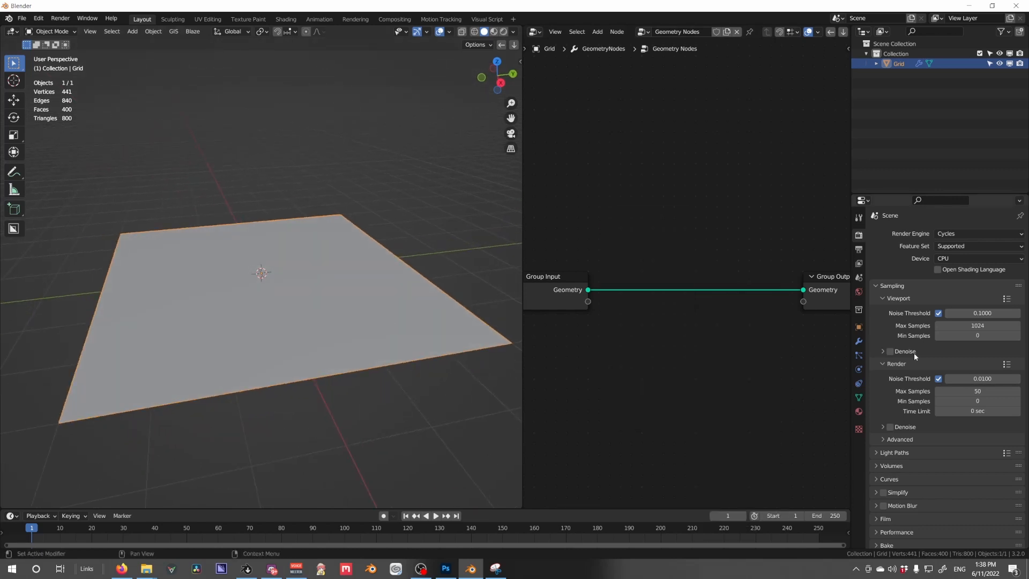
# Add a Subdivision Surface modifier to the grid and move it above the GeometryNodes modifier.
pyautogui.click(858, 342)
pyautogui.click(921, 234)
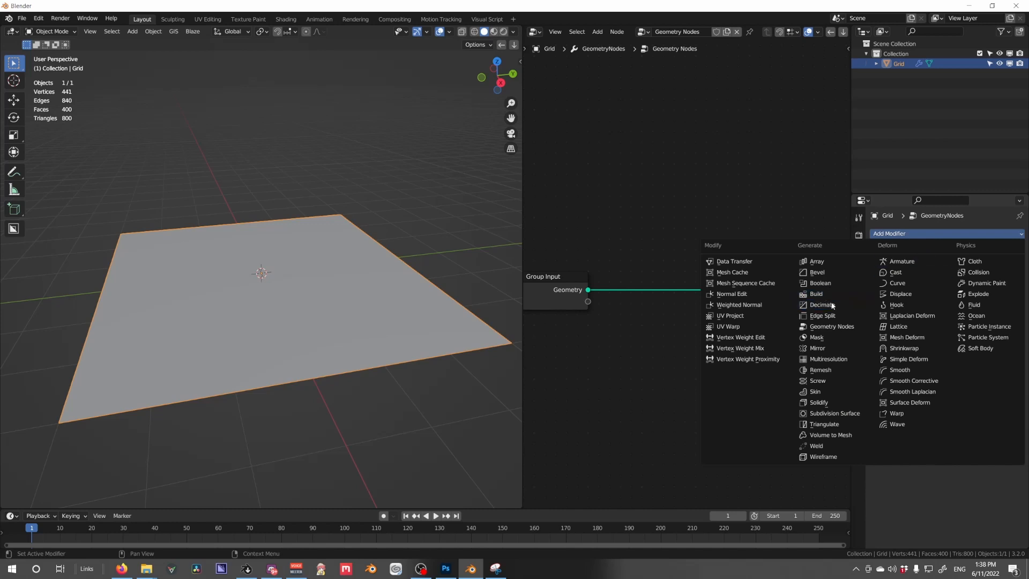
pyautogui.click(834, 413)
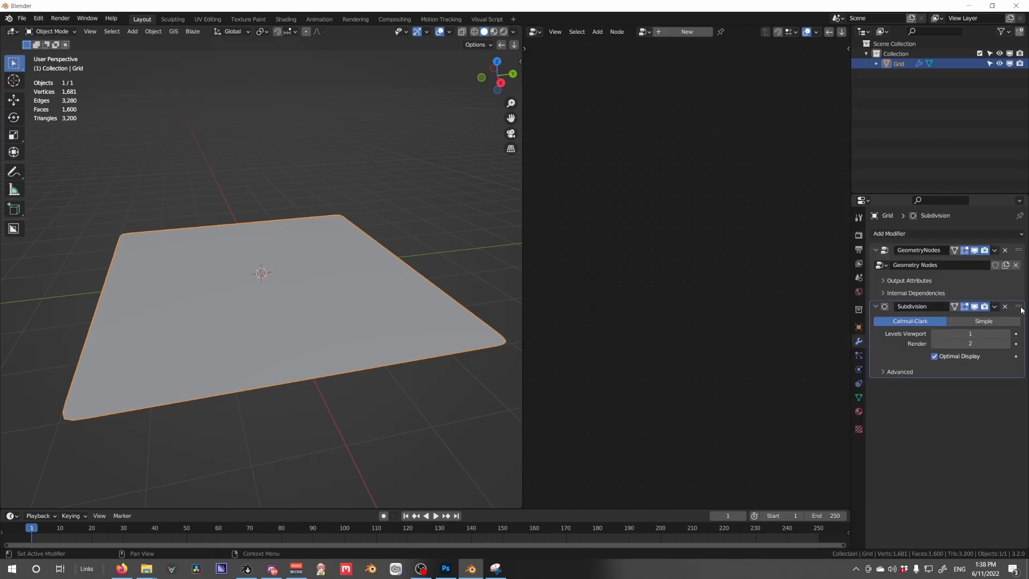
pyautogui.moveTo(1018, 309); pyautogui.dragTo(1018, 236)
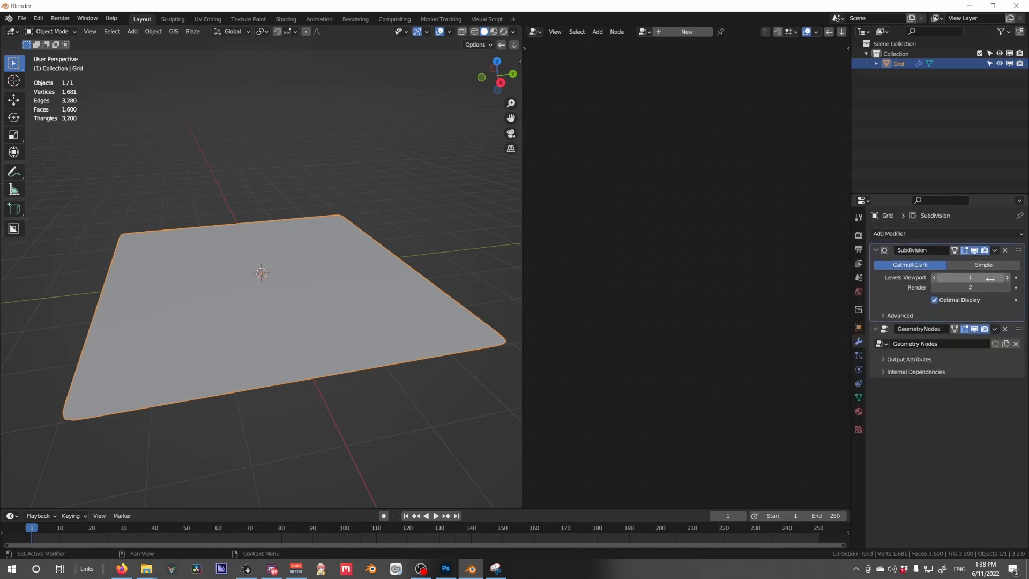
# Set the Subdivision modifier's levels to 2 for the viewport and 4 for rendering.
pyautogui.moveTo(958, 279); pyautogui.dragTo(968, 279)
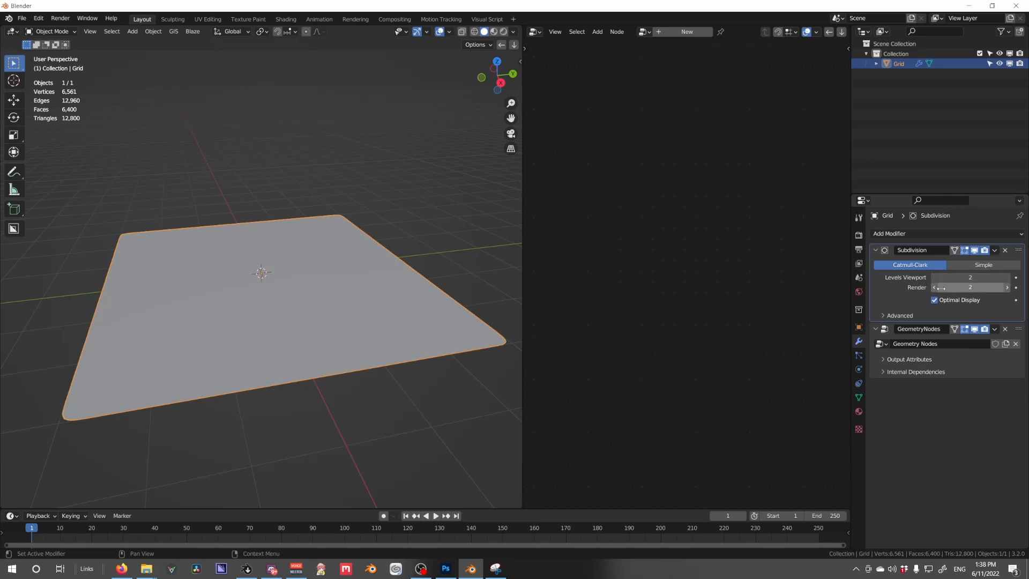
pyautogui.click(1006, 288)
pyautogui.click(1006, 287)
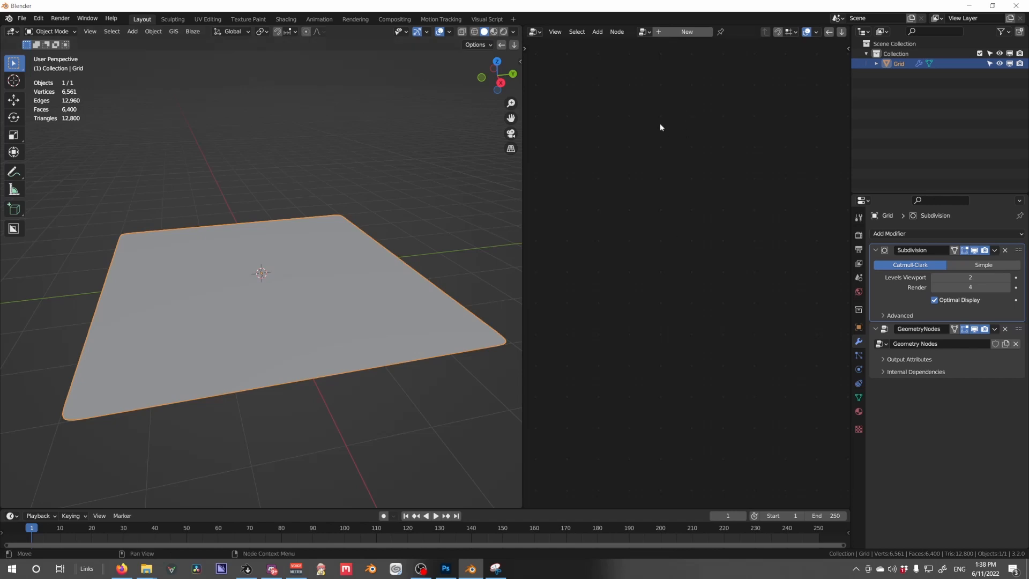
# Make the GeometryNodes modifier active to show its node tree, and collapse the Subdivision modifier's settings.
pyautogui.click(940, 330)
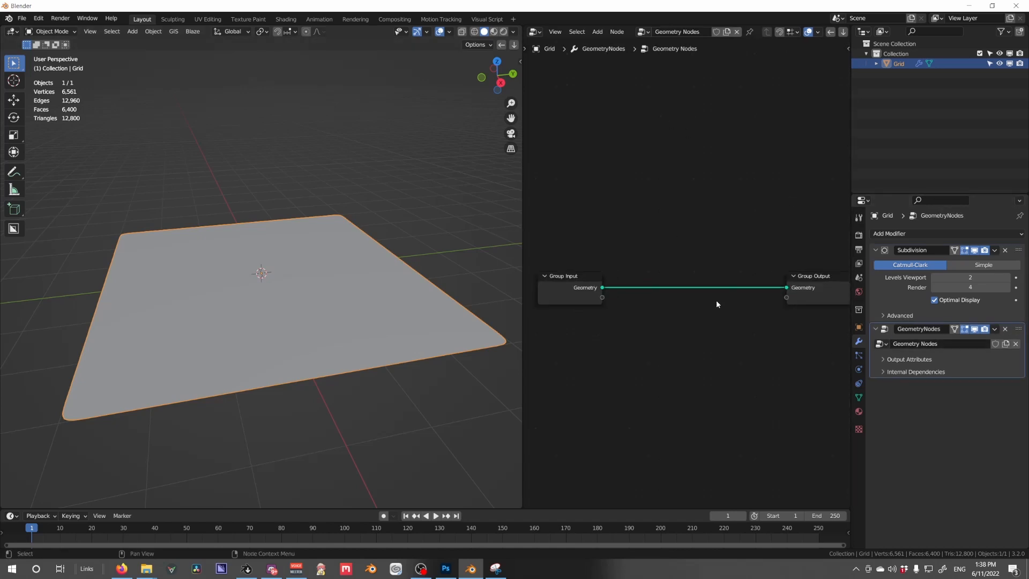
pyautogui.click(875, 250)
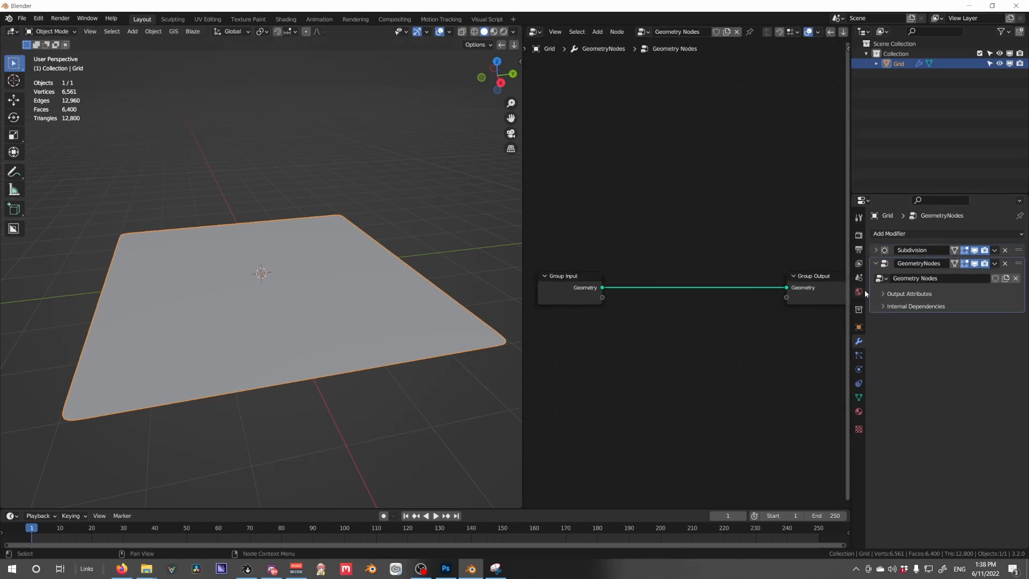
pyautogui.scroll(2, 706, 312)
pyautogui.scroll(-2, 743, 314)
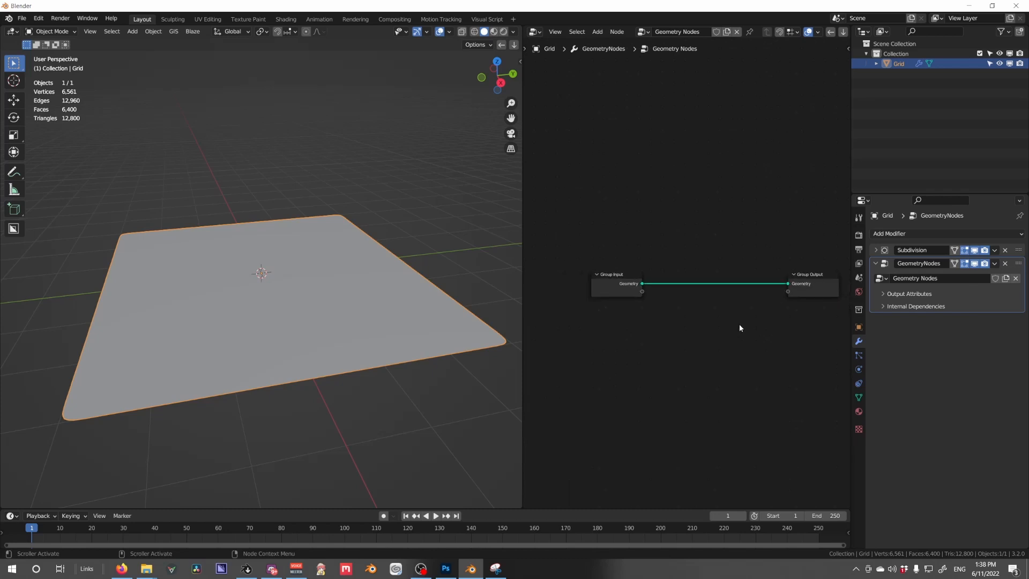
# Insert a Set Position node on the link between Group Input and Group Output.
pyautogui.hotkey('shift', 'a')
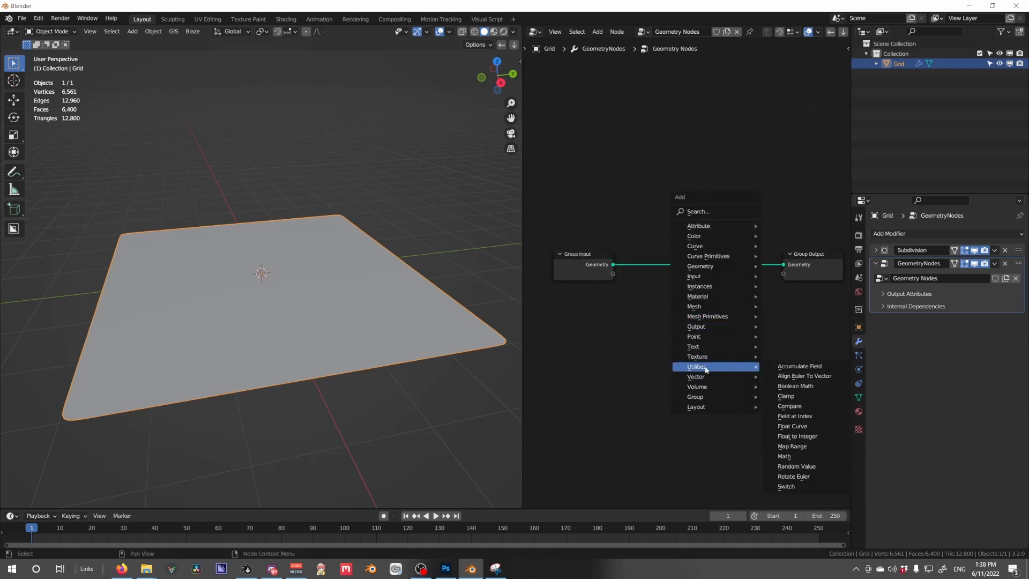
pyautogui.moveTo(697, 228)
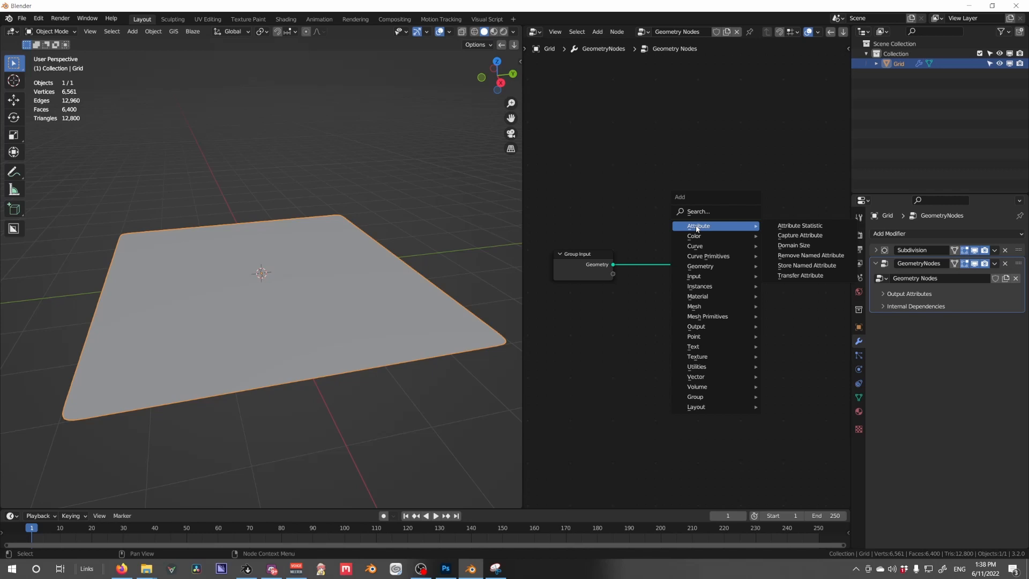
pyautogui.click(697, 211)
pyautogui.write('s')
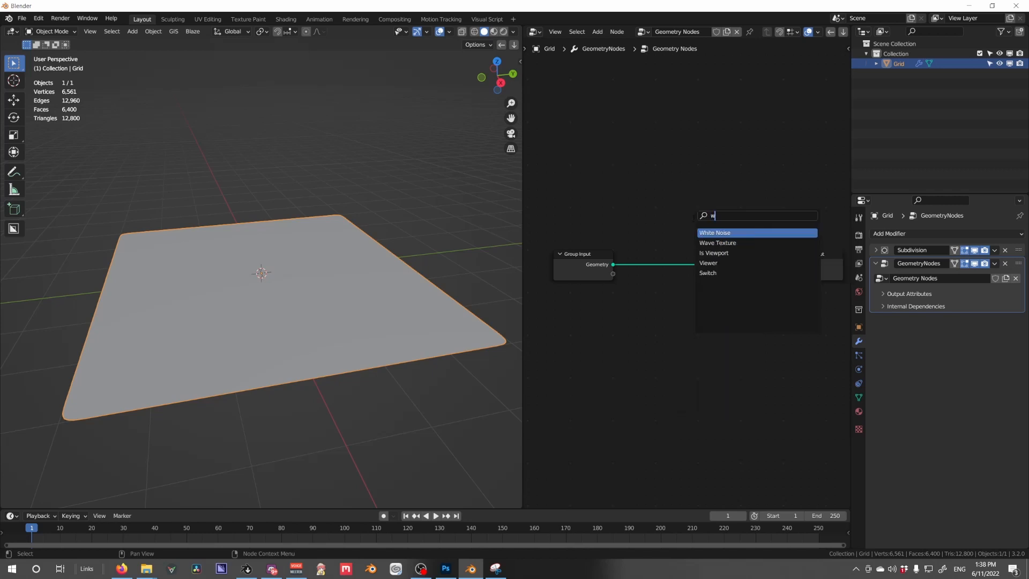
pyautogui.write('et')
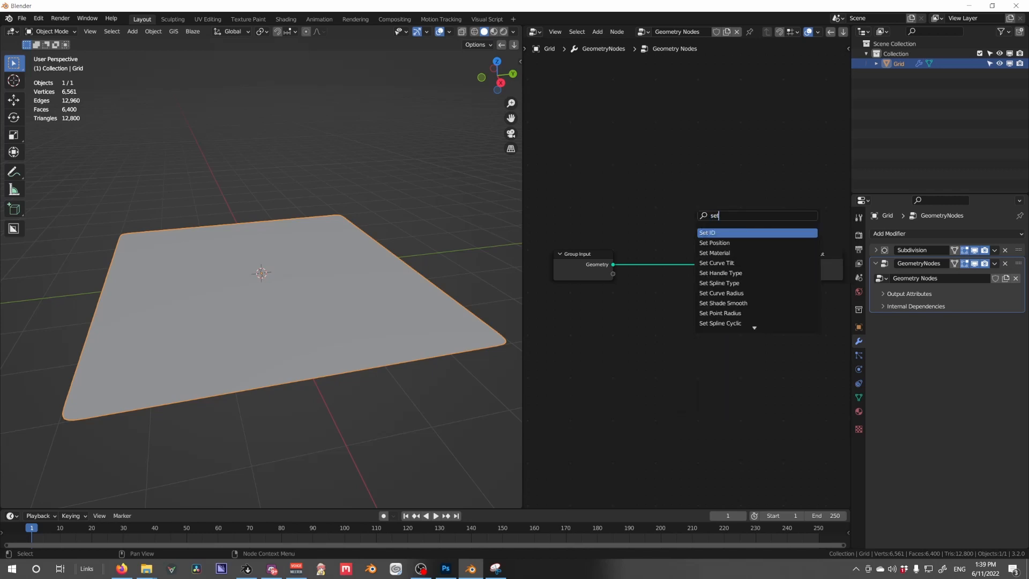
pyautogui.click(720, 243)
pyautogui.click(702, 296)
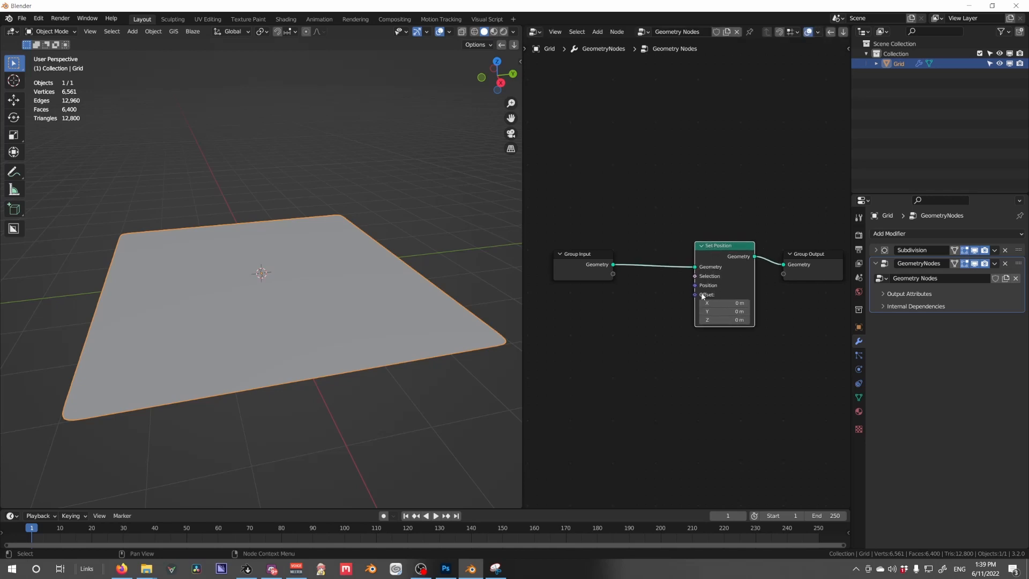
# Add a Vector Math node below Group Input and set its operation to Scale.
pyautogui.moveTo(671, 320); pyautogui.dragTo(702, 291, button='middle')
pyautogui.scroll(2, 703, 290)
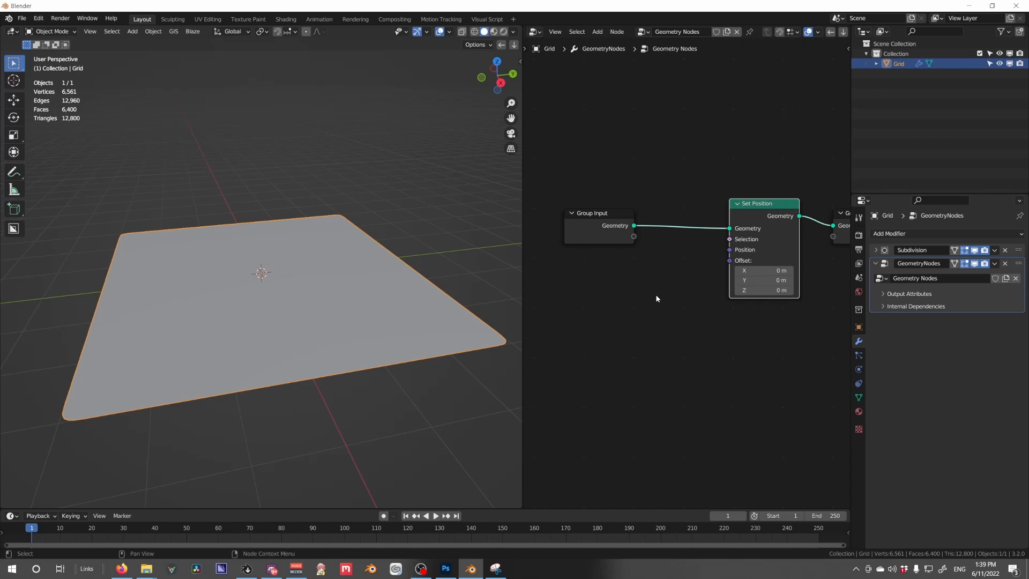
pyautogui.hotkey('shift', 'a')
pyautogui.moveTo(663, 397)
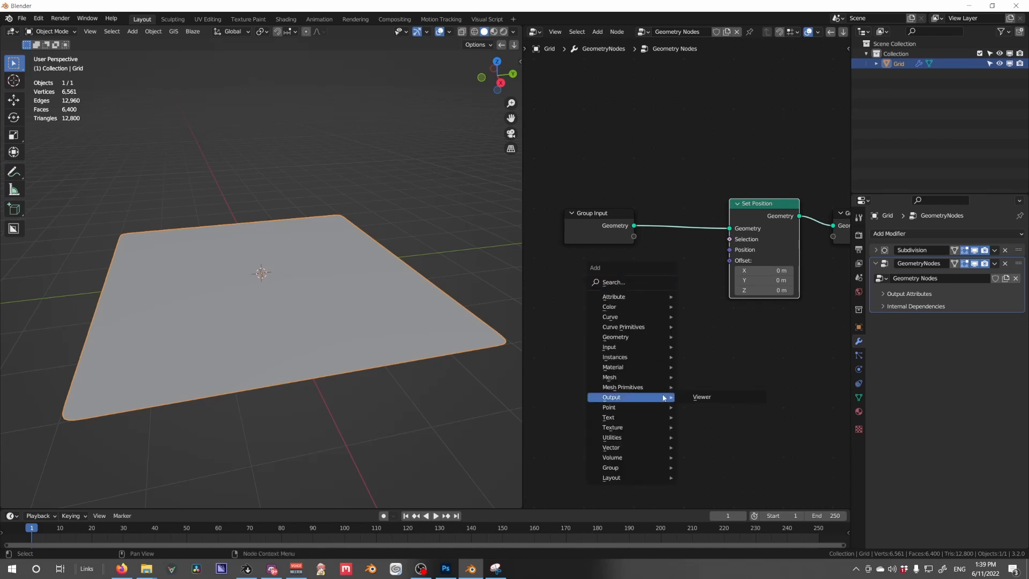
pyautogui.moveTo(665, 447)
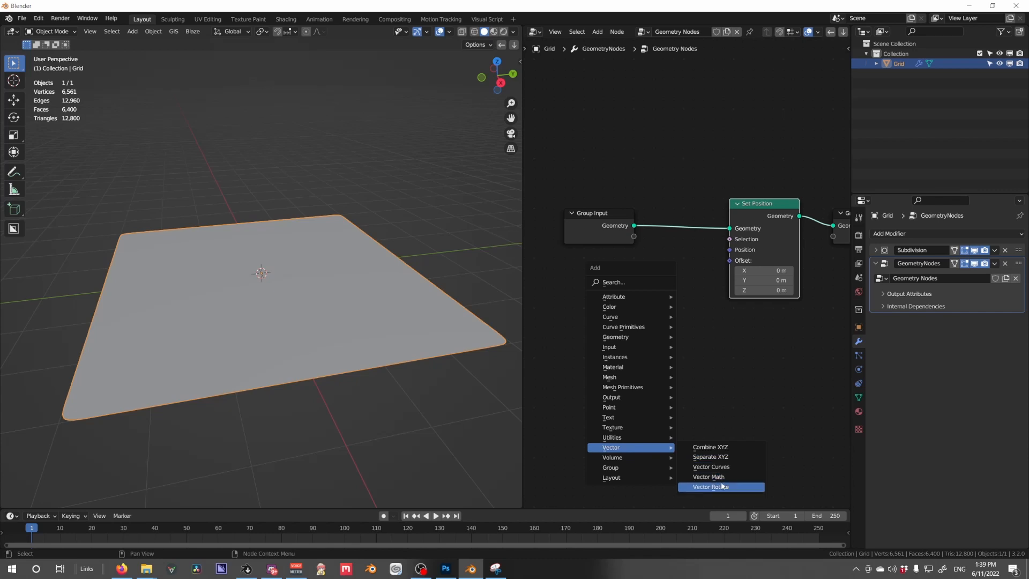
pyautogui.click(709, 477)
pyautogui.click(640, 295)
pyautogui.click(658, 310)
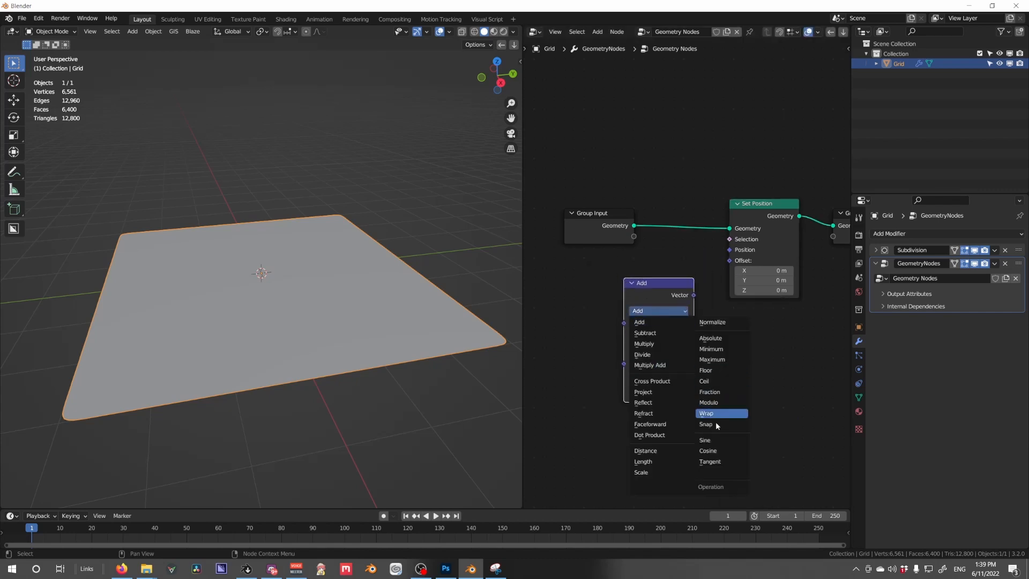
pyautogui.click(649, 472)
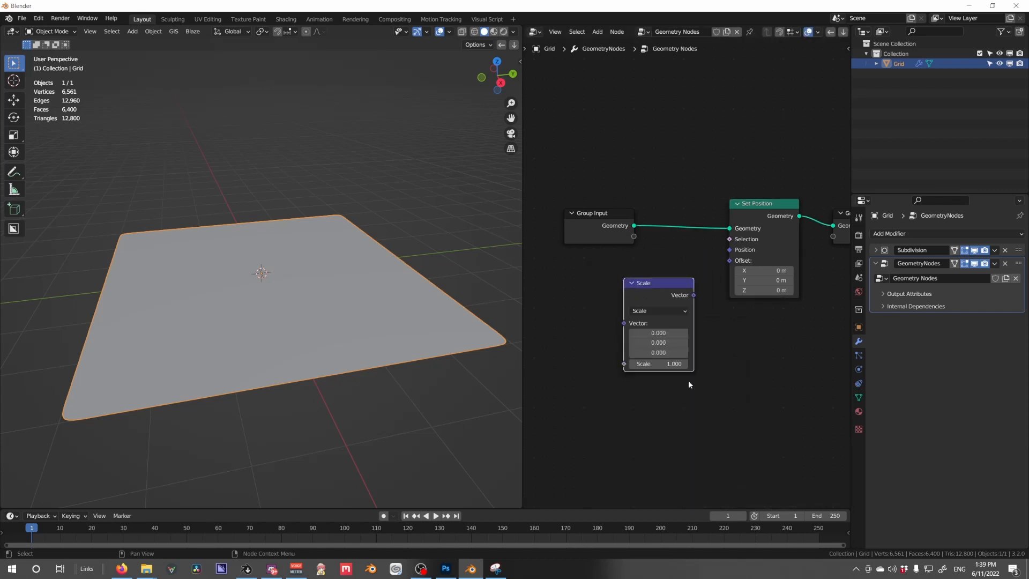
# Connect the Scale node's Vector output to the Set Position node's Offset input and reposition the Scale node.
pyautogui.moveTo(693, 295)
pyautogui.mouseDown()
pyautogui.moveTo(729, 260)
pyautogui.moveTo(690, 312)
pyautogui.mouseUp()
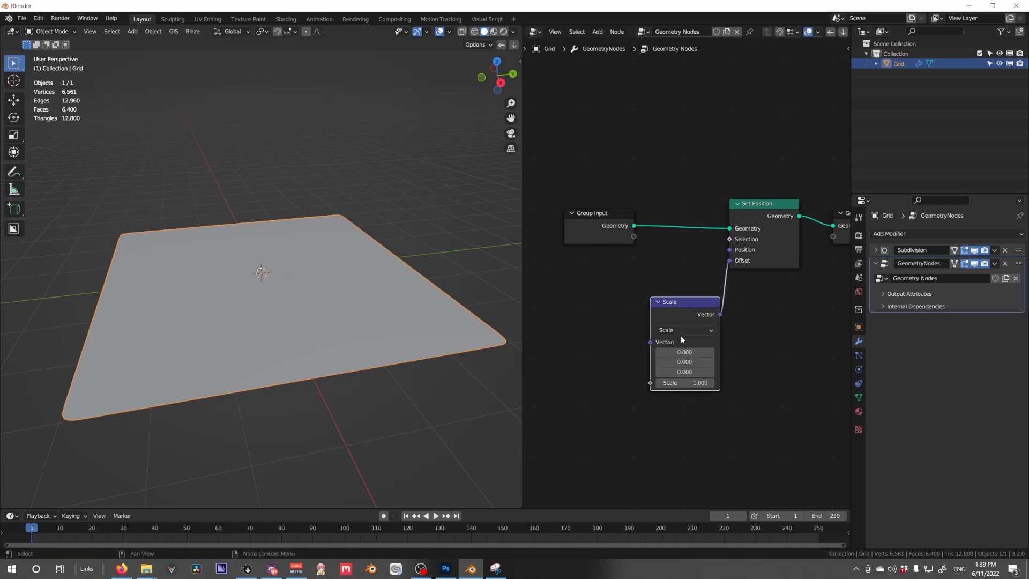
pyautogui.moveTo(681, 339); pyautogui.dragTo(734, 316, button='middle')
pyautogui.scroll(1, 734, 316)
pyautogui.scroll(1, 735, 314)
pyautogui.moveTo(738, 281); pyautogui.dragTo(718, 274)
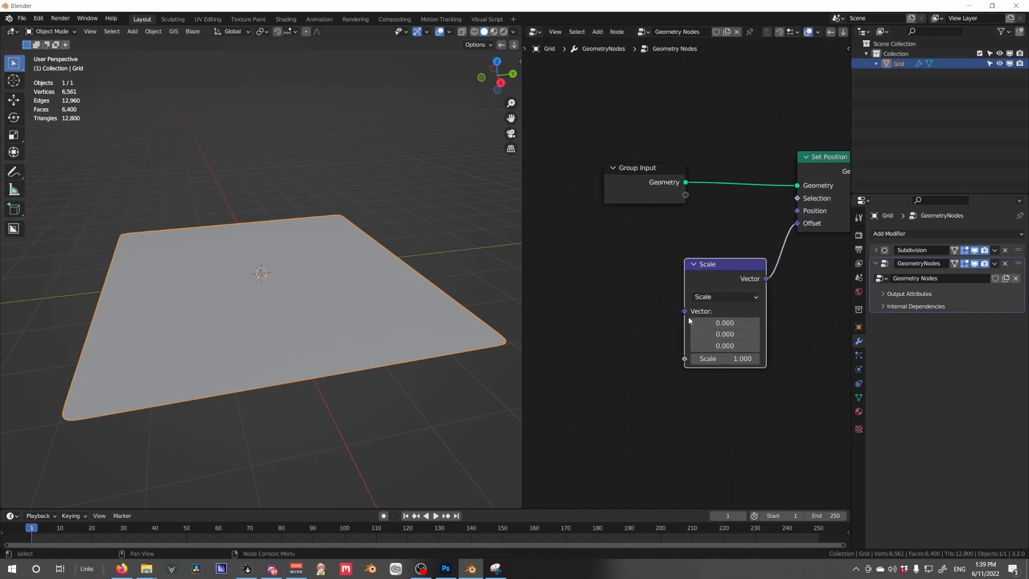
# Add a Normal node feeding the Scale node's Vector input and place it beside the Scale node.
pyautogui.moveTo(684, 312); pyautogui.dragTo(595, 308)
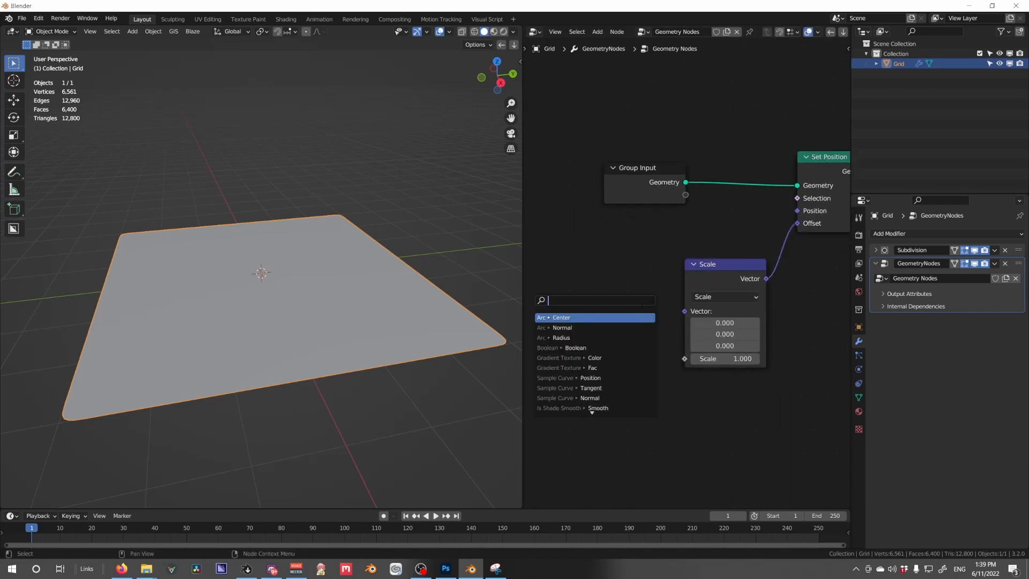
pyautogui.write('normal')
pyautogui.press('Return')
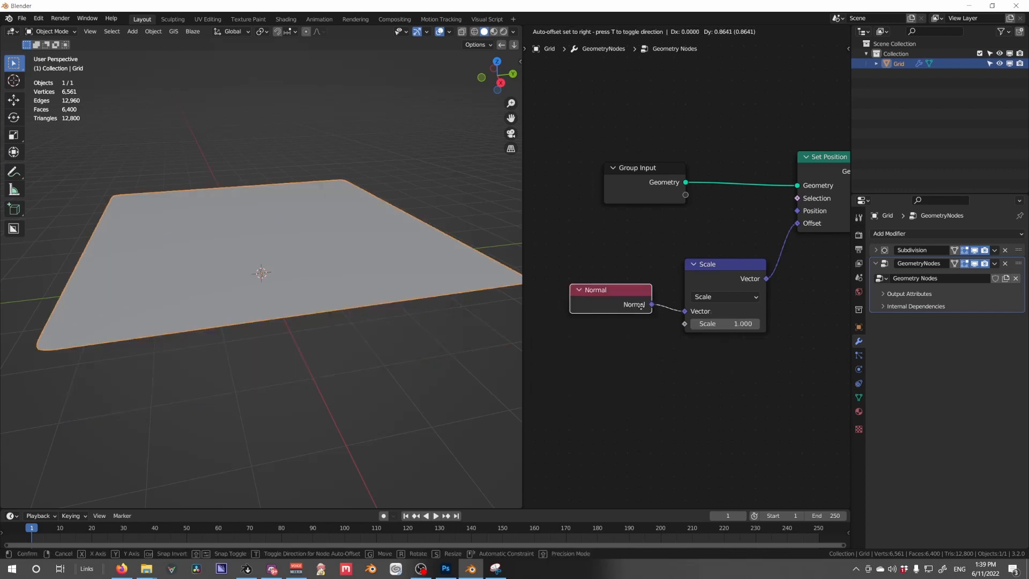
pyautogui.click(628, 313)
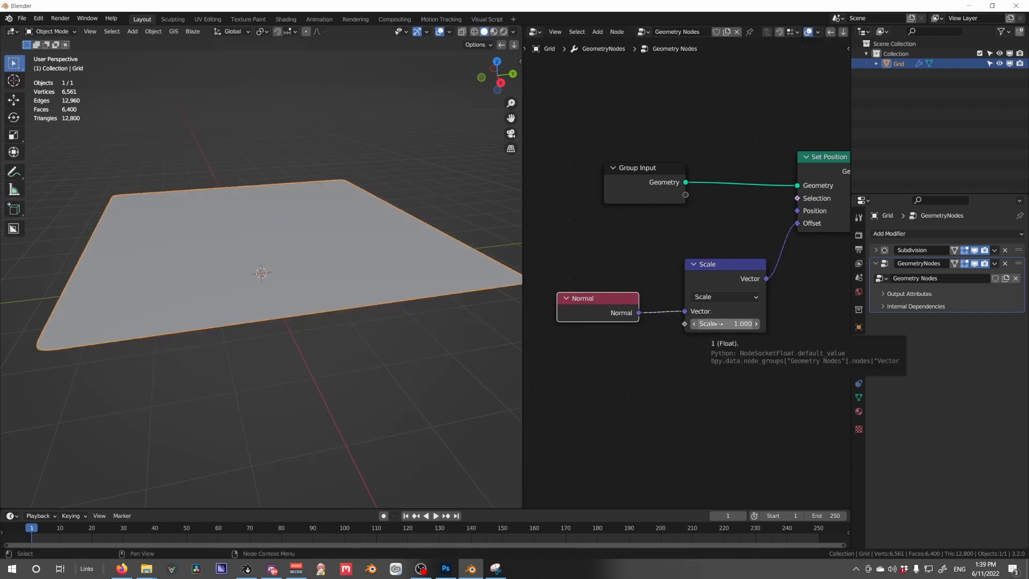
# Try a Scale value of 5.3 on the Scale node and undo it.
pyautogui.moveTo(711, 324); pyautogui.dragTo(763, 324)
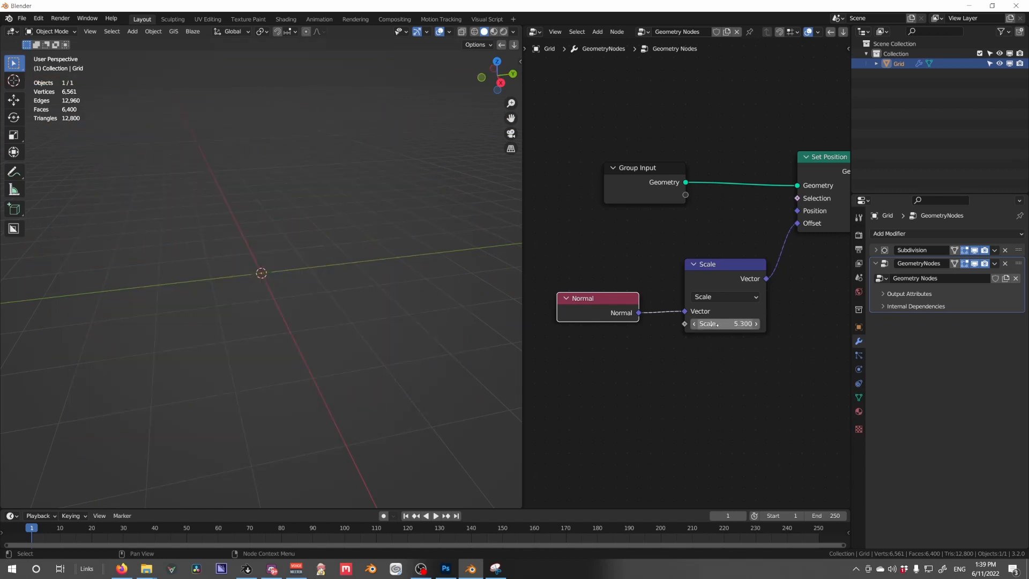
pyautogui.hotkey('ctrl', 'z')
# Move the Normal node further away from the Scale node to free space around its Scale input.
pyautogui.moveTo(658, 399); pyautogui.dragTo(733, 350, button='middle')
pyautogui.scroll(-4, 696, 300)
pyautogui.moveTo(663, 258); pyautogui.dragTo(645, 240)
pyautogui.scroll(2, 687, 301)
pyautogui.click(689, 305)
pyautogui.scroll(4, 761, 293)
pyautogui.moveTo(680, 305); pyautogui.dragTo(696, 281, button='middle')
pyautogui.scroll(-1, 762, 294)
pyautogui.scroll(-2, 685, 295)
# Add a Math node below the Normal node and set its operation to Multiply.
pyautogui.hotkey('shift', 'a')
pyautogui.moveTo(664, 271)
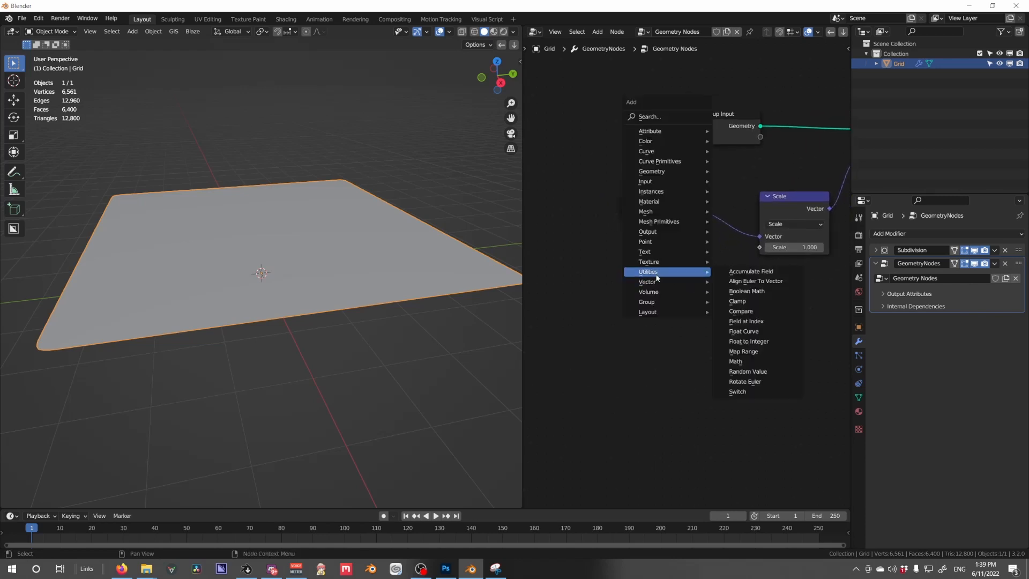
pyautogui.click(749, 359)
pyautogui.click(697, 292)
pyautogui.click(705, 301)
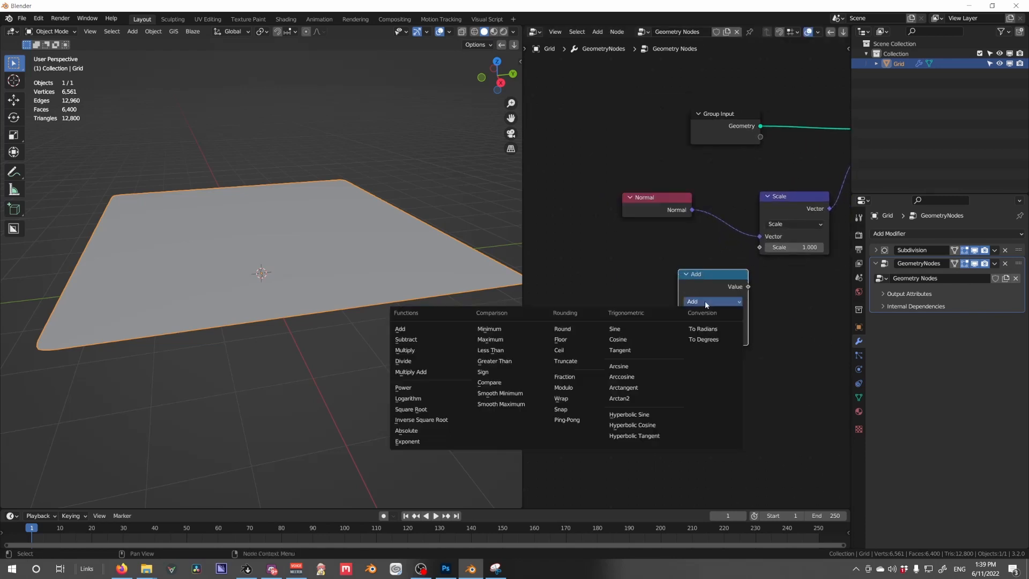
pyautogui.press('m')
# Connect the Multiply node's Value to the Scale node's Scale input and set its second value to 1.
pyautogui.moveTo(748, 286); pyautogui.dragTo(759, 247)
pyautogui.moveTo(710, 287); pyautogui.dragTo(689, 287)
pyautogui.scroll(2, 689, 286)
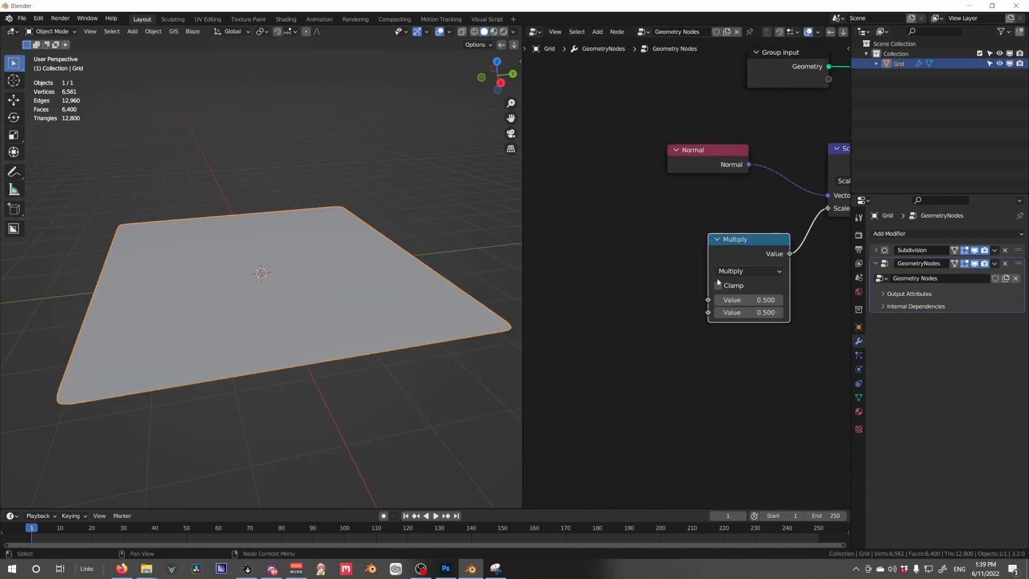
pyautogui.click(747, 312)
pyautogui.write('1')
pyautogui.press('Return')
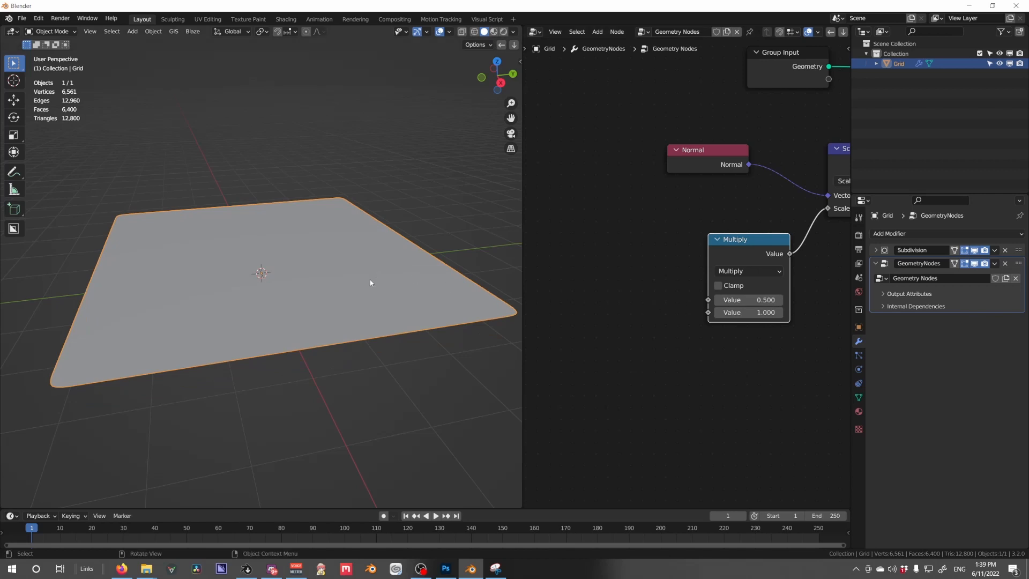
# Add a ColorRamp node before Multiply and connect its Color output to Multiply's first Value.
pyautogui.hotkey('shift', 'a')
pyautogui.moveTo(588, 140)
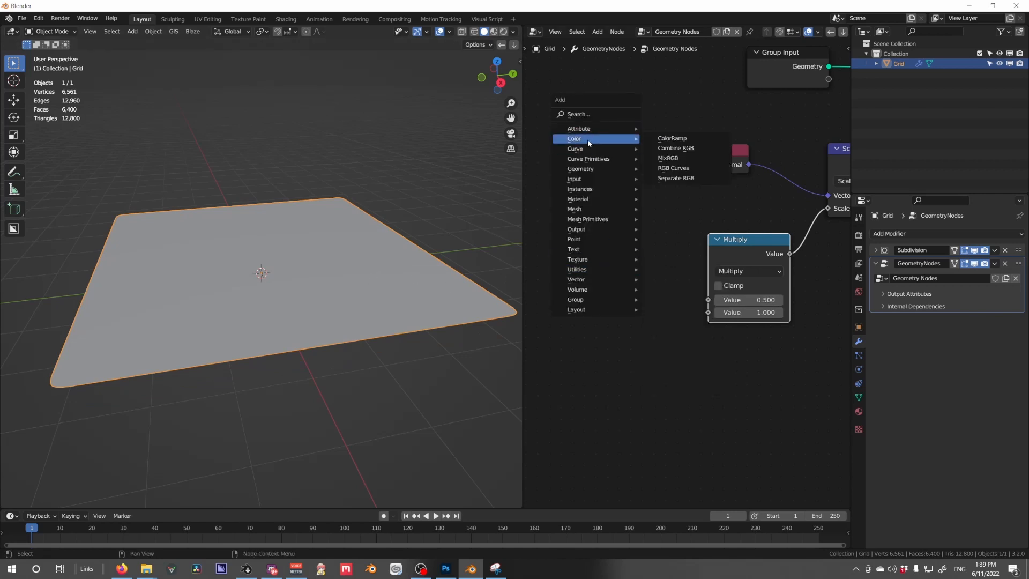
pyautogui.click(672, 138)
pyautogui.click(562, 242)
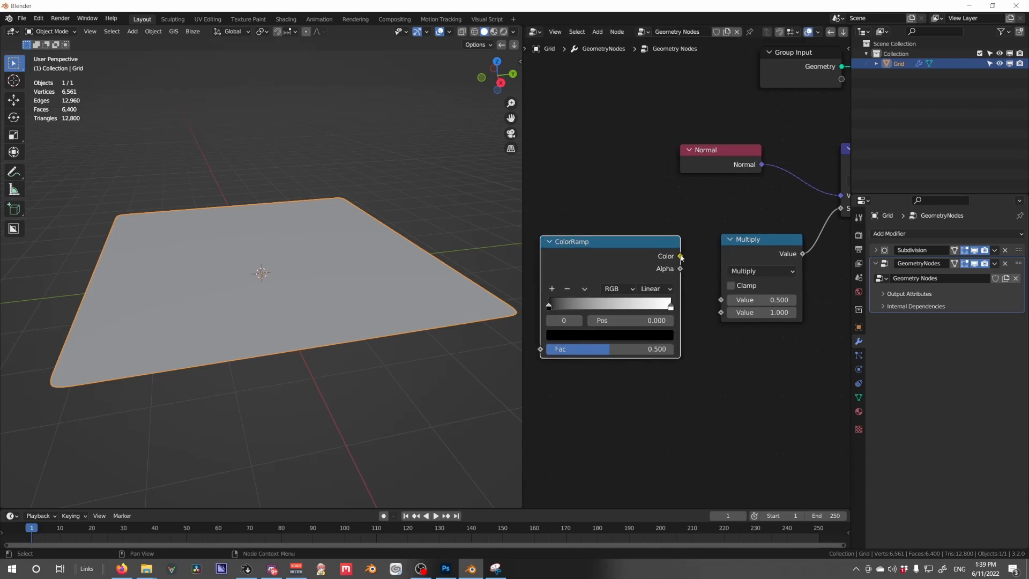
pyautogui.moveTo(680, 257); pyautogui.dragTo(721, 299)
# Add a Noise Texture node before the ColorRamp and connect its Color output to the ramp's Fac input.
pyautogui.moveTo(590, 322); pyautogui.dragTo(702, 299, button='middle')
pyautogui.scroll(-6, 700, 295)
pyautogui.moveTo(698, 251); pyautogui.dragTo(734, 237, button='middle')
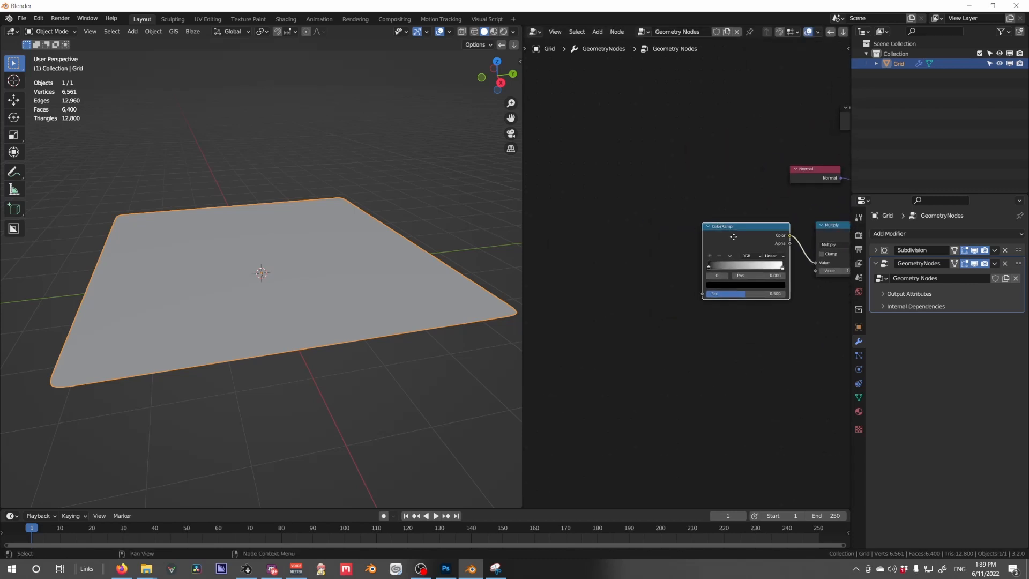
pyautogui.scroll(1, 705, 241)
pyautogui.hotkey('shift', 'a')
pyautogui.moveTo(651, 355)
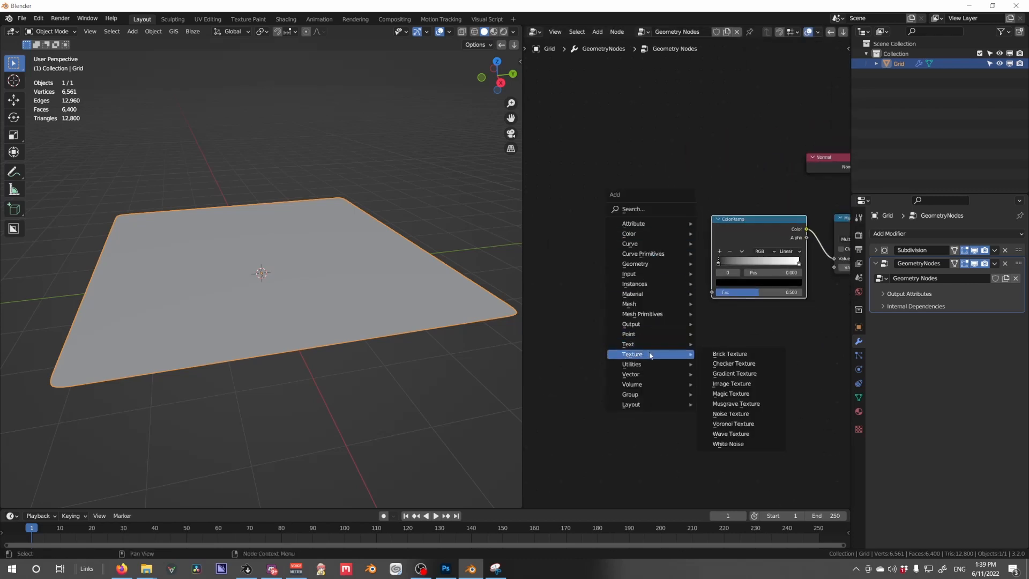
pyautogui.click(750, 413)
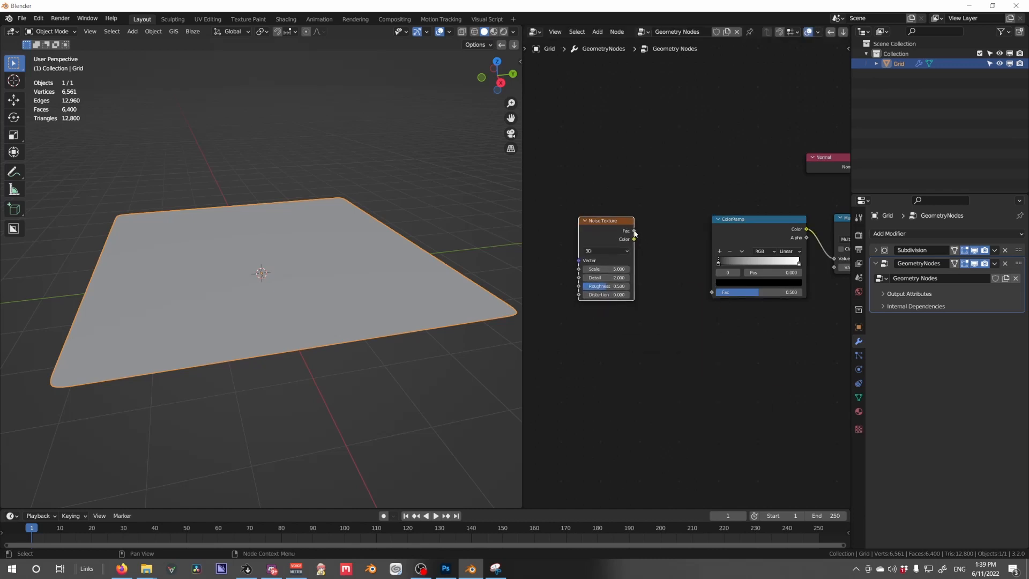
pyautogui.moveTo(633, 231); pyautogui.dragTo(712, 292)
pyautogui.moveTo(605, 239); pyautogui.dragTo(711, 292)
# Add a Vector Math node set to Add and connect its output to the Noise Texture's Vector input.
pyautogui.scroll(1, 664, 310)
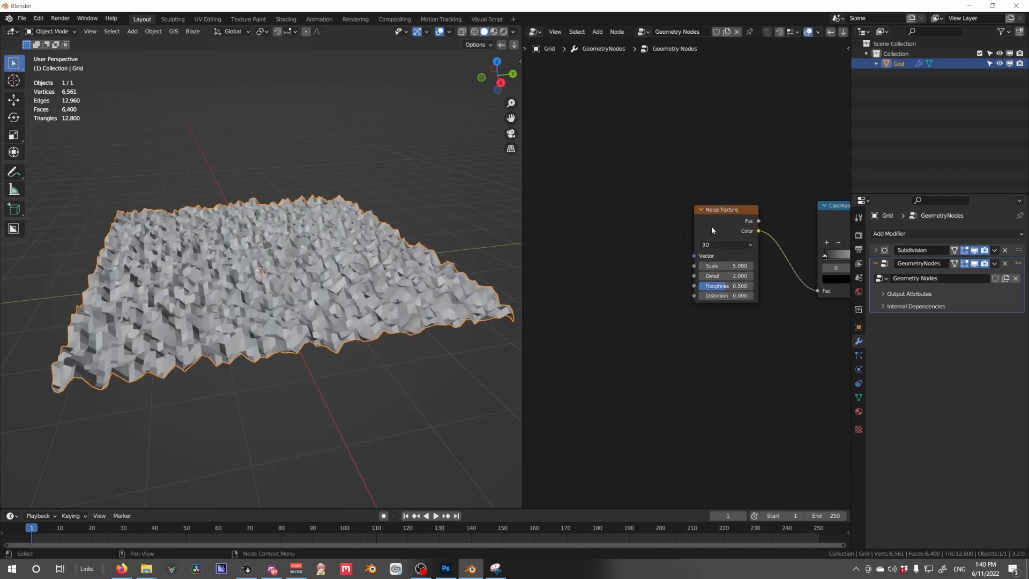
pyautogui.moveTo(711, 231); pyautogui.dragTo(784, 239, button='middle')
pyautogui.hotkey('shift', 'a')
pyautogui.moveTo(691, 256)
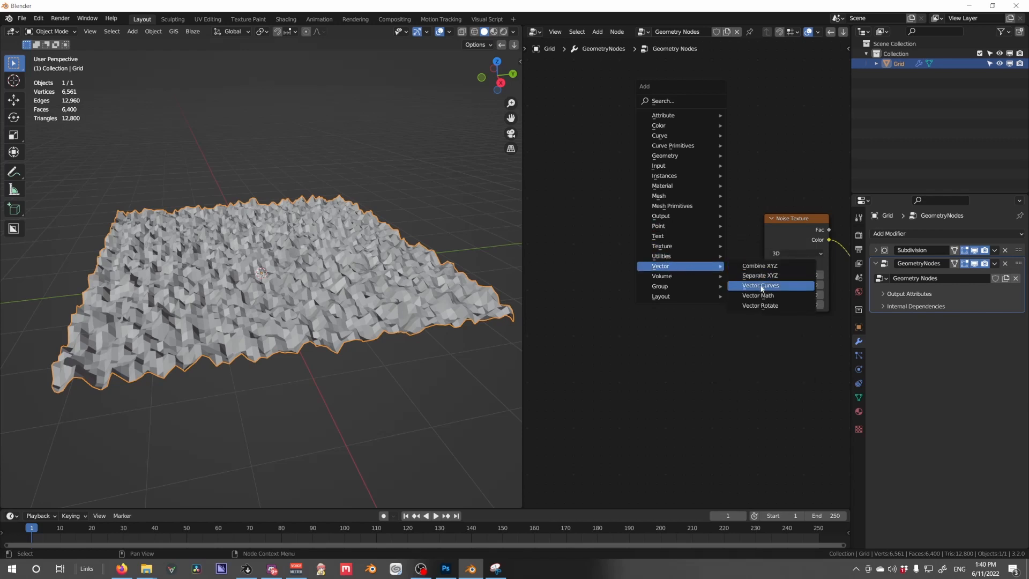
pyautogui.click(760, 296)
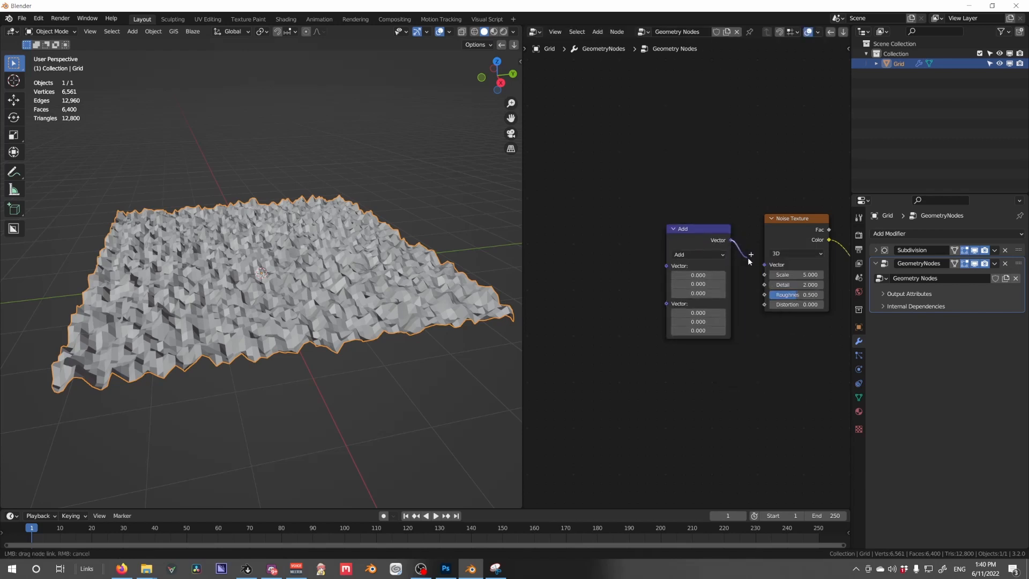
pyautogui.moveTo(749, 261); pyautogui.dragTo(764, 264)
# Add a Position node feeding the first Vector input of the vector Add node.
pyautogui.moveTo(675, 237); pyautogui.dragTo(531, 243)
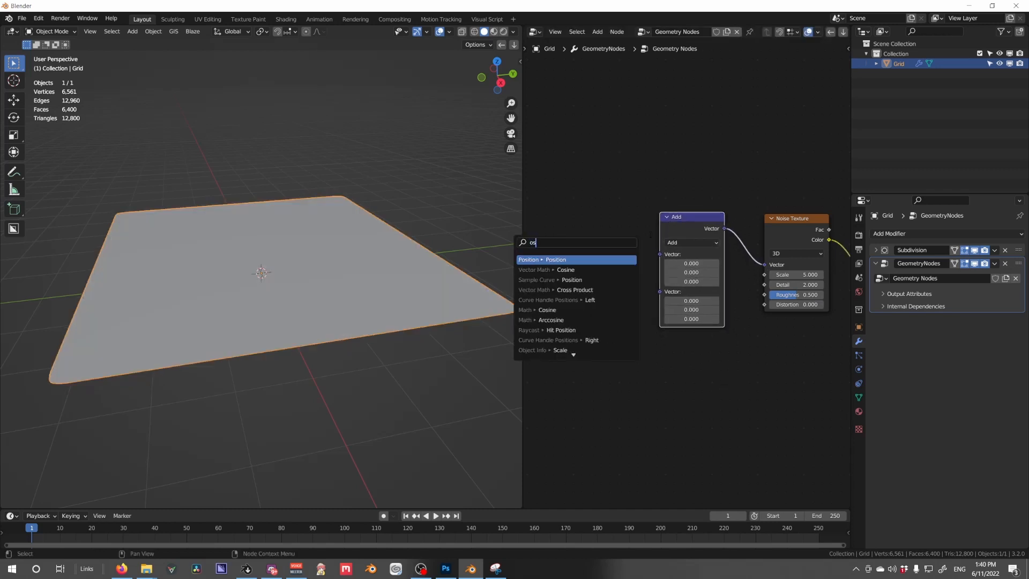
pyautogui.press('Return')
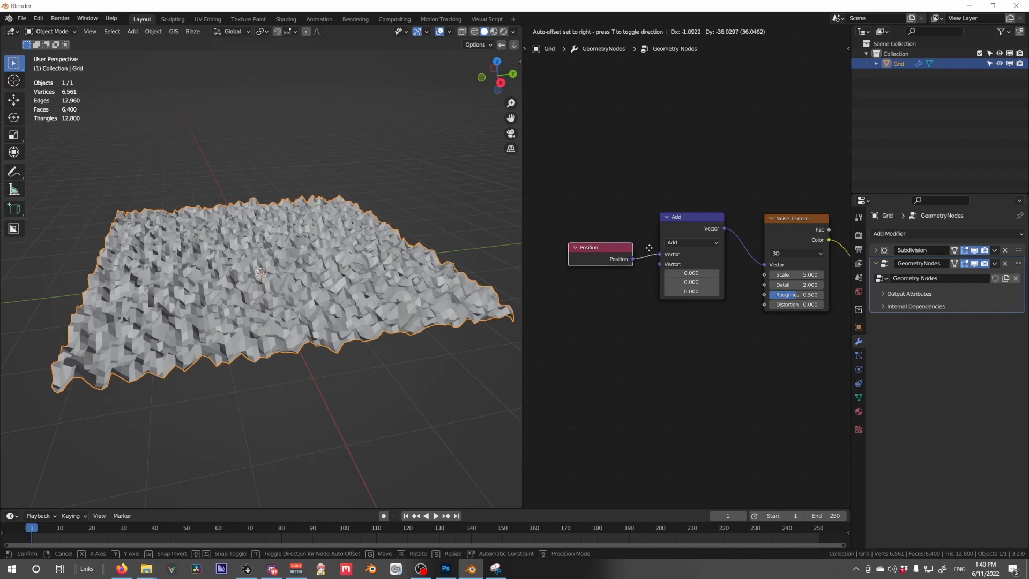
pyautogui.moveTo(684, 277)
pyautogui.mouseDown()
pyautogui.moveTo(695, 276)
pyautogui.moveTo(678, 275)
pyautogui.mouseUp()
pyautogui.hotkey('ctrl', 'z')
# Lower the Noise Texture's Scale to 1.12.
pyautogui.moveTo(796, 303); pyautogui.dragTo(667, 316, button='middle')
pyautogui.scroll(3, 683, 294)
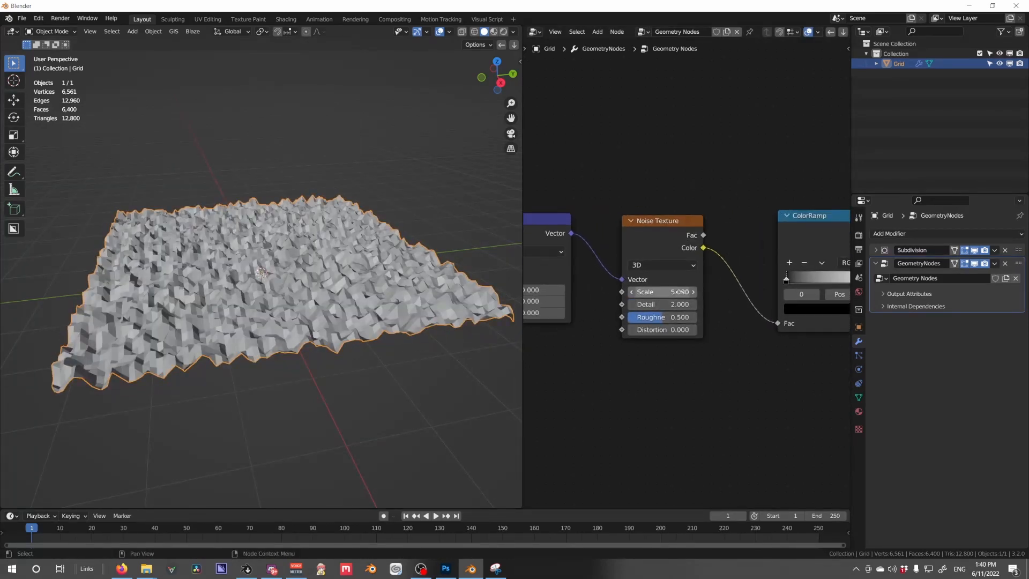
pyautogui.scroll(-8, 696, 292)
pyautogui.moveTo(743, 292); pyautogui.dragTo(673, 345, button='middle')
pyautogui.scroll(-6, 725, 343)
pyautogui.scroll(4, 673, 345)
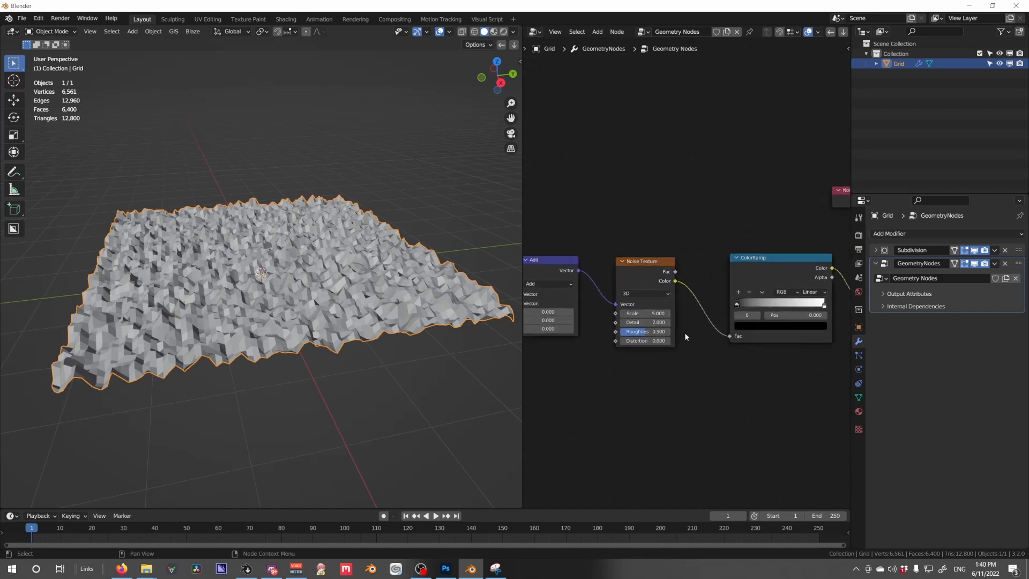
pyautogui.moveTo(644, 313); pyautogui.dragTo(571, 313)
# Set Multiply's second value to 1.67 and move the ColorRamp's black stop to 0.127.
pyautogui.moveTo(810, 354); pyautogui.dragTo(669, 357, button='middle')
pyautogui.scroll(1, 740, 309)
pyautogui.moveTo(757, 315); pyautogui.dragTo(793, 315)
pyautogui.moveTo(591, 316)
pyautogui.mouseDown()
pyautogui.moveTo(656, 316)
pyautogui.moveTo(601, 316)
pyautogui.mouseUp()
# Duplicate the chain of vector Add, Noise Texture and ColorRamp nodes and place the copy below the original.
pyautogui.scroll(3, 370, 296)
pyautogui.scroll(-6, 369, 297)
pyautogui.moveTo(370, 296); pyautogui.dragTo(415, 297, button='middle')
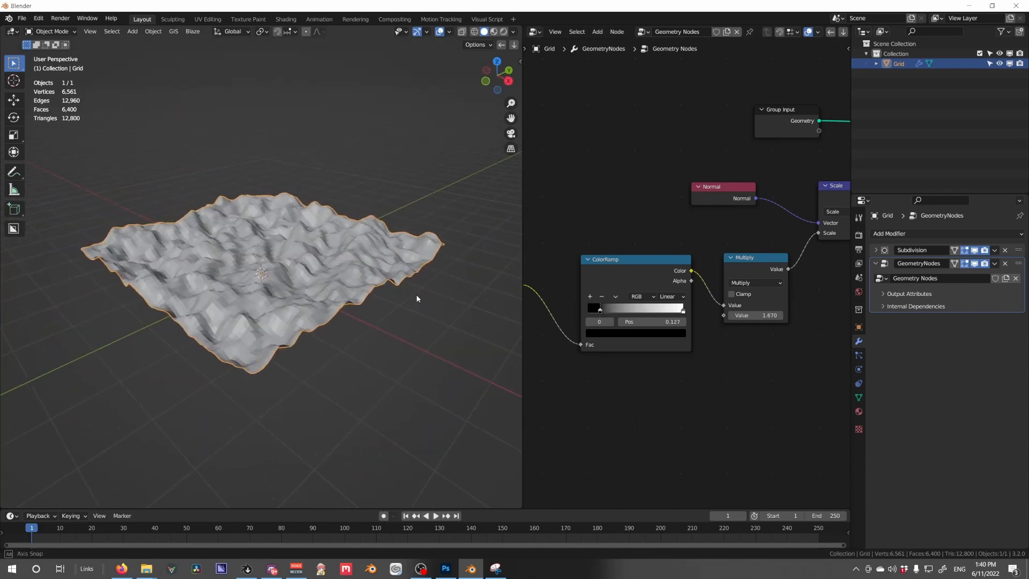
pyautogui.scroll(6, 416, 297)
pyautogui.scroll(-5, 706, 329)
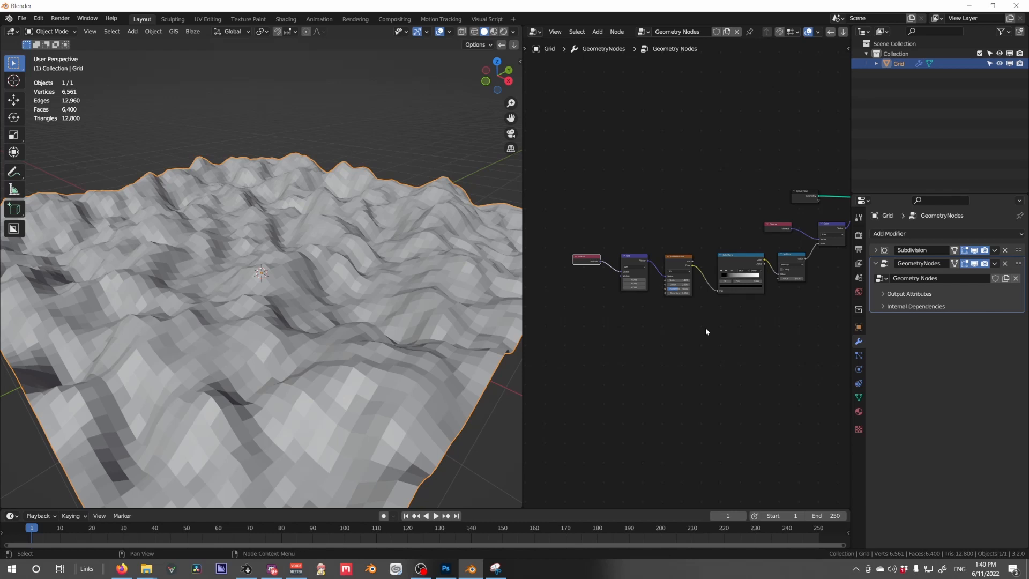
pyautogui.moveTo(771, 331); pyautogui.dragTo(619, 336)
pyautogui.hotkey('shift', 'd')
pyautogui.click(644, 320)
# Select the nodes from Multiply through Group Output and shift them away from the ColorRamps to make room.
pyautogui.moveTo(789, 349); pyautogui.dragTo(683, 338, button='middle')
pyautogui.scroll(3, 677, 290)
pyautogui.moveTo(778, 284); pyautogui.dragTo(677, 173)
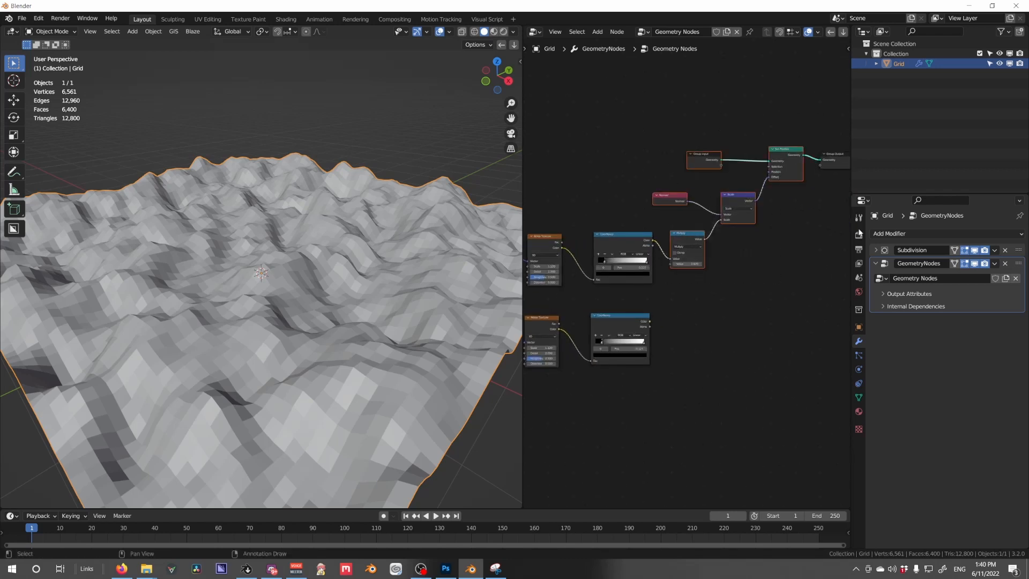
pyautogui.scroll(-3, 699, 261)
pyautogui.moveTo(745, 306); pyautogui.dragTo(604, 173)
pyautogui.moveTo(625, 254); pyautogui.dragTo(690, 251)
# Duplicate the Multiply node and insert the copy on the link between the upper ColorRamp and Multiply.
pyautogui.moveTo(645, 302); pyautogui.dragTo(702, 280, button='middle')
pyautogui.scroll(4, 702, 281)
pyautogui.click(709, 255)
pyautogui.hotkey('shift', 'd')
pyautogui.click(710, 213)
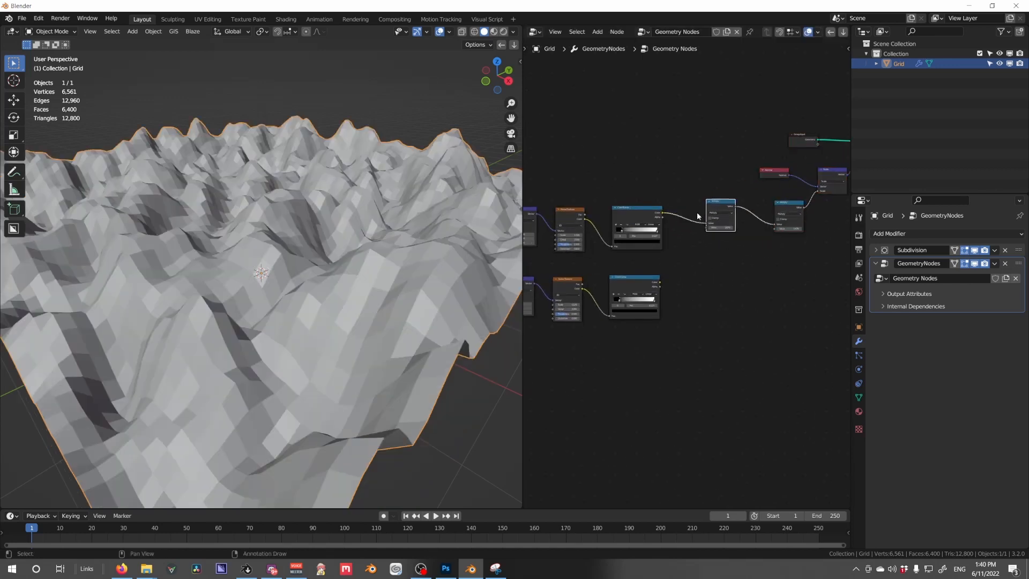
# Set the duplicated Math node to Add and connect the lower ColorRamp's Color to its second Value.
pyautogui.scroll(6, 703, 219)
pyautogui.click(749, 161)
pyautogui.click(511, 182)
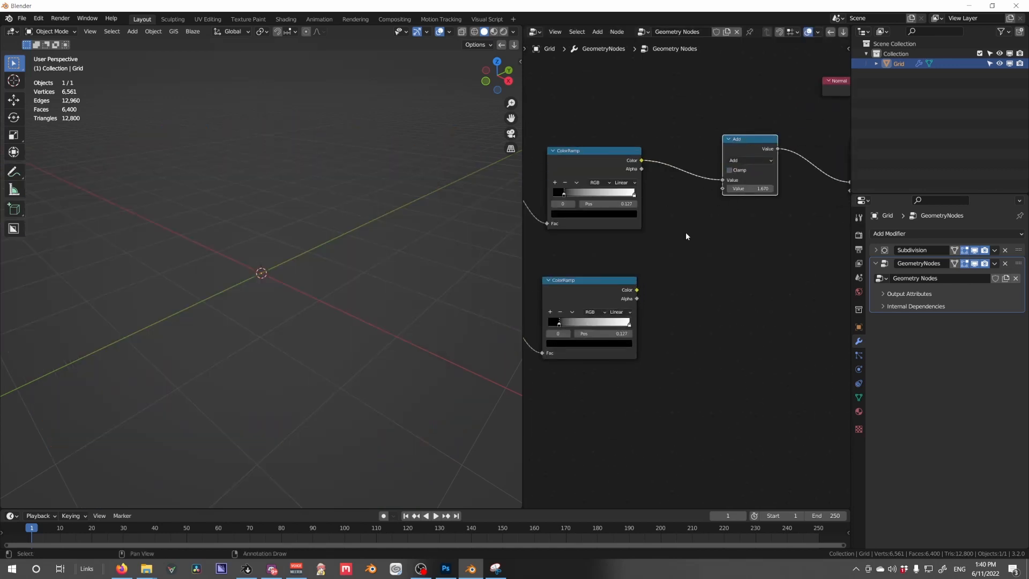
pyautogui.moveTo(714, 203); pyautogui.dragTo(721, 189)
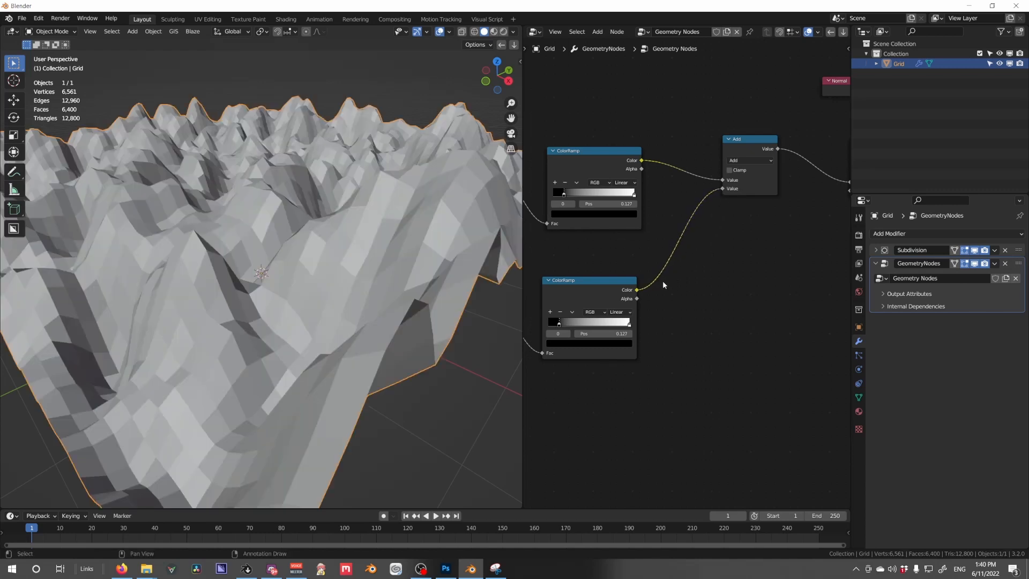
# Set both Noise Texture nodes to 4D.
pyautogui.moveTo(571, 281); pyautogui.dragTo(705, 289, button='middle')
pyautogui.scroll(-9, 705, 289)
pyautogui.scroll(7, 705, 290)
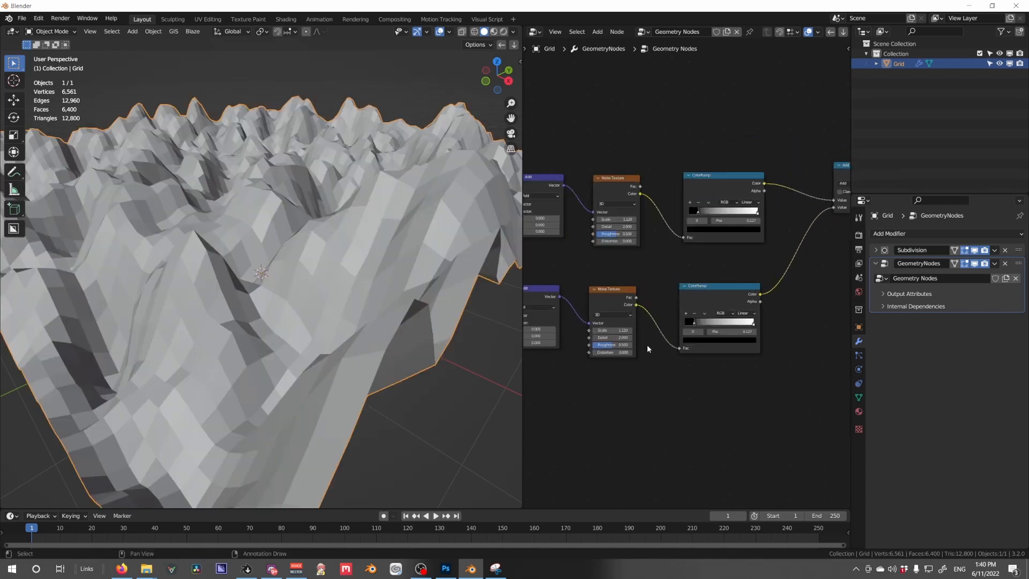
pyautogui.moveTo(620, 365); pyautogui.dragTo(712, 347, button='middle')
pyautogui.scroll(6, 713, 348)
pyautogui.click(715, 309)
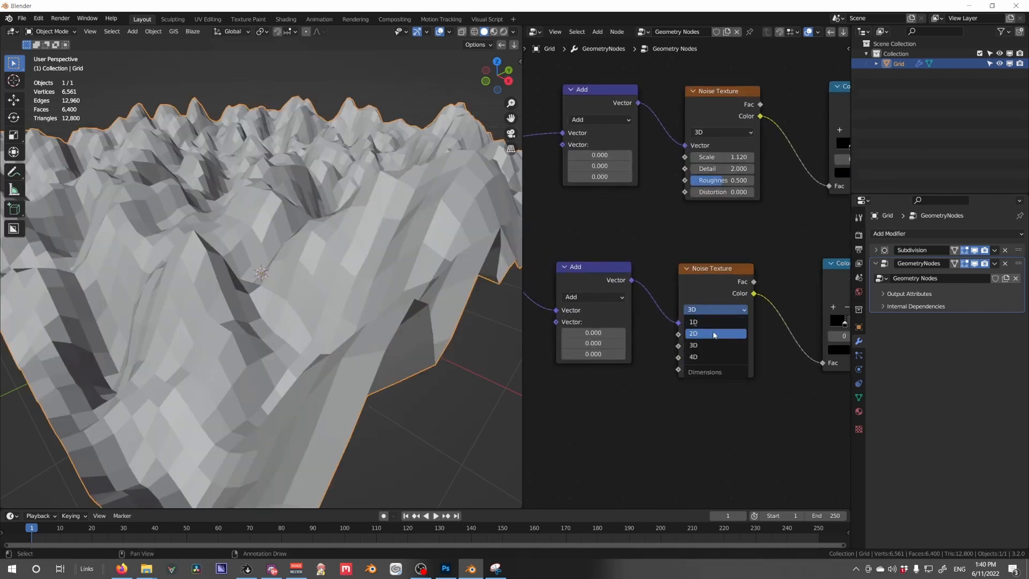
pyautogui.click(699, 357)
pyautogui.click(706, 133)
pyautogui.click(711, 178)
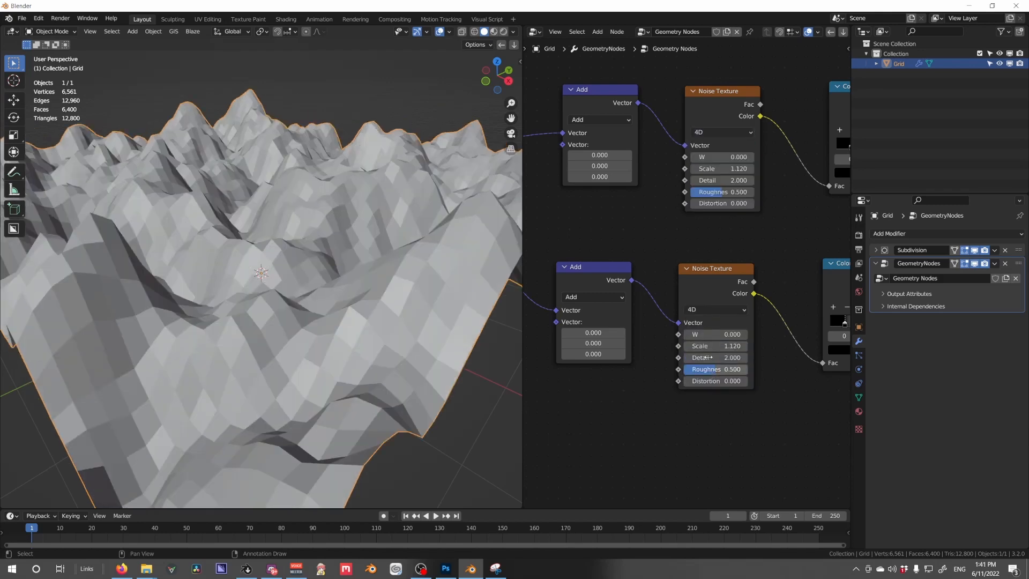
# Try a different Scale value on the lower Noise Texture and undo it.
pyautogui.moveTo(709, 346); pyautogui.dragTo(745, 346)
pyautogui.hotkey('ctrl', 'z')
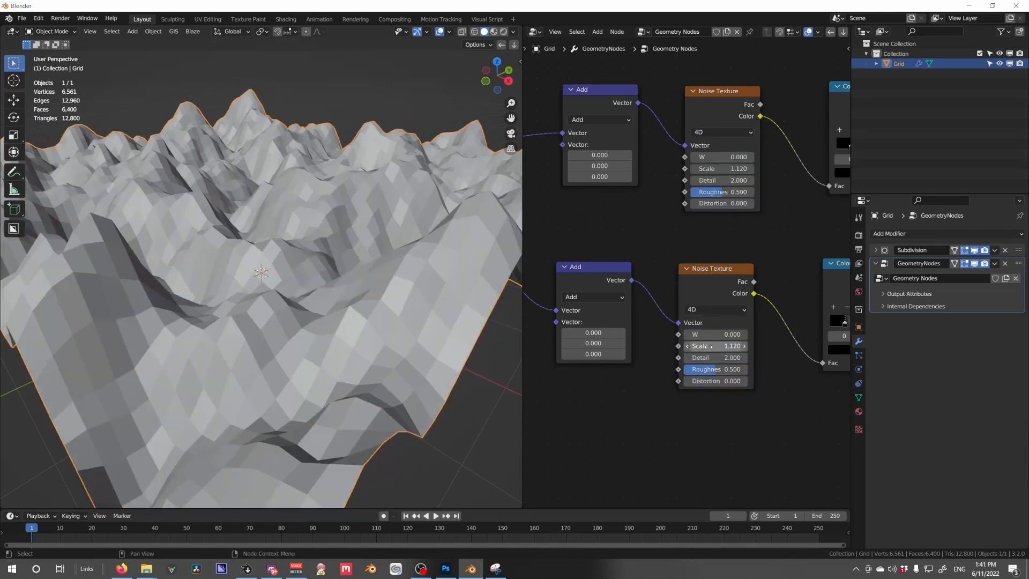
# Move the lower ColorRamp's stops to 0.061 for black and about 0.8 for white, and set its Noise Texture's Scale to 1.62.
pyautogui.scroll(-5, 757, 333)
pyautogui.moveTo(756, 332); pyautogui.dragTo(676, 333, button='middle')
pyautogui.moveTo(692, 328); pyautogui.dragTo(686, 328)
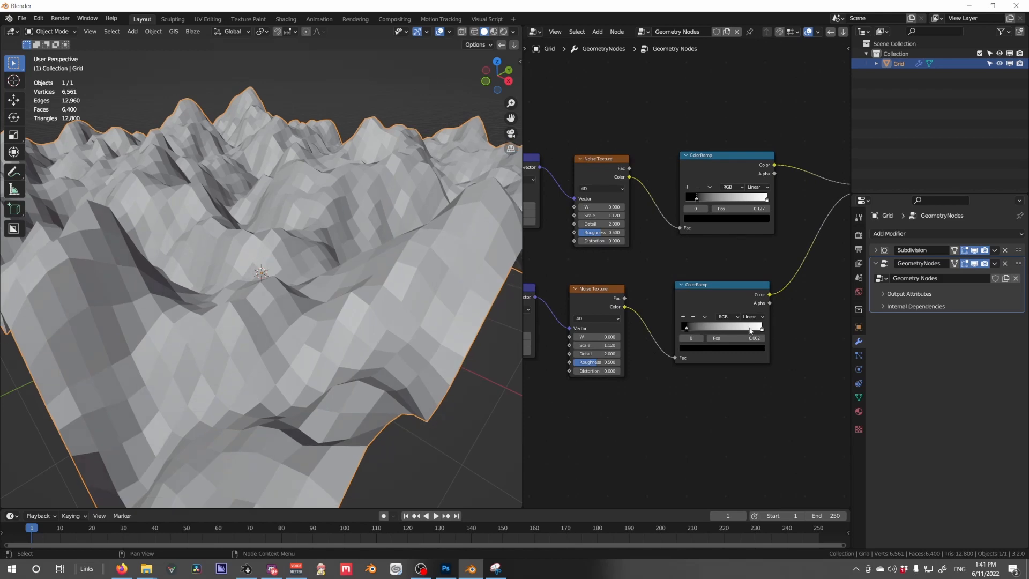
pyautogui.moveTo(762, 328); pyautogui.dragTo(745, 328)
pyautogui.moveTo(598, 345); pyautogui.dragTo(628, 345)
# Set the upper Noise Texture's Scale to 0.67 and narrow both ColorRamp gradients, placing the lower black stop at 0.331.
pyautogui.scroll(-6, 413, 265)
pyautogui.moveTo(412, 265); pyautogui.dragTo(426, 302, button='middle')
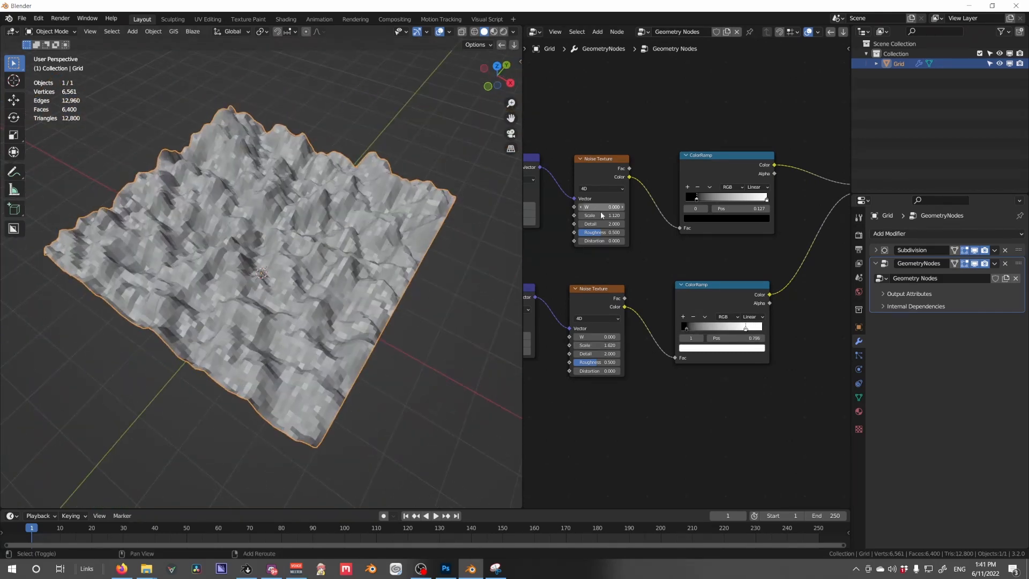
pyautogui.moveTo(601, 215)
pyautogui.mouseDown()
pyautogui.moveTo(558, 215)
pyautogui.moveTo(602, 214)
pyautogui.mouseUp()
pyautogui.moveTo(695, 196); pyautogui.dragTo(740, 198)
pyautogui.moveTo(687, 327); pyautogui.dragTo(706, 335)
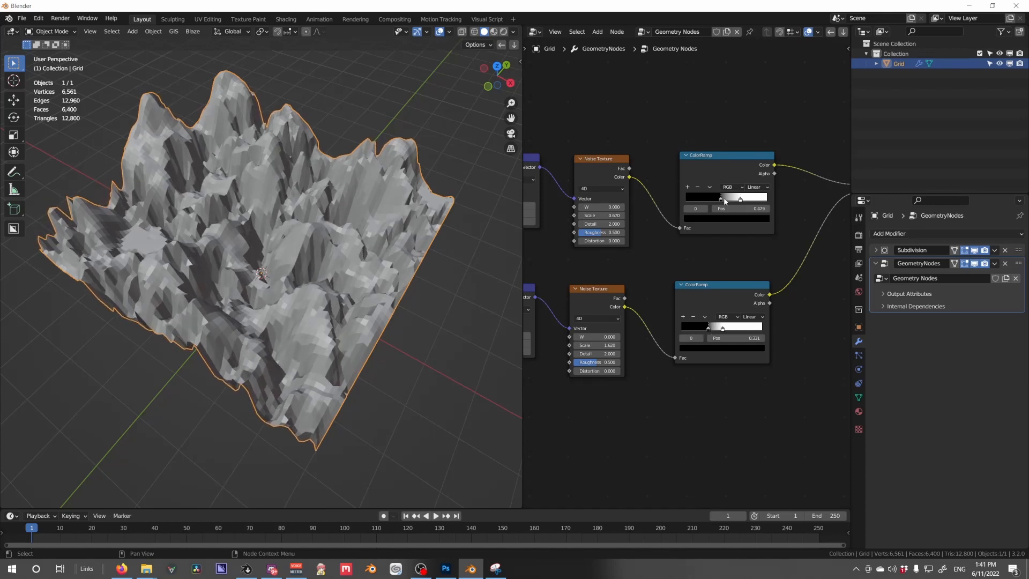
# Set the upper ColorRamp's black stop to position 0.353.
pyautogui.moveTo(725, 201); pyautogui.dragTo(723, 202)
pyautogui.scroll(5, 318, 301)
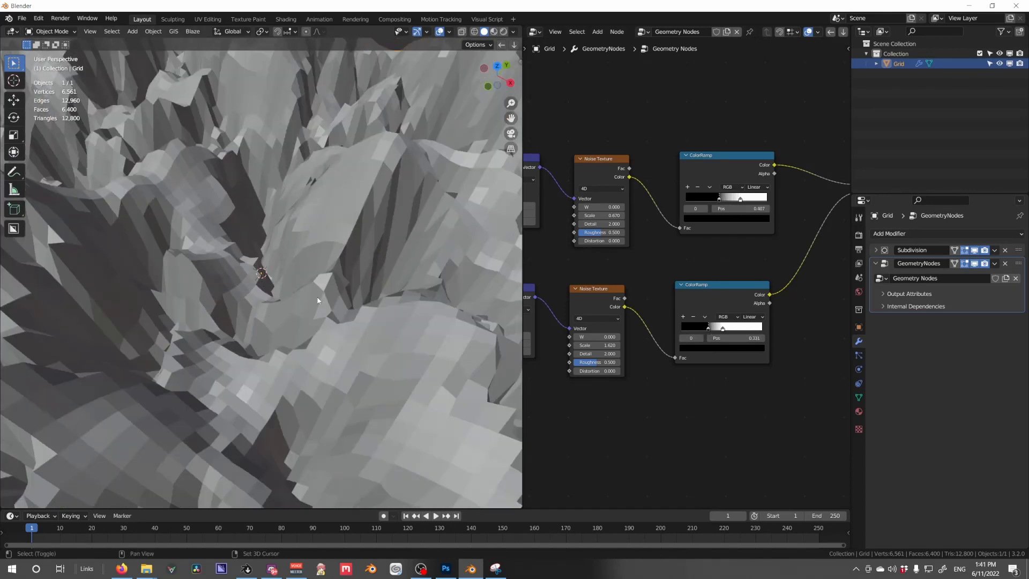
pyautogui.scroll(-5, 318, 301)
pyautogui.moveTo(345, 389); pyautogui.dragTo(349, 339, button='middle')
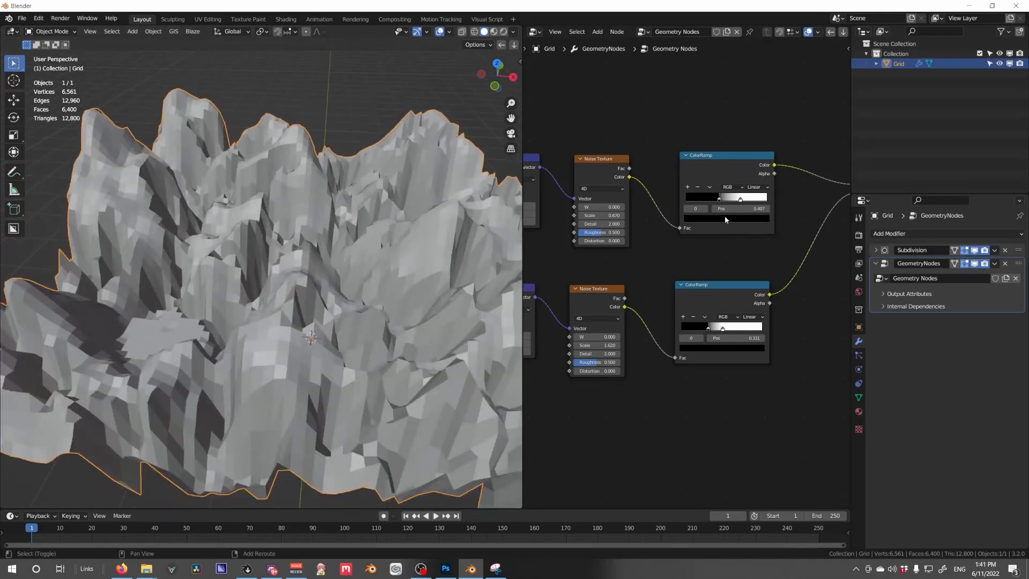
pyautogui.moveTo(717, 200); pyautogui.dragTo(714, 203)
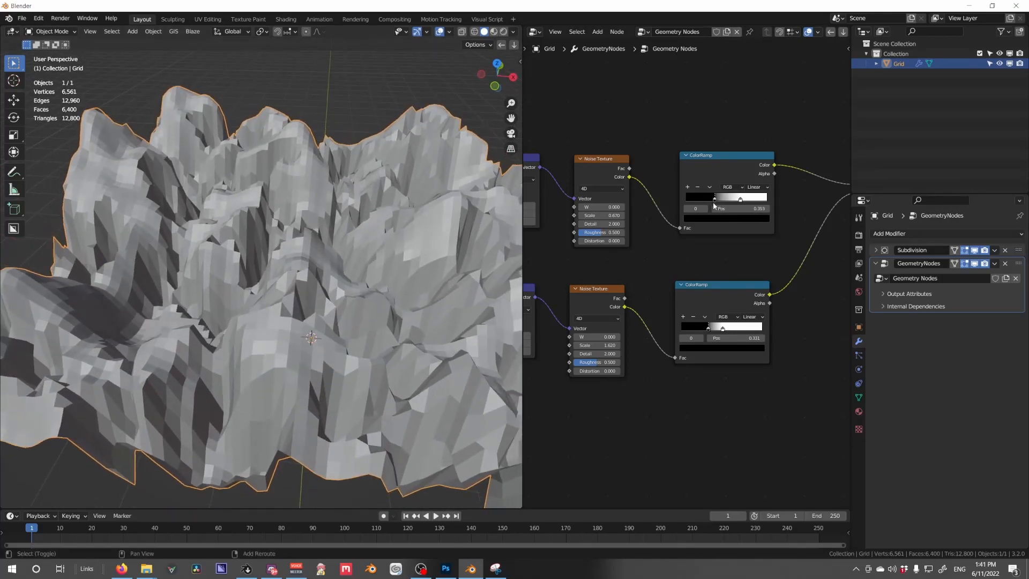
# Set the lower Noise Texture's Scale to 1.66 and inspect the terrain from several distances.
pyautogui.moveTo(714, 245); pyautogui.dragTo(678, 255, button='middle')
pyautogui.moveTo(559, 355)
pyautogui.keyDown('shift'); pyautogui.mouseDown()
pyautogui.moveTo(581, 356)
pyautogui.moveTo(563, 356)
pyautogui.mouseUp(); pyautogui.keyUp('shift')
pyautogui.scroll(-6, 365, 322)
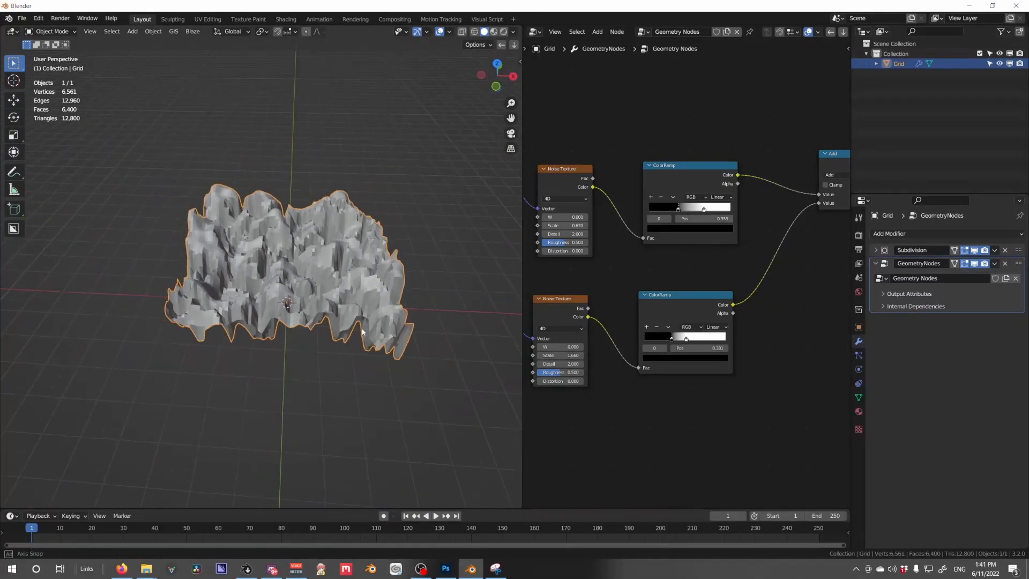
pyautogui.moveTo(363, 327); pyautogui.dragTo(425, 339, button='middle')
pyautogui.scroll(8, 371, 350)
pyautogui.scroll(-4, 789, 329)
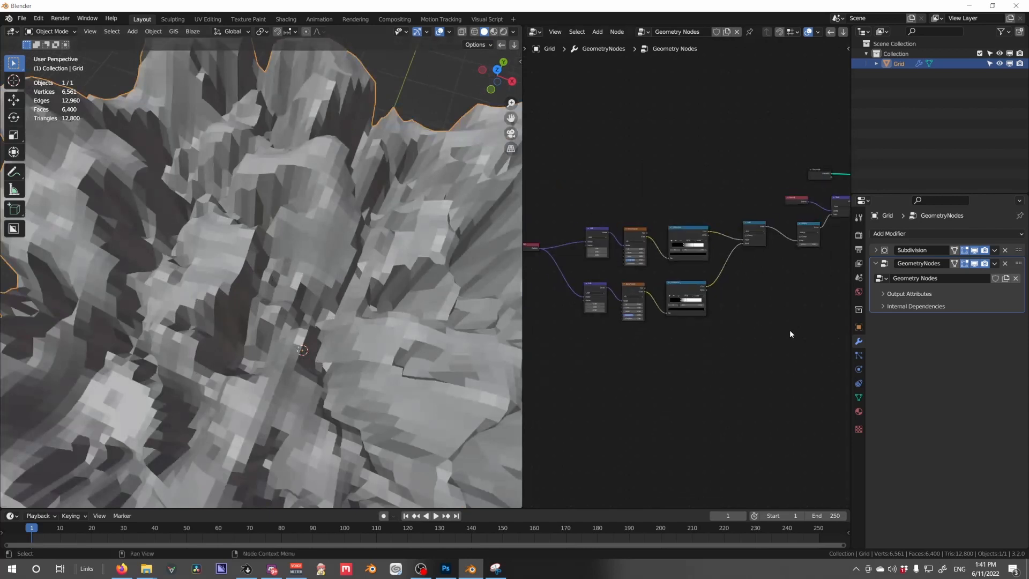
# Add a Set Shade Smooth node on the link between Set Position and the Group Output.
pyautogui.moveTo(790, 330); pyautogui.dragTo(620, 347, button='middle')
pyautogui.moveTo(718, 241); pyautogui.dragTo(626, 288, button='middle')
pyautogui.scroll(2, 626, 289)
pyautogui.click(756, 232)
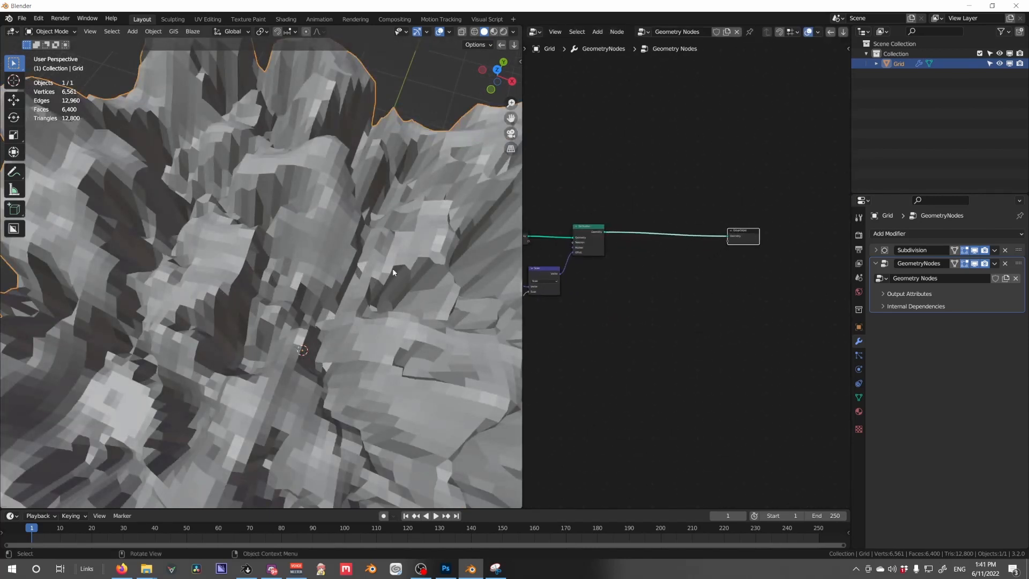
pyautogui.rightClick(392, 268)
pyautogui.hotkey('shift', 'a')
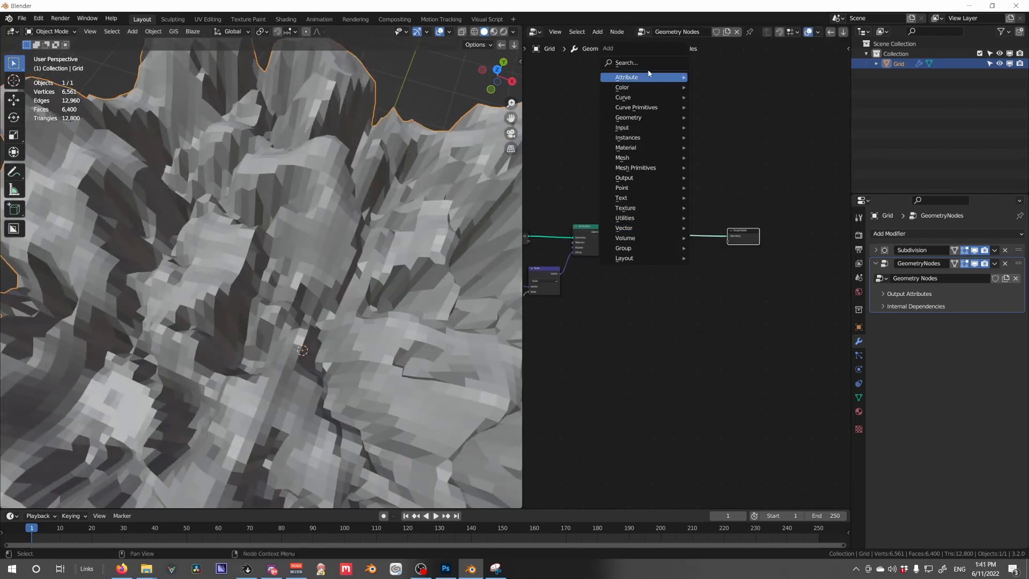
pyautogui.click(626, 62)
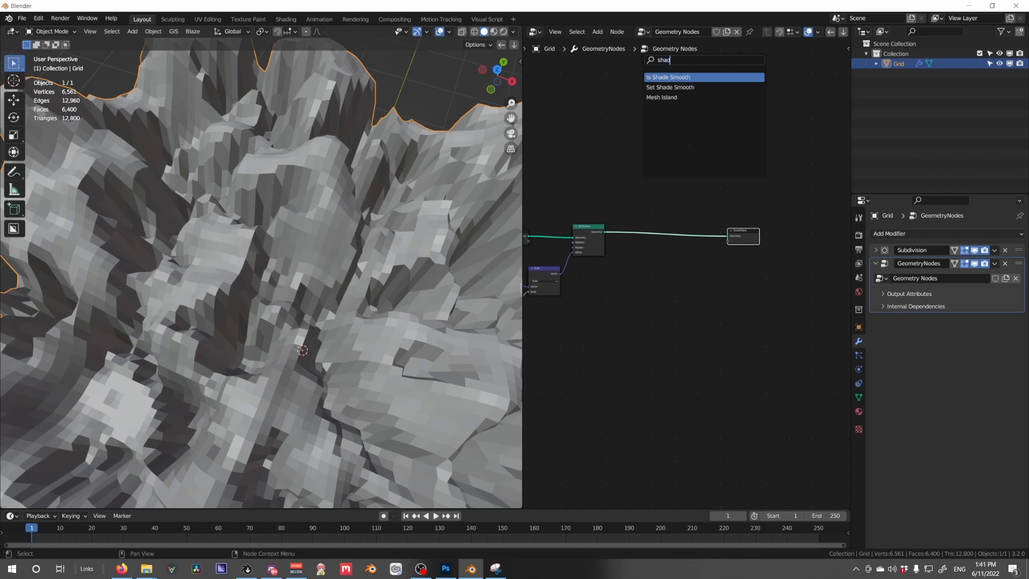
pyautogui.press('Down')
pyautogui.press('Return')
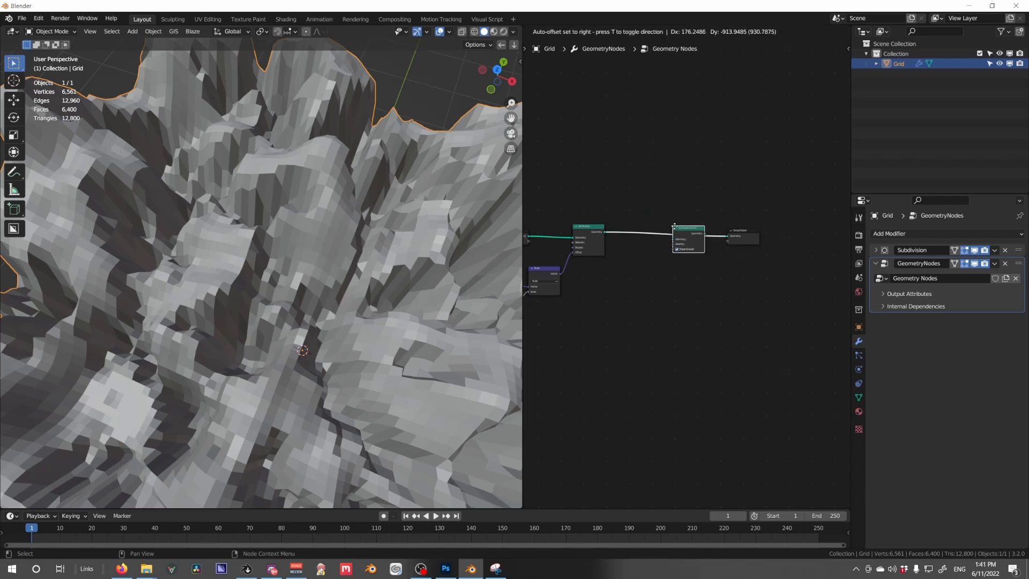
pyautogui.click(678, 242)
# Try the Subdivision modifier's viewport level at 4, inspect the mesh, and return it to 2.
pyautogui.scroll(-4, 321, 297)
pyautogui.scroll(4, 320, 297)
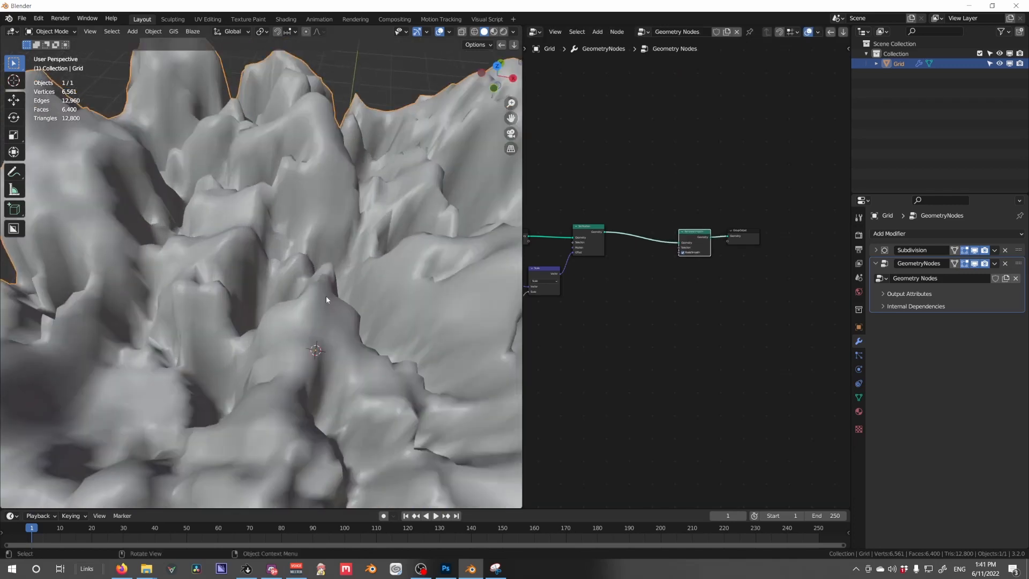
pyautogui.moveTo(326, 296); pyautogui.dragTo(343, 321, button='middle')
pyautogui.scroll(-3, 325, 320)
pyautogui.click(874, 250)
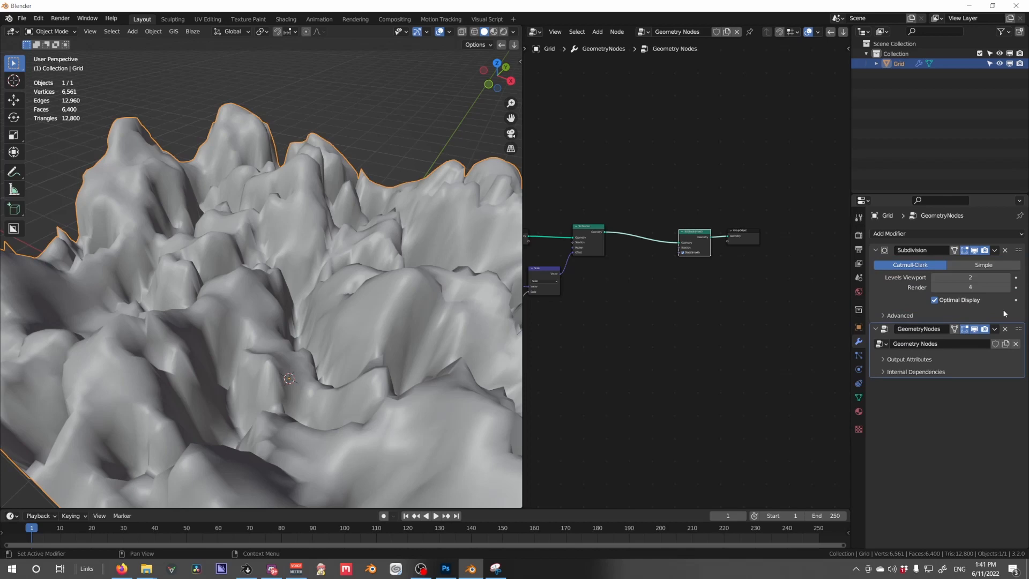
pyautogui.click(1007, 277)
pyautogui.click(1007, 277)
pyautogui.moveTo(456, 342)
pyautogui.mouseDown(button='middle')
pyautogui.moveTo(420, 349)
pyautogui.moveTo(410, 339)
pyautogui.moveTo(471, 342)
pyautogui.mouseUp(button='middle')
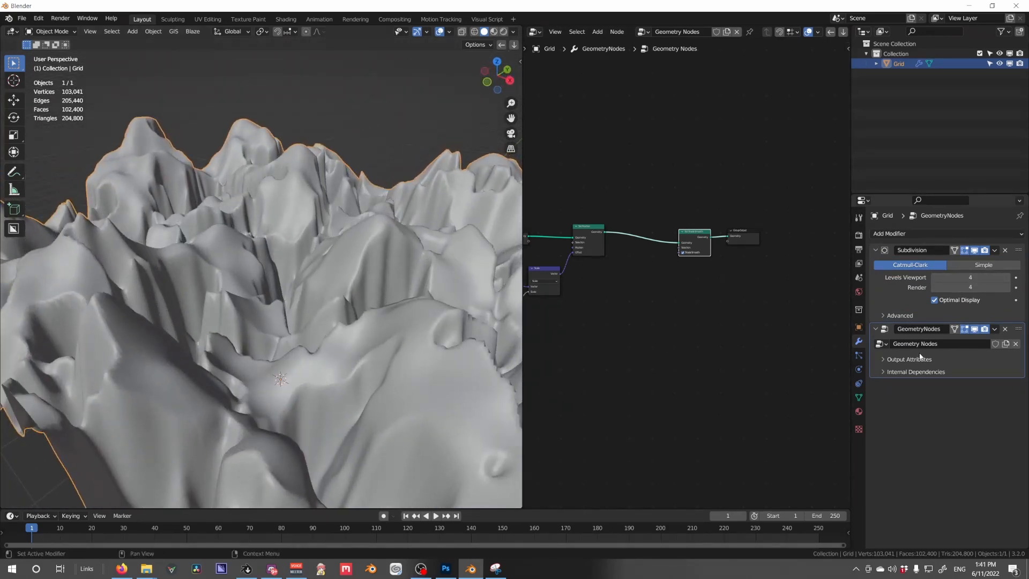
pyautogui.click(933, 277)
pyautogui.click(934, 277)
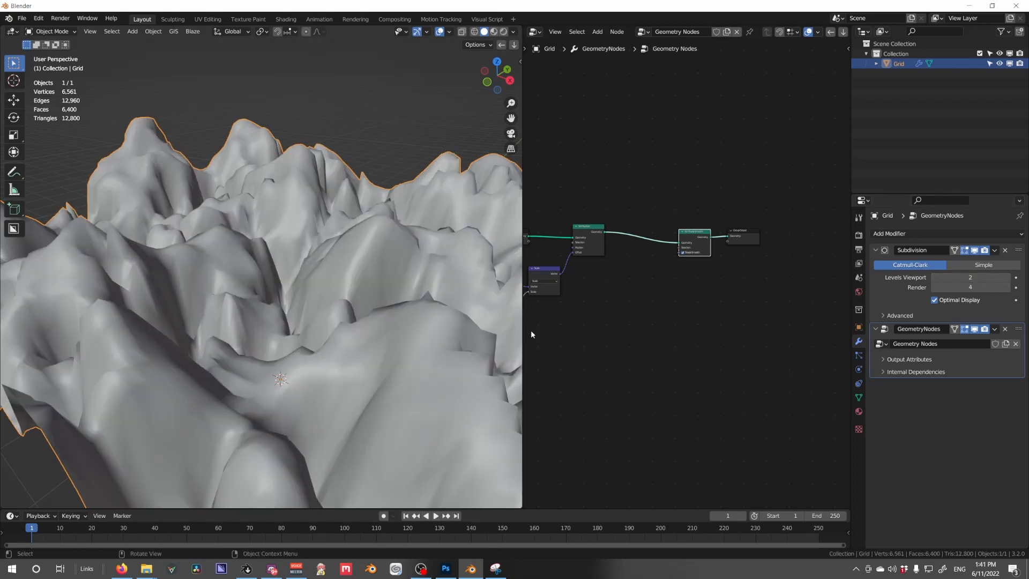
# Adjust the lower ColorRamp's white stop to position 0.509.
pyautogui.moveTo(624, 320); pyautogui.dragTo(783, 317, button='middle')
pyautogui.scroll(5, 638, 370)
pyautogui.moveTo(557, 422); pyautogui.dragTo(730, 330, button='middle')
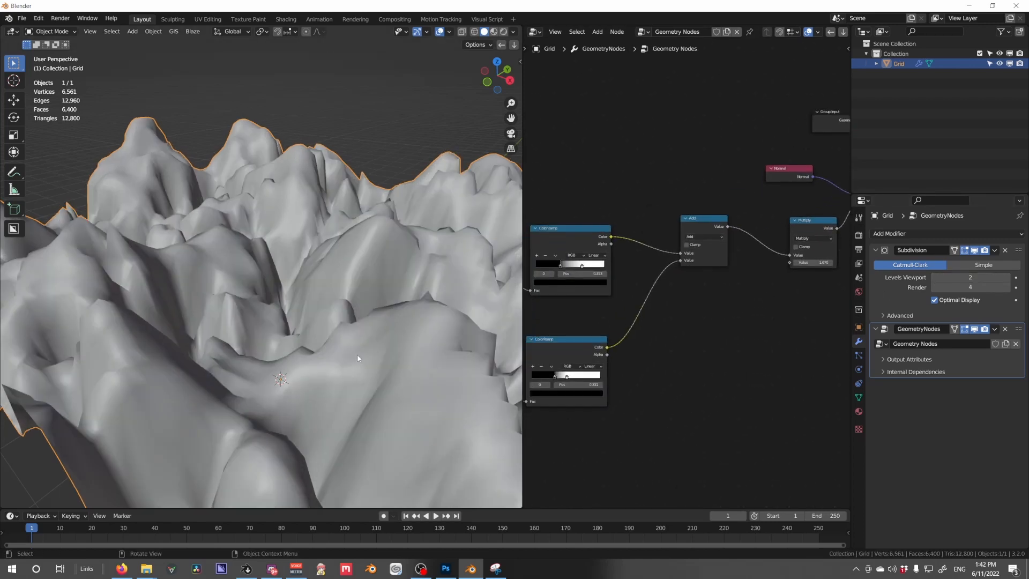
pyautogui.moveTo(358, 358); pyautogui.dragTo(413, 343, button='middle')
pyautogui.scroll(1, 589, 321)
pyautogui.moveTo(584, 364); pyautogui.dragTo(643, 332, button='middle')
pyautogui.click(640, 367)
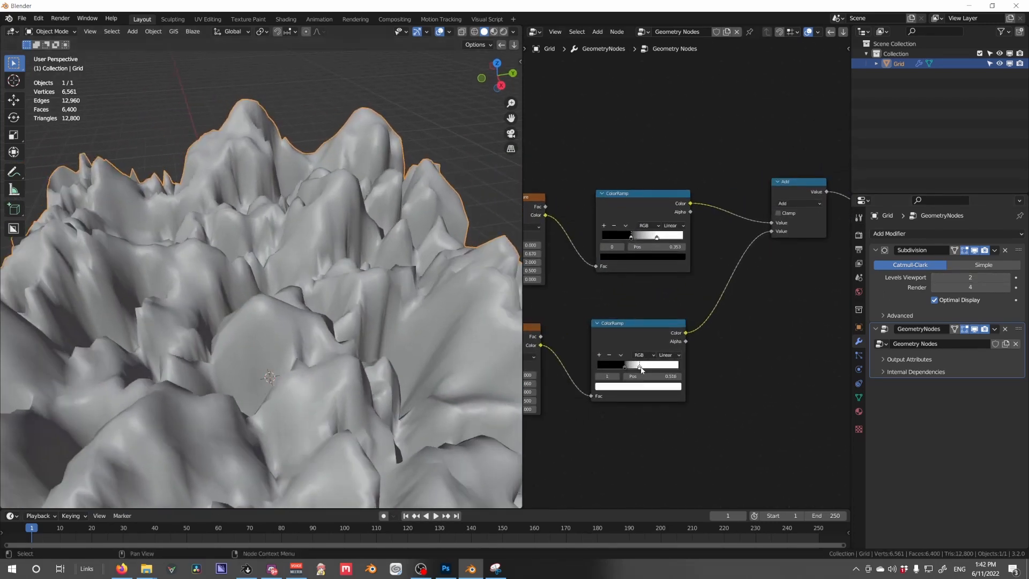
pyautogui.moveTo(641, 370); pyautogui.dragTo(664, 368)
pyautogui.scroll(-3, 667, 367)
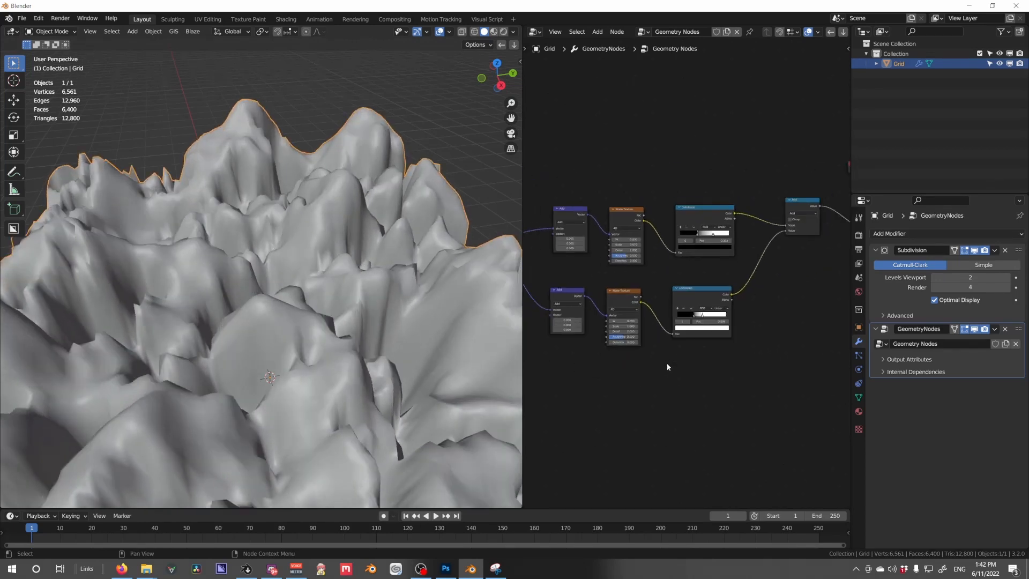
pyautogui.scroll(1, 663, 361)
pyautogui.scroll(-1, 694, 288)
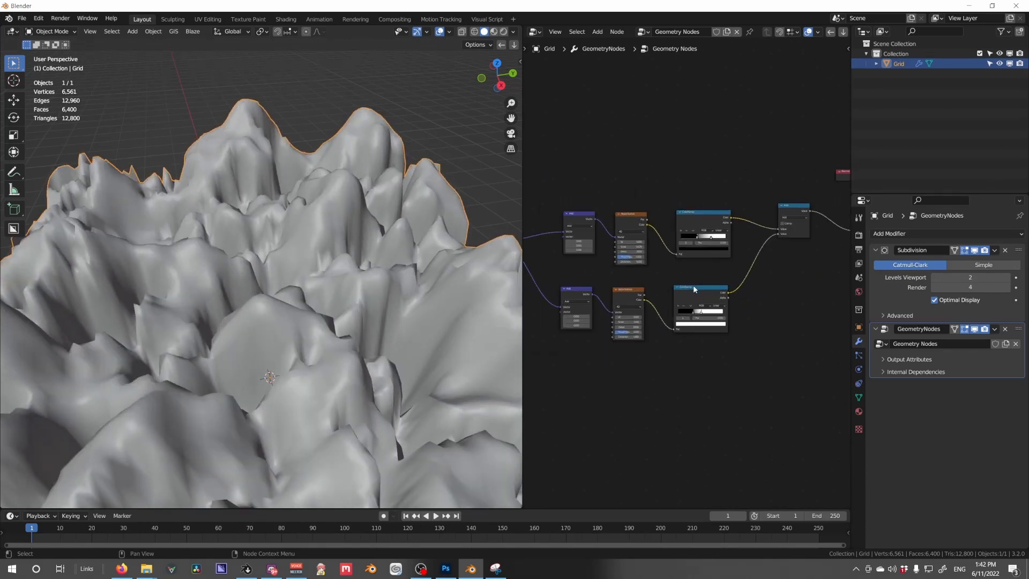
# Mute the nodes of the upper noise branch to check its effect on the terrain, and unmute them.
pyautogui.scroll(-2, 715, 269)
pyautogui.moveTo(715, 267); pyautogui.dragTo(538, 232)
pyautogui.press('m')
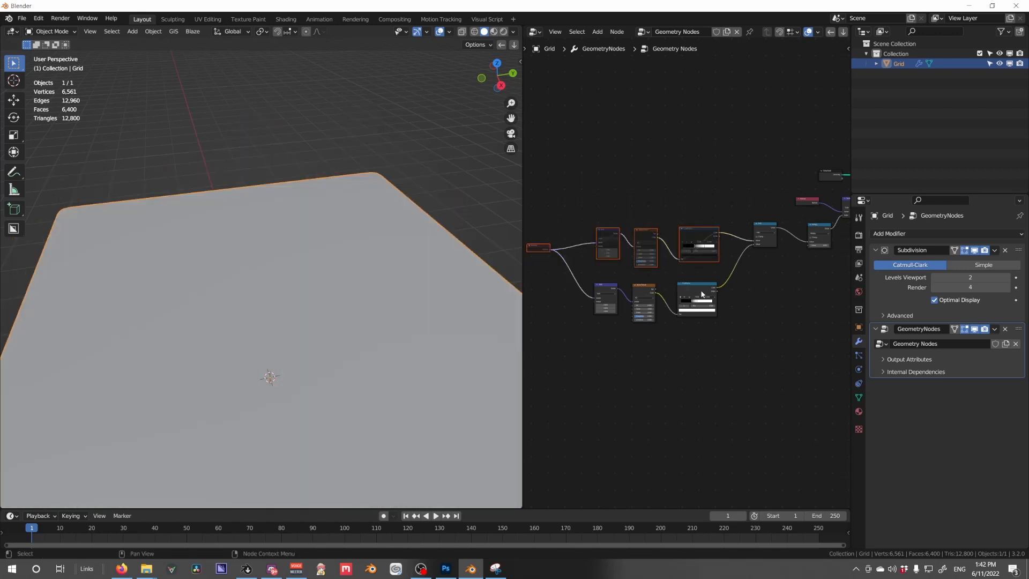
pyautogui.scroll(1, 702, 294)
pyautogui.press('m')
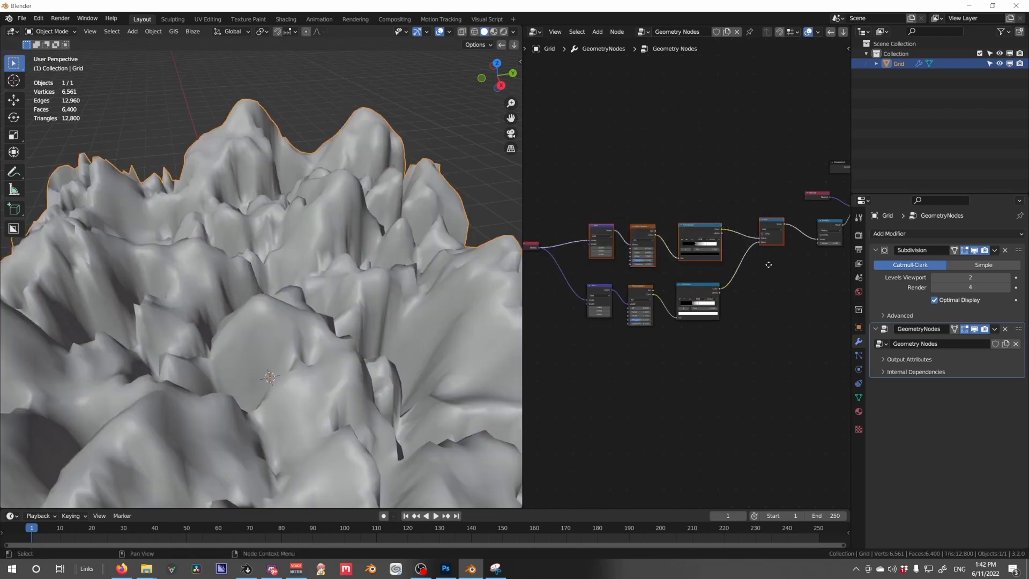
# Connect the lower ColorRamp's Color directly to the Multiply node's Value, bypassing the Add node.
pyautogui.moveTo(769, 264); pyautogui.dragTo(650, 258, button='middle')
pyautogui.scroll(2, 649, 258)
pyautogui.moveTo(712, 246); pyautogui.dragTo(653, 313)
# Switch the lower Noise Texture node to a Wave Texture.
pyautogui.moveTo(582, 338); pyautogui.dragTo(746, 283, button='middle')
pyautogui.scroll(4, 734, 292)
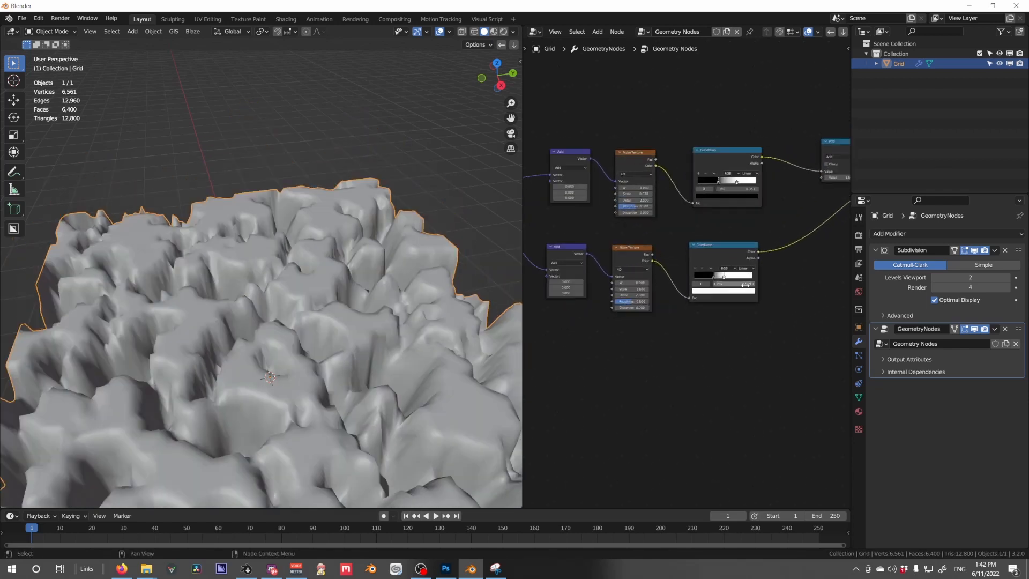
pyautogui.hotkey('shift', 's')
pyautogui.moveTo(618, 256)
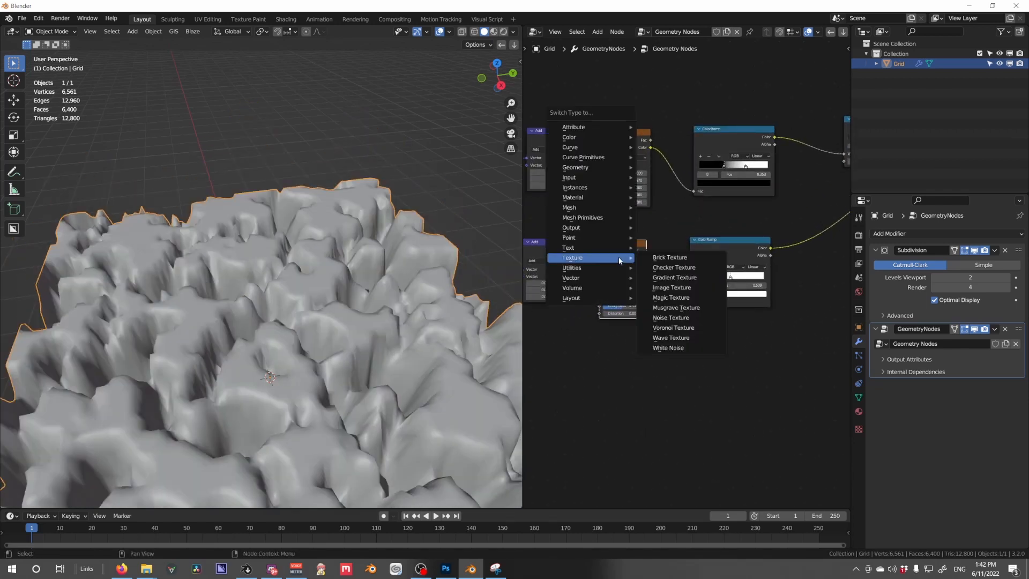
pyautogui.click(671, 338)
# Set the Wave Texture's Scale to 0.4 and view the resulting ridges.
pyautogui.moveTo(352, 325); pyautogui.dragTo(420, 299, button='middle')
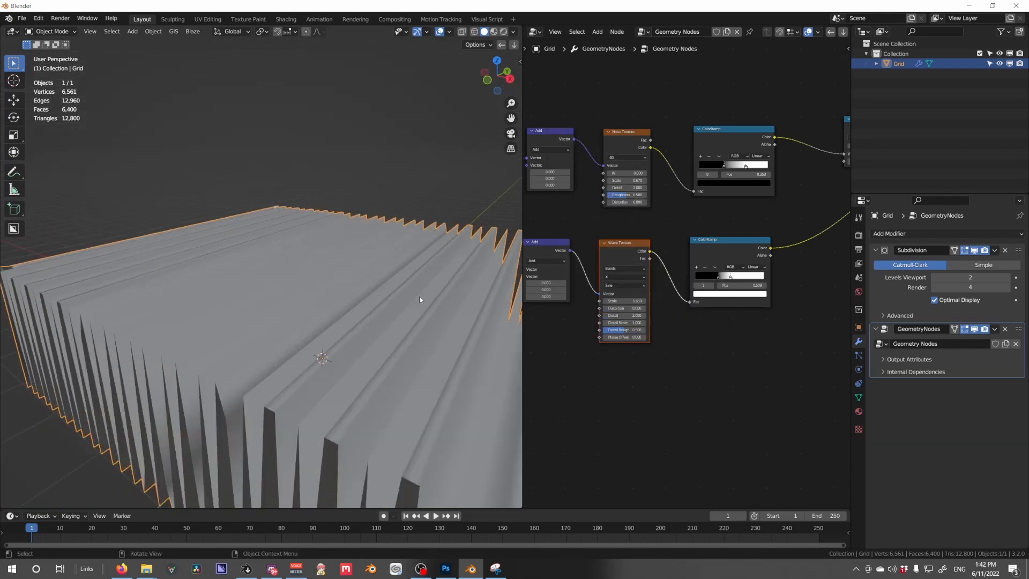
pyautogui.moveTo(627, 301)
pyautogui.mouseDown()
pyautogui.moveTo(595, 301)
pyautogui.moveTo(632, 298)
pyautogui.mouseUp()
pyautogui.write('.2')
pyautogui.press('Return')
pyautogui.moveTo(292, 358)
pyautogui.mouseDown(button='middle')
pyautogui.moveTo(315, 414)
pyautogui.moveTo(336, 371)
pyautogui.moveTo(476, 365)
pyautogui.mouseUp(button='middle')
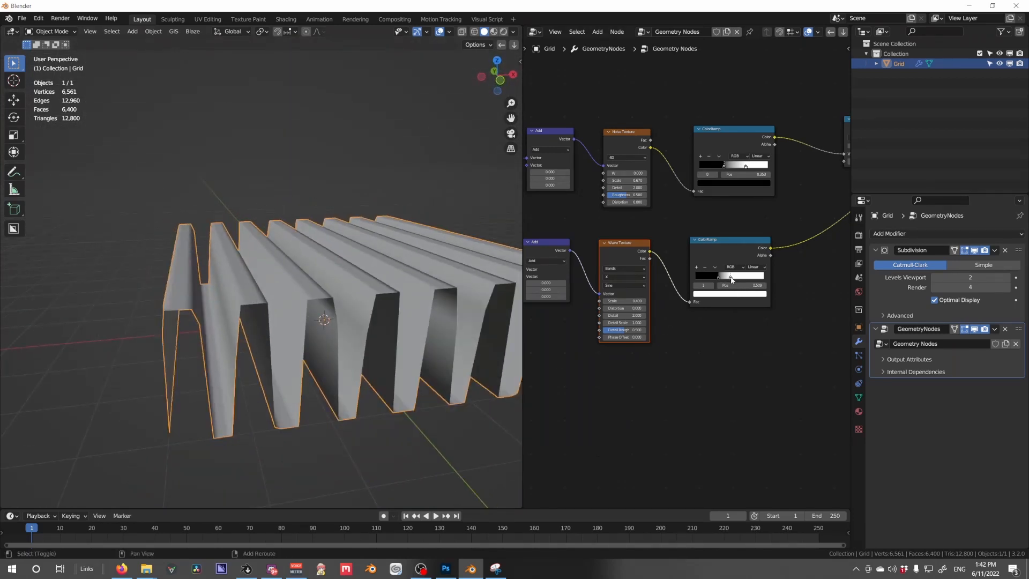
# Adjust the lower ColorRamp's black stop and reduce the Multiply node's Value to flatten the wave ridges.
pyautogui.moveTo(731, 279)
pyautogui.mouseDown()
pyautogui.moveTo(698, 276)
pyautogui.moveTo(719, 279)
pyautogui.mouseUp()
pyautogui.moveTo(789, 281); pyautogui.dragTo(679, 322, button='middle')
pyautogui.moveTo(776, 242); pyautogui.dragTo(729, 276, button='middle')
pyautogui.keyDown('shift'); pyautogui.moveTo(819, 237); pyautogui.dragTo(739, 238); pyautogui.keyUp('shift')
# Inspect the wave displacement and undo the Wave Texture experiment back to the lower 4D Noise Texture.
pyautogui.moveTo(397, 347); pyautogui.dragTo(323, 321, button='middle')
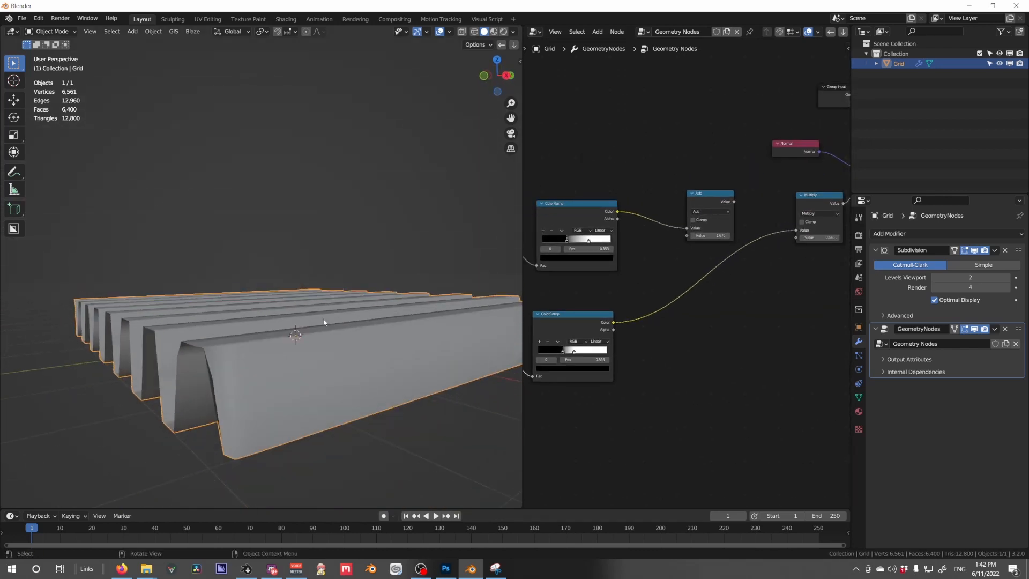
pyautogui.moveTo(329, 362)
pyautogui.mouseDown(button='middle')
pyautogui.moveTo(345, 392)
pyautogui.moveTo(379, 355)
pyautogui.moveTo(363, 301)
pyautogui.moveTo(367, 245)
pyautogui.moveTo(366, 349)
pyautogui.moveTo(310, 368)
pyautogui.mouseUp(button='middle')
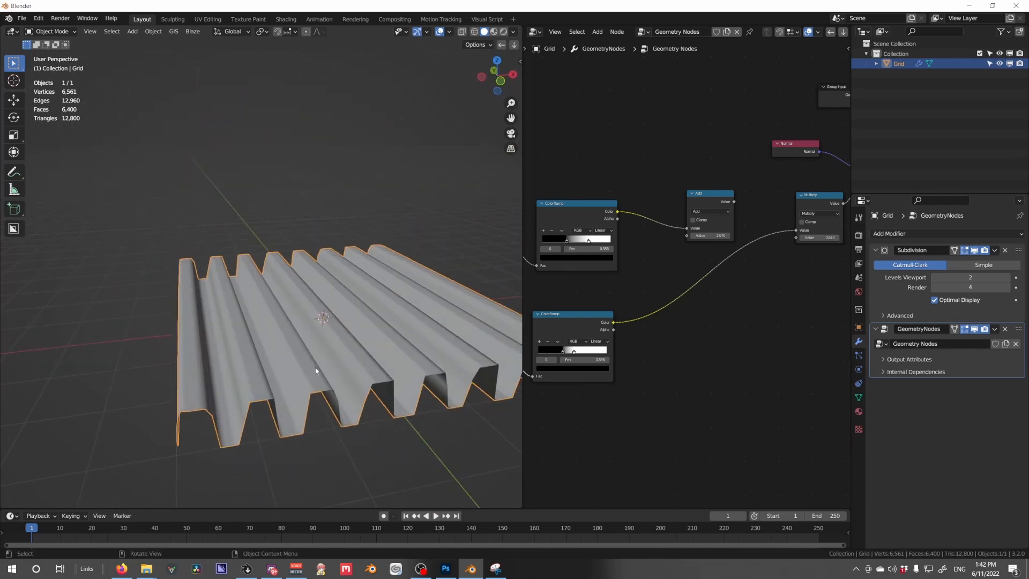
pyautogui.moveTo(620, 339); pyautogui.dragTo(745, 335, button='middle')
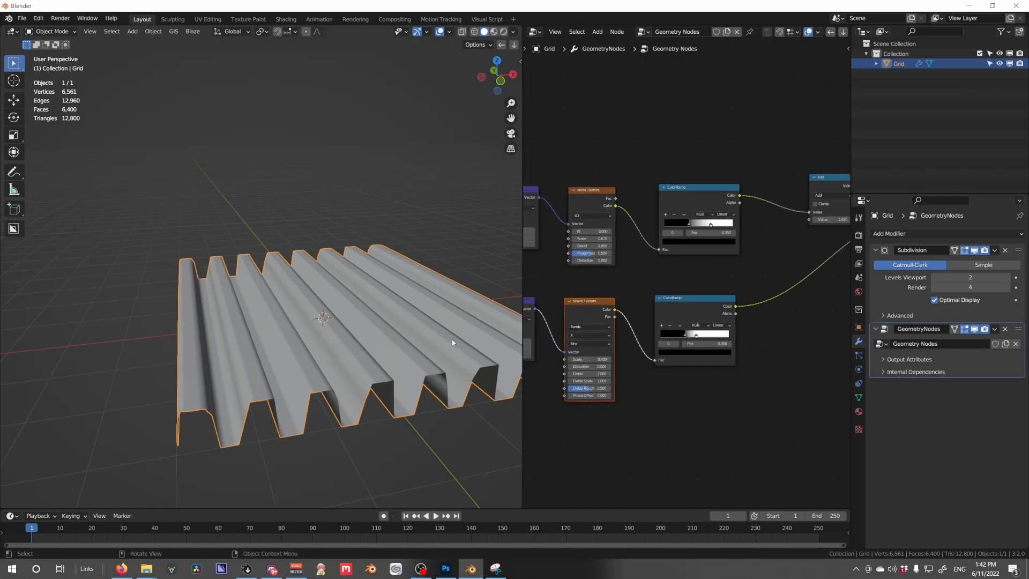
pyautogui.moveTo(421, 337)
pyautogui.mouseDown(button='middle')
pyautogui.moveTo(337, 344)
pyautogui.moveTo(332, 323)
pyautogui.moveTo(423, 330)
pyautogui.mouseUp(button='middle')
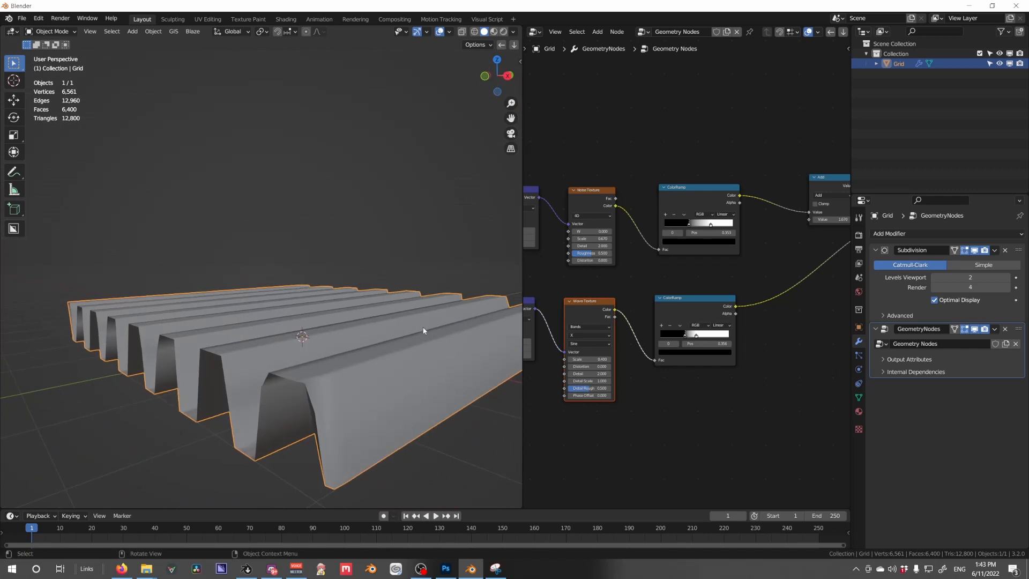
pyautogui.hotkey('ctrl', 'z')
pyautogui.hotkey('ctrl', 'z')
pyautogui.hotkey('ctrl', 'z')
pyautogui.hotkey('ctrl', 'z')
pyautogui.hotkey('ctrl', 'z')
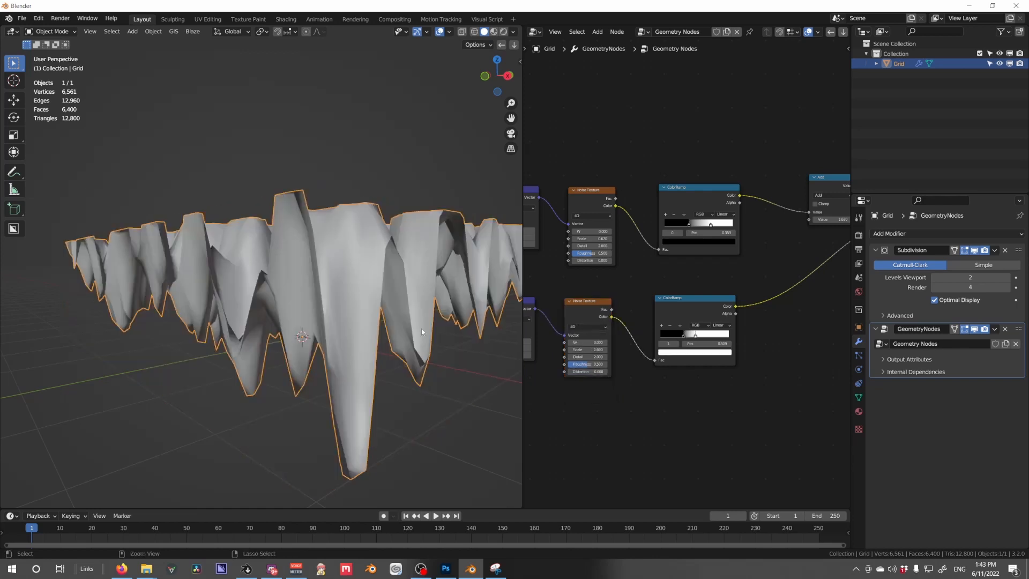
# Reconnect the lower ColorRamp to the Add node's second Value and the Add output to the Multiply node.
pyautogui.moveTo(482, 300); pyautogui.dragTo(445, 353, button='middle')
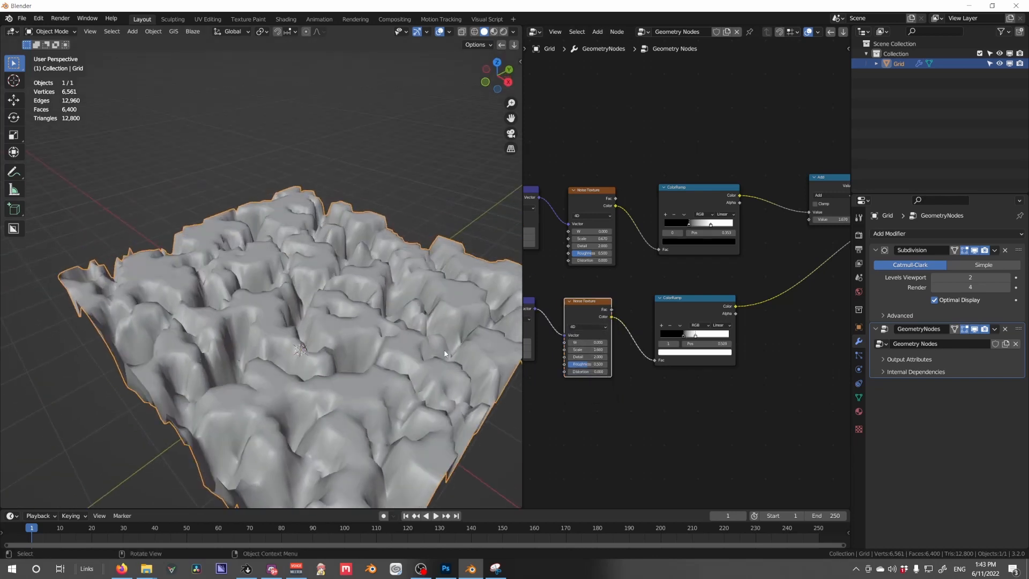
pyautogui.moveTo(626, 374); pyautogui.dragTo(670, 376, button='middle')
pyautogui.scroll(4, 671, 376)
pyautogui.moveTo(803, 311); pyautogui.dragTo(576, 354, button='middle')
pyautogui.scroll(-2, 748, 335)
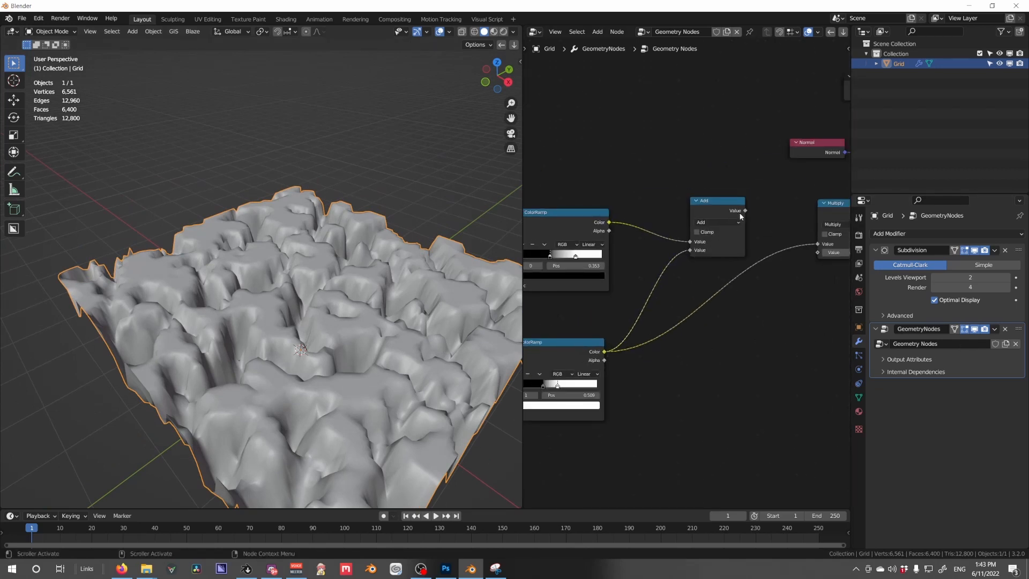
pyautogui.moveTo(825, 243); pyautogui.dragTo(754, 365)
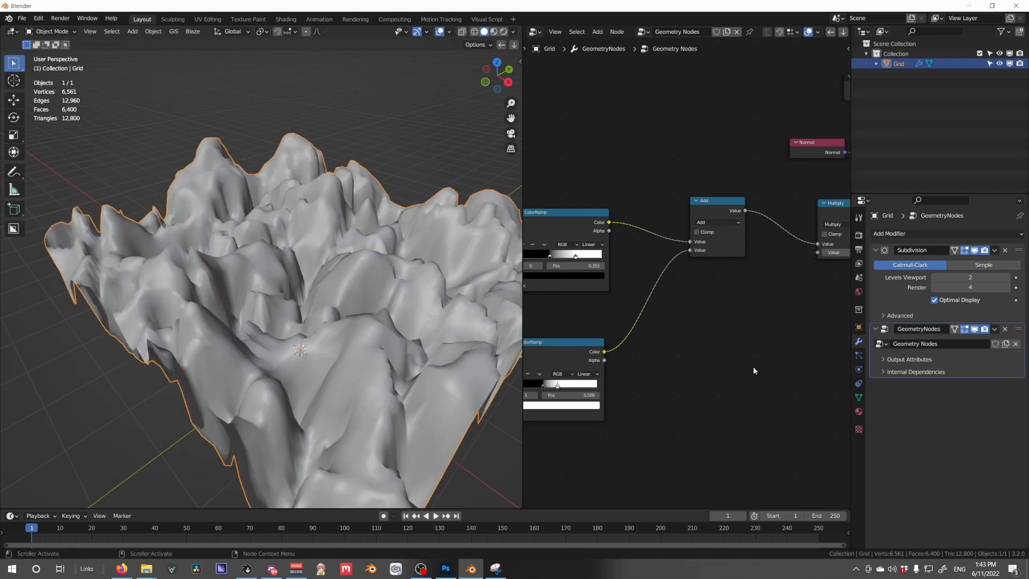
# Move the upper ColorRamp's black stop to 0.433 and the lower ColorRamp's black stop to about 0.36.
pyautogui.moveTo(660, 394); pyautogui.dragTo(745, 390, button='middle')
pyautogui.moveTo(643, 384); pyautogui.dragTo(629, 342)
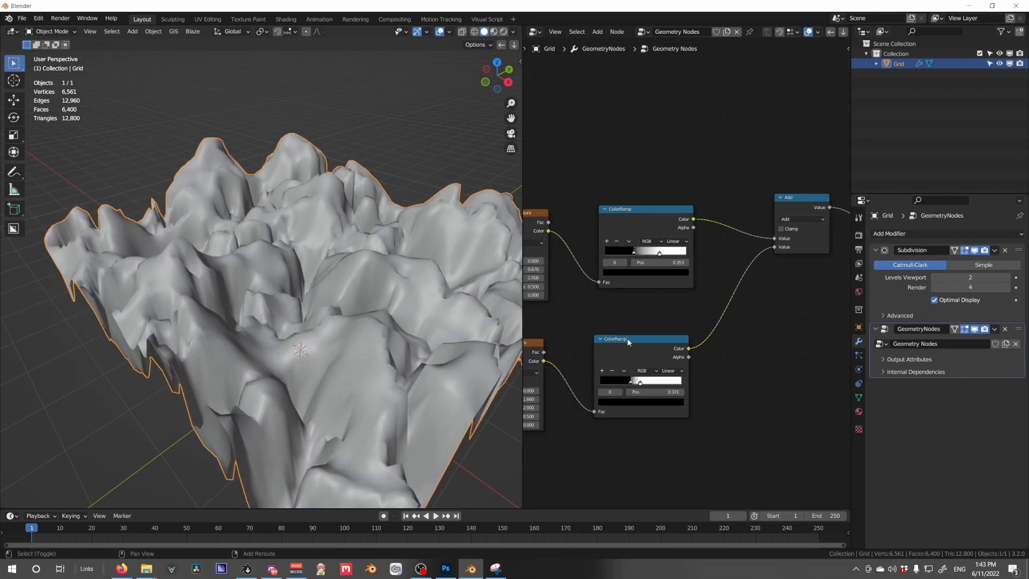
pyautogui.moveTo(635, 251); pyautogui.dragTo(645, 253)
pyautogui.moveTo(621, 394); pyautogui.dragTo(733, 418, button='middle')
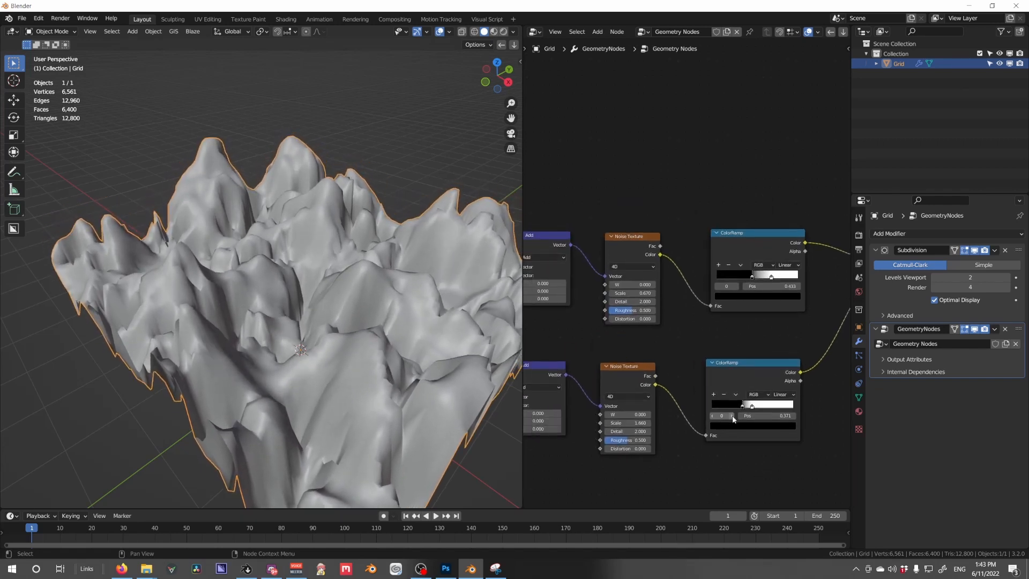
pyautogui.moveTo(744, 408); pyautogui.dragTo(742, 408)
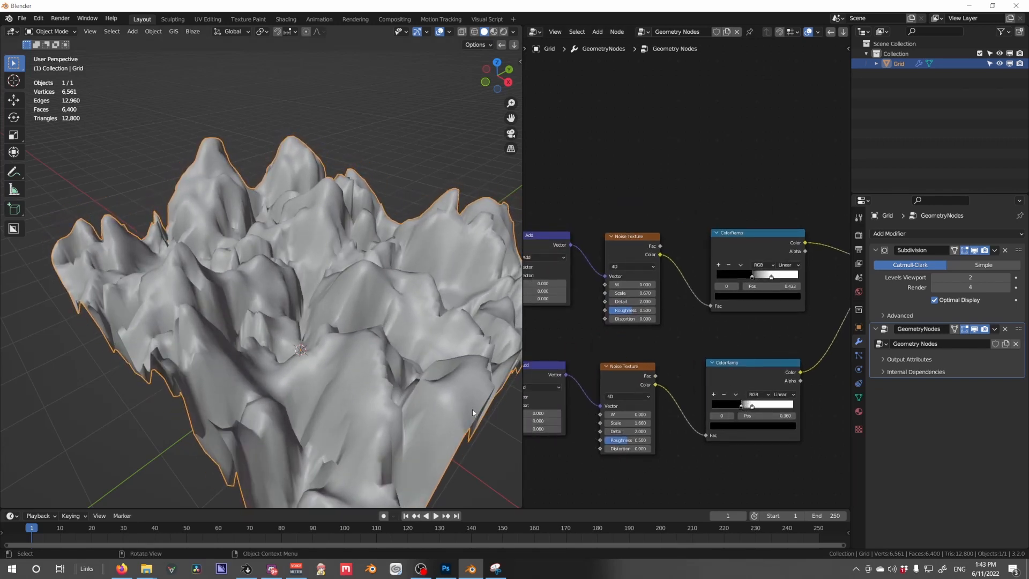
# Reduce the Multiply node's Value to lower the overall terrain height.
pyautogui.moveTo(472, 410); pyautogui.dragTo(514, 391, button='middle')
pyautogui.moveTo(750, 337); pyautogui.dragTo(652, 365, button='middle')
pyautogui.moveTo(792, 308); pyautogui.dragTo(753, 308)
pyautogui.moveTo(634, 387); pyautogui.dragTo(667, 381, button='middle')
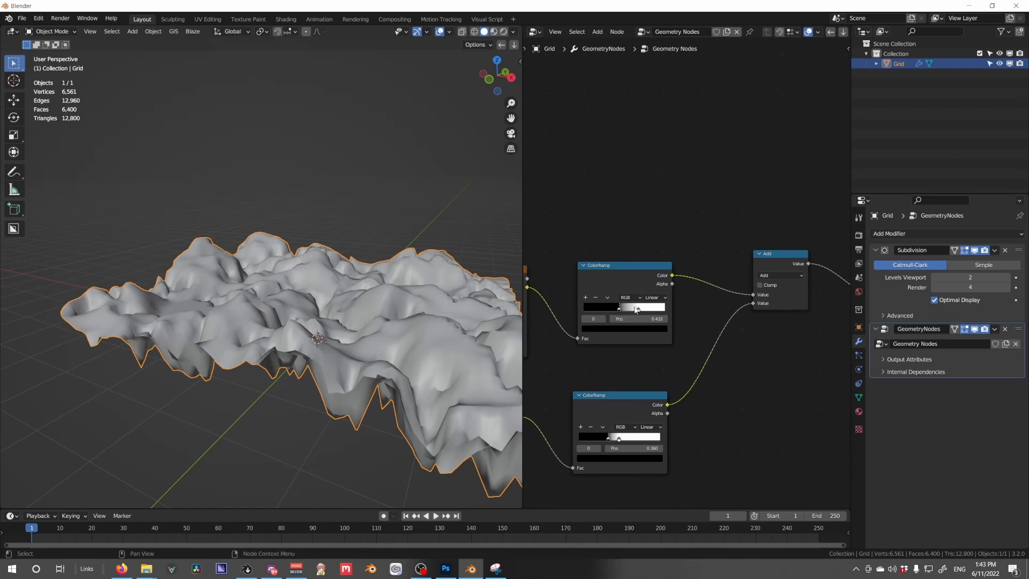
# Move the upper ColorRamp's black stop to 0.480 and inspect the terrain at Subdivision viewport level 4.
pyautogui.moveTo(636, 309)
pyautogui.mouseDown()
pyautogui.moveTo(651, 312)
pyautogui.moveTo(624, 317)
pyautogui.mouseUp()
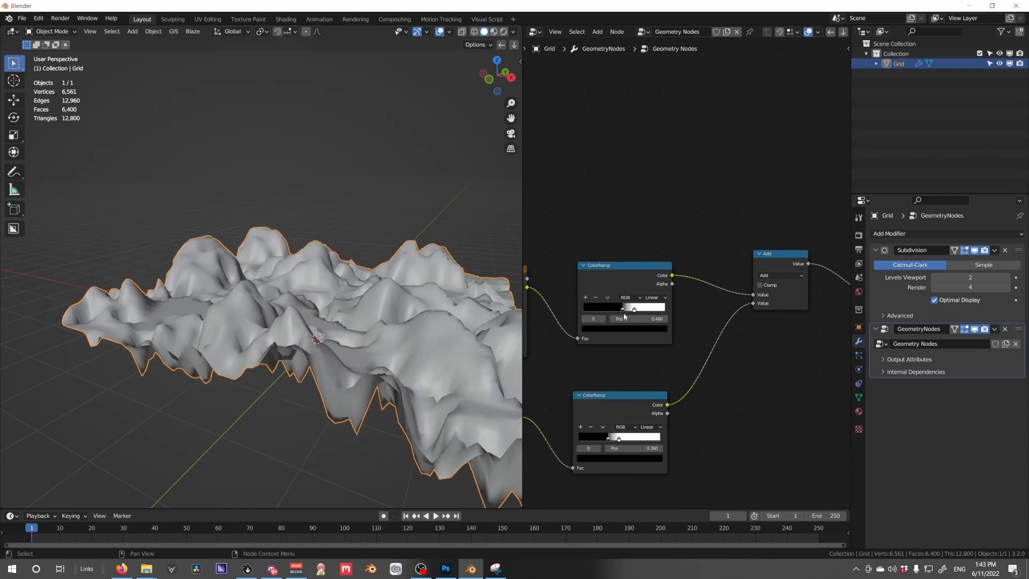
pyautogui.click(1006, 278)
pyautogui.click(1006, 278)
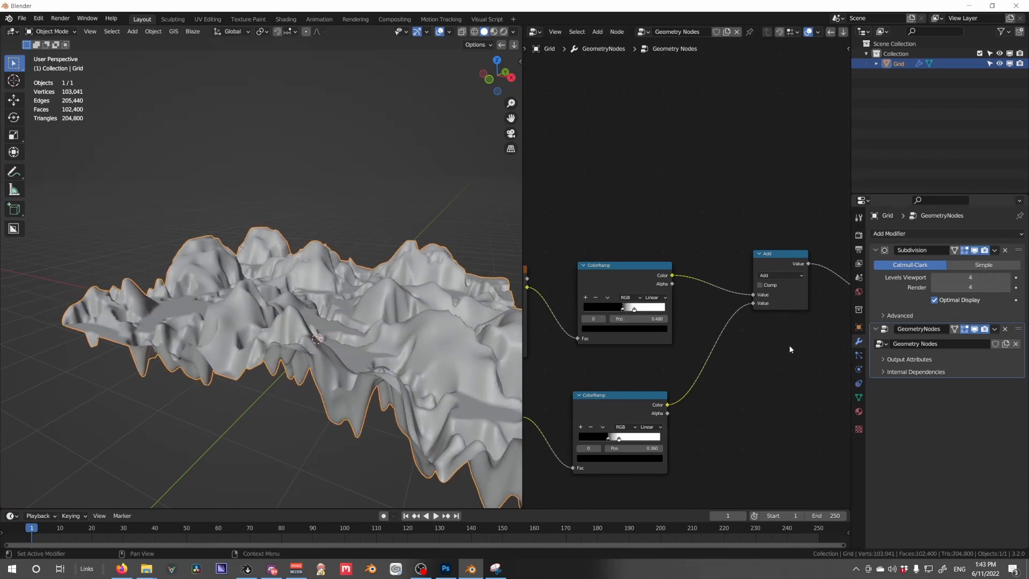
pyautogui.moveTo(699, 369); pyautogui.dragTo(799, 328, button='middle')
pyautogui.moveTo(594, 414)
pyautogui.keyDown('shift'); pyautogui.mouseDown()
pyautogui.moveTo(610, 414)
pyautogui.moveTo(595, 413)
pyautogui.mouseUp(); pyautogui.keyUp('shift')
pyautogui.scroll(4, 419, 330)
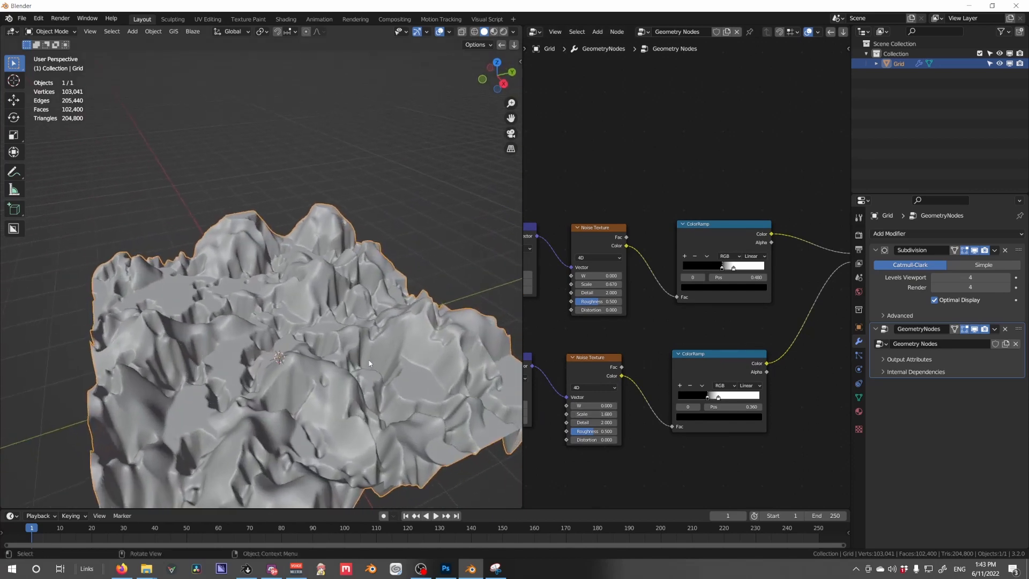
pyautogui.moveTo(376, 362); pyautogui.dragTo(321, 351, button='middle')
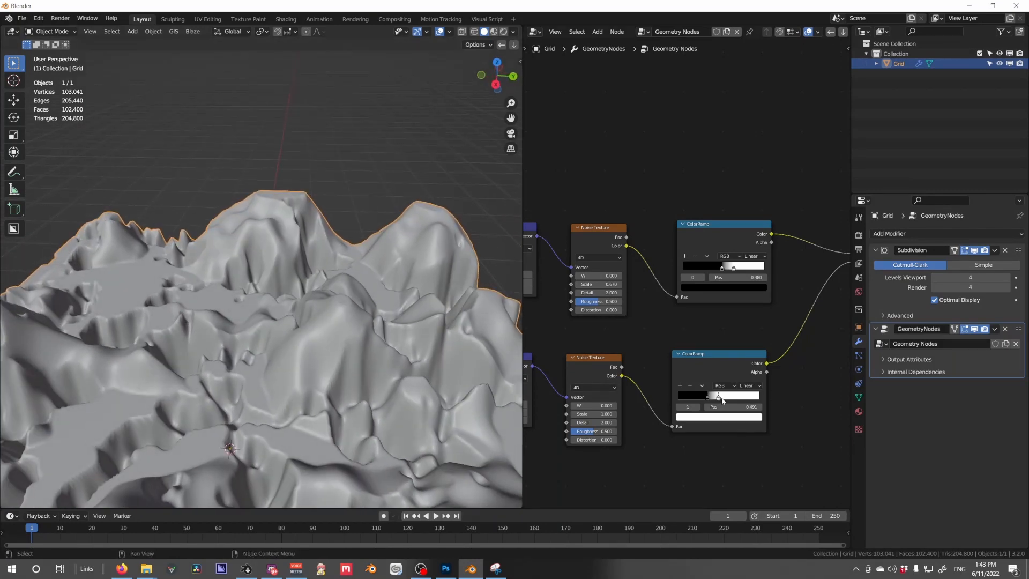
# Nudge the lower ColorRamp's white stop slightly and set the Subdivision modifier's viewport level to 2.
pyautogui.moveTo(722, 401); pyautogui.dragTo(721, 403)
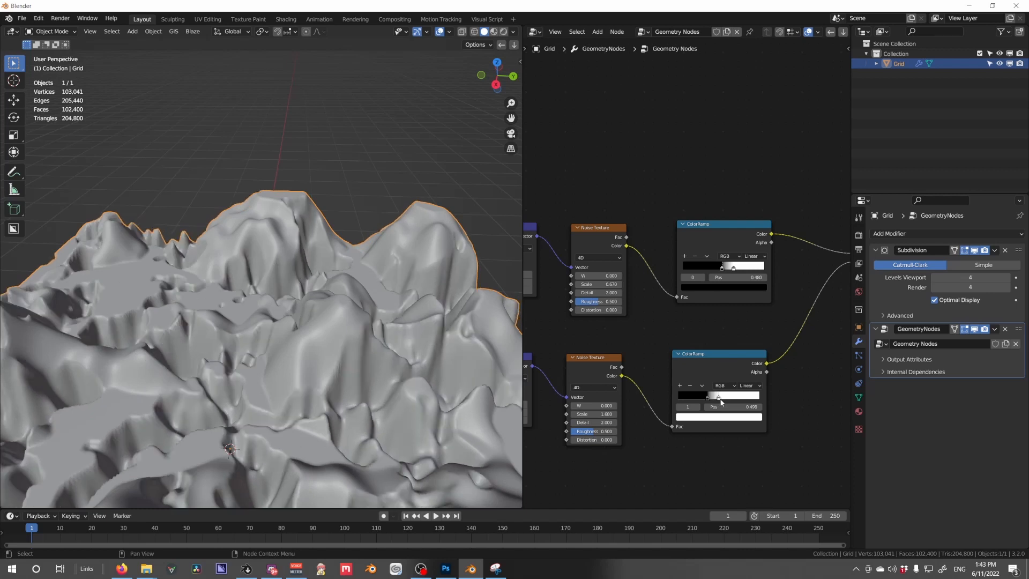
pyautogui.click(933, 277)
pyautogui.click(933, 277)
pyautogui.moveTo(699, 417); pyautogui.dragTo(645, 408, button='middle')
pyautogui.scroll(-6, 724, 401)
pyautogui.moveTo(342, 406); pyautogui.dragTo(390, 386, button='middle')
# Examine the terrain's relief at Subdivision viewport level 4 and return the level to 2.
pyautogui.click(1012, 277)
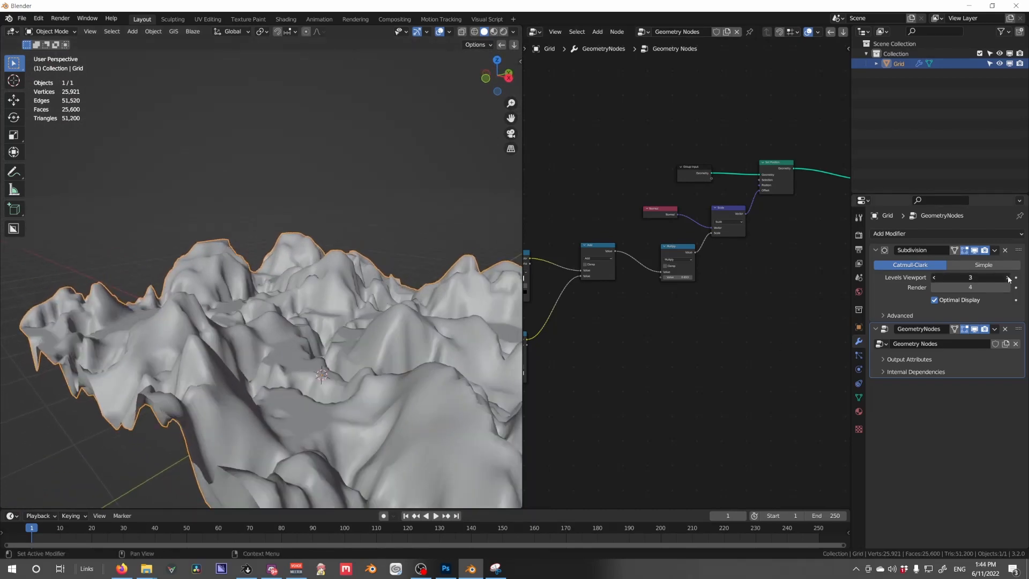
pyautogui.click(1012, 277)
pyautogui.moveTo(316, 349)
pyautogui.mouseDown(button='middle')
pyautogui.moveTo(340, 352)
pyautogui.moveTo(320, 355)
pyautogui.moveTo(328, 346)
pyautogui.mouseUp(button='middle')
pyautogui.moveTo(636, 319); pyautogui.dragTo(729, 321, button='middle')
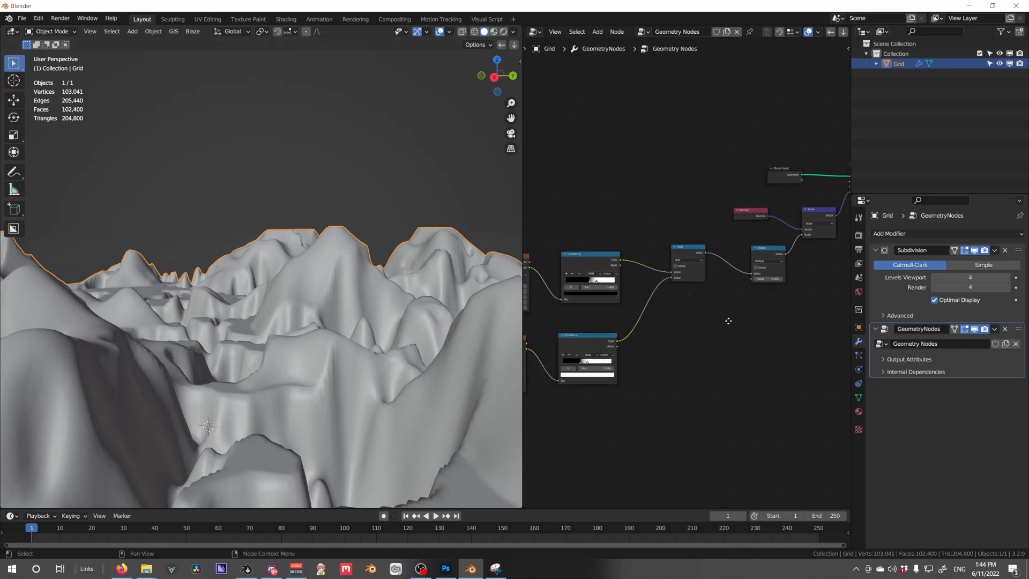
pyautogui.scroll(-2, 723, 327)
pyautogui.moveTo(651, 345); pyautogui.dragTo(763, 333, button='middle')
pyautogui.scroll(7, 652, 378)
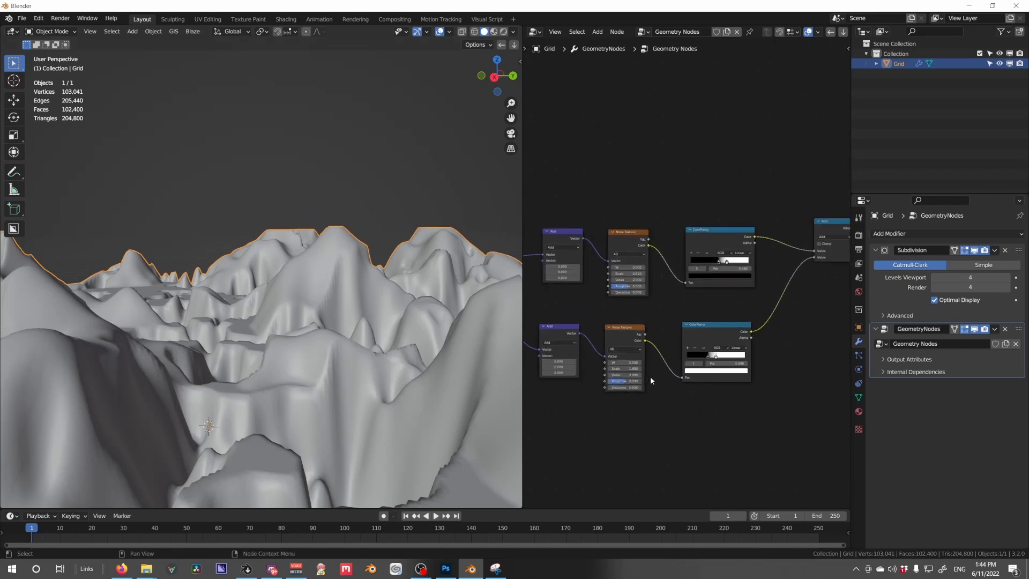
pyautogui.click(935, 277)
pyautogui.click(935, 277)
# Set the upper Noise Texture to W about 2.19 and Scale 0.610, and the lower one to W 0.590, Scale about 1.39 and Detail 15.
pyautogui.keyDown('shift'); pyautogui.moveTo(608, 393); pyautogui.dragTo(768, 394); pyautogui.keyUp('shift')
pyautogui.scroll(-4, 324, 405)
pyautogui.moveTo(325, 405); pyautogui.dragTo(416, 370, button='middle')
pyautogui.moveTo(608, 393); pyautogui.dragTo(677, 401)
pyautogui.moveTo(353, 364); pyautogui.dragTo(377, 381, button='middle')
pyautogui.moveTo(724, 378)
pyautogui.mouseDown()
pyautogui.moveTo(747, 382)
pyautogui.moveTo(709, 377)
pyautogui.mouseUp()
pyautogui.moveTo(643, 386); pyautogui.dragTo(738, 369, button='middle')
pyautogui.keyDown('shift'); pyautogui.moveTo(703, 370); pyautogui.dragTo(735, 369); pyautogui.keyUp('shift')
pyautogui.moveTo(708, 249)
pyautogui.keyDown('shift'); pyautogui.mouseDown()
pyautogui.moveTo(797, 249)
pyautogui.moveTo(704, 257)
pyautogui.mouseUp(); pyautogui.keyUp('shift')
pyautogui.moveTo(703, 376); pyautogui.dragTo(671, 376)
pyautogui.moveTo(347, 377); pyautogui.dragTo(241, 351, button='middle')
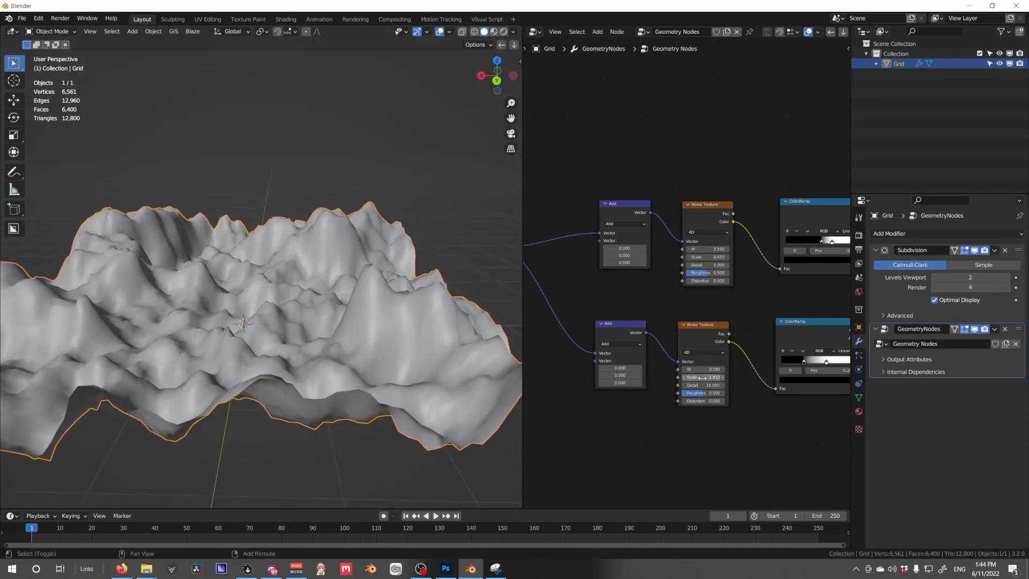
pyautogui.moveTo(701, 377); pyautogui.dragTo(699, 377)
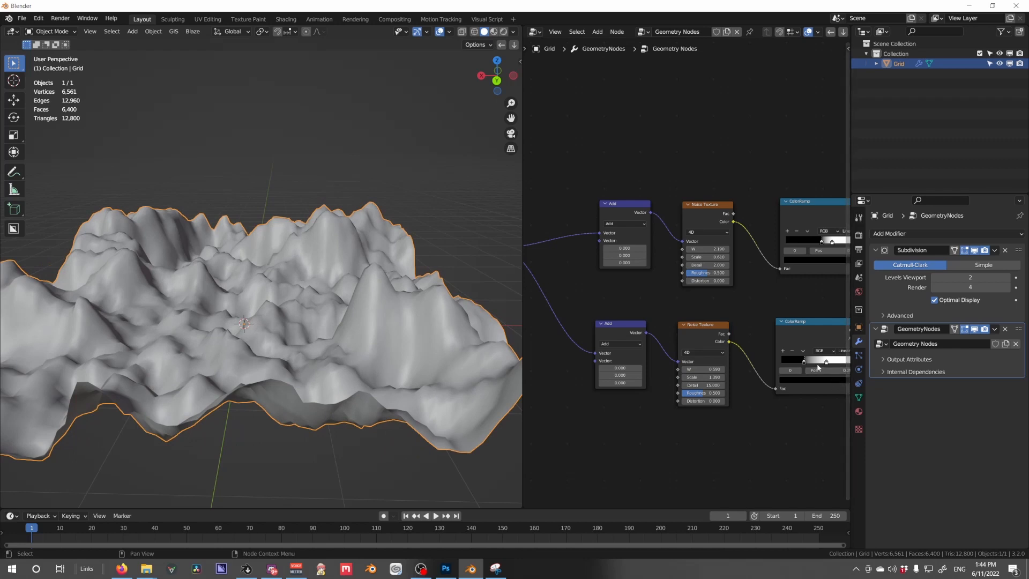
# Raise the lower ColorRamp's black stop, set its white stop to 0.847, and set the upper ColorRamp's white stop to 0.538.
pyautogui.moveTo(805, 360); pyautogui.dragTo(819, 361)
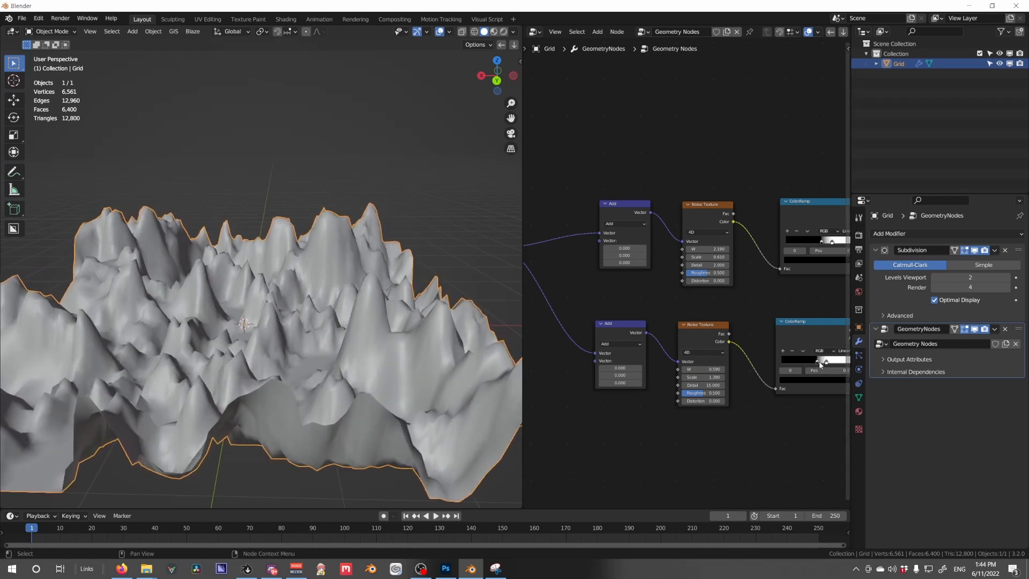
pyautogui.moveTo(819, 361); pyautogui.dragTo(696, 380, button='middle')
pyautogui.moveTo(688, 380); pyautogui.dragTo(695, 378)
pyautogui.moveTo(689, 260); pyautogui.dragTo(684, 260)
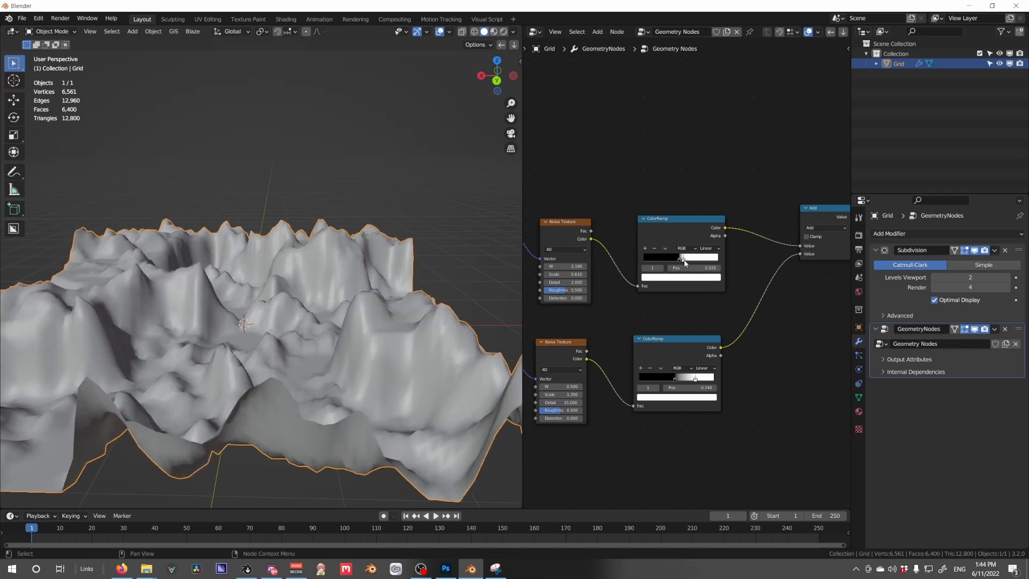
pyautogui.moveTo(691, 382); pyautogui.dragTo(705, 387)
pyautogui.moveTo(351, 366); pyautogui.dragTo(341, 392, button='middle')
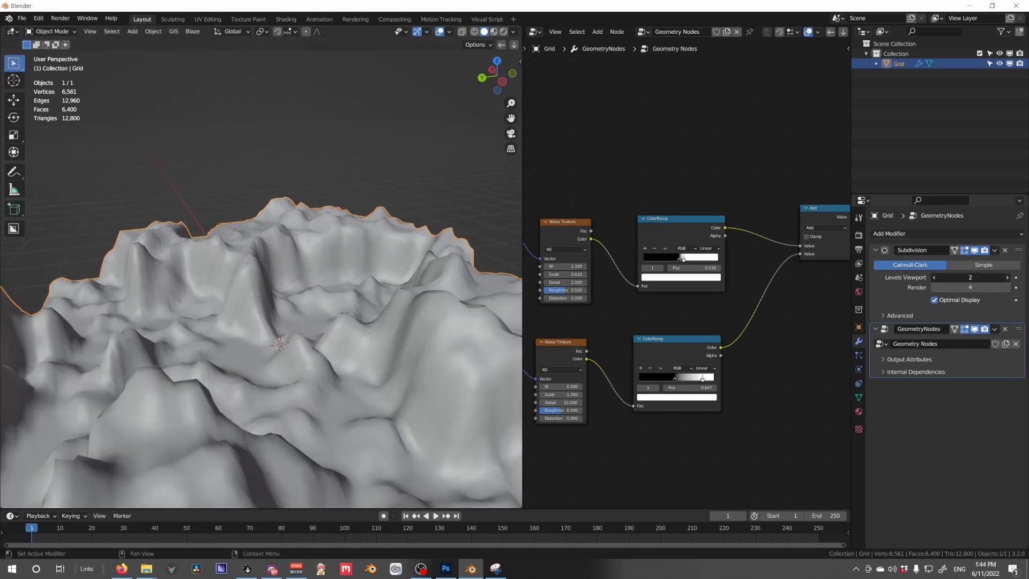
# Raise the Subdivision viewport level to 4 and examine the detailed terrain from several angles.
pyautogui.click(1007, 277)
pyautogui.click(1008, 277)
pyautogui.moveTo(423, 375); pyautogui.dragTo(221, 373, button='middle')
pyautogui.scroll(4, 365, 344)
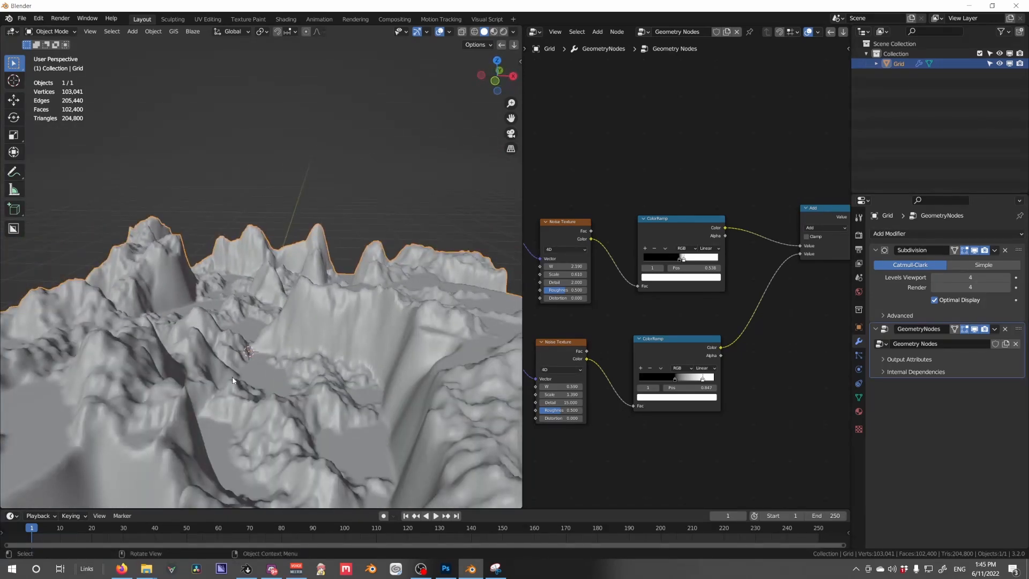
pyautogui.moveTo(233, 381); pyautogui.dragTo(320, 372, button='middle')
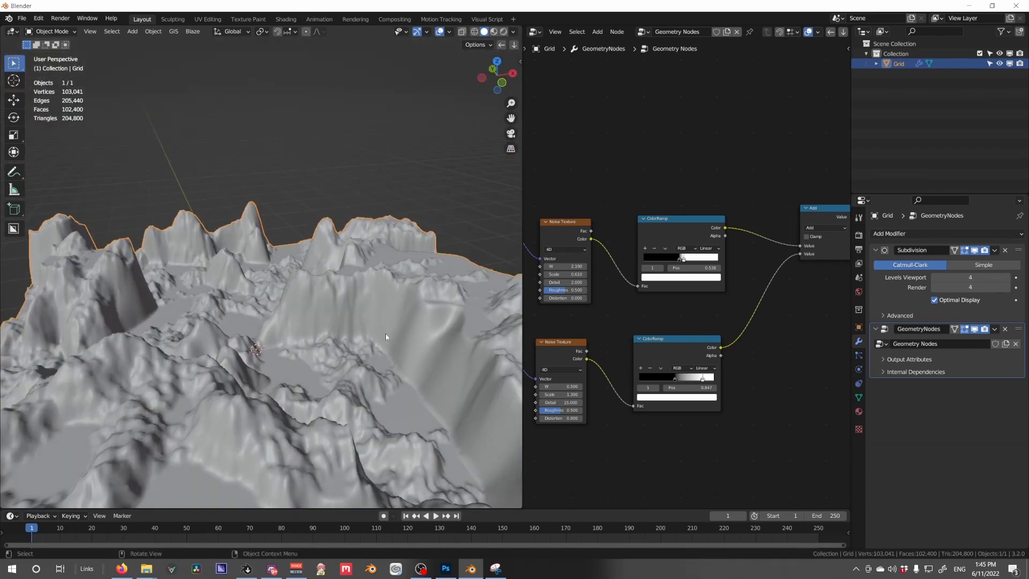
# Move the Set Shade Smooth and Group Output nodes farther from Set Position, and set the Subdivision viewport level to 2.
pyautogui.scroll(-2, 745, 349)
pyautogui.keyDown('ctrl'); pyautogui.scroll(-6, 745, 349); pyautogui.keyUp('ctrl')
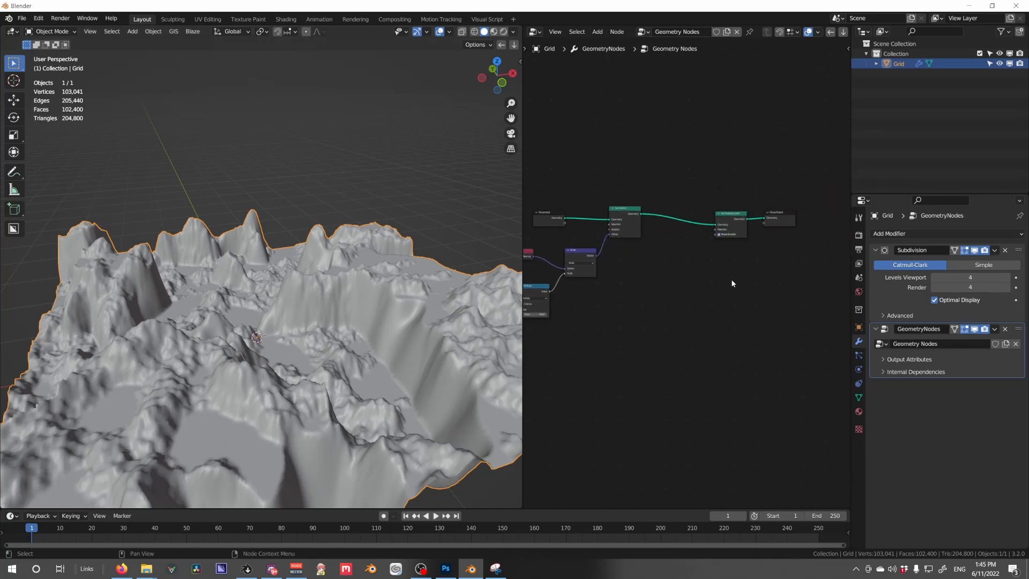
pyautogui.moveTo(690, 267); pyautogui.dragTo(563, 241)
pyautogui.press('g')
pyautogui.click(659, 249)
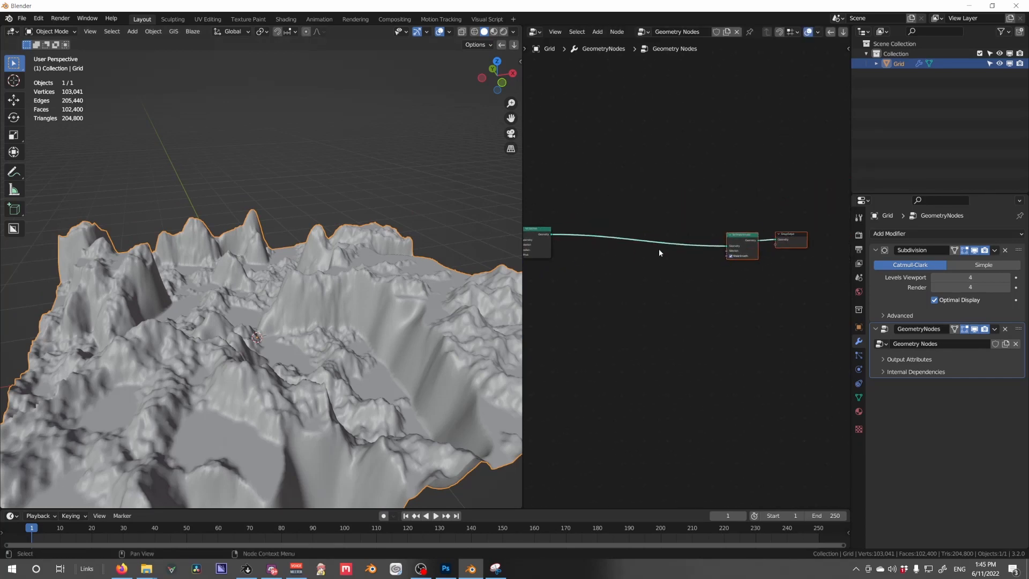
pyautogui.click(933, 277)
pyautogui.click(933, 278)
# Duplicate the Set Position node and insert the copy on the geometry link before Set Shade Smooth.
pyautogui.keyDown('ctrl'); pyautogui.scroll(8, 749, 307); pyautogui.keyUp('ctrl')
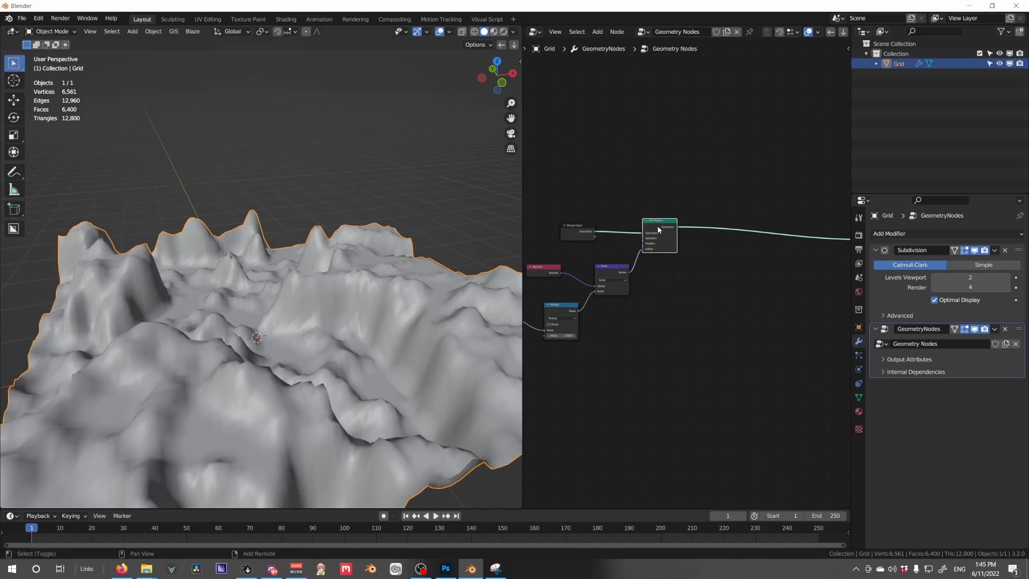
pyautogui.hotkey('shift', 'd')
pyautogui.click(772, 234)
# Duplicate the Normal, Scale and Multiply nodes and connect the copied Scale's output to the second Set Position's Offset.
pyautogui.scroll(-5, 697, 276)
pyautogui.moveTo(651, 303); pyautogui.dragTo(672, 300, button='middle')
pyautogui.scroll(-1, 745, 303)
pyautogui.moveTo(654, 310); pyautogui.dragTo(599, 257)
pyautogui.hotkey('shift', 'd')
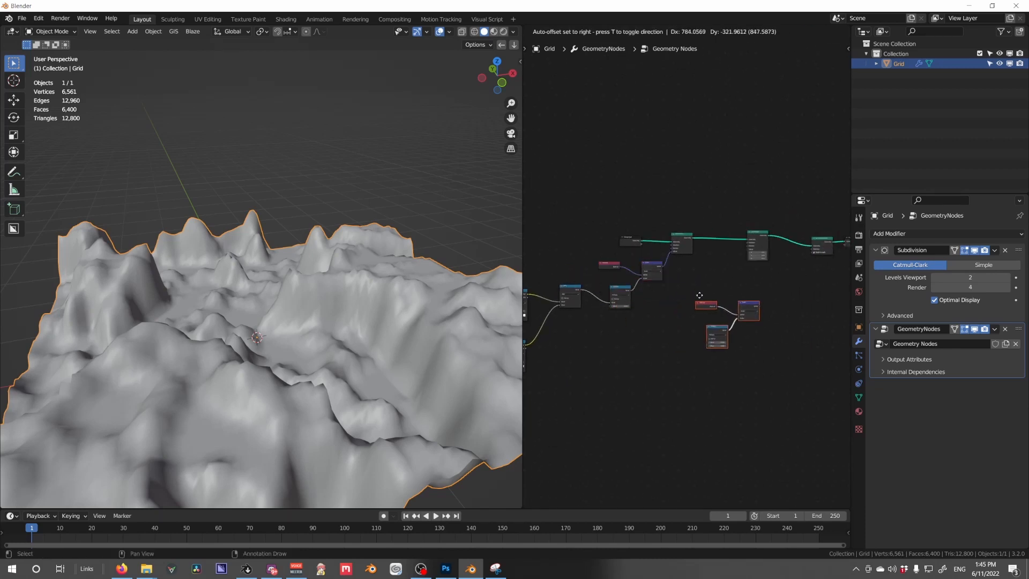
pyautogui.click(734, 295)
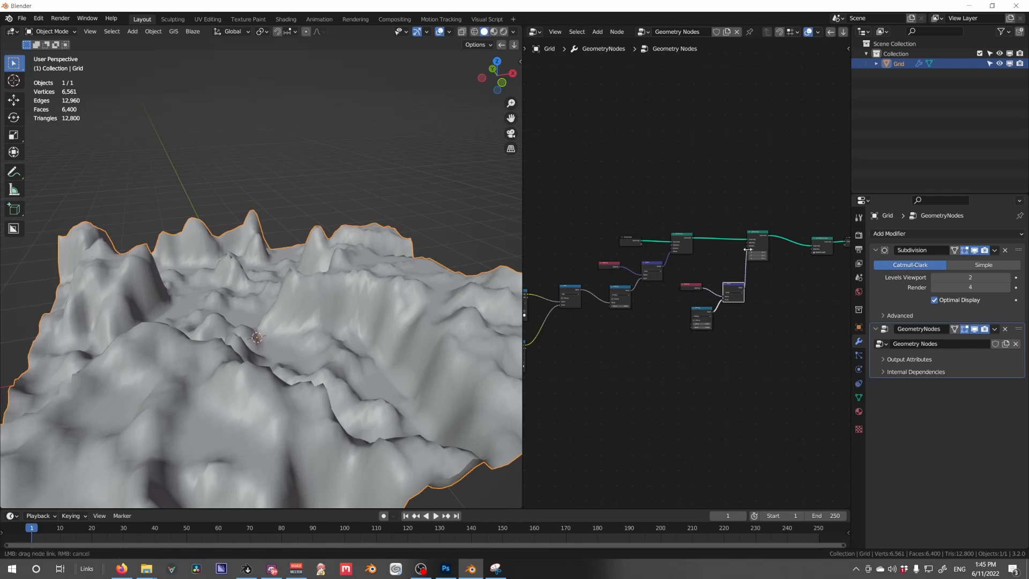
pyautogui.moveTo(747, 249); pyautogui.dragTo(747, 249)
# Duplicate the upper Add, Noise Texture and ColorRamp nodes and place the copies beneath the existing node chain.
pyautogui.moveTo(681, 343); pyautogui.dragTo(741, 314, button='middle')
pyautogui.moveTo(668, 322); pyautogui.dragTo(741, 321, button='middle')
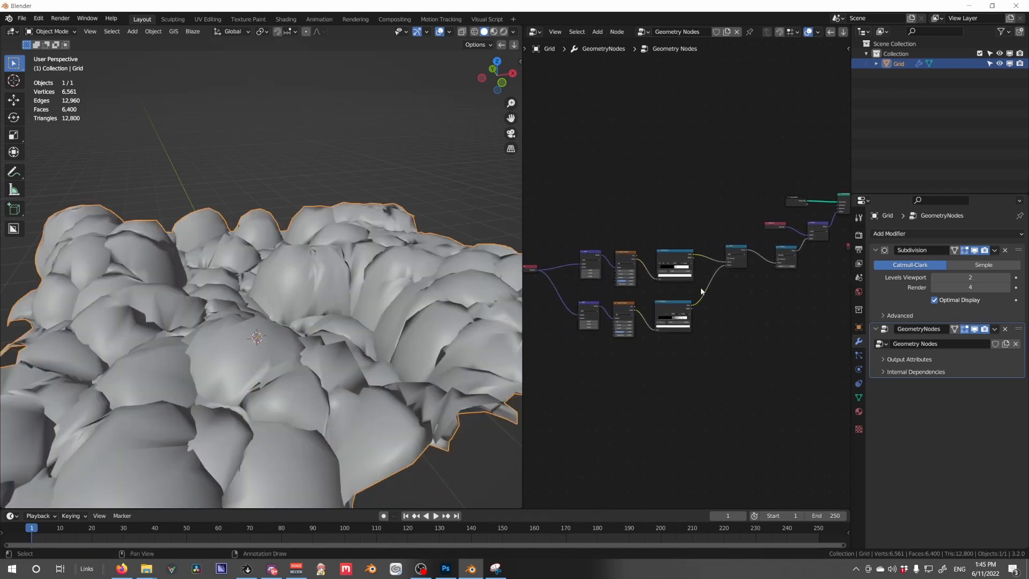
pyautogui.moveTo(700, 291); pyautogui.dragTo(589, 260)
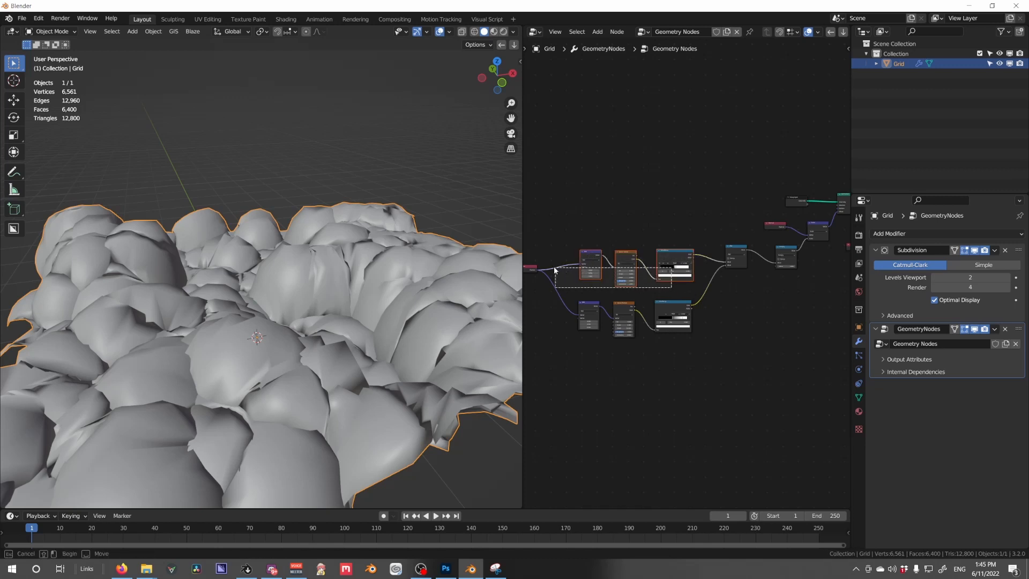
pyautogui.hotkey('shift', 'd')
pyautogui.click(778, 352)
pyautogui.scroll(4, 591, 320)
pyautogui.moveTo(778, 353); pyautogui.dragTo(661, 318, button='middle')
pyautogui.scroll(2, 661, 318)
# Switch the duplicated Noise Texture node to an Image Texture.
pyautogui.hotkey('shift', 's')
pyautogui.moveTo(661, 318)
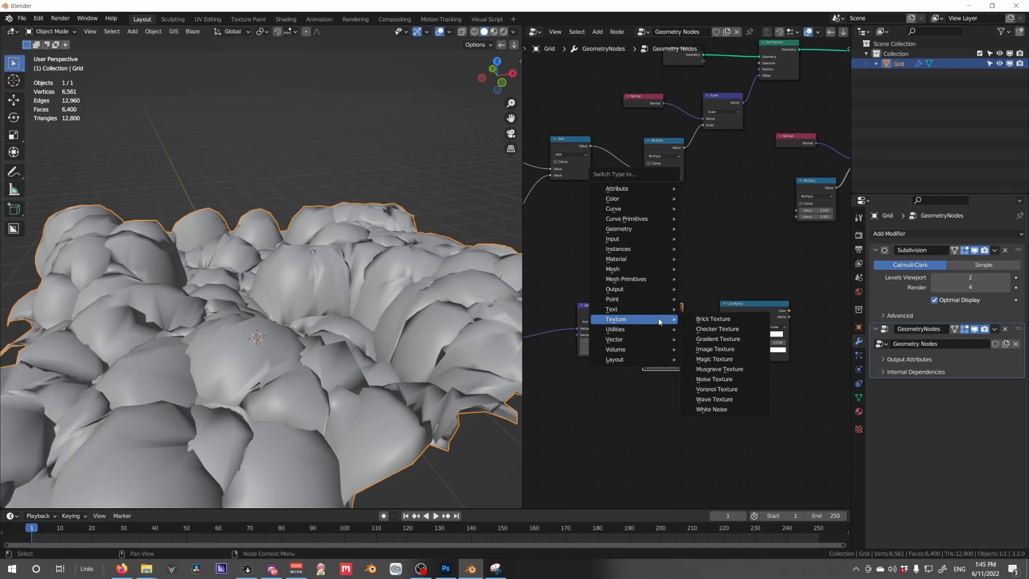
pyautogui.click(702, 348)
pyautogui.moveTo(779, 278); pyautogui.dragTo(661, 298, button='middle')
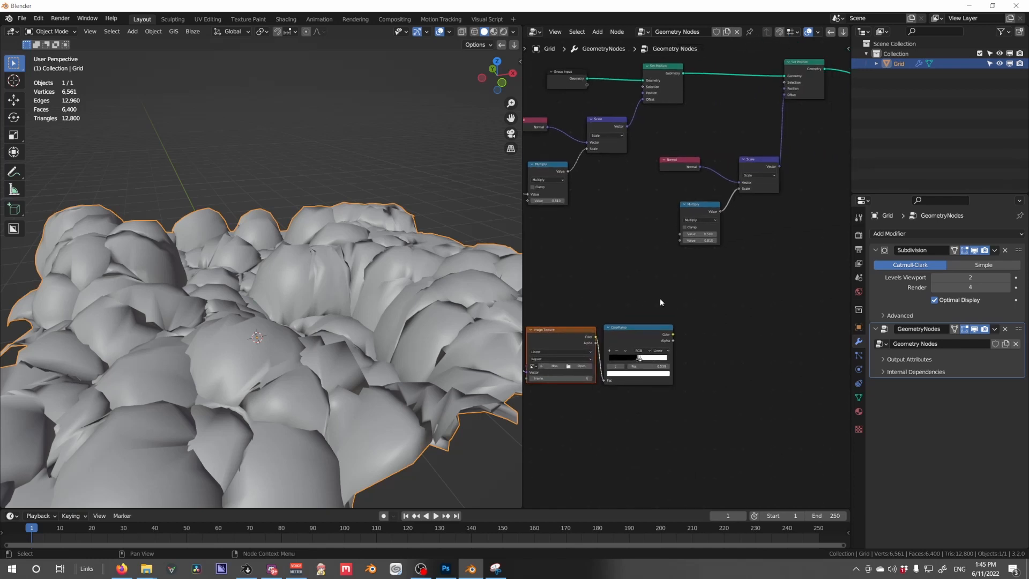
# Connect the duplicated ColorRamp's Color output to the first Value input of the duplicated Multiply node.
pyautogui.moveTo(804, 261); pyautogui.dragTo(678, 307, button='middle')
pyautogui.moveTo(664, 311); pyautogui.dragTo(563, 203)
pyautogui.moveTo(631, 262); pyautogui.dragTo(759, 262, button='middle')
pyautogui.moveTo(682, 360); pyautogui.dragTo(701, 378, button='middle')
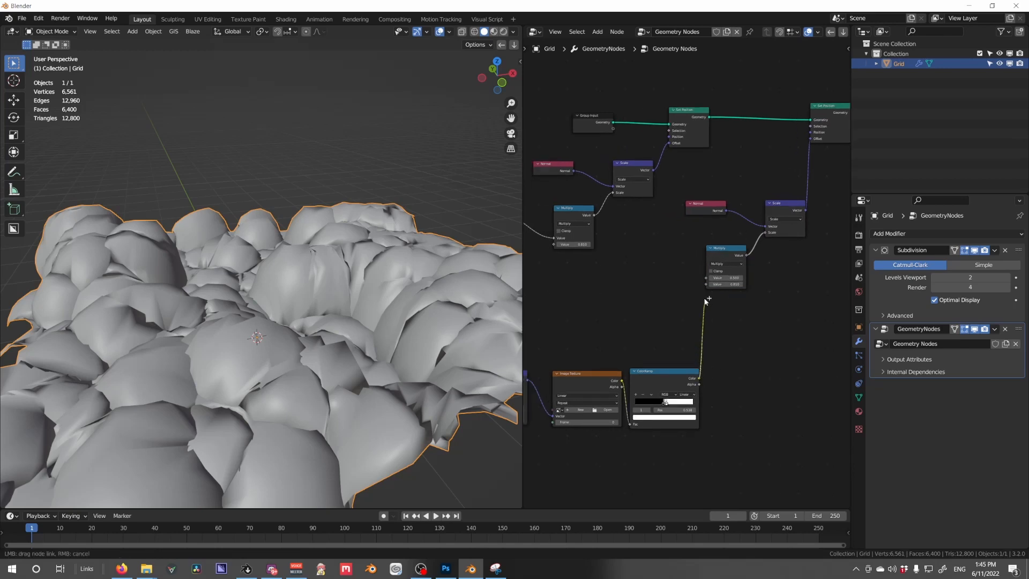
pyautogui.moveTo(708, 277); pyautogui.dragTo(706, 278)
# Load the rock_04_disp_1k image from the rock_04_1k_jpg folder in Textures into the Image Texture node.
pyautogui.moveTo(696, 386); pyautogui.dragTo(799, 319, button='middle')
pyautogui.scroll(3, 739, 327)
pyautogui.click(715, 359)
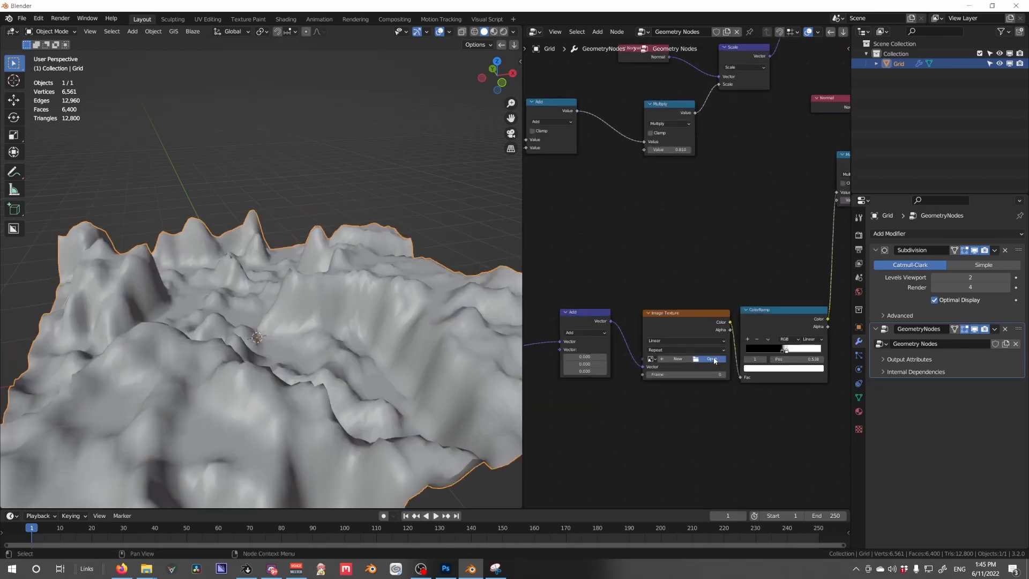
pyautogui.click(201, 349)
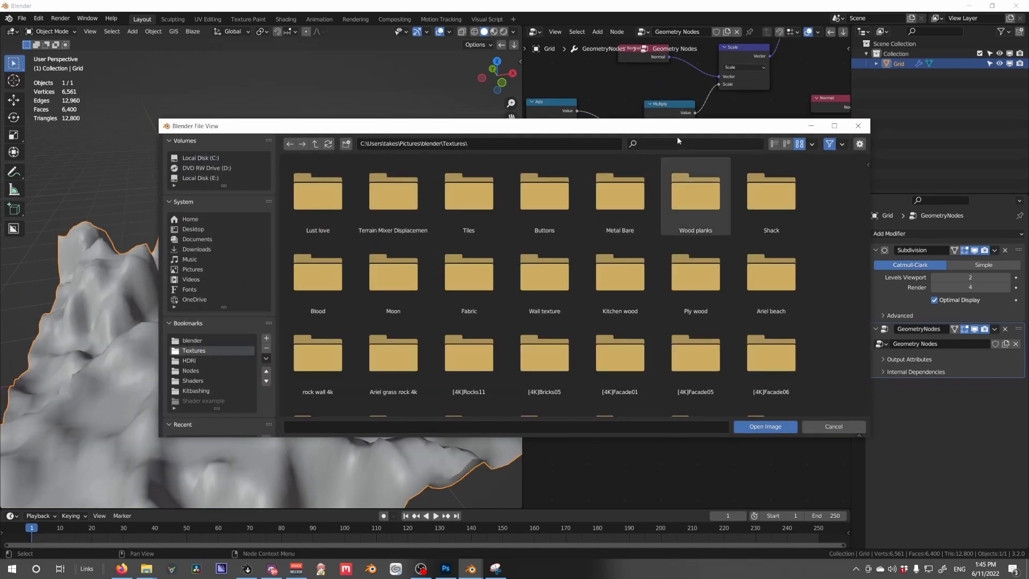
pyautogui.write('rock')
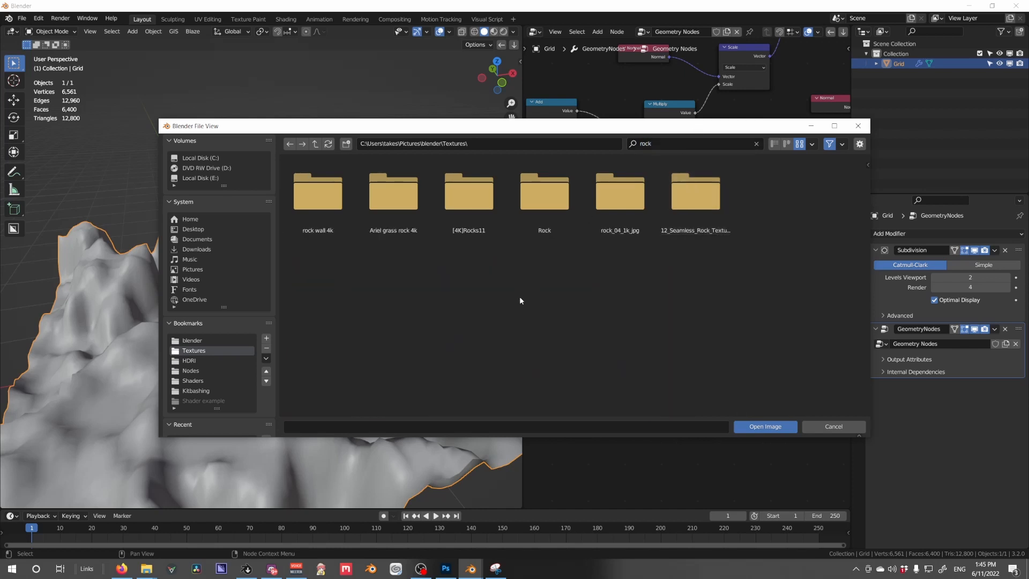
pyautogui.doubleClick(621, 211)
pyautogui.doubleClick(626, 213)
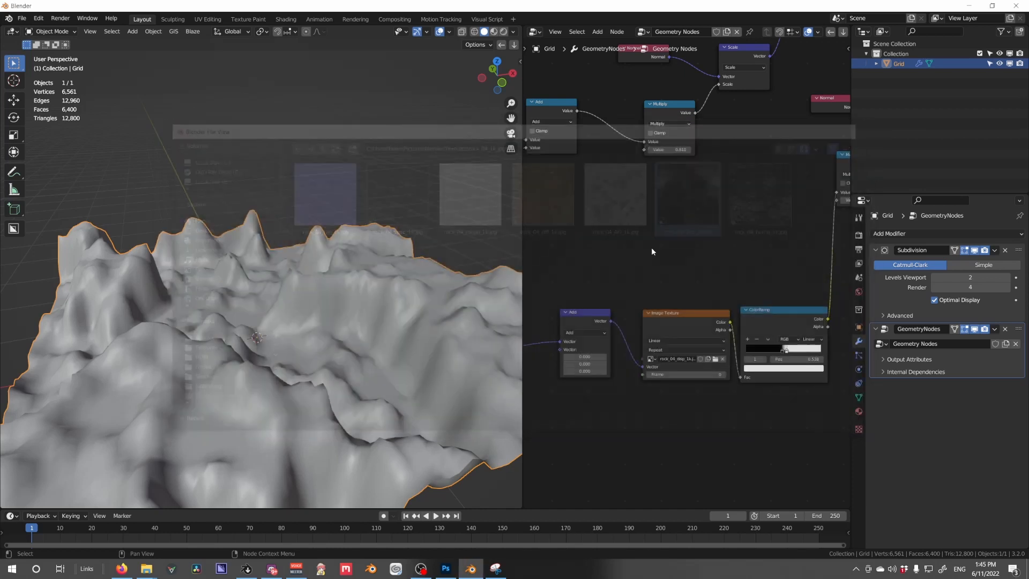
# Widen the rock texture's ColorRamp to the full gradient, with the black stop at 0.000 and the white stop at the far end.
pyautogui.moveTo(758, 309); pyautogui.dragTo(719, 316, button='middle')
pyautogui.moveTo(562, 354); pyautogui.dragTo(711, 317, button='middle')
pyautogui.scroll(2, 711, 317)
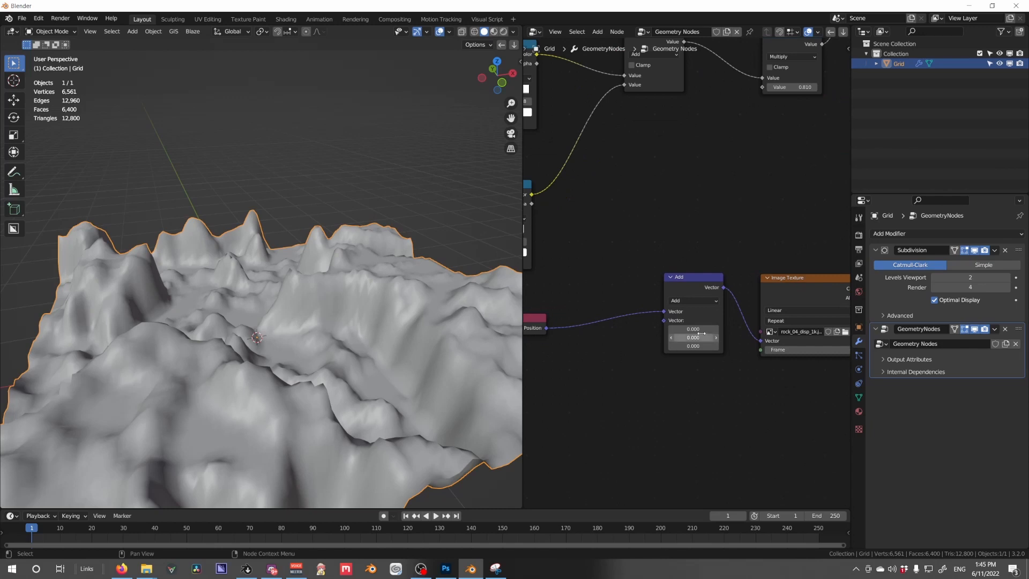
pyautogui.moveTo(922, 321); pyautogui.dragTo(723, 343, button='middle')
pyautogui.moveTo(728, 345); pyautogui.dragTo(670, 351)
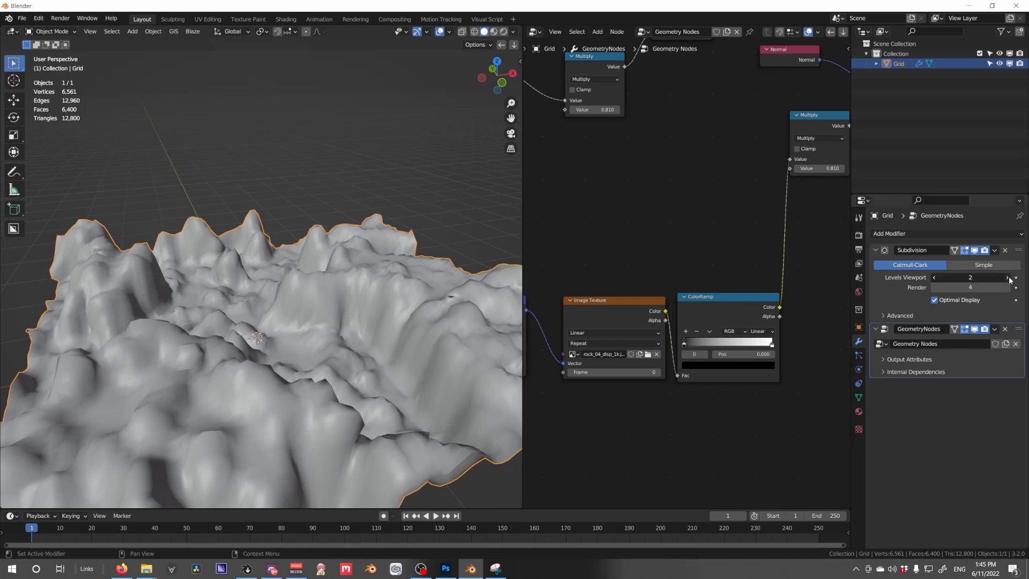
# With the Subdivision viewport level at 4, set the duplicated Multiply's Value to 0.150 and the rock ColorRamp's black stop to 0.000.
pyautogui.click(1008, 277)
pyautogui.click(1008, 277)
pyautogui.click(716, 347)
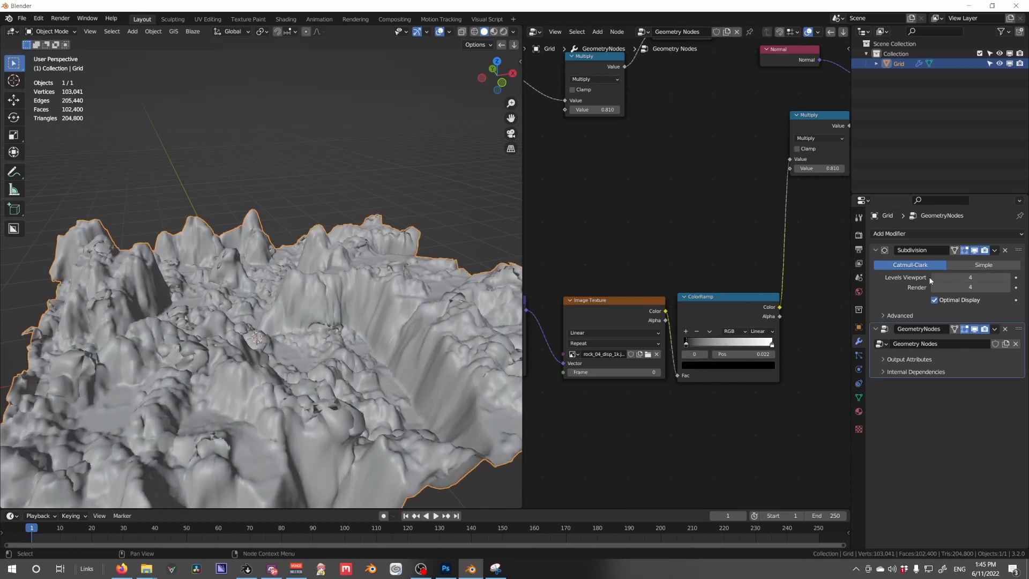
pyautogui.click(702, 343)
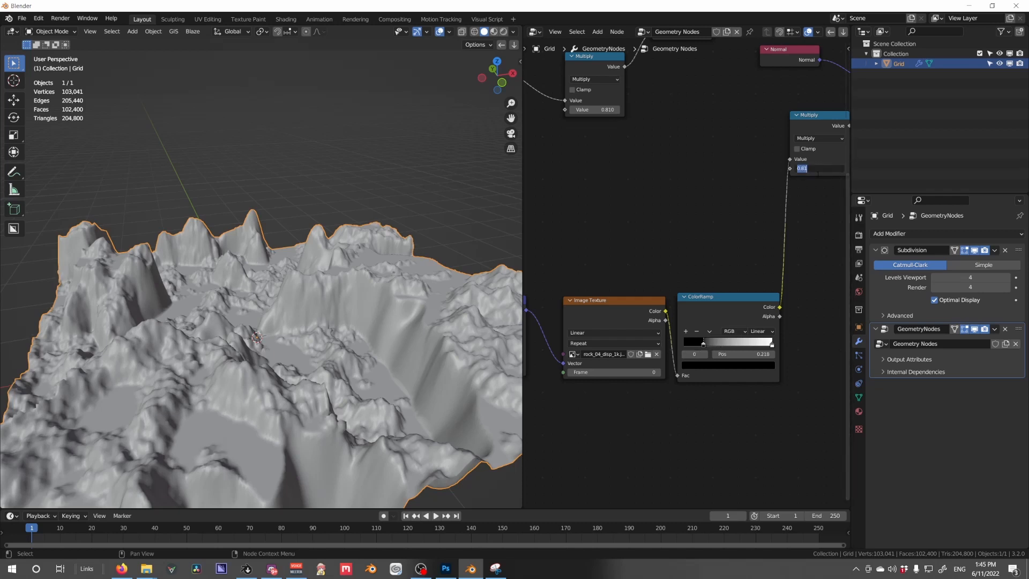
pyautogui.press('Return')
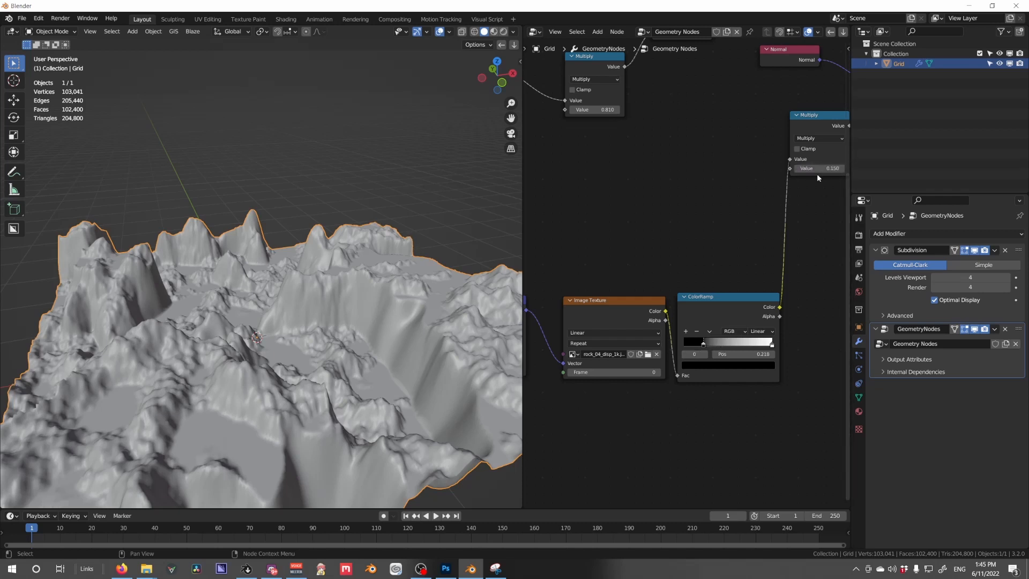
pyautogui.click(750, 343)
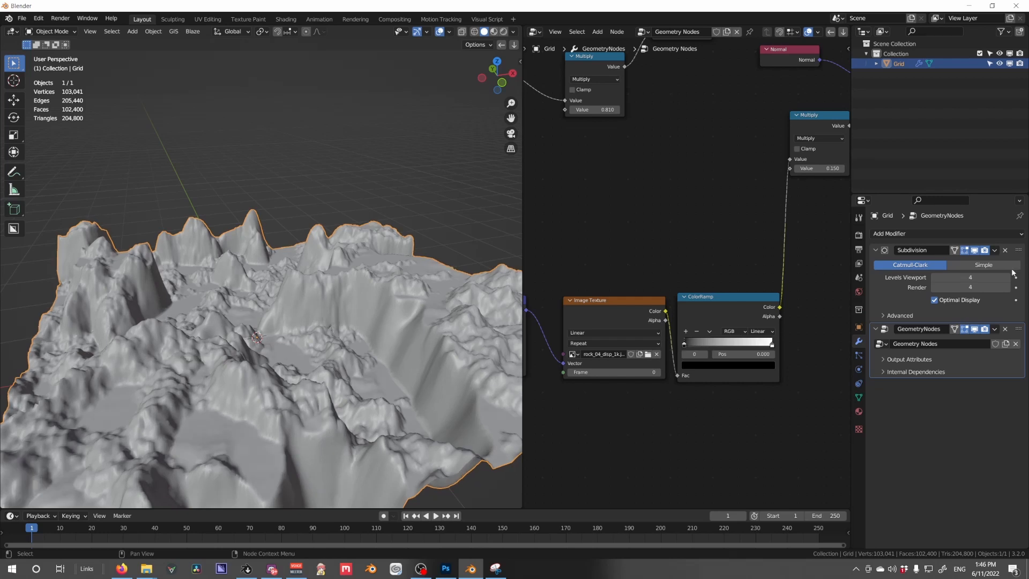
# Set the Subdivision viewport level to 2 and move the rock ColorRamp's black stop near the dark end.
pyautogui.click(934, 277)
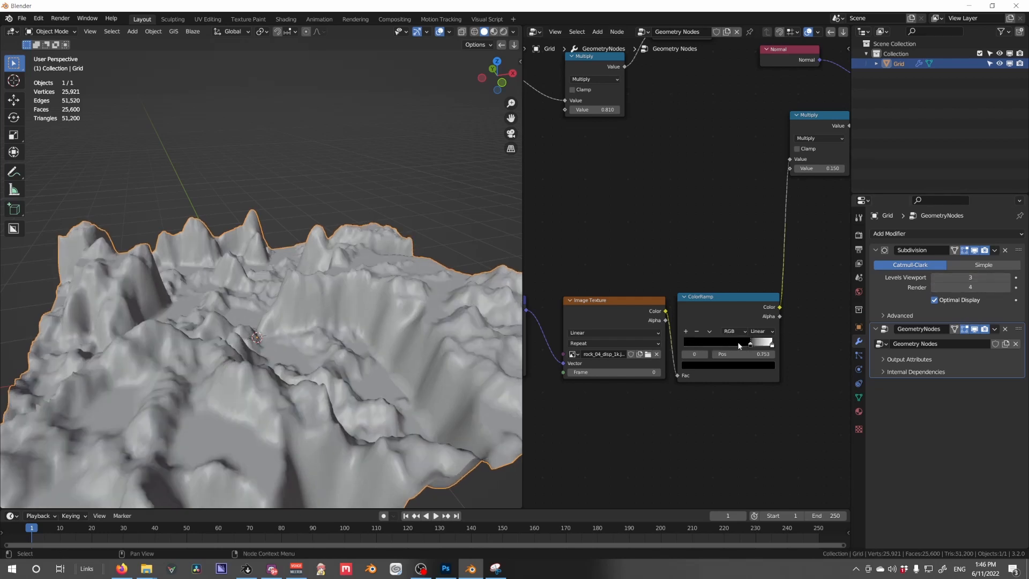
pyautogui.click(935, 278)
pyautogui.moveTo(702, 339)
pyautogui.mouseDown()
pyautogui.moveTo(748, 343)
pyautogui.moveTo(693, 349)
pyautogui.mouseUp()
# Insert a Vector Math node set to Scale between the rock texture's Position and Add nodes and increase its Scale factor.
pyautogui.moveTo(634, 375); pyautogui.dragTo(838, 335, button='middle')
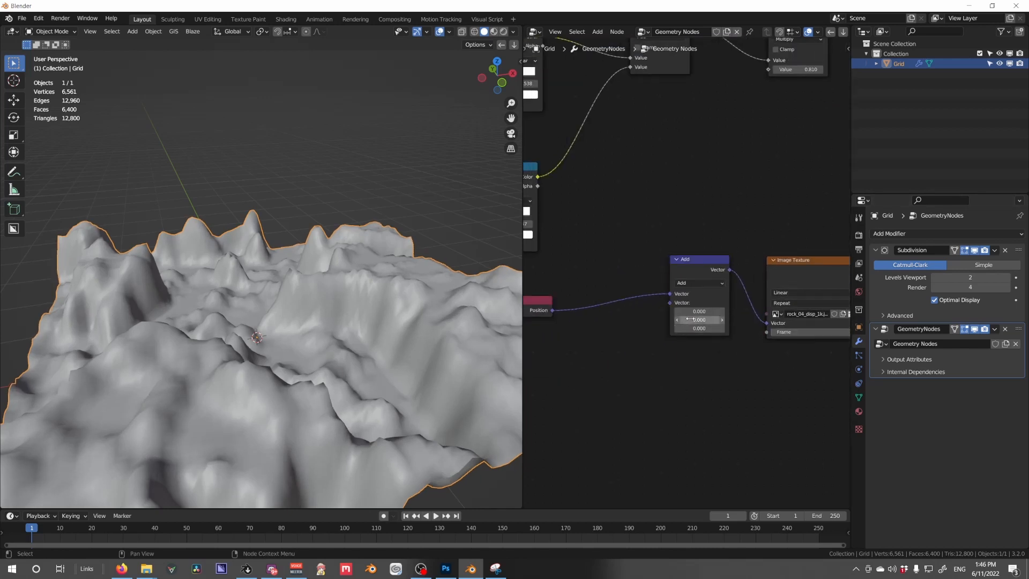
pyautogui.moveTo(597, 318); pyautogui.dragTo(640, 316, button='middle')
pyautogui.hotkey('shift', 'a')
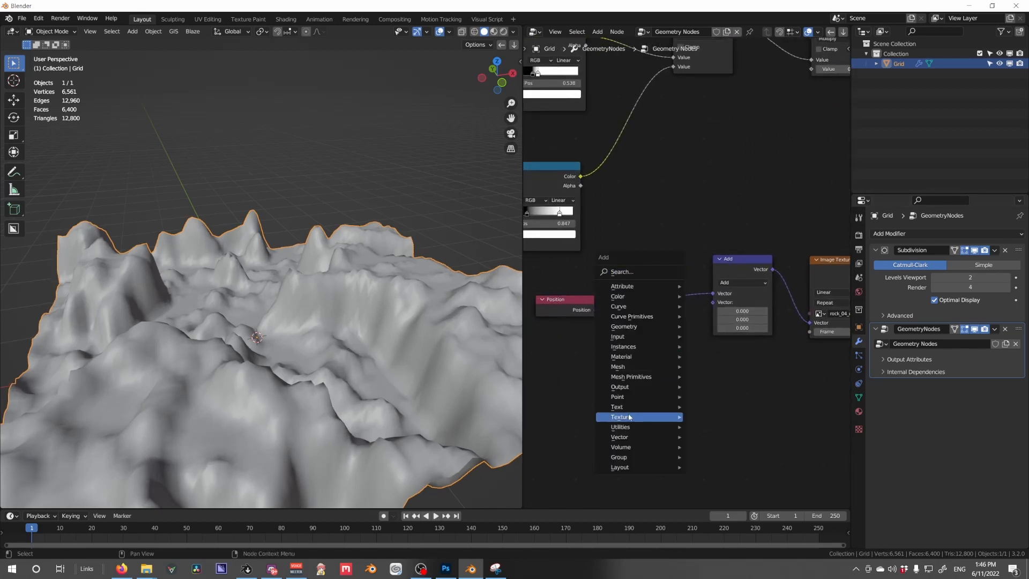
pyautogui.click(717, 466)
pyautogui.click(671, 306)
pyautogui.click(670, 293)
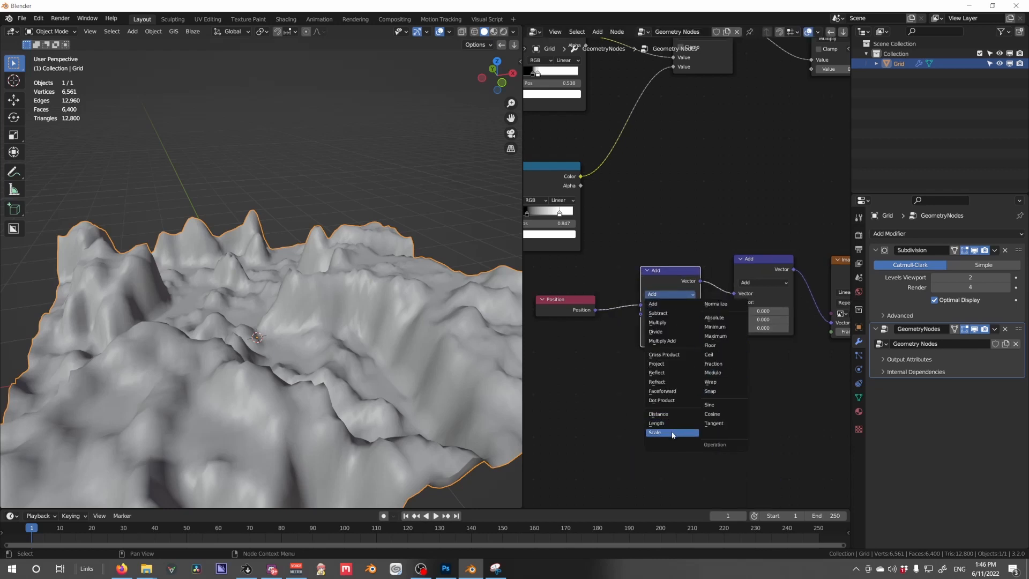
pyautogui.click(673, 433)
pyautogui.keyDown('shift'); pyautogui.moveTo(670, 314); pyautogui.dragTo(803, 314); pyautogui.keyUp('shift')
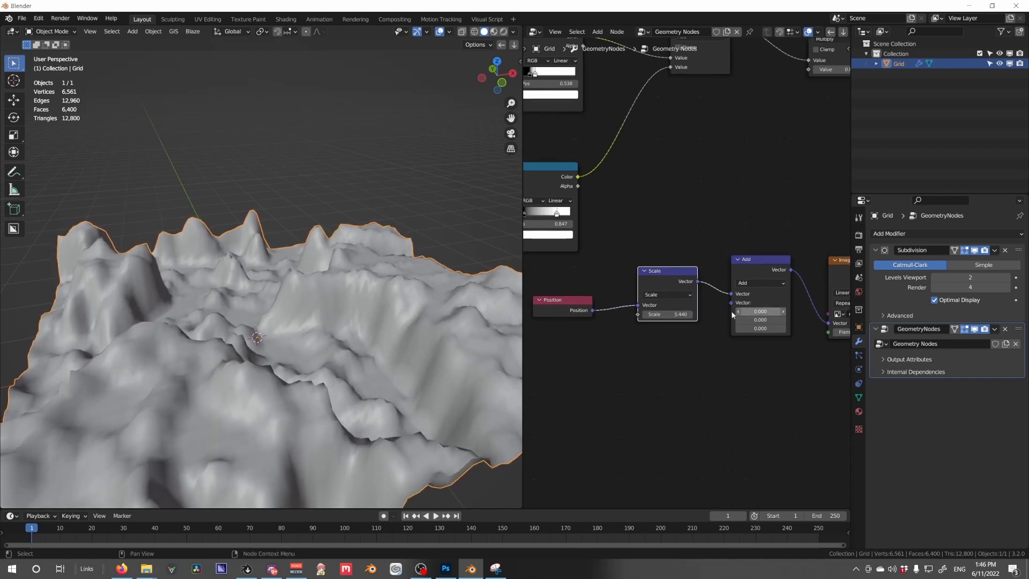
# Move the Position, Scale and Add nodes of the rock texture chain together, farther away from the Image Texture node.
pyautogui.scroll(-3, 719, 343)
pyautogui.moveTo(680, 367); pyautogui.dragTo(581, 272)
pyautogui.press('g')
pyautogui.click(536, 286)
# Tighten the rock ColorRamp by pulling the white stop inward and moving the black stop to about a quarter of the gradient.
pyautogui.moveTo(769, 319); pyautogui.dragTo(557, 359, button='middle')
pyautogui.scroll(3, 557, 359)
pyautogui.moveTo(394, 364); pyautogui.dragTo(335, 362, button='middle')
pyautogui.moveTo(594, 328); pyautogui.dragTo(605, 329)
pyautogui.moveTo(668, 328); pyautogui.dragTo(650, 329)
pyautogui.moveTo(605, 329); pyautogui.dragTo(612, 332)
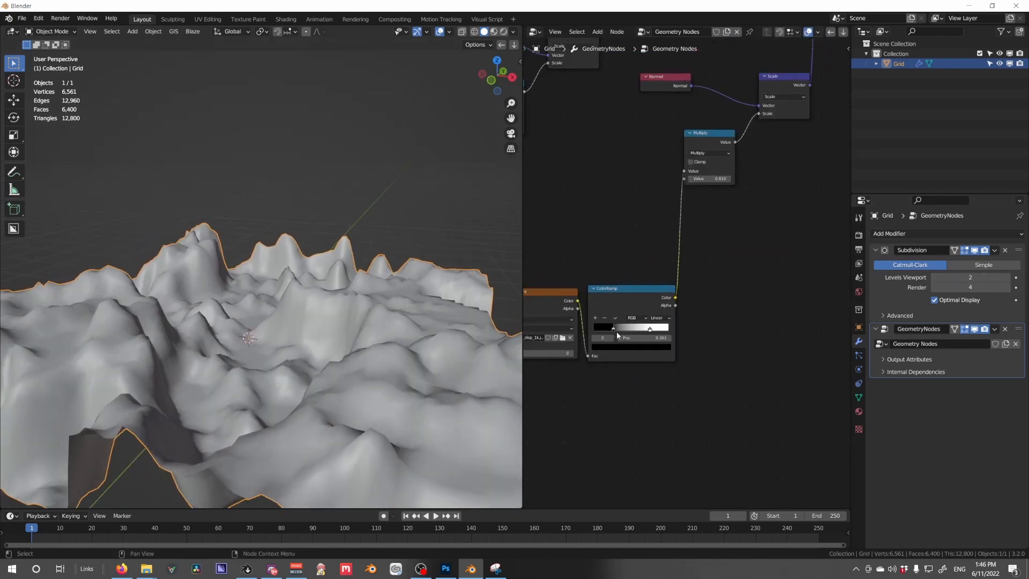
pyautogui.moveTo(613, 333); pyautogui.dragTo(686, 312, button='middle')
# Raise the Subdivision viewport level to 4 and move the rock ColorRamp's black stop to 0.418.
pyautogui.click(1006, 277)
pyautogui.click(1006, 278)
pyautogui.scroll(3, 374, 358)
pyautogui.moveTo(378, 364); pyautogui.dragTo(370, 335, button='middle')
pyautogui.moveTo(687, 307); pyautogui.dragTo(776, 314, button='middle')
pyautogui.scroll(3, 776, 313)
pyautogui.moveTo(774, 313); pyautogui.dragTo(785, 313)
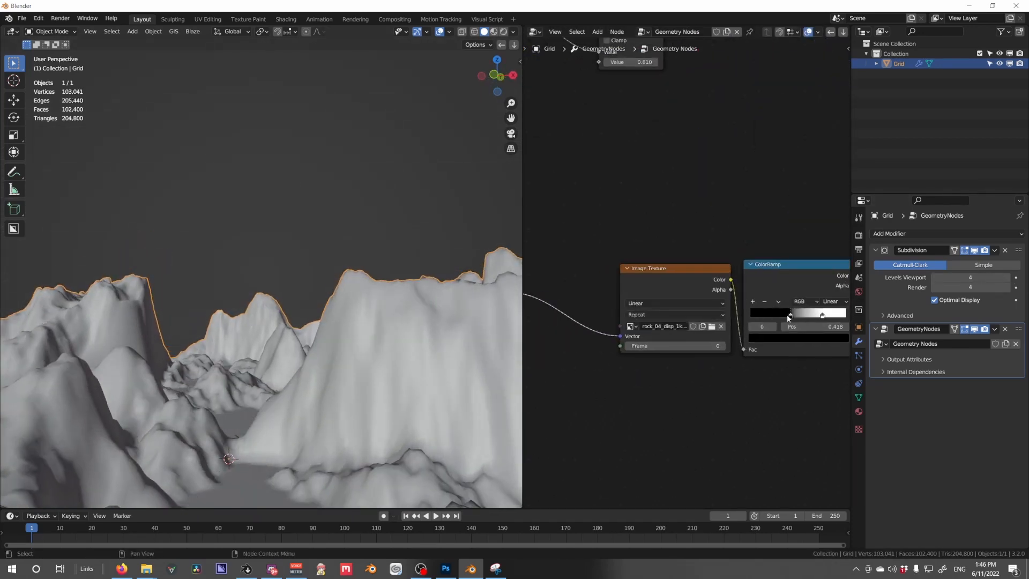
# Lower the Subdivision viewport level to 2 and set the rock ColorRamp's white stop to 0.880 and black stop to 0.229.
pyautogui.moveTo(386, 345); pyautogui.dragTo(362, 382, button='middle')
pyautogui.moveTo(793, 177); pyautogui.dragTo(600, 248, button='middle')
pyautogui.scroll(-3, 600, 248)
pyautogui.click(936, 277)
pyautogui.click(936, 277)
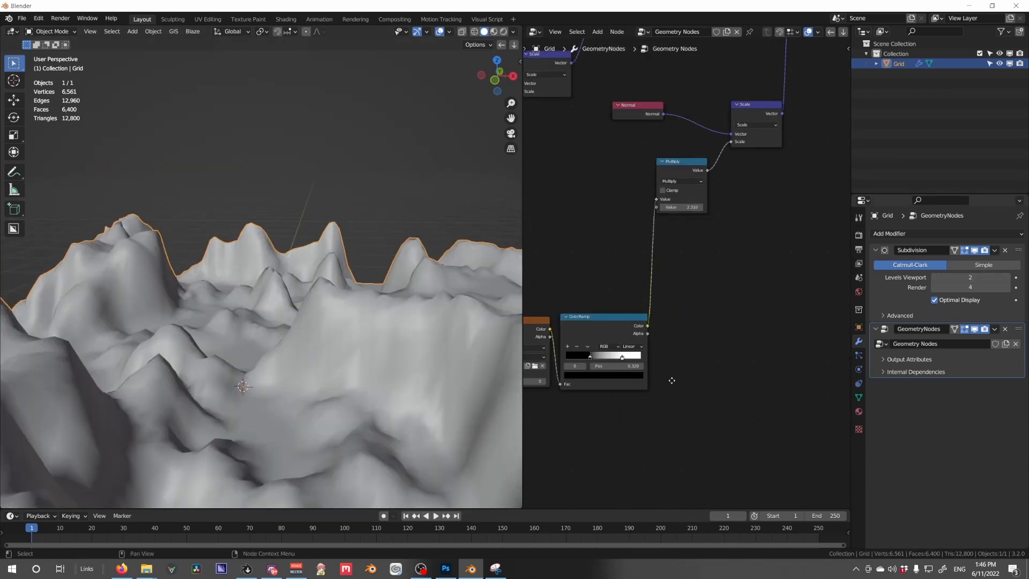
pyautogui.moveTo(670, 379); pyautogui.dragTo(761, 382, button='middle')
pyautogui.scroll(3, 761, 382)
pyautogui.moveTo(673, 355); pyautogui.dragTo(715, 358)
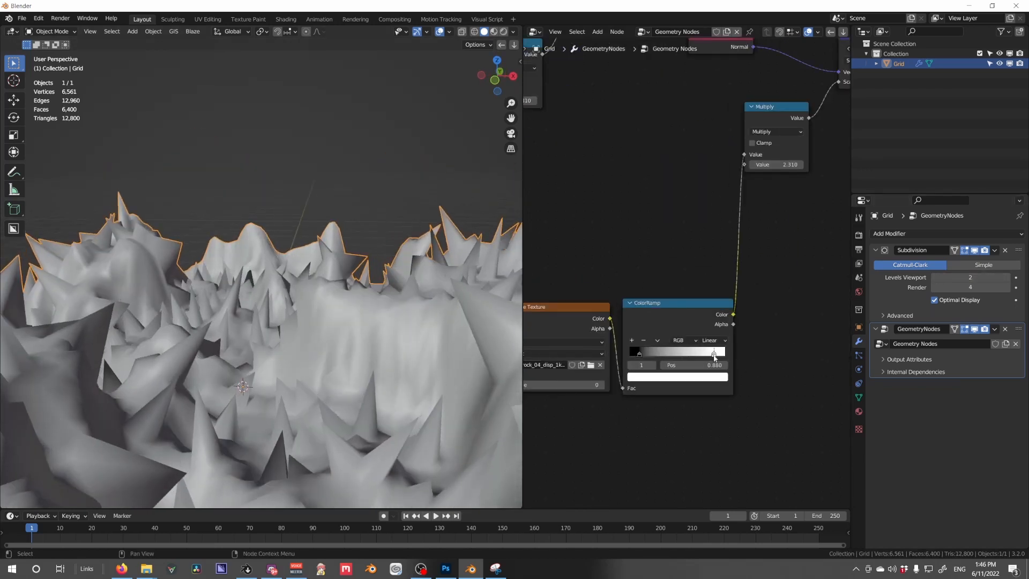
pyautogui.moveTo(645, 354); pyautogui.dragTo(658, 354)
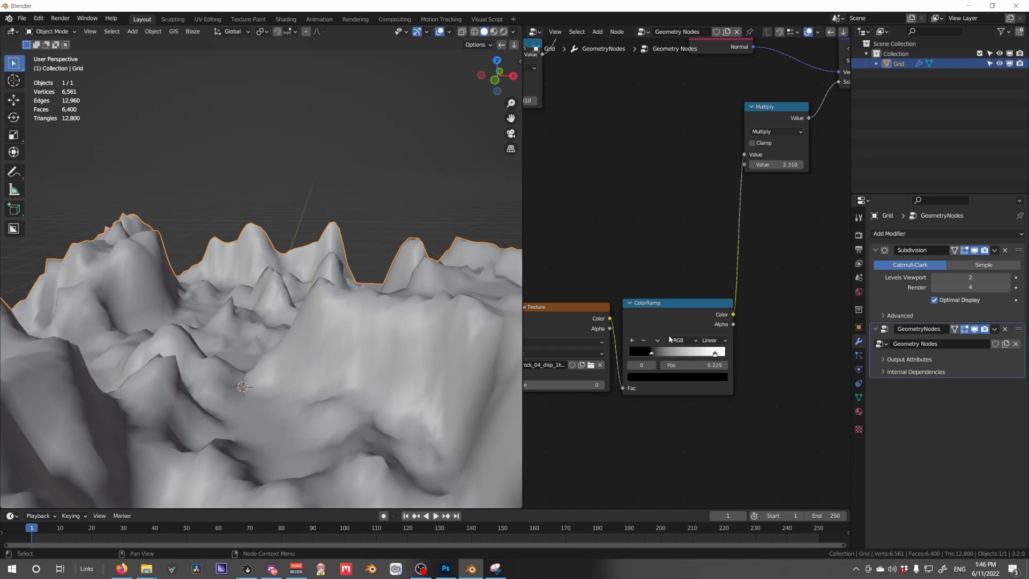
# Raise the Subdivision viewport level to 3 and move the rock ColorRamp's black stop further toward the white stop.
pyautogui.click(1006, 277)
pyautogui.click(1006, 277)
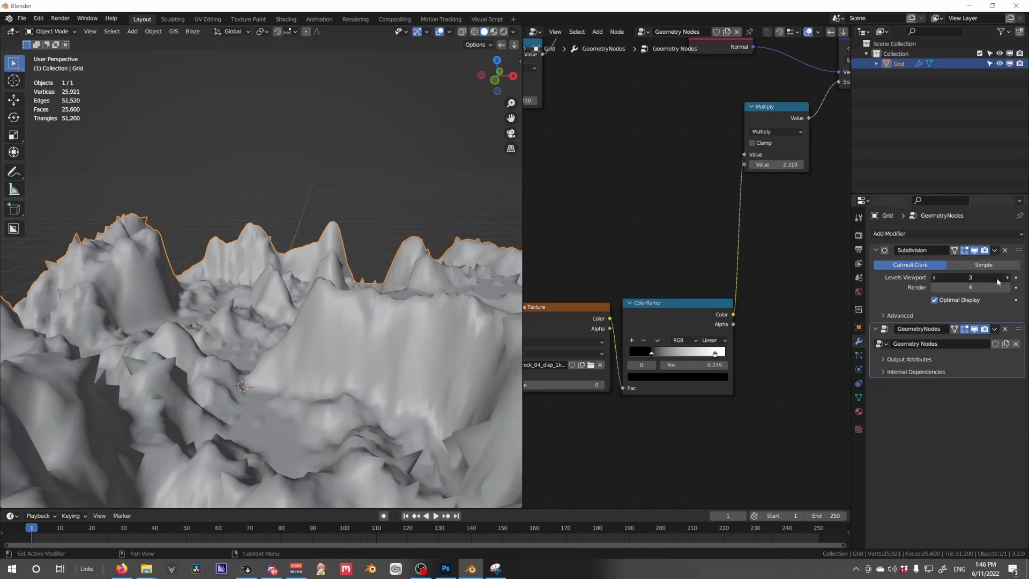
pyautogui.moveTo(456, 380); pyautogui.dragTo(311, 383, button='middle')
pyautogui.moveTo(646, 354); pyautogui.dragTo(670, 354)
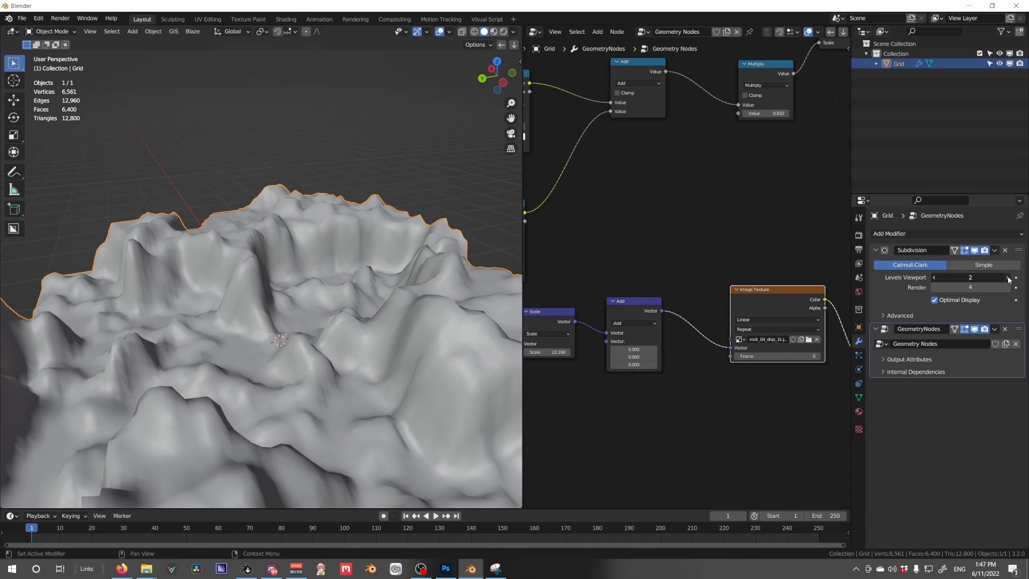
# Set the Subdivision viewport level to 4 and inspect the rock detail on the cliffs and valley floor up close.
pyautogui.click(1008, 277)
pyautogui.click(1007, 277)
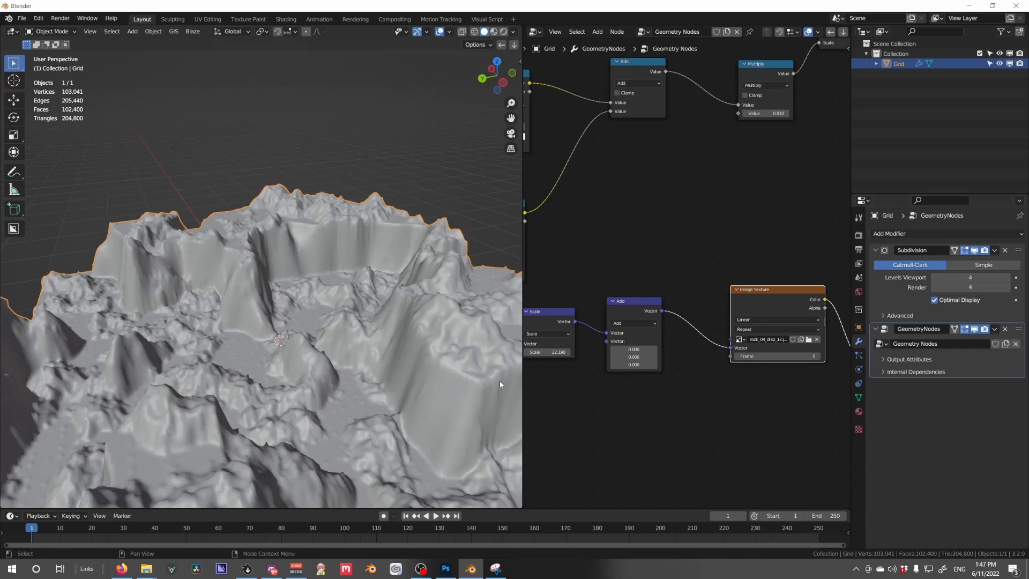
pyautogui.moveTo(500, 380); pyautogui.dragTo(391, 352, button='middle')
pyautogui.scroll(3, 271, 325)
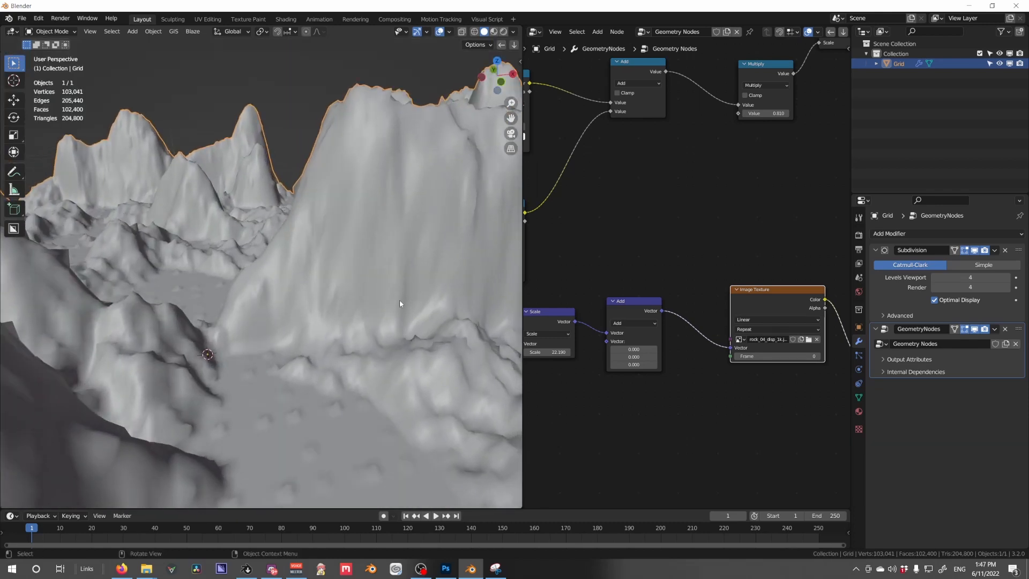
pyautogui.moveTo(400, 299); pyautogui.dragTo(343, 368, button='middle')
pyautogui.moveTo(557, 374); pyautogui.dragTo(631, 372, button='middle')
pyautogui.scroll(4, 345, 368)
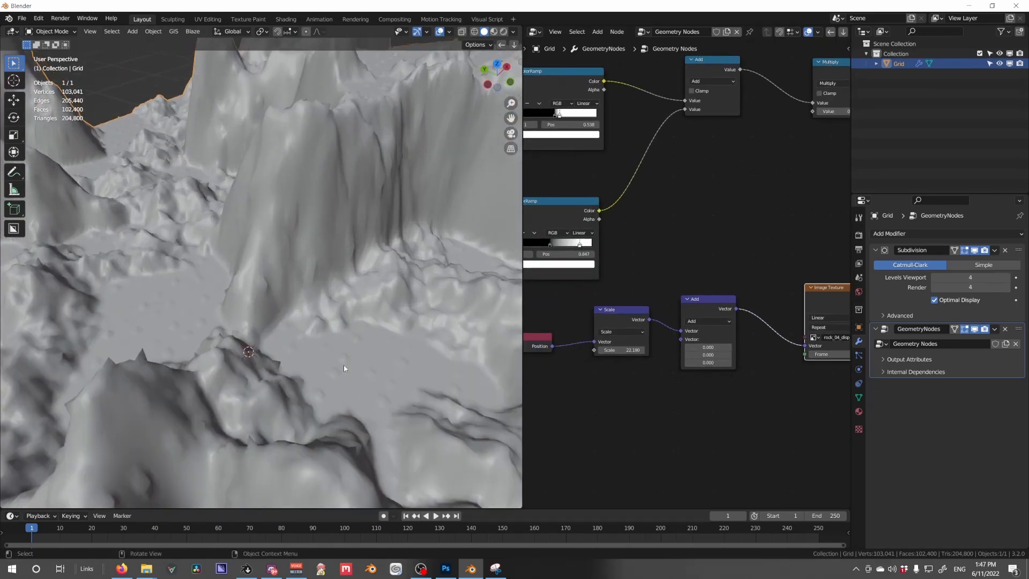
pyautogui.moveTo(322, 338); pyautogui.dragTo(291, 366, button='middle')
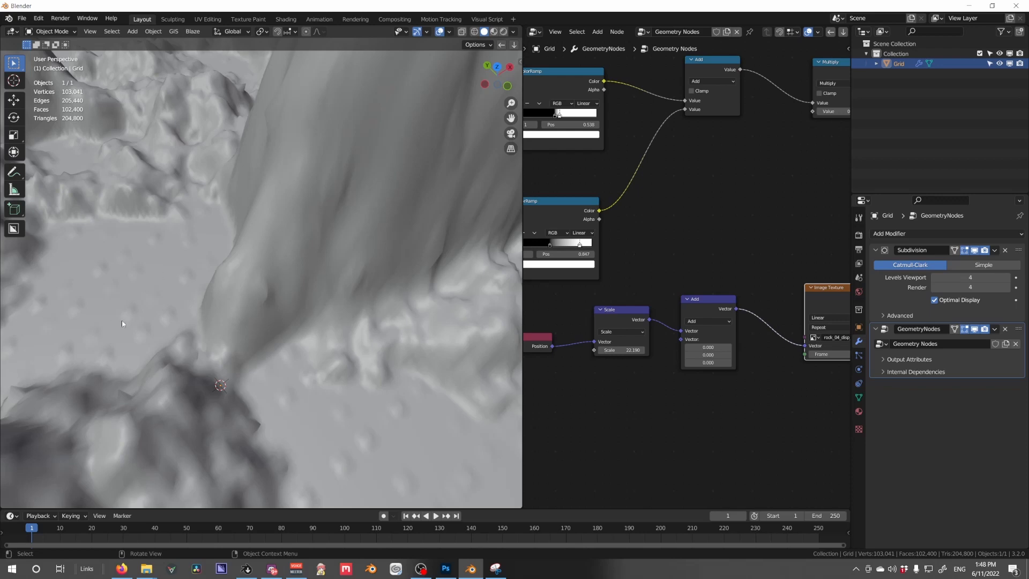
pyautogui.moveTo(353, 449); pyautogui.dragTo(276, 414, button='middle')
# Insert a Vector Rotate node between the Add node and the rock Image Texture's Vector input.
pyautogui.moveTo(705, 356); pyautogui.dragTo(661, 354, button='middle')
pyautogui.scroll(3, 632, 356)
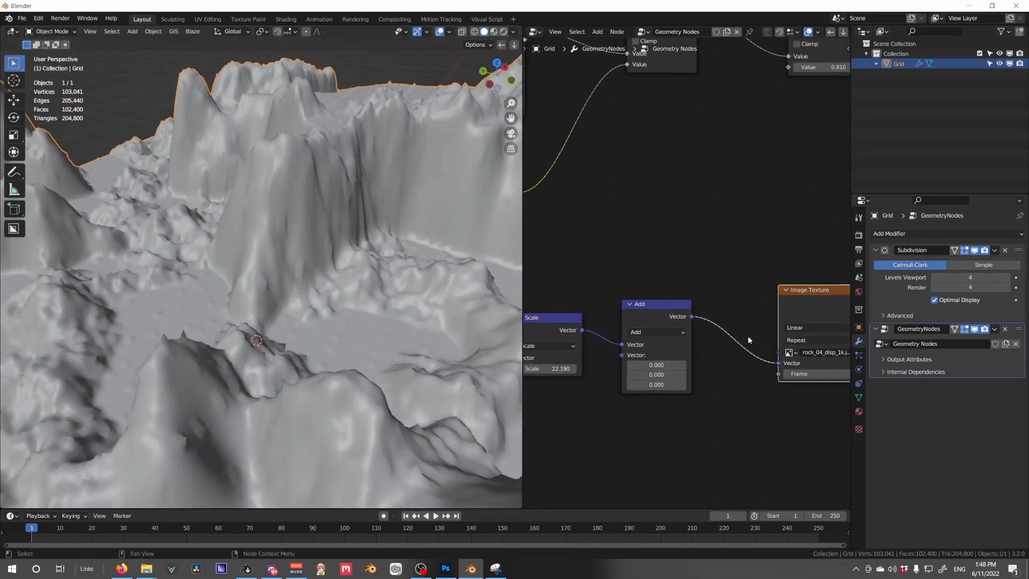
pyautogui.hotkey('shift', 'a')
pyautogui.moveTo(722, 332)
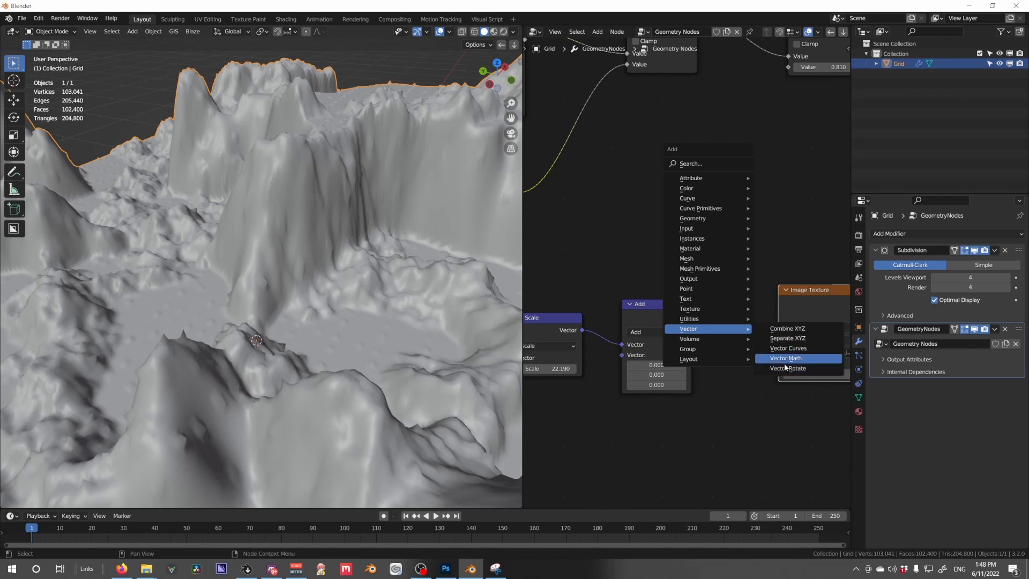
pyautogui.click(787, 368)
# Add a Float Random Value node with Max 2.000 and connect its Value to the Vector Rotate's Angle input.
pyautogui.moveTo(775, 433); pyautogui.dragTo(778, 295, button='middle')
pyautogui.hotkey('shift', 'a')
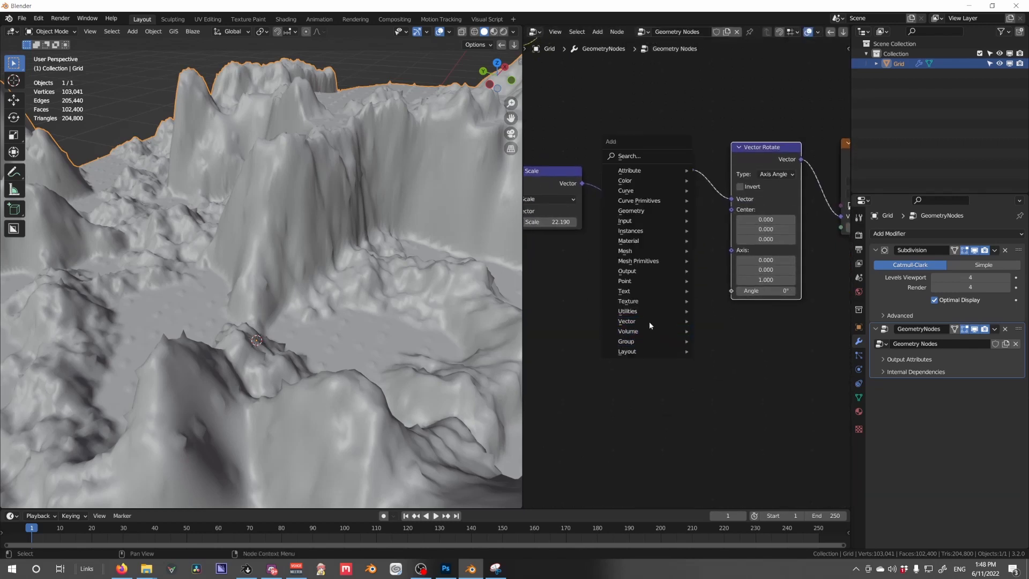
pyautogui.moveTo(642, 311)
pyautogui.click(727, 410)
pyautogui.click(651, 329)
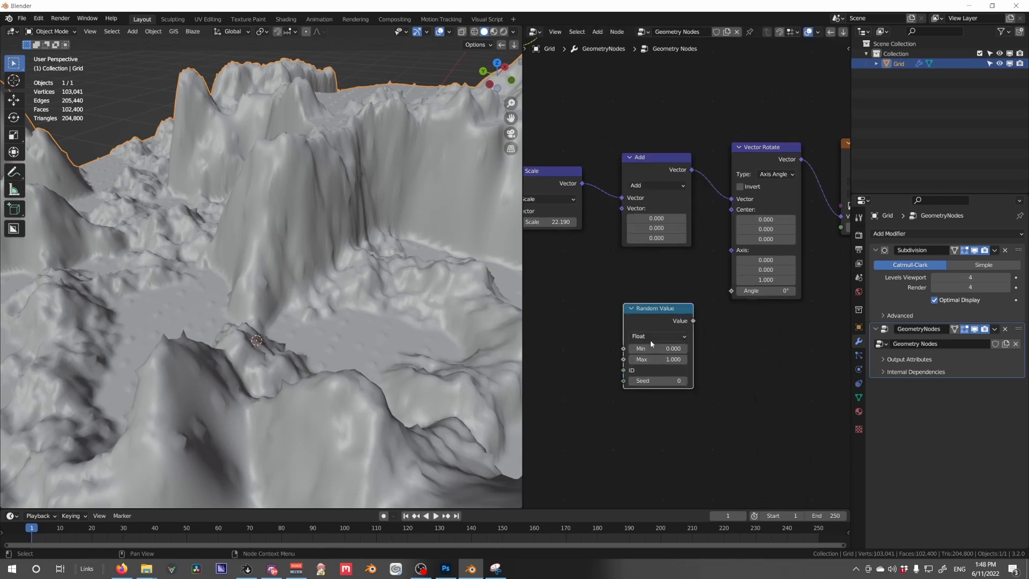
pyautogui.click(659, 359)
pyautogui.write('2')
pyautogui.press('Return')
pyautogui.moveTo(693, 321); pyautogui.dragTo(732, 292)
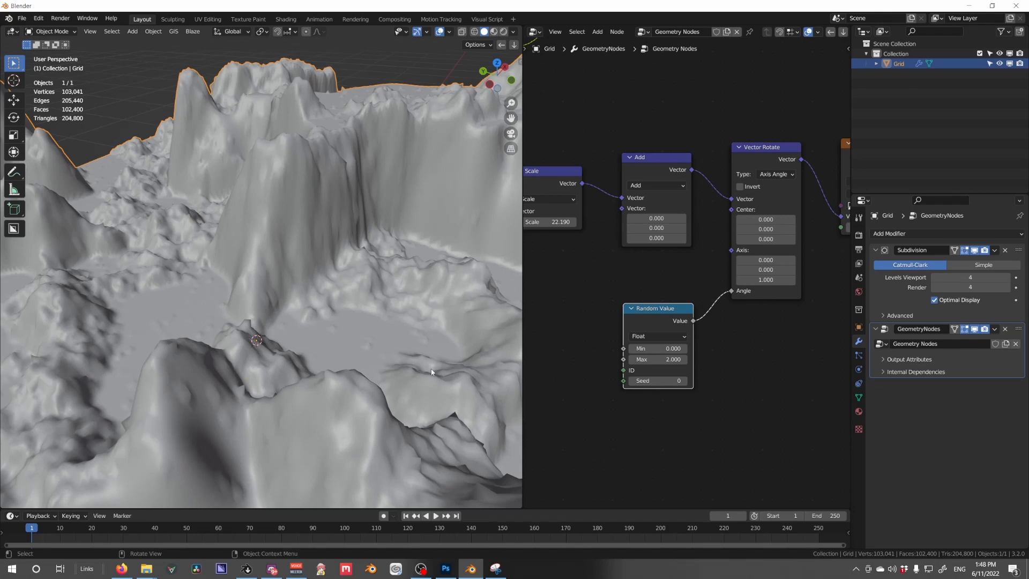
# Set the Random Value node's Max to 3.000 and examine the rock detail across the whole terrain.
pyautogui.moveTo(431, 371); pyautogui.dragTo(353, 369, button='middle')
pyautogui.click(658, 359)
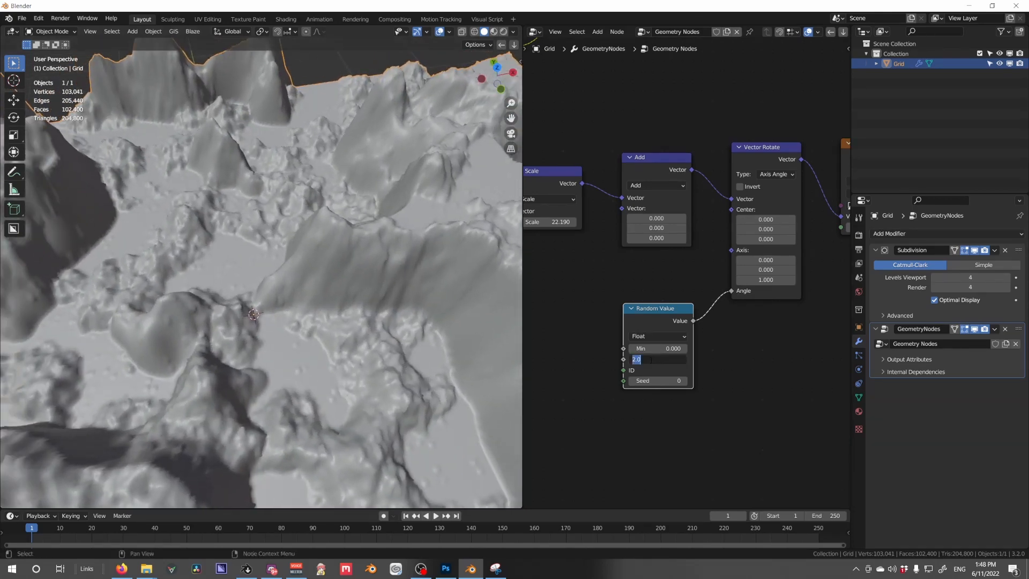
pyautogui.write('3')
pyautogui.press('Return')
pyautogui.moveTo(310, 317); pyautogui.dragTo(297, 336, button='middle')
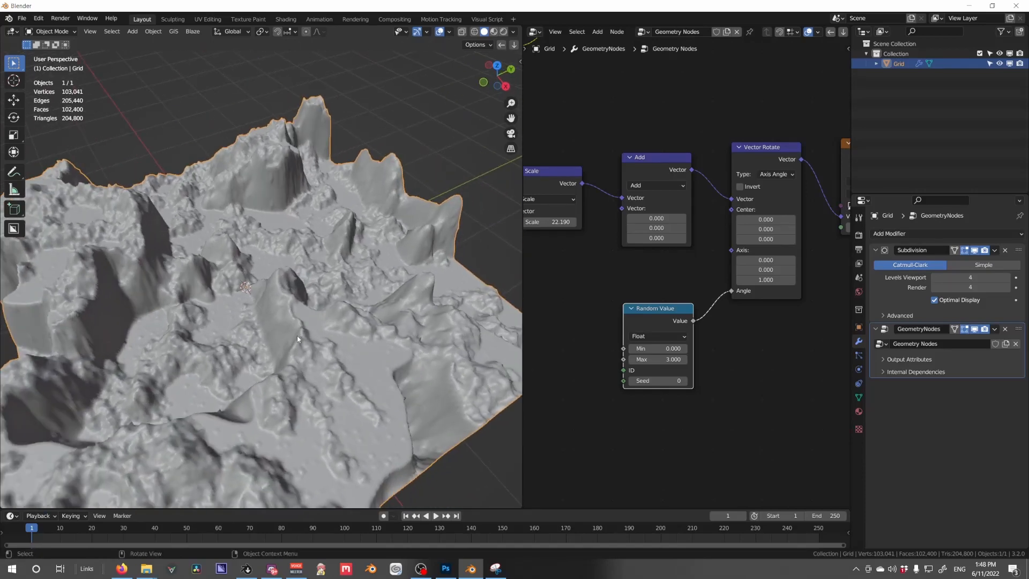
pyautogui.moveTo(390, 360); pyautogui.dragTo(372, 354, button='middle')
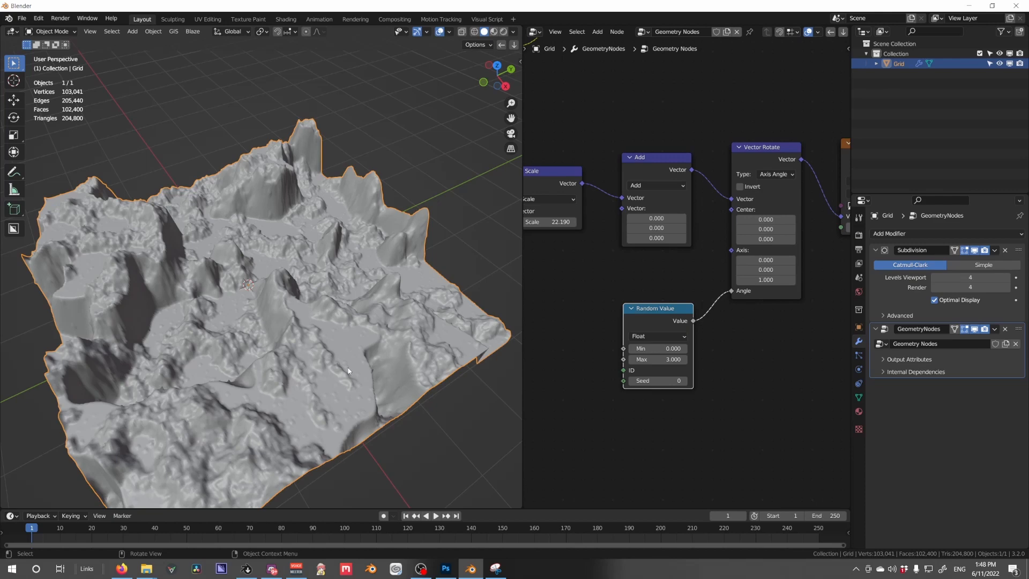
pyautogui.moveTo(348, 371); pyautogui.dragTo(299, 298, button='middle')
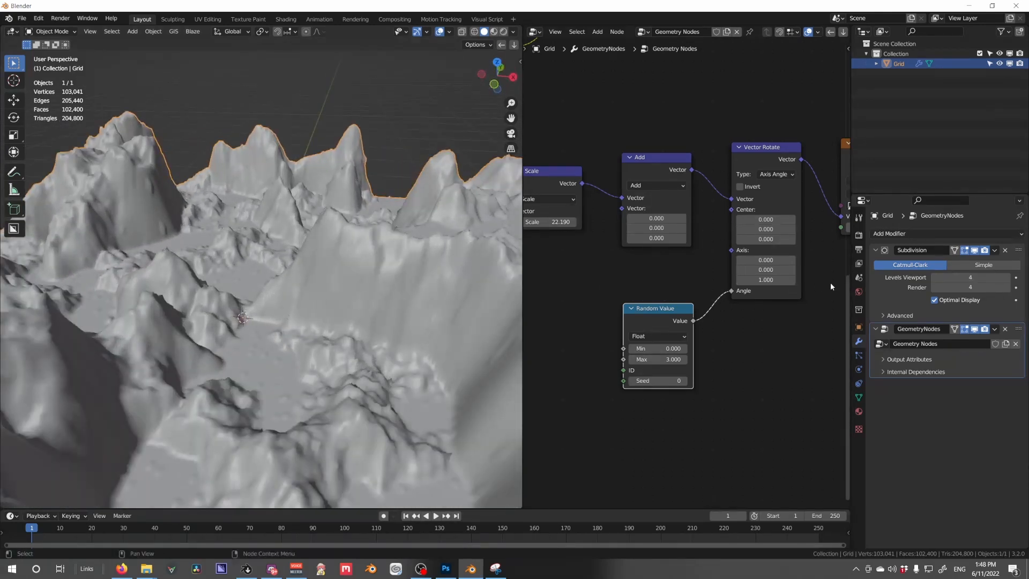
pyautogui.moveTo(367, 298); pyautogui.dragTo(238, 320, button='middle')
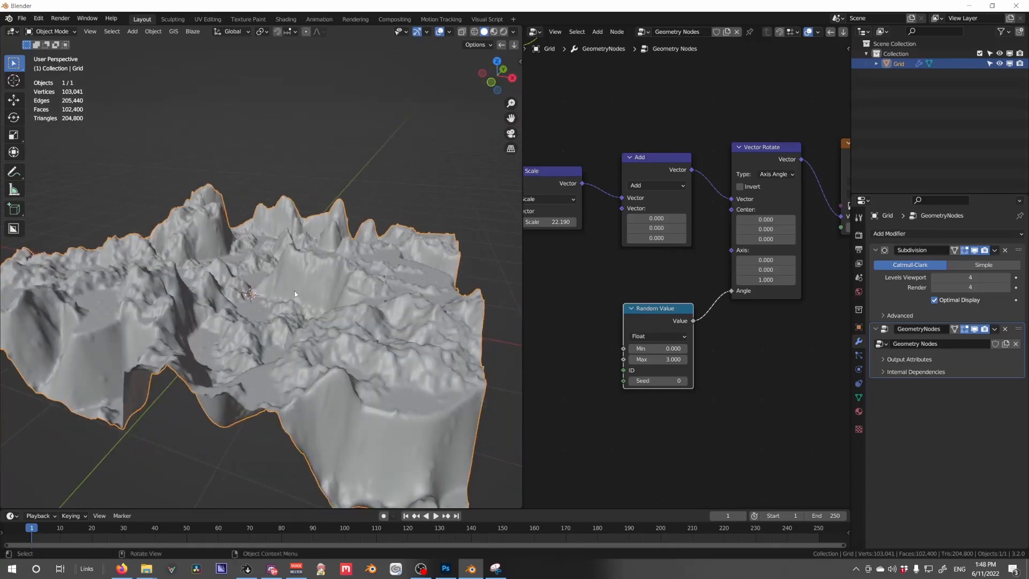
# Show the terrain in Rendered shading and limit the viewport render to a rectangular region around the central mountains.
pyautogui.moveTo(294, 291); pyautogui.dragTo(320, 327, button='middle')
pyautogui.press('z')
pyautogui.click(314, 282)
pyautogui.moveTo(314, 282); pyautogui.dragTo(348, 316, button='middle')
pyautogui.click(324, 223)
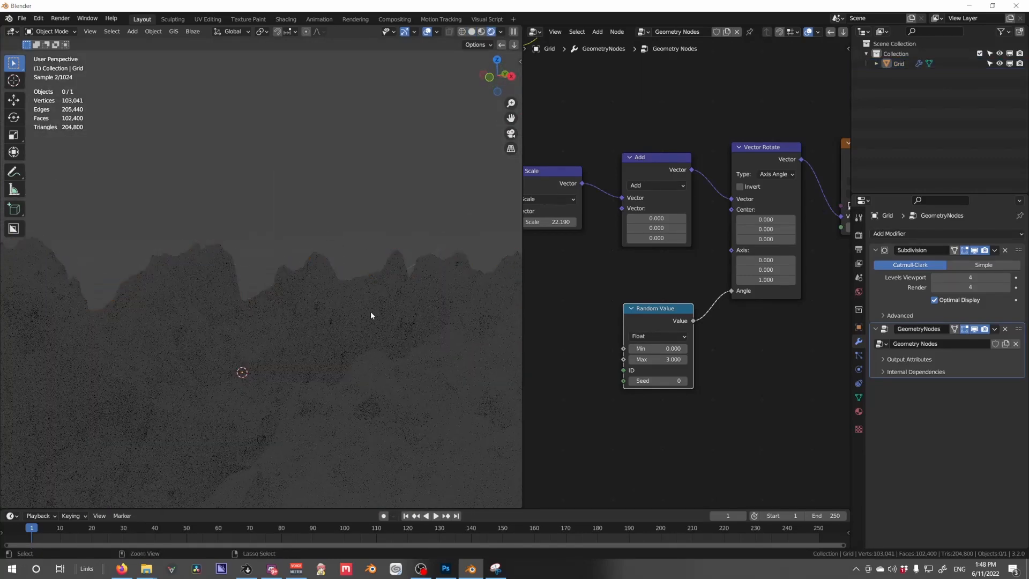
pyautogui.hotkey('ctrl', 'b')
pyautogui.moveTo(454, 360); pyautogui.dragTo(144, 239)
# Return the viewport to Solid shading and open the World node tree in the Shader Editor, framing its nodes.
pyautogui.press('z')
pyautogui.click(482, 329)
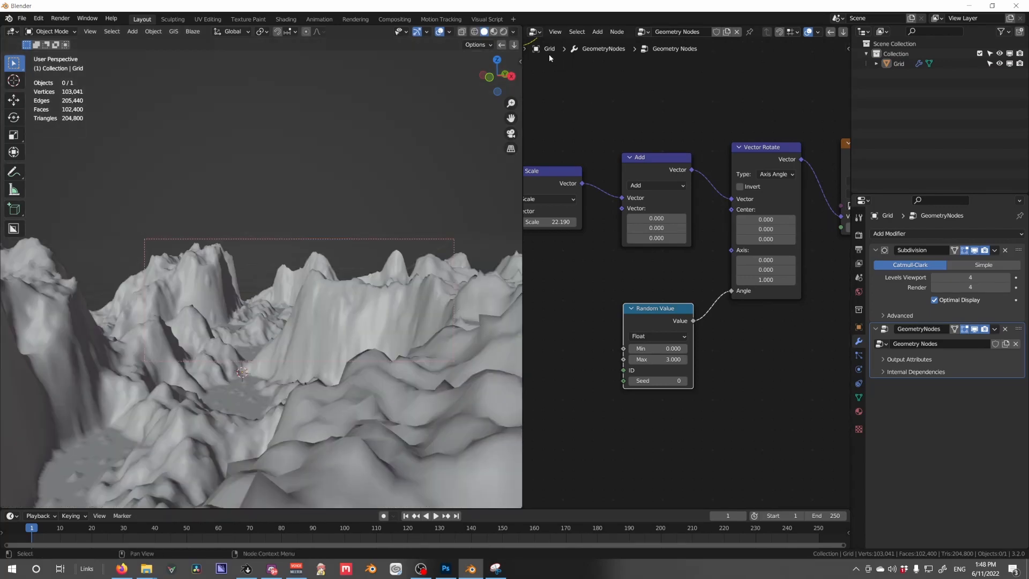
pyautogui.click(534, 31)
pyautogui.click(563, 147)
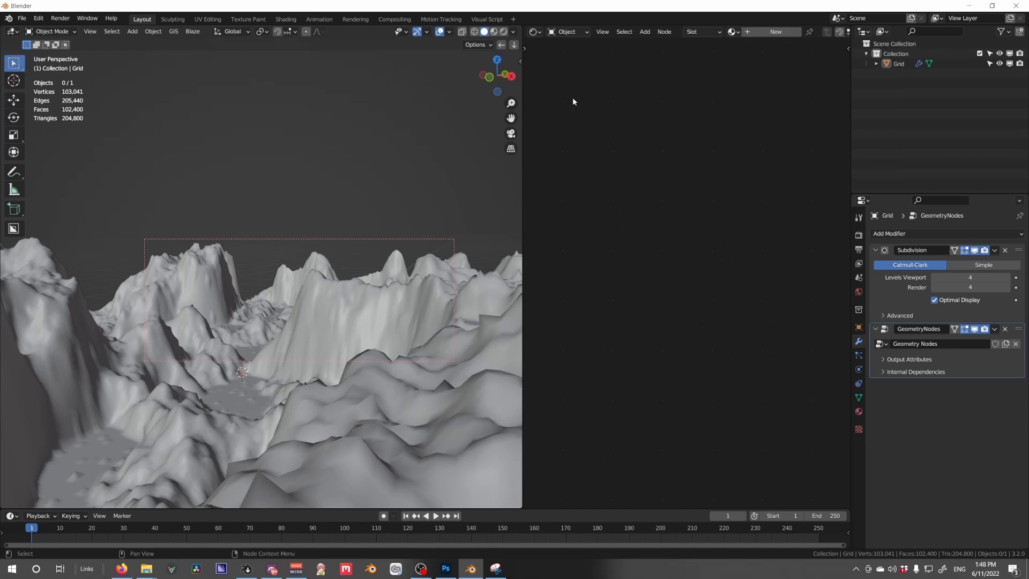
pyautogui.click(565, 32)
pyautogui.click(568, 42)
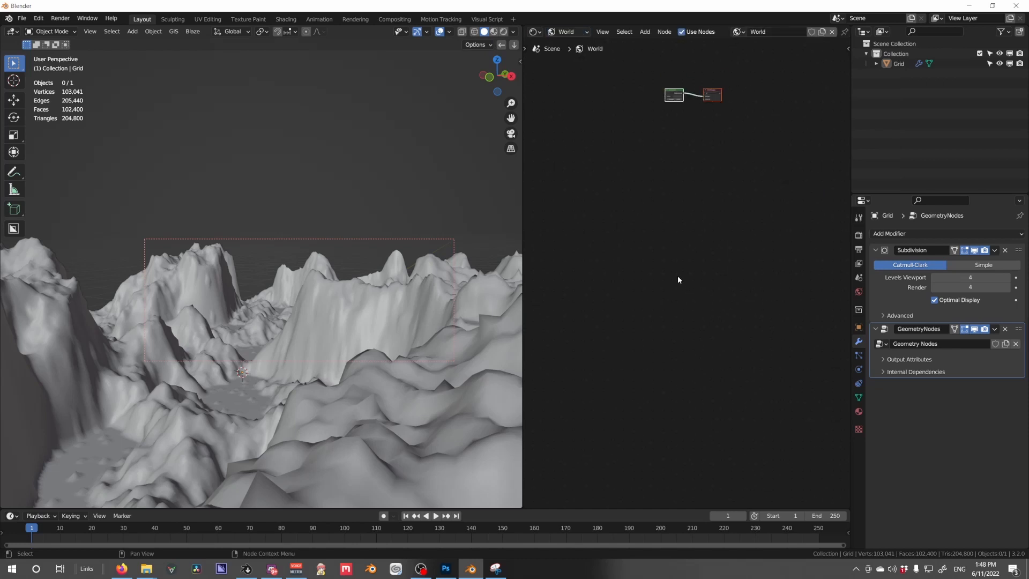
pyautogui.press('Home')
# Add a Sky Texture node to the World shader and connect its Color output to the Background node's Color input.
pyautogui.hotkey('shift', 'a')
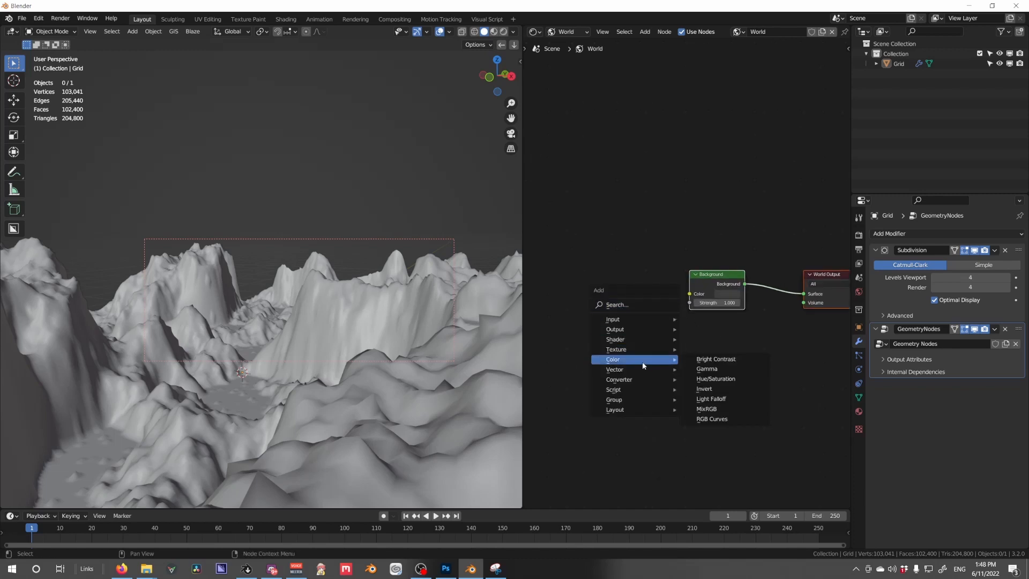
pyautogui.moveTo(643, 349)
pyautogui.click(696, 475)
pyautogui.click(582, 250)
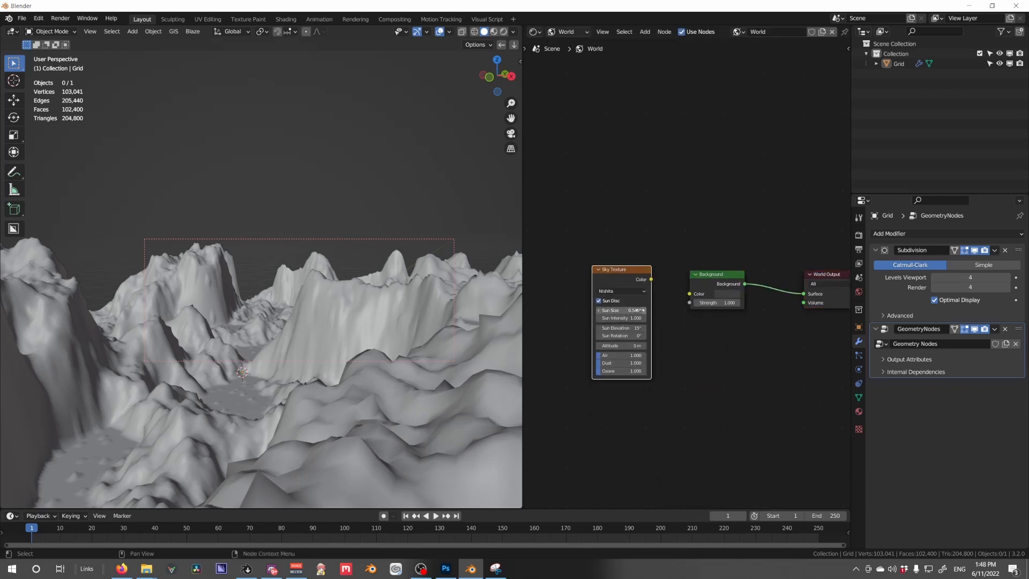
pyautogui.moveTo(653, 281); pyautogui.dragTo(689, 294)
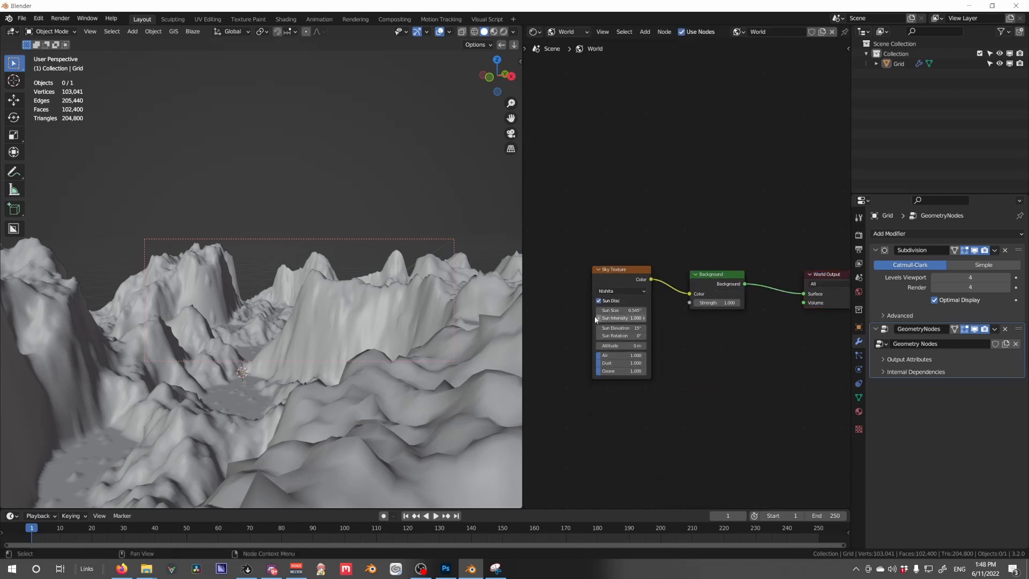
# Show the terrain in Rendered shading and set the Sky Texture's Altitude to 1000 m.
pyautogui.press('z')
pyautogui.click(371, 209)
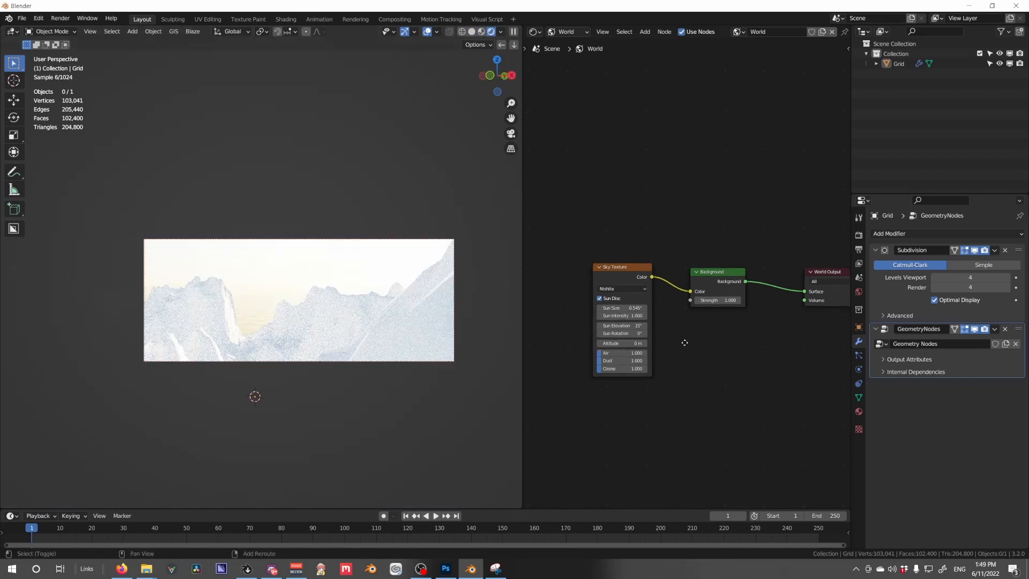
pyautogui.scroll(2, 637, 321)
pyautogui.doubleClick(620, 310)
pyautogui.write('1000')
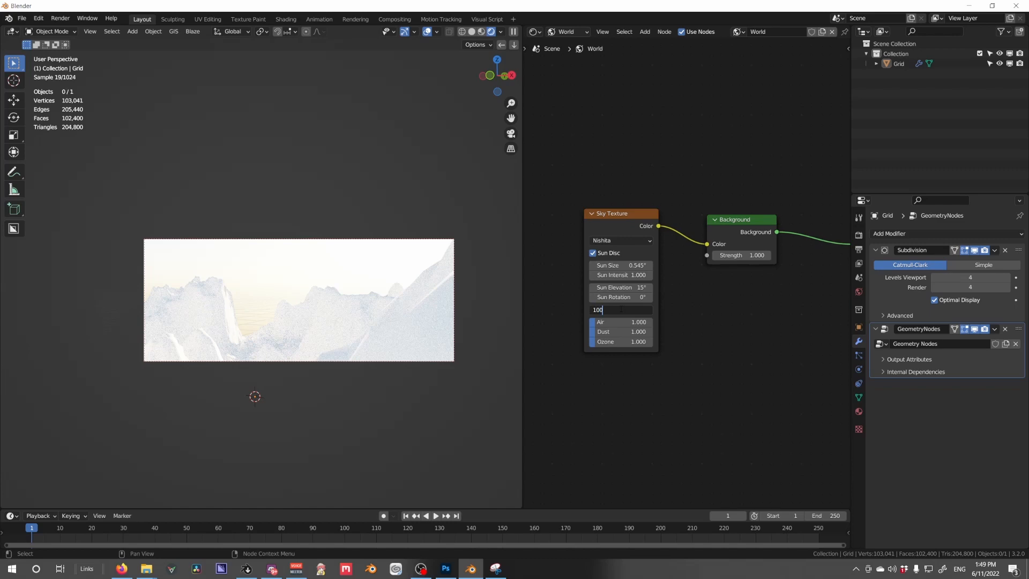
pyautogui.press('Return')
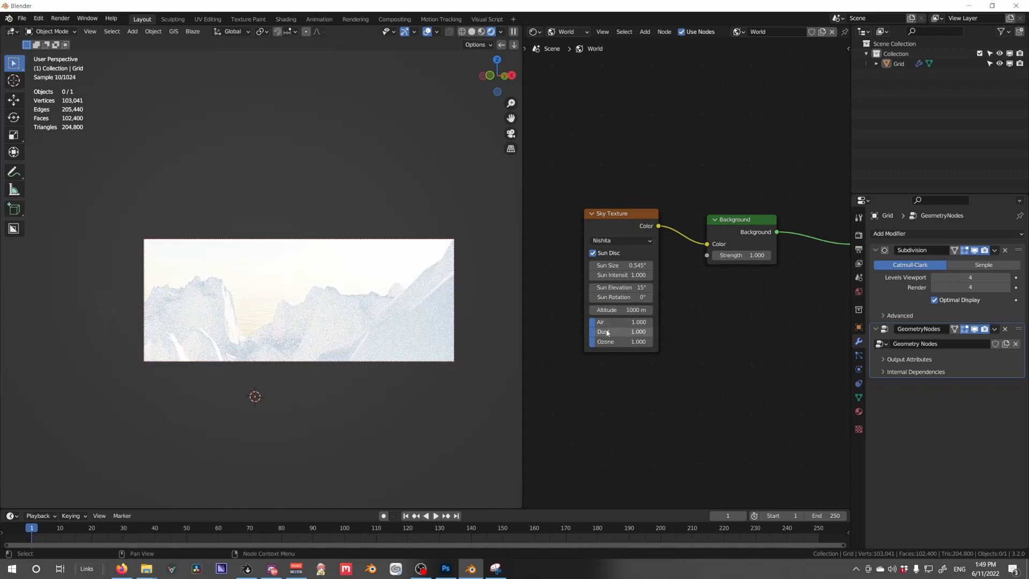
# Set the Sky Texture to sun size 1.08°, intensity 0.140, elevation 14.8°, rotation -5.4°, altitude 2000 m, air 0.506, dust 3.840 and ozone 7.605.
pyautogui.moveTo(616, 341)
pyautogui.mouseDown()
pyautogui.moveTo(626, 341)
pyautogui.moveTo(597, 322)
pyautogui.moveTo(621, 341)
pyautogui.mouseUp()
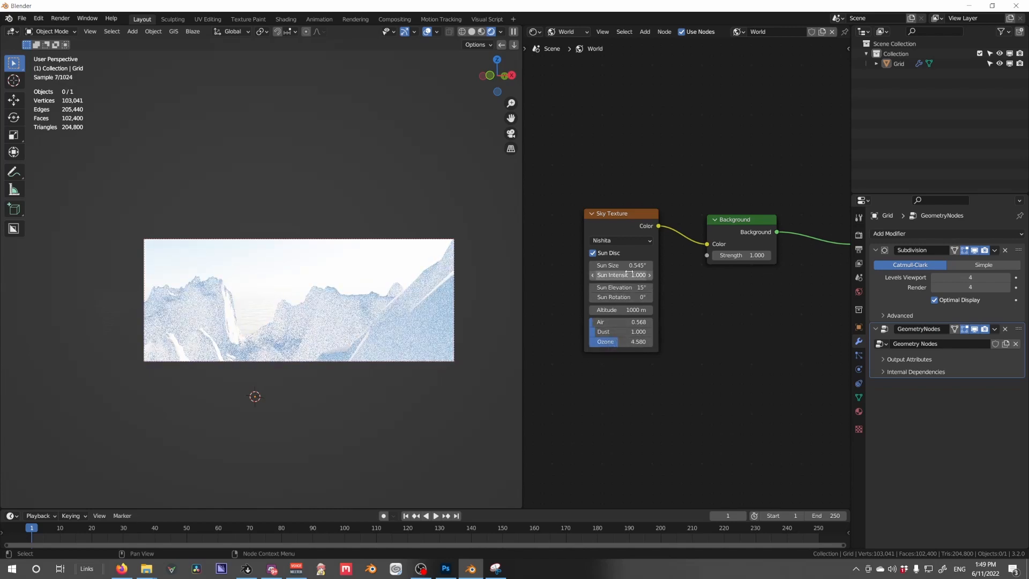
pyautogui.moveTo(626, 289)
pyautogui.mouseDown()
pyautogui.moveTo(609, 265)
pyautogui.moveTo(625, 275)
pyautogui.moveTo(614, 275)
pyautogui.moveTo(630, 265)
pyautogui.moveTo(623, 288)
pyautogui.mouseUp()
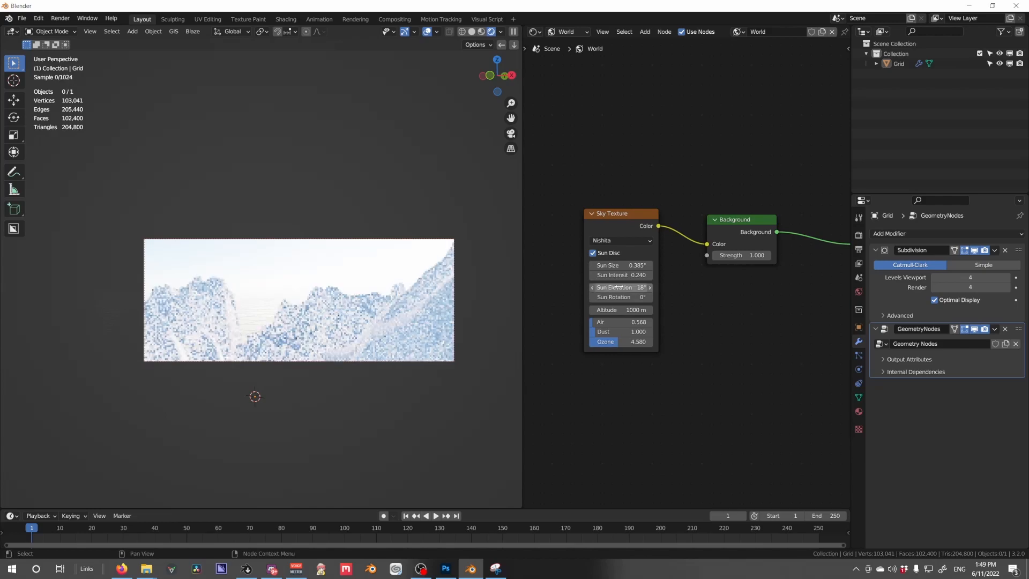
pyautogui.scroll(-4, 446, 329)
pyautogui.moveTo(438, 329)
pyautogui.mouseDown(button='middle')
pyautogui.moveTo(442, 351)
pyautogui.moveTo(446, 329)
pyautogui.mouseUp(button='middle')
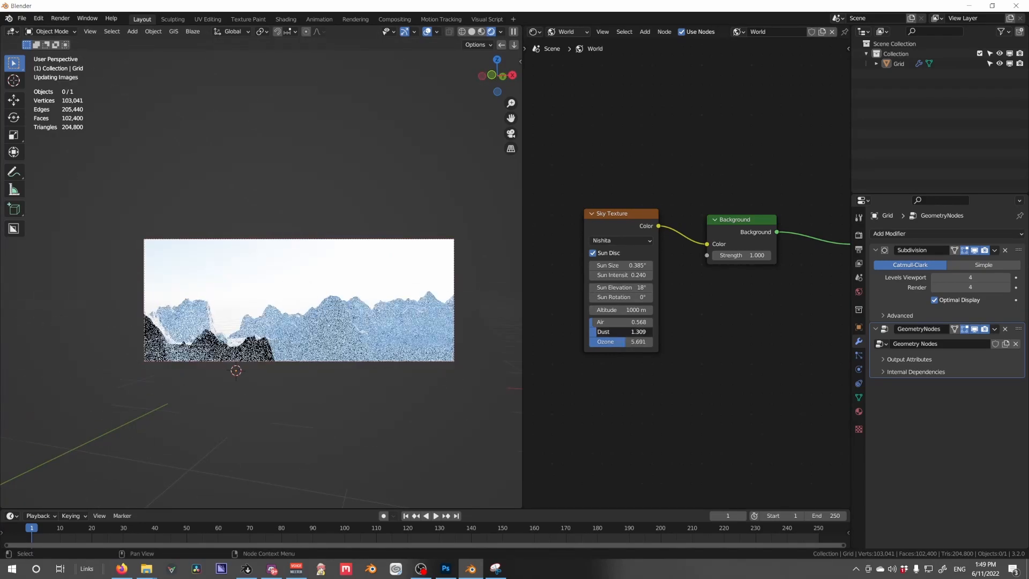
pyautogui.moveTo(604, 332); pyautogui.dragTo(615, 332)
pyautogui.moveTo(620, 342); pyautogui.dragTo(617, 341)
pyautogui.moveTo(625, 287); pyautogui.dragTo(630, 287)
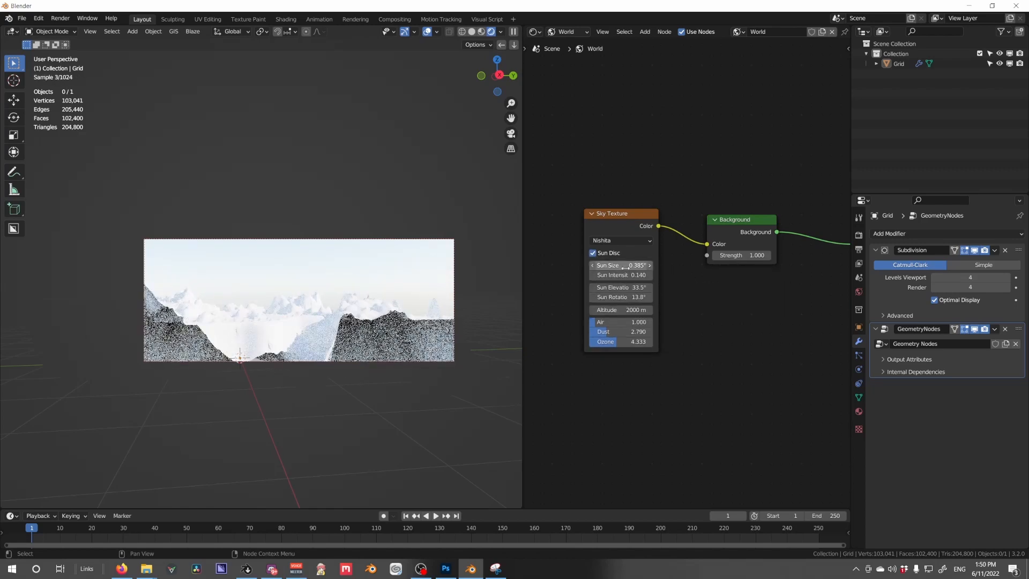
pyautogui.moveTo(625, 266); pyautogui.dragTo(634, 266)
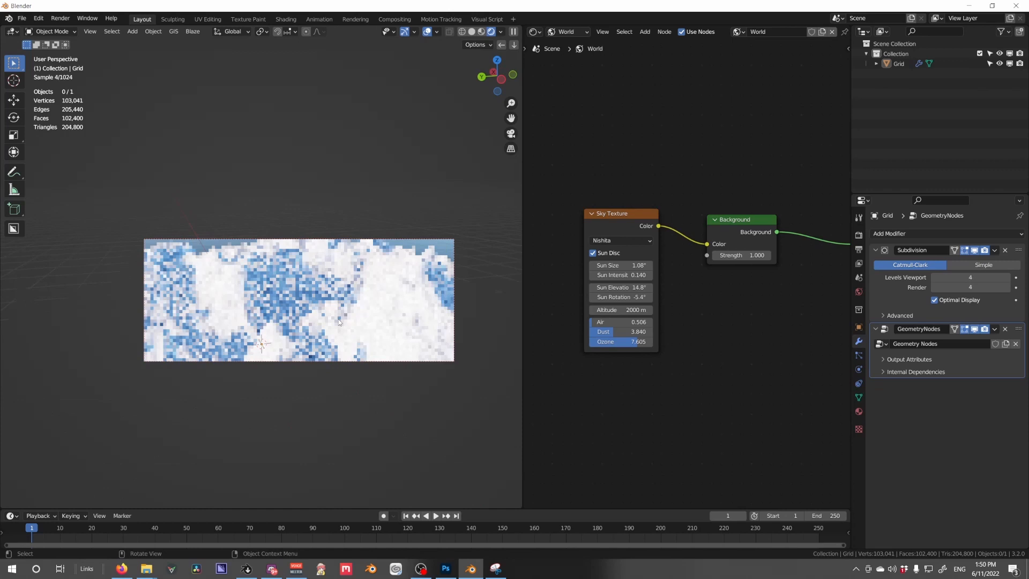
pyautogui.moveTo(339, 321); pyautogui.dragTo(370, 324, button='middle')
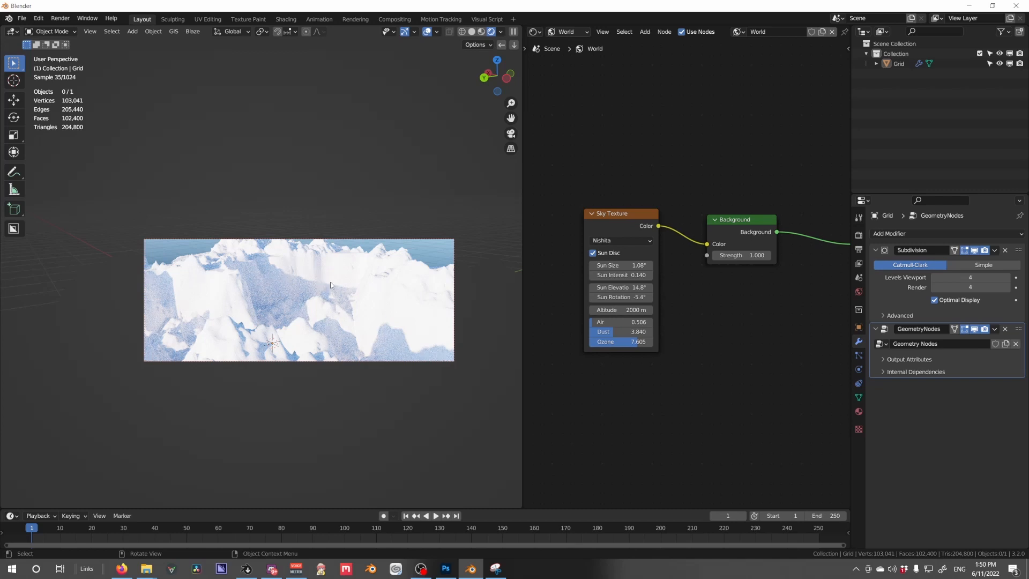
# Select the terrain grid and return the viewport to Solid shading.
pyautogui.click(322, 298)
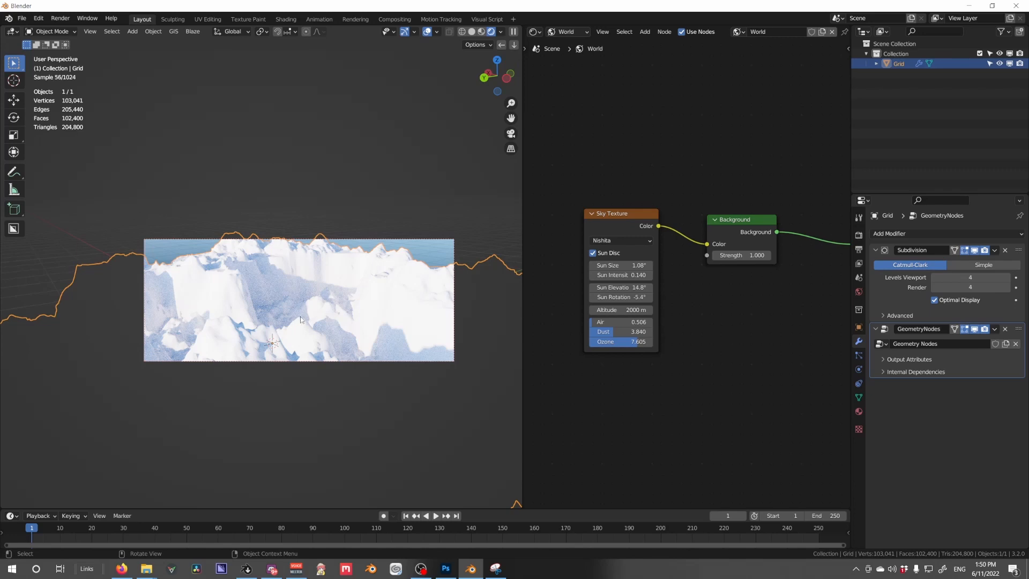
pyautogui.scroll(4, 298, 305)
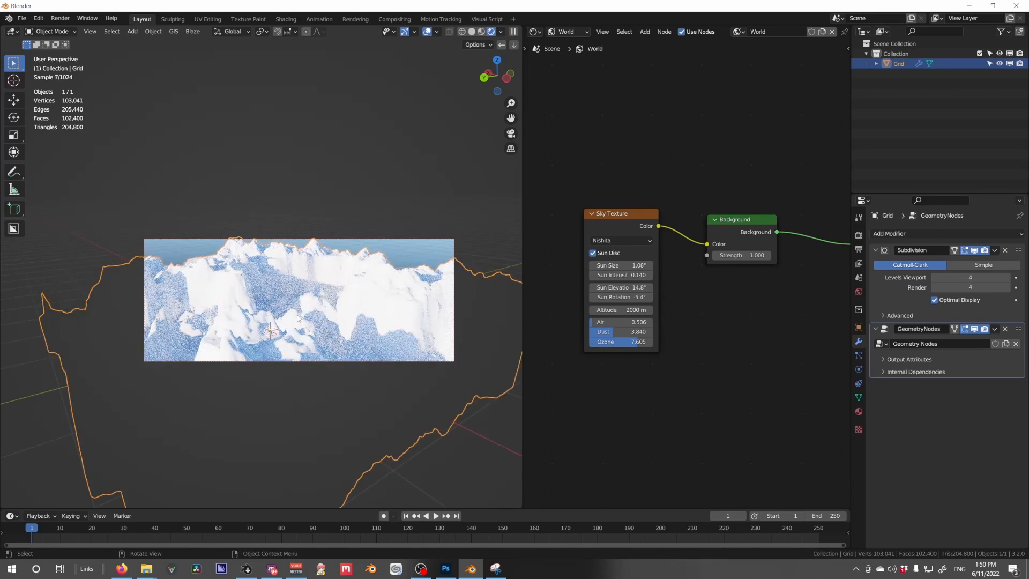
pyautogui.press('z')
pyautogui.click(349, 331)
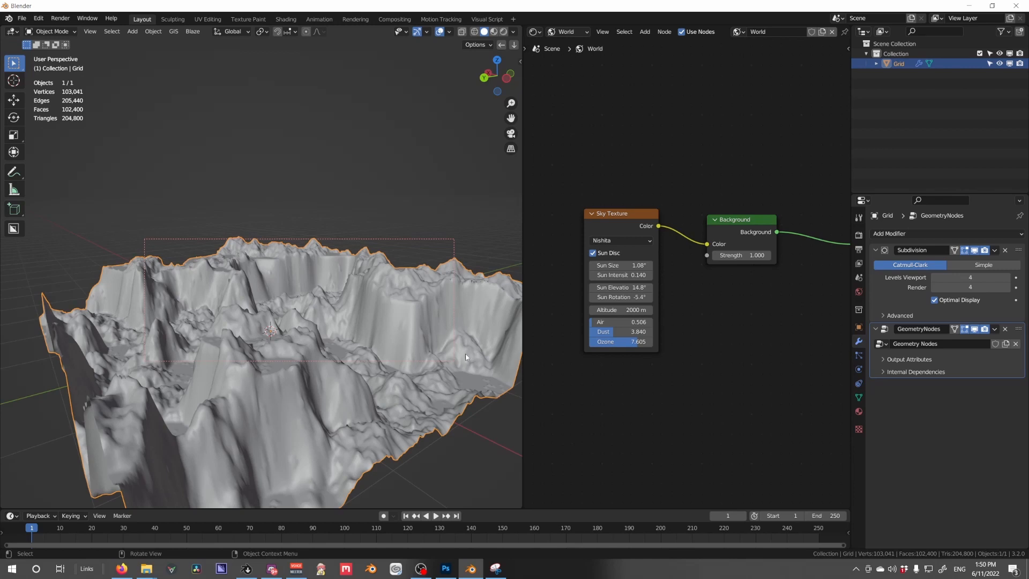
# Collapse the terrain's Subdivision and GeometryNodes modifiers.
pyautogui.scroll(-2, 674, 356)
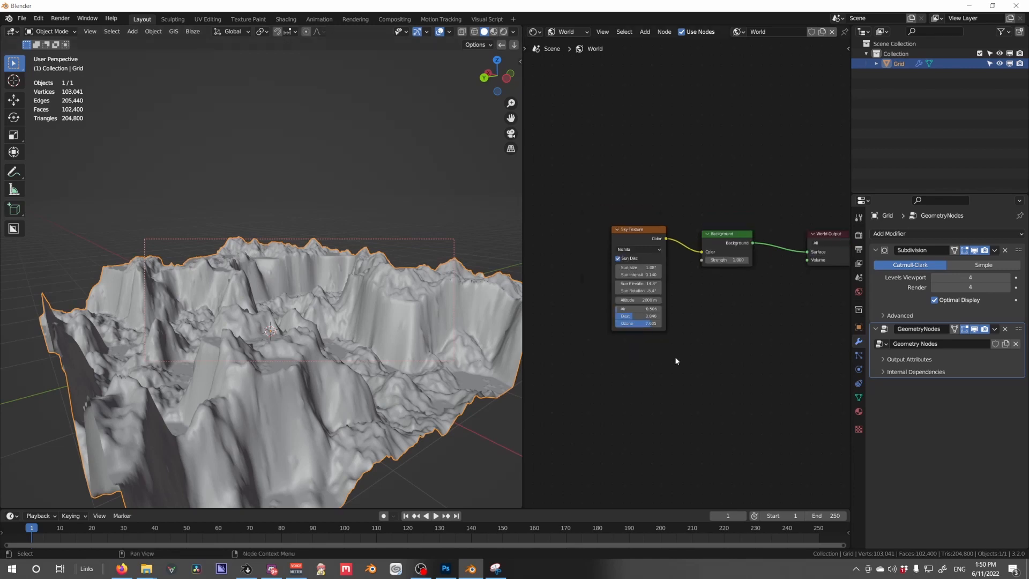
pyautogui.click(873, 251)
pyautogui.click(875, 263)
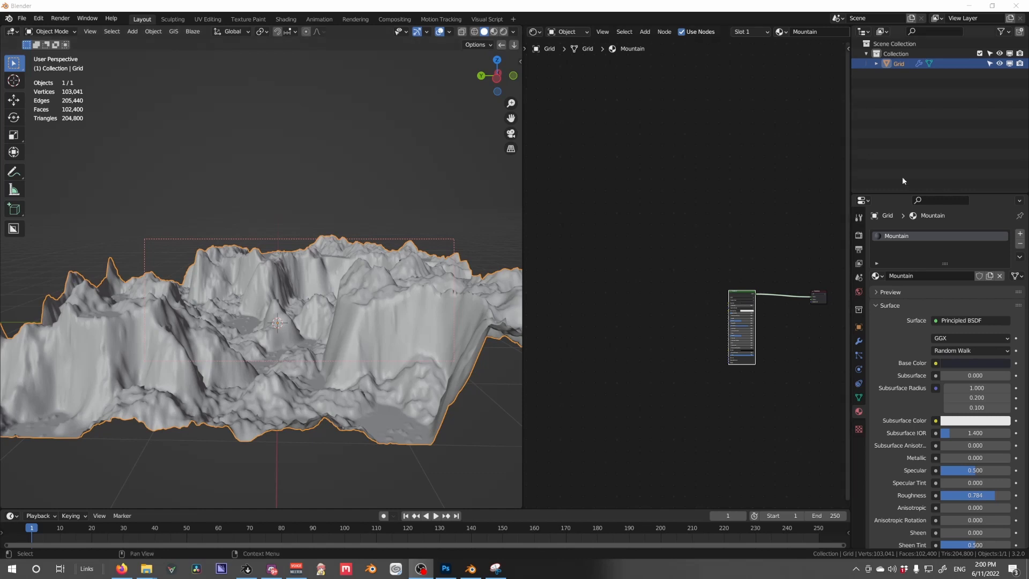
# Inspect the Base Color of the Mountain material's Principled BSDF and check the terrain briefly in Rendered shading before returning to Solid.
pyautogui.moveTo(749, 303); pyautogui.dragTo(581, 285, button='middle')
pyautogui.scroll(5, 581, 285)
pyautogui.scroll(8, 580, 285)
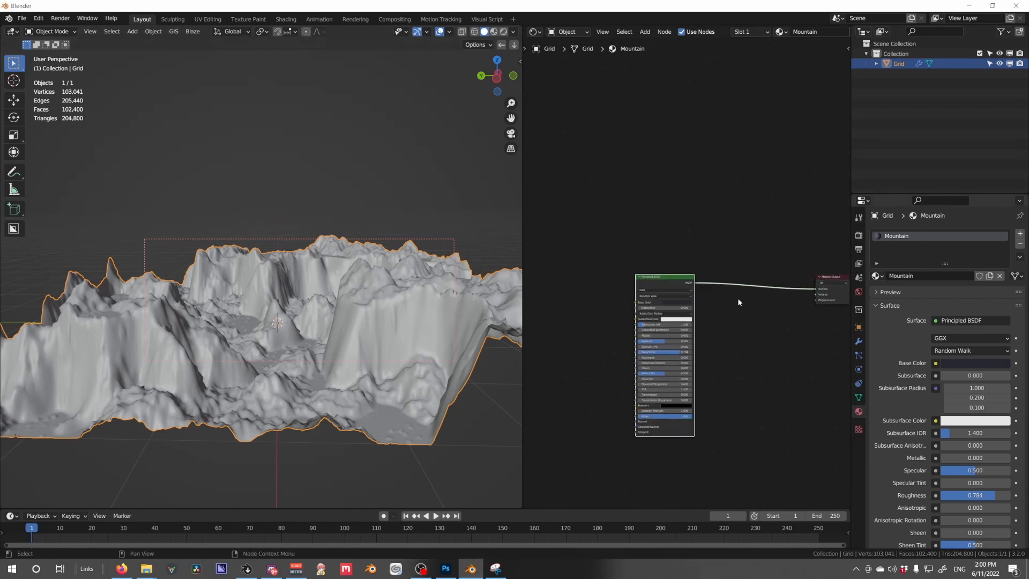
pyautogui.click(682, 324)
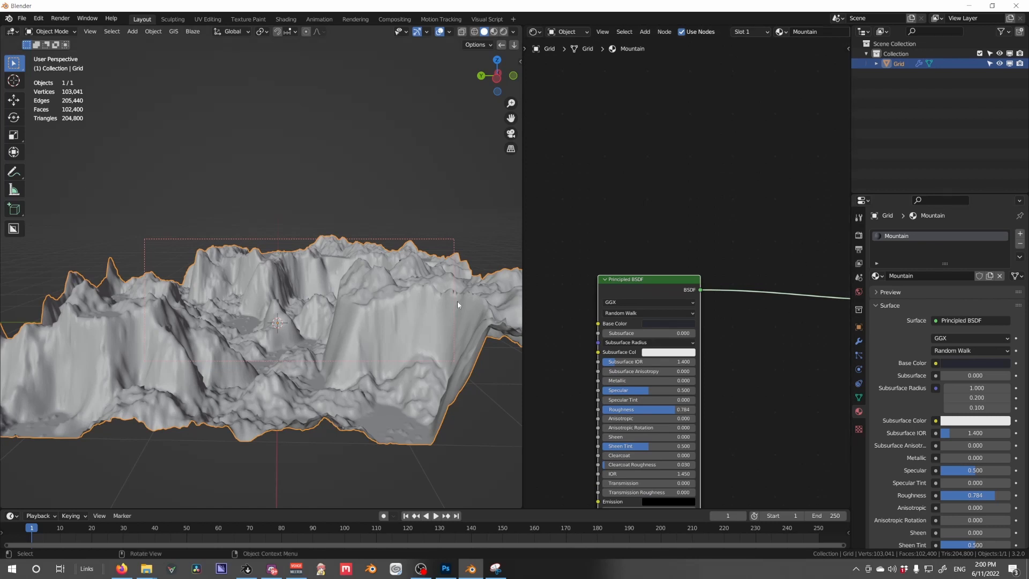
pyautogui.press('z')
pyautogui.click(296, 261)
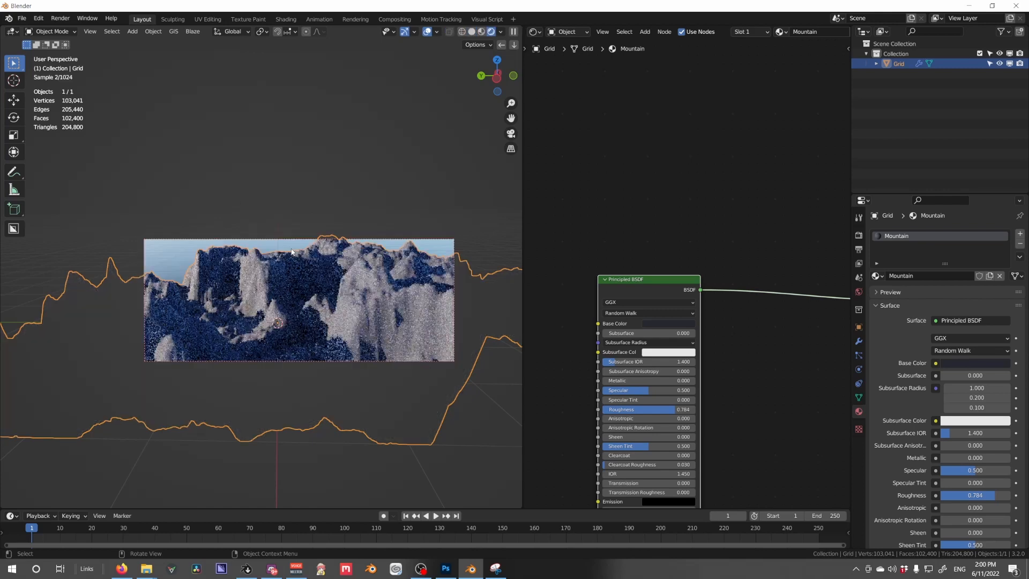
pyautogui.press('z')
pyautogui.click(364, 270)
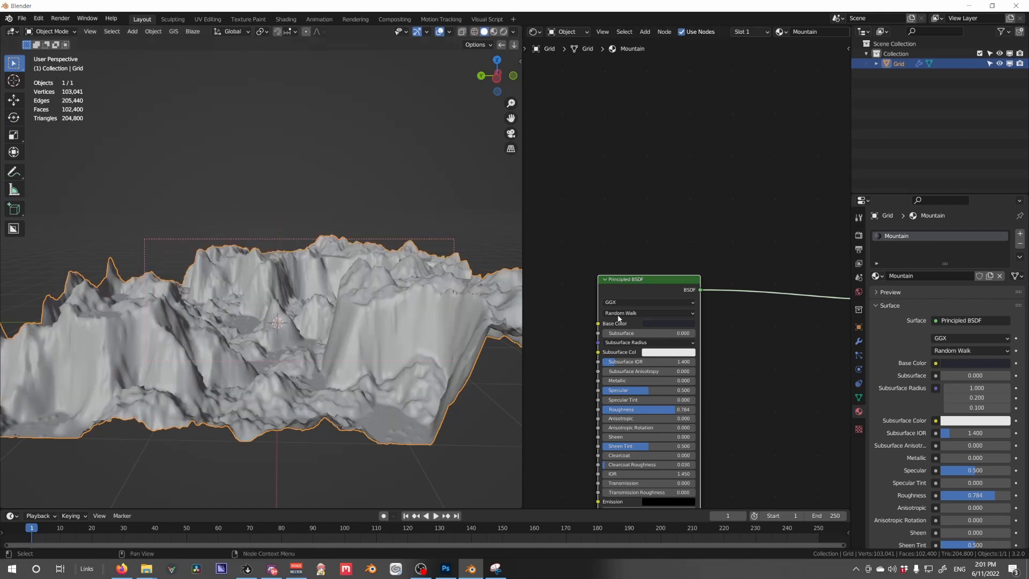
pyautogui.moveTo(699, 317); pyautogui.dragTo(586, 312, button='middle')
pyautogui.scroll(-1, 615, 313)
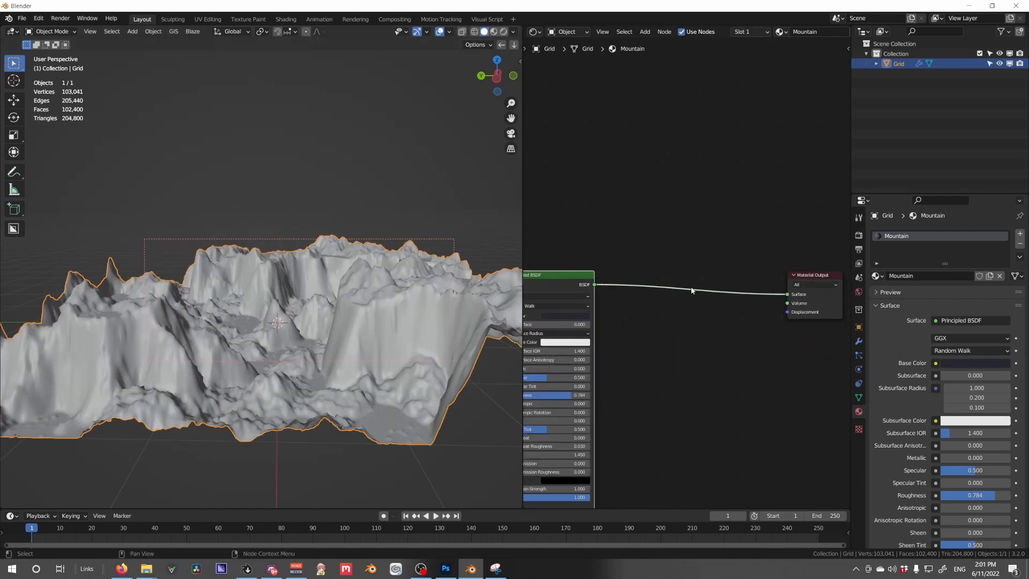
pyautogui.hotkey('shift', 'a')
pyautogui.press('Escape')
pyautogui.moveTo(608, 313); pyautogui.dragTo(716, 333, button='middle')
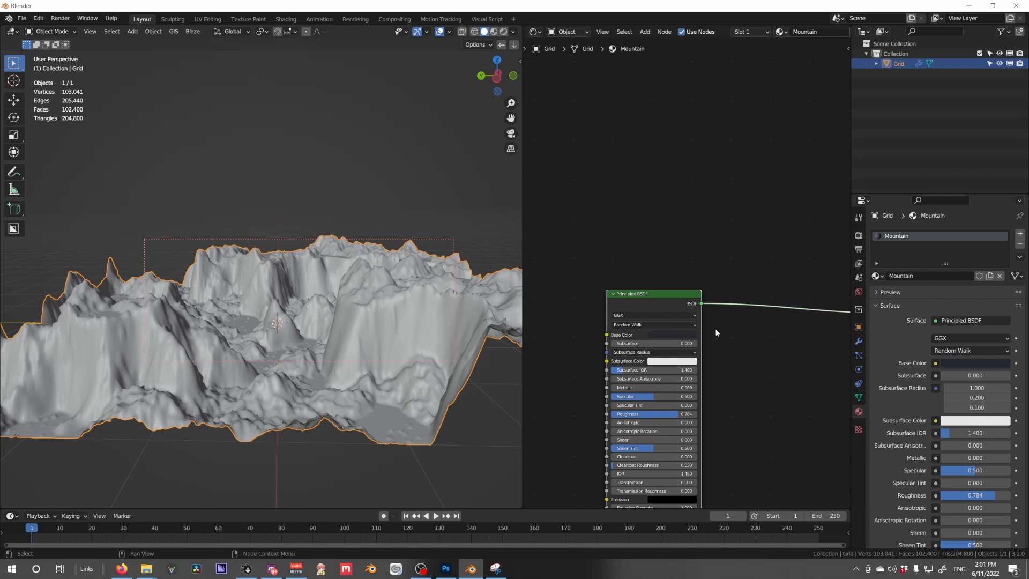
# Add a Separate XYZ node above the Principled BSDF in the Mountain material.
pyautogui.hotkey('shift', 'a')
pyautogui.moveTo(616, 224)
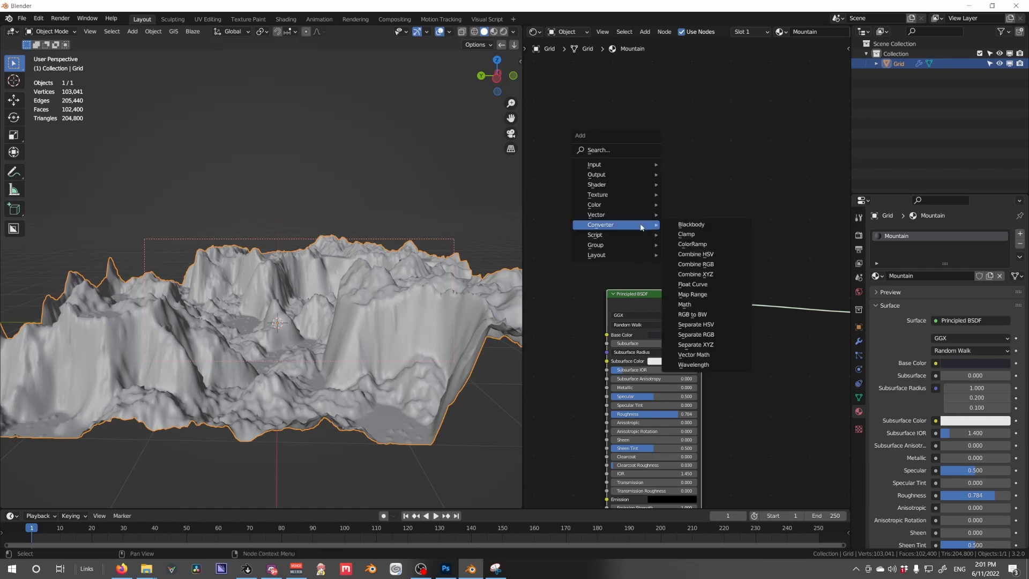
pyautogui.click(721, 346)
pyautogui.click(597, 152)
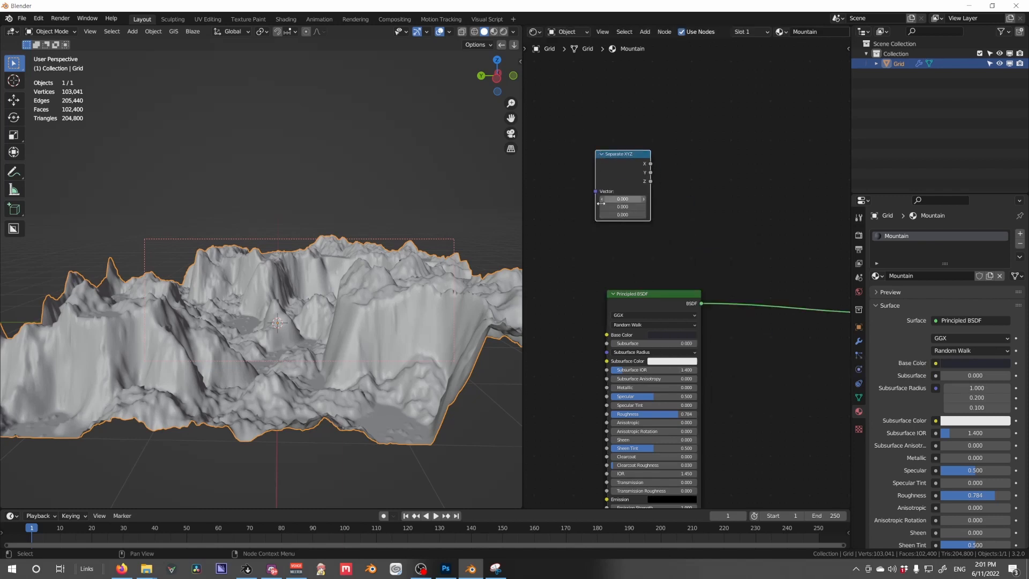
# Add Texture Coordinate and Mapping nodes without an Image Texture, and connect the Mapping node's Vector output to the Separate XYZ node.
pyautogui.moveTo(569, 204); pyautogui.dragTo(752, 240, button='middle')
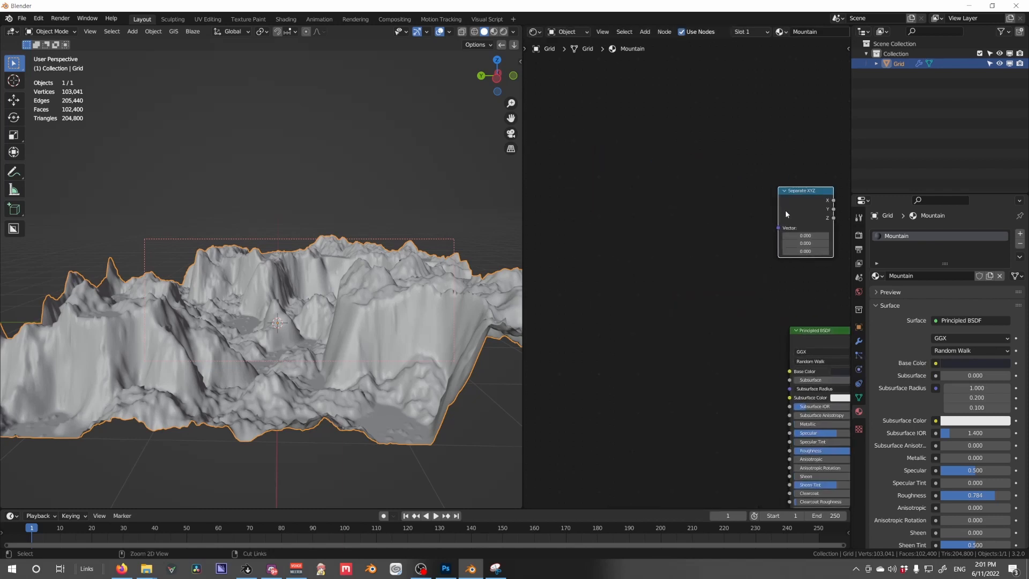
pyautogui.hotkey('ctrl', 't')
pyautogui.click(719, 168)
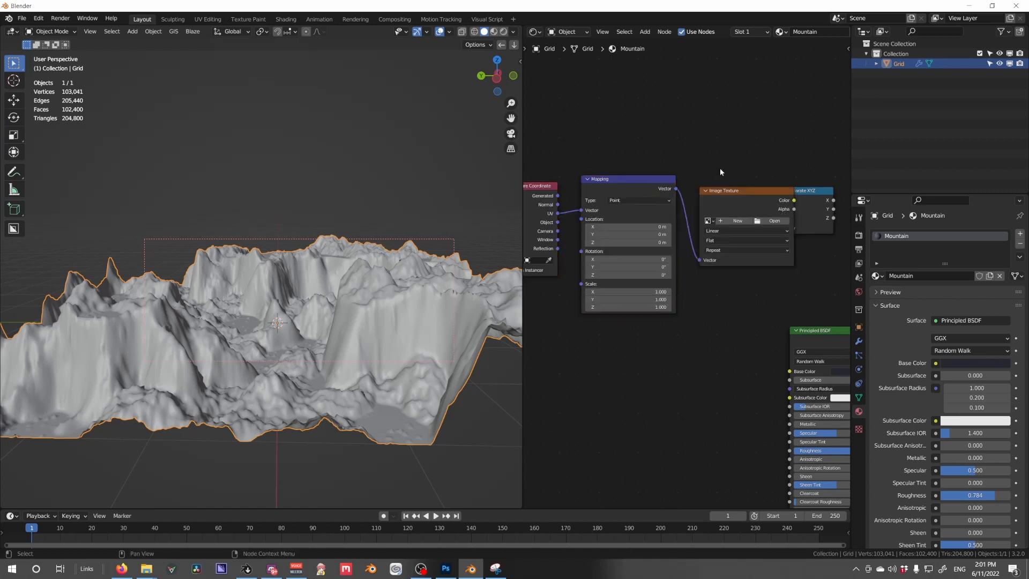
pyautogui.click(731, 201)
pyautogui.press('x')
pyautogui.moveTo(676, 189); pyautogui.dragTo(778, 228)
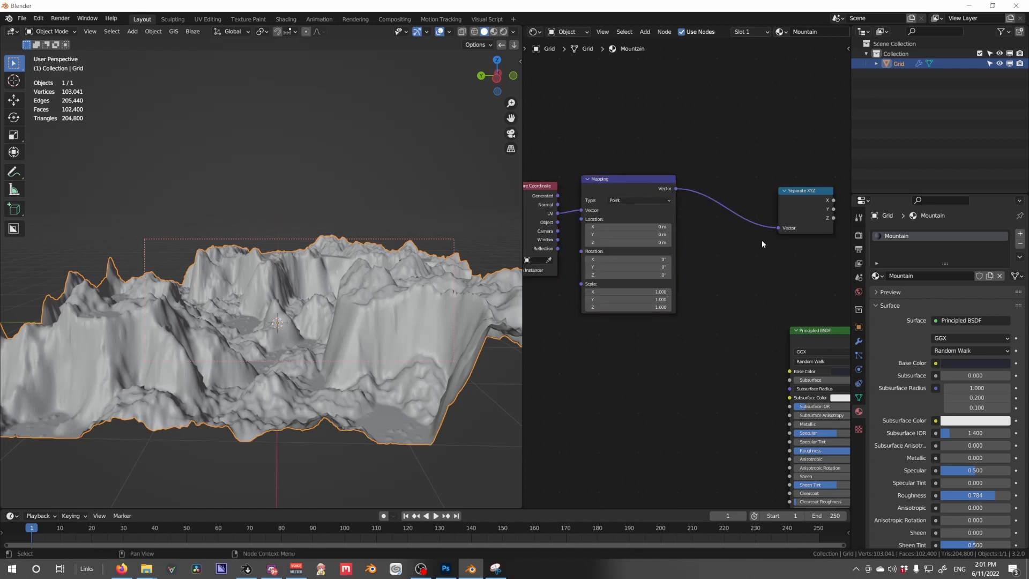
pyautogui.moveTo(636, 190); pyautogui.dragTo(646, 189)
# Preview the Separate XYZ node's Z output through a Viewer on the terrain in Rendered shading.
pyautogui.moveTo(727, 234); pyautogui.dragTo(624, 246, button='middle')
pyautogui.scroll(-1, 746, 249)
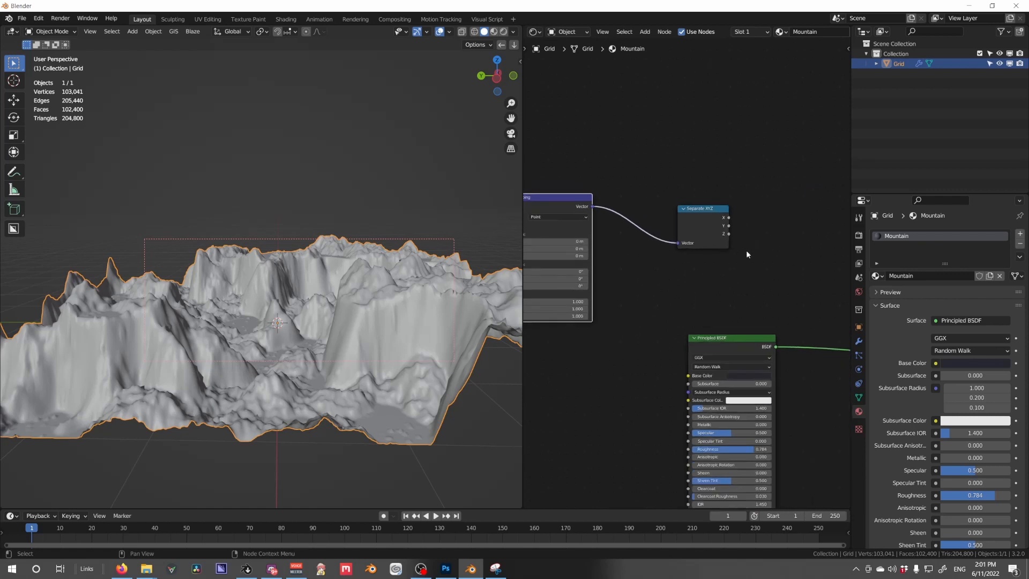
pyautogui.moveTo(746, 250); pyautogui.dragTo(683, 245, button='middle')
pyautogui.keyDown('ctrl'); pyautogui.keyDown('shift'); pyautogui.click(645, 228); pyautogui.keyUp('shift'); pyautogui.keyUp('ctrl')
pyautogui.keyDown('ctrl'); pyautogui.keyDown('shift'); pyautogui.click(645, 229); pyautogui.keyUp('shift'); pyautogui.keyUp('ctrl')
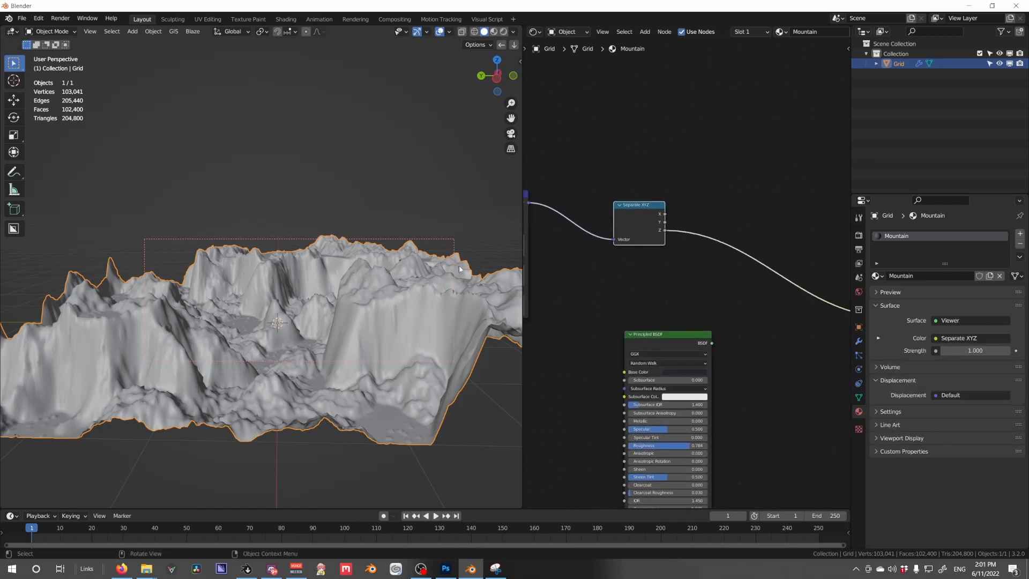
pyautogui.press('z')
pyautogui.click(438, 248)
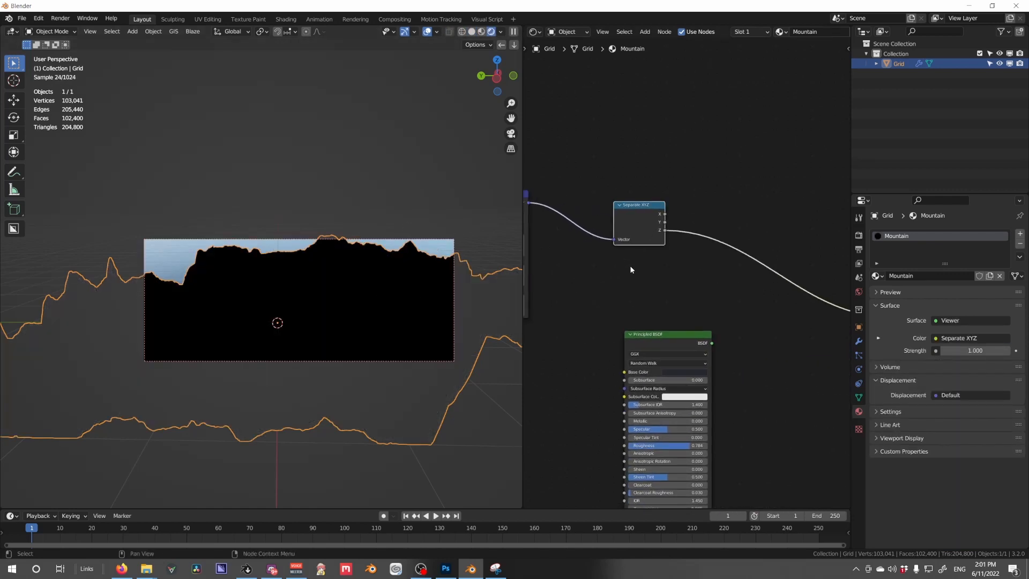
# Connect the Texture Coordinate's Object output to the Mapping node's Vector input and check the height gradient on the terrain.
pyautogui.moveTo(629, 266); pyautogui.dragTo(744, 332, button='middle')
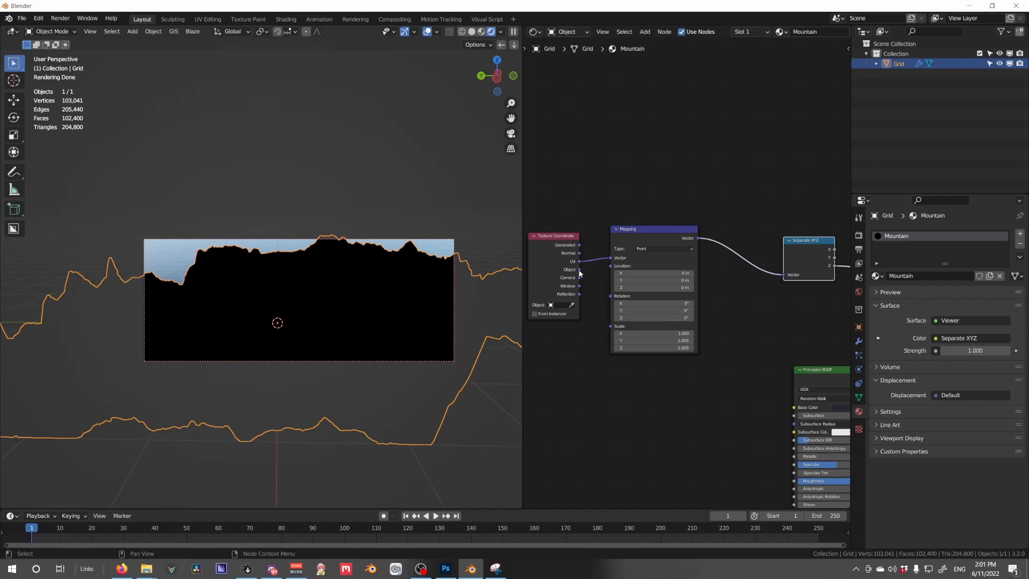
pyautogui.moveTo(579, 271); pyautogui.dragTo(611, 262)
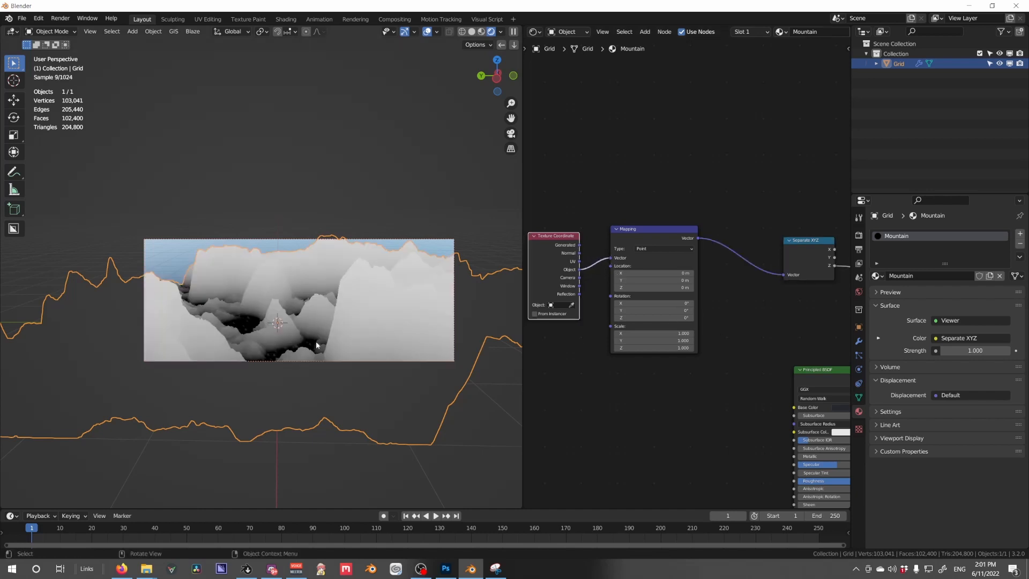
pyautogui.moveTo(316, 341); pyautogui.dragTo(289, 252, button='middle')
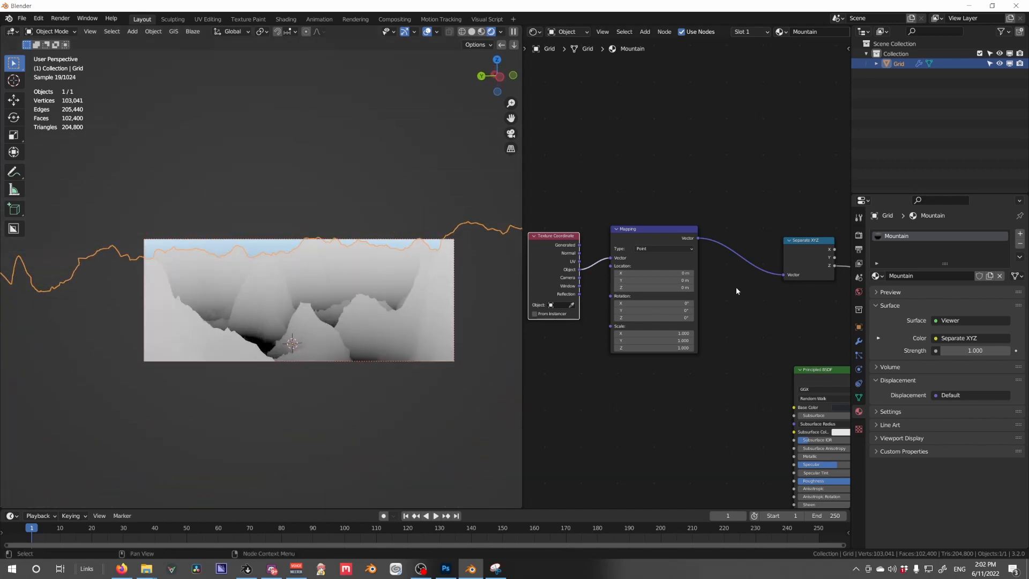
# Insert a ColorRamp node between the Separate XYZ node's Z output and the Viewer.
pyautogui.moveTo(793, 301); pyautogui.dragTo(620, 289, button='middle')
pyautogui.moveTo(716, 287); pyautogui.dragTo(652, 273, button='middle')
pyautogui.hotkey('shift', 'a')
pyautogui.moveTo(600, 271)
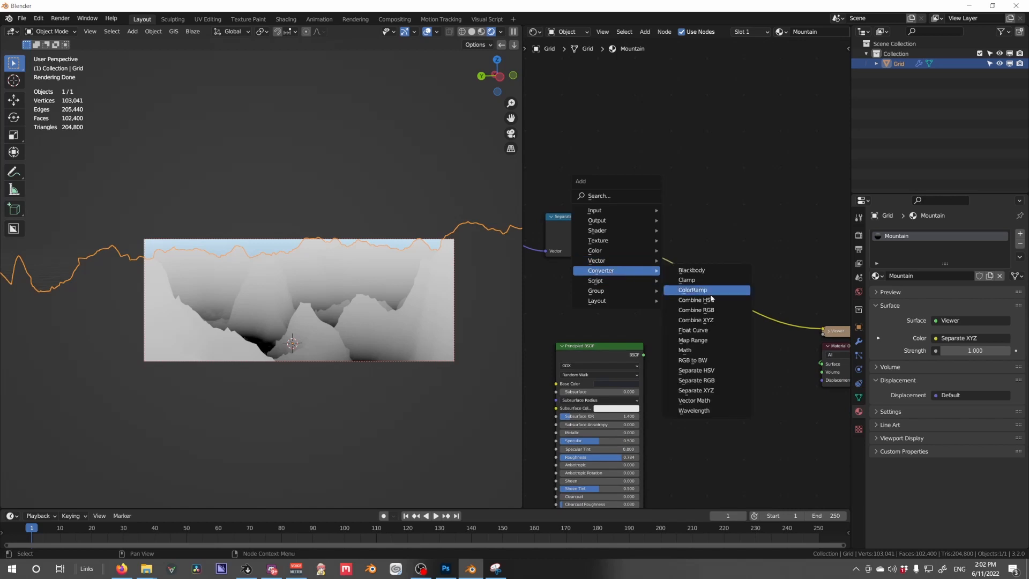
pyautogui.click(691, 291)
pyautogui.click(639, 272)
# Move the ColorRamp's black stop toward the white end and set the interpolation to B-Spline.
pyautogui.moveTo(639, 271); pyautogui.dragTo(686, 275)
pyautogui.click(705, 263)
pyautogui.click(702, 295)
# Add a stop to the ColorRamp and set its first stop to black at a position of about 0.64.
pyautogui.click(637, 263)
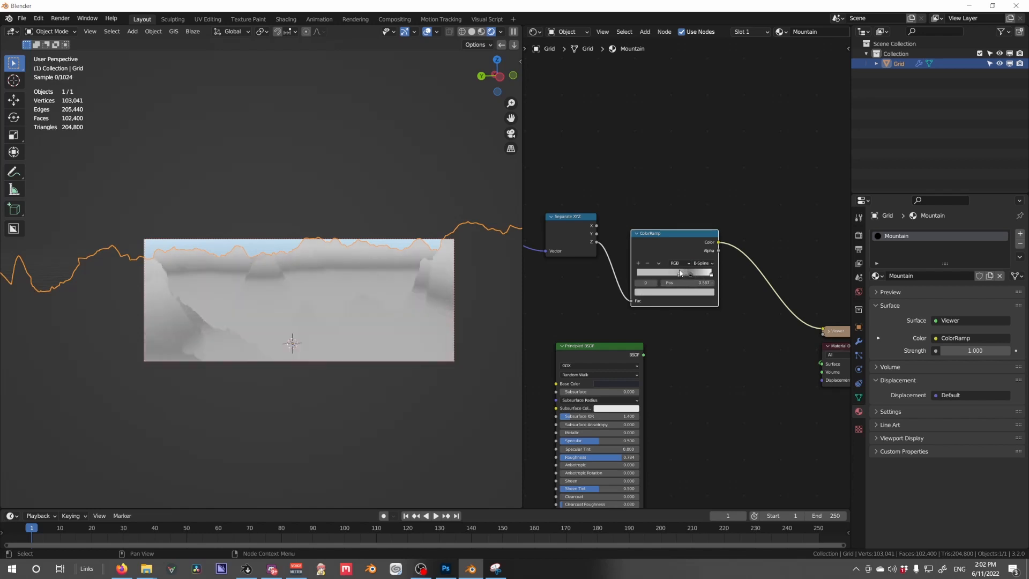
pyautogui.click(680, 292)
pyautogui.moveTo(696, 226); pyautogui.dragTo(686, 275)
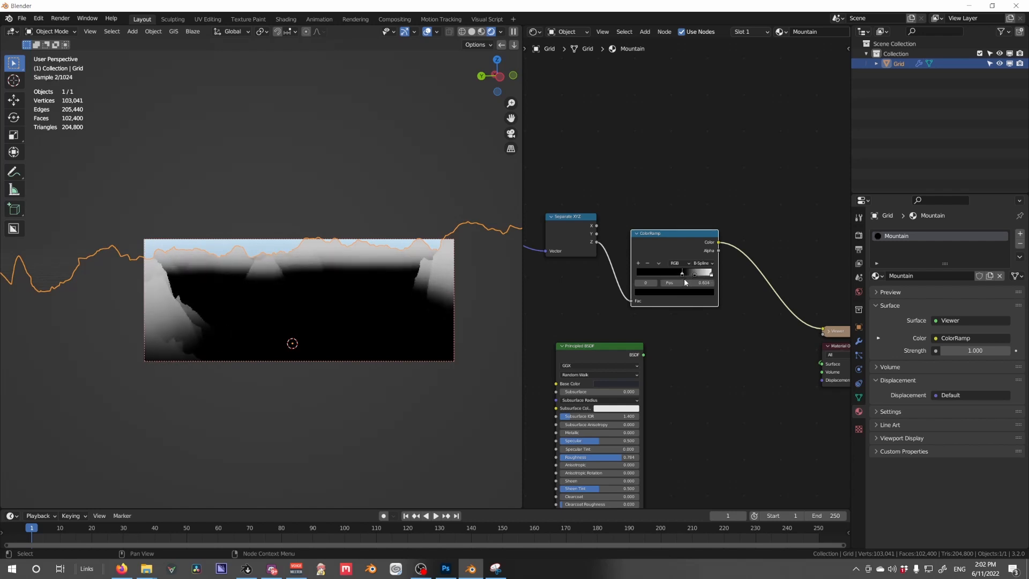
pyautogui.moveTo(407, 322); pyautogui.dragTo(326, 312, button='middle')
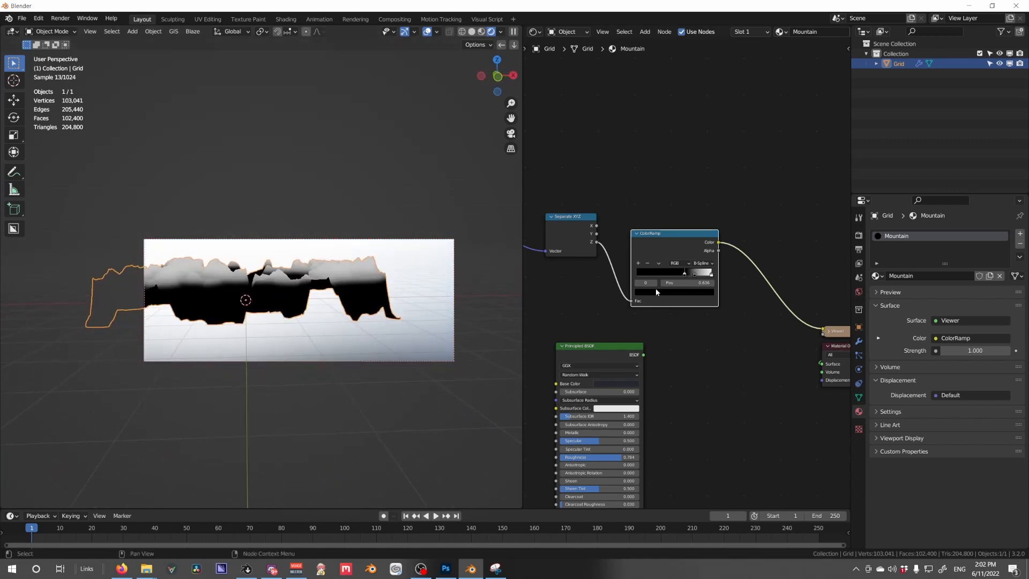
# Move the ColorRamp's black stop to about 0.564 and add a Mix Shader node between the Principled BSDF and the Material Output.
pyautogui.moveTo(684, 273); pyautogui.dragTo(679, 276)
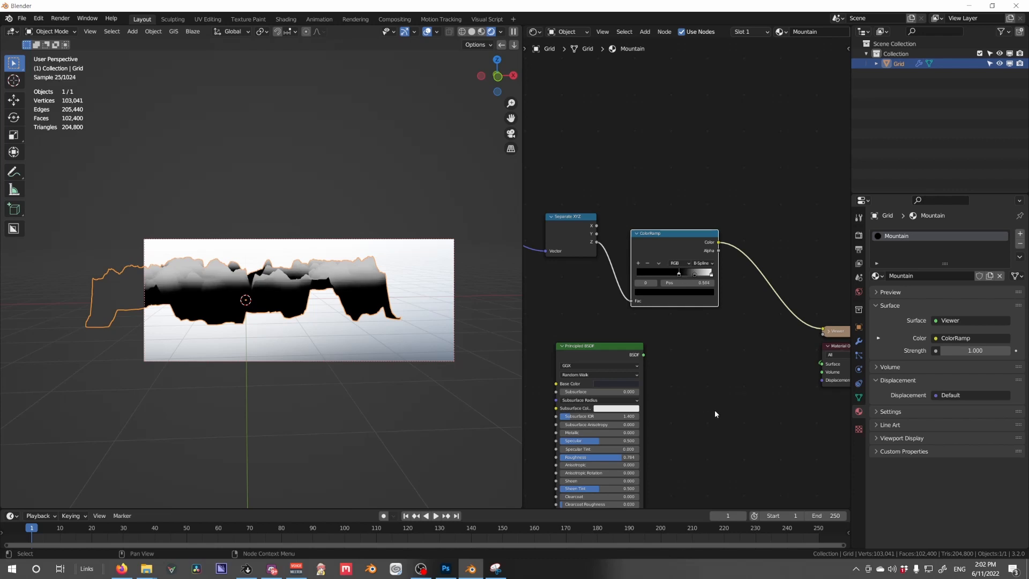
pyautogui.moveTo(714, 409); pyautogui.dragTo(673, 333, button='middle')
pyautogui.hotkey('shift', 'a')
pyautogui.moveTo(642, 316)
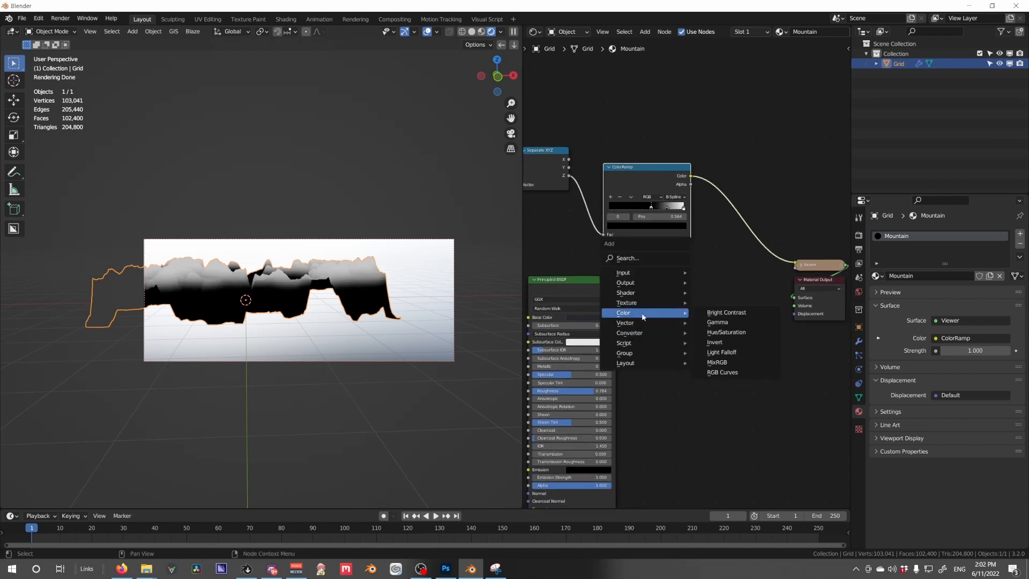
pyautogui.moveTo(645, 293)
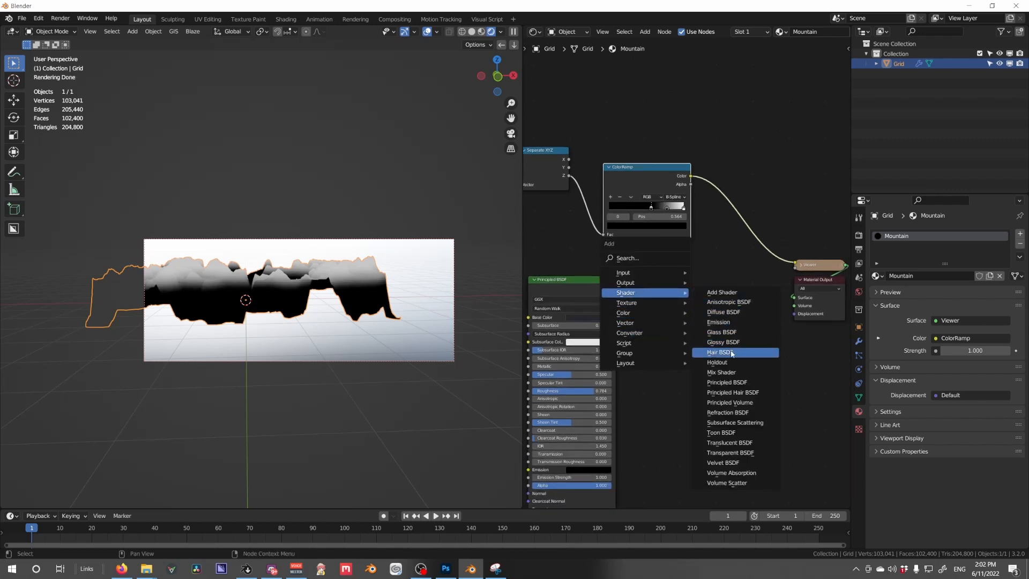
pyautogui.click(721, 372)
pyautogui.click(721, 317)
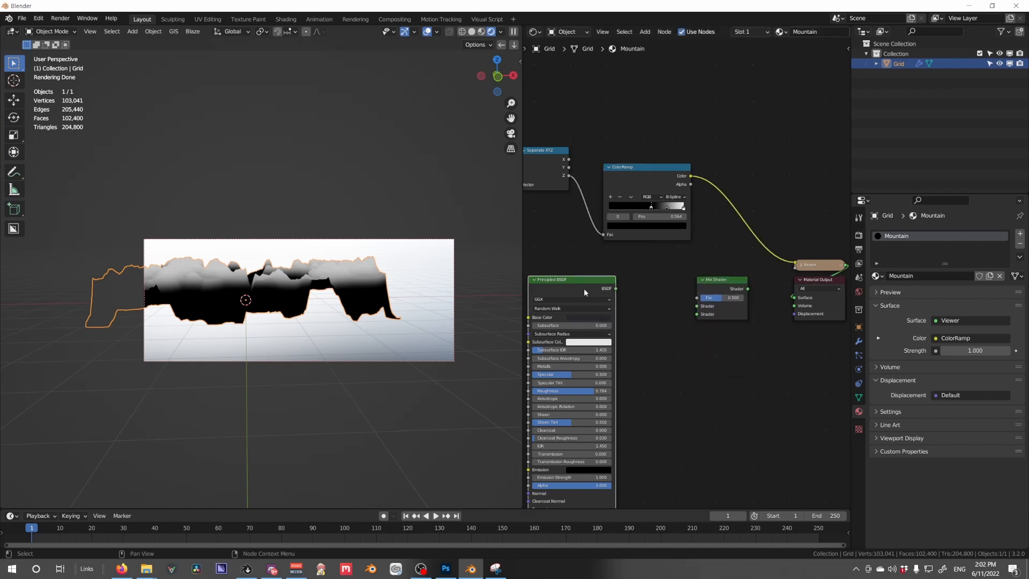
# Duplicate the Principled BSDF below the original and set the copy's base color to a very pale blue.
pyautogui.scroll(-5, 620, 360)
pyautogui.moveTo(621, 360); pyautogui.dragTo(620, 292, button='middle')
pyautogui.hotkey('shift', 'd')
pyautogui.click(622, 436)
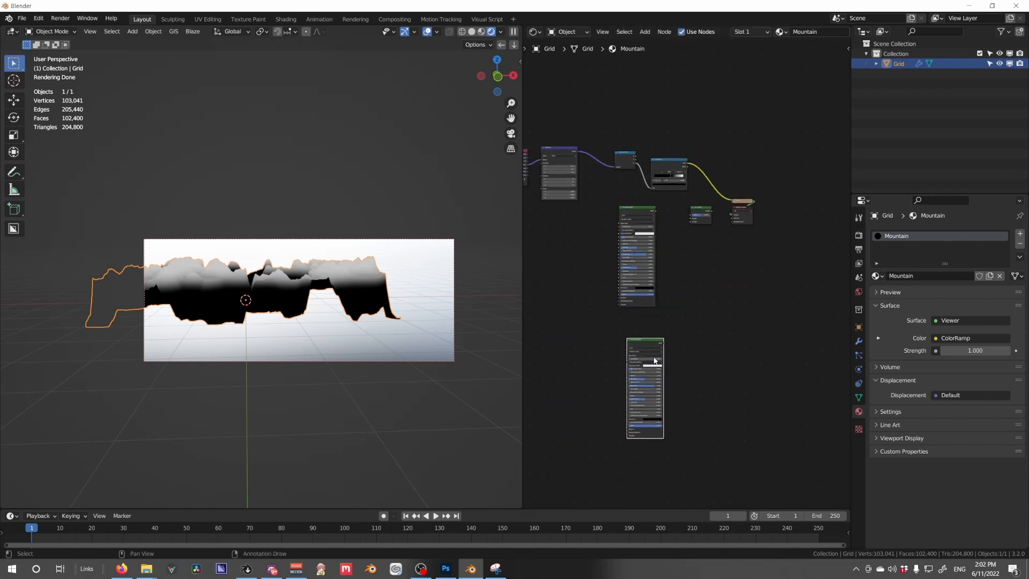
pyautogui.click(654, 358)
# Connect the duplicate Principled BSDF to the Mix Shader's second Shader input and the ColorRamp's Color output to its Fac.
pyautogui.moveTo(656, 325)
pyautogui.mouseDown()
pyautogui.moveTo(693, 226)
pyautogui.moveTo(660, 213)
pyautogui.moveTo(690, 217)
pyautogui.mouseUp()
pyautogui.moveTo(688, 164); pyautogui.dragTo(692, 213)
pyautogui.scroll(7, 711, 224)
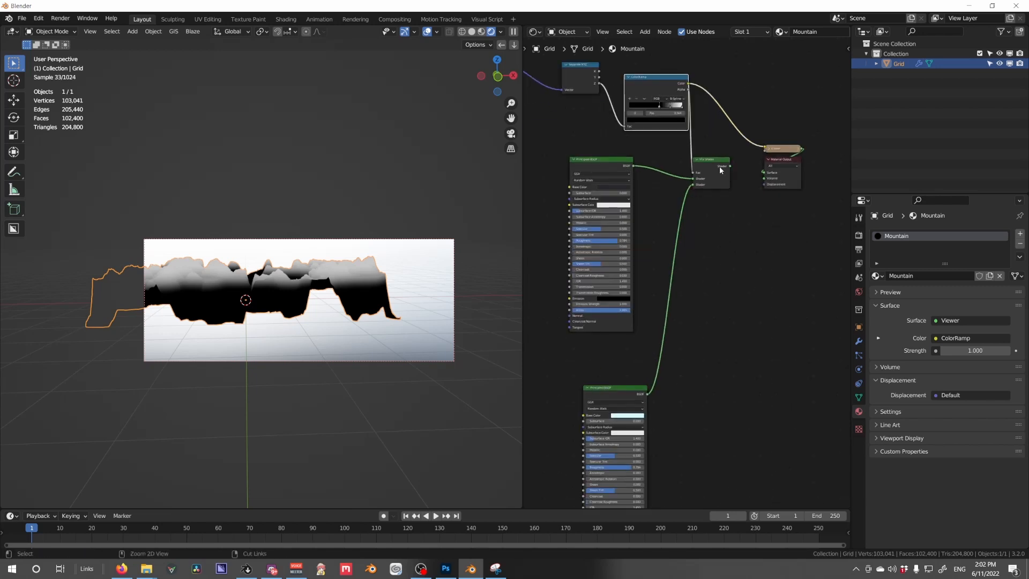
# Connect the Mix Shader to the Material Output and inspect the mixed material on the terrain.
pyautogui.keyDown('ctrl'); pyautogui.keyDown('shift'); pyautogui.click(718, 167); pyautogui.keyUp('shift'); pyautogui.keyUp('ctrl')
pyautogui.moveTo(719, 225); pyautogui.dragTo(726, 324, button='middle')
pyautogui.scroll(3, 337, 327)
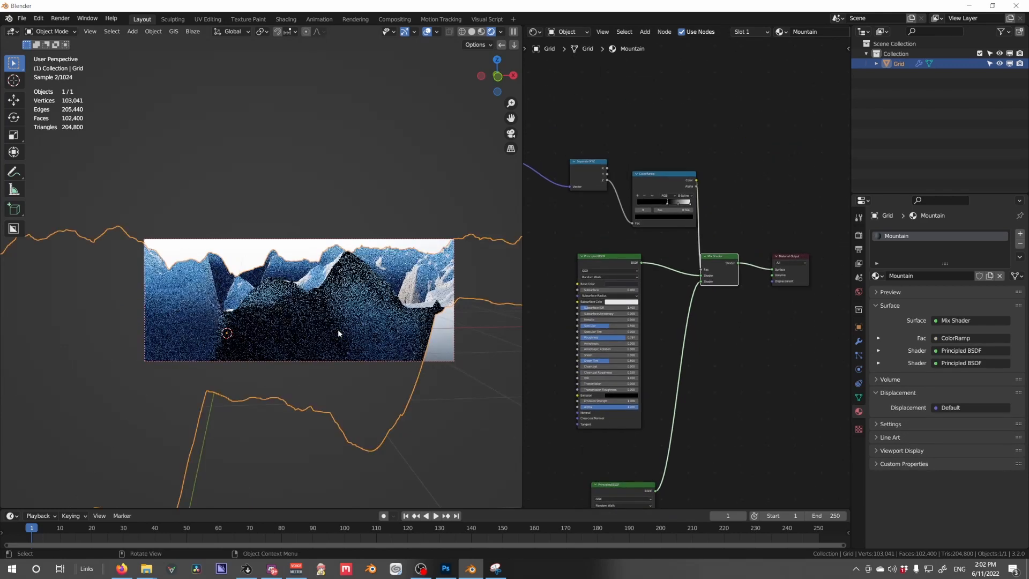
pyautogui.moveTo(338, 329); pyautogui.dragTo(394, 331, button='middle')
# Shift the second Principled BSDF's base color closer to pure white and arrange the two Principled nodes side by side.
pyautogui.moveTo(634, 476); pyautogui.dragTo(678, 381, button='middle')
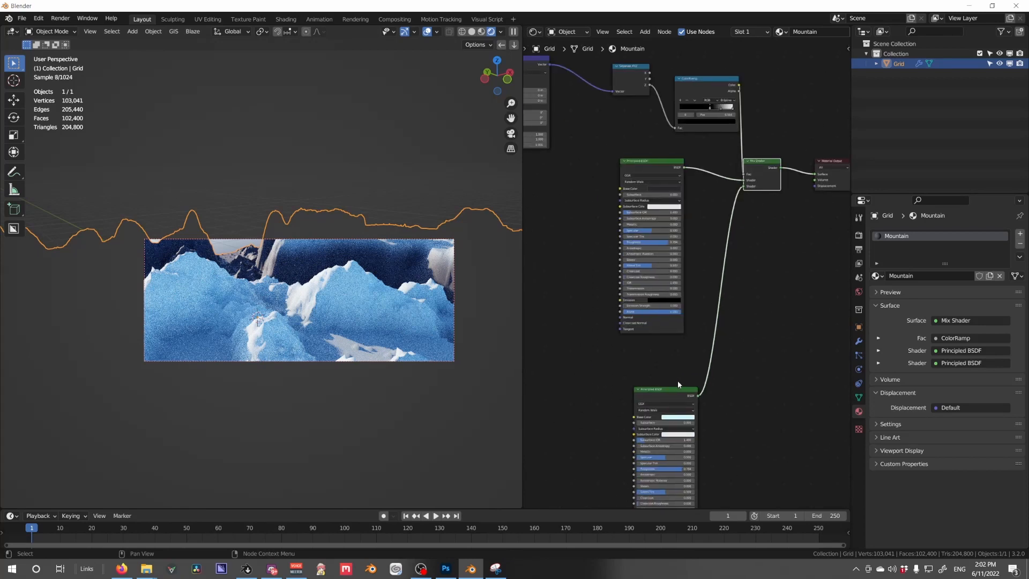
pyautogui.moveTo(637, 162); pyautogui.dragTo(594, 189)
pyautogui.click(690, 417)
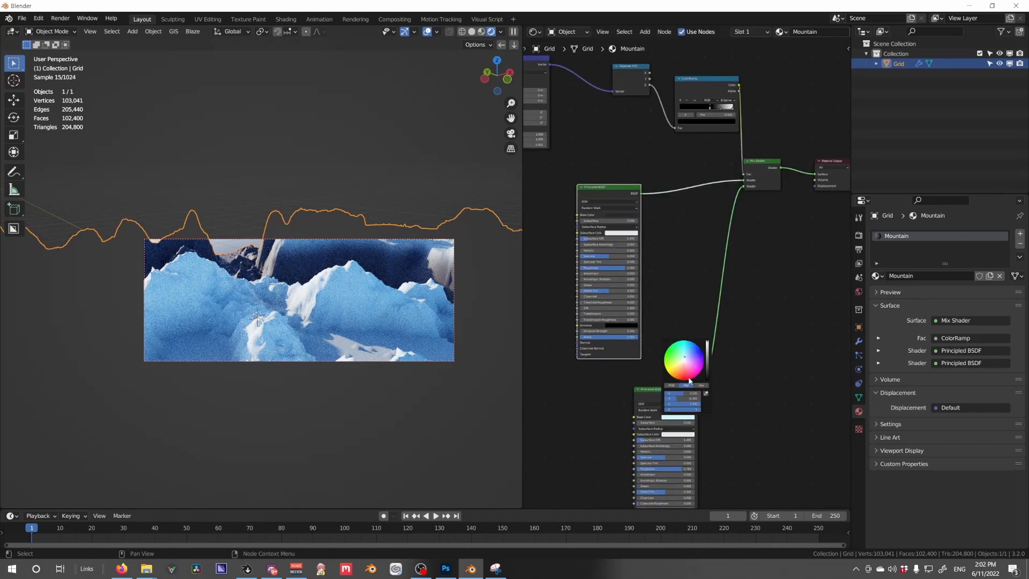
pyautogui.moveTo(684, 356); pyautogui.dragTo(686, 358)
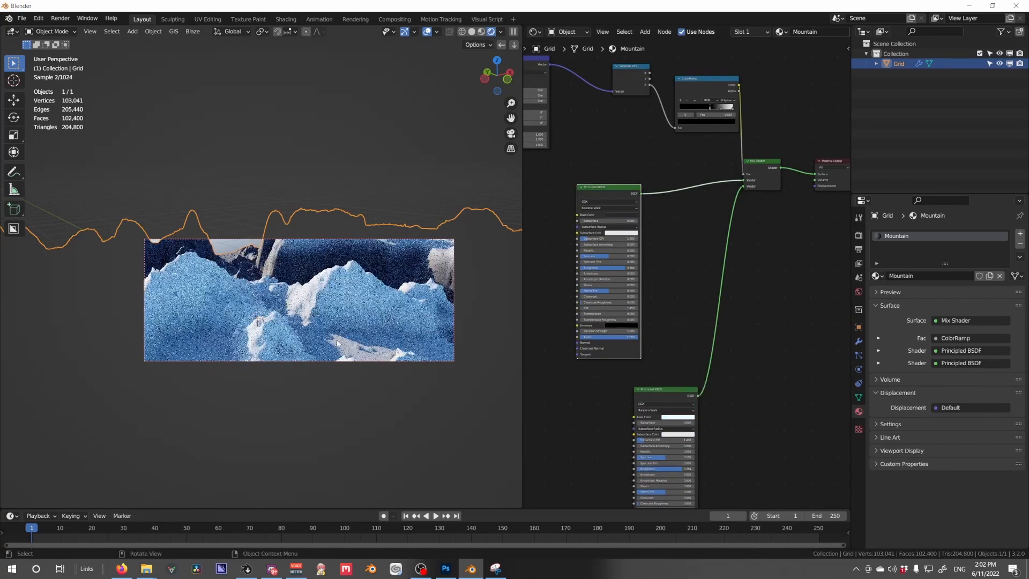
pyautogui.scroll(-1, 321, 326)
pyautogui.moveTo(320, 325); pyautogui.dragTo(367, 352, button='middle')
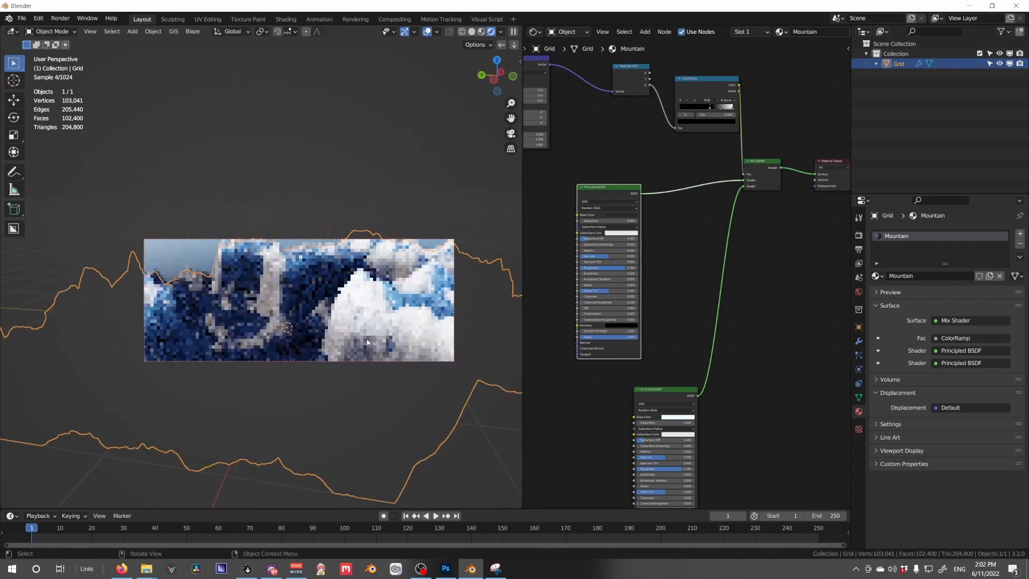
pyautogui.moveTo(670, 394); pyautogui.dragTo(697, 232)
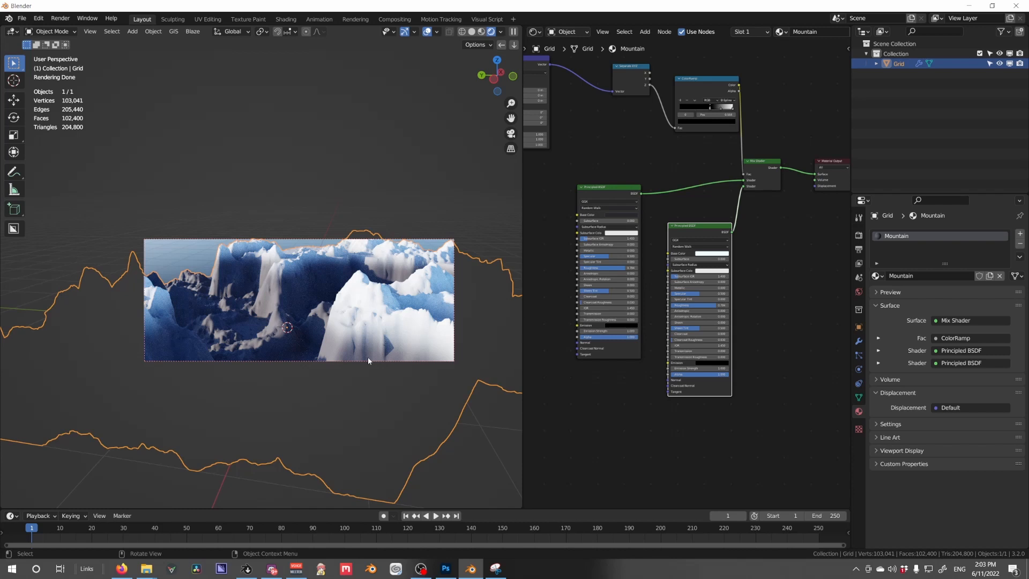
# Add a Musgrave Texture node in the free space before the dark Principled BSDF.
pyautogui.moveTo(622, 246); pyautogui.dragTo(721, 297, button='middle')
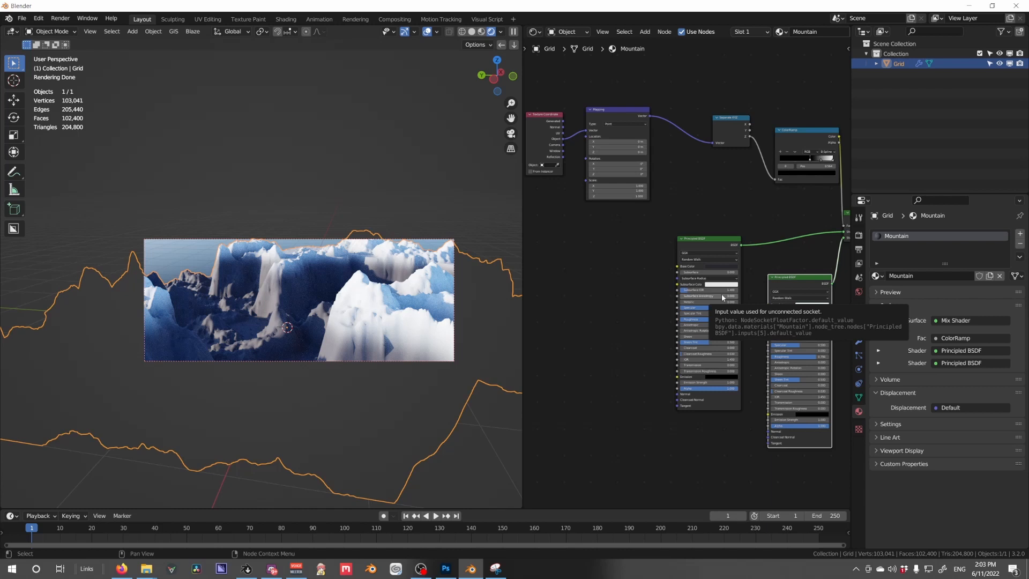
pyautogui.moveTo(671, 285); pyautogui.dragTo(684, 289, button='middle')
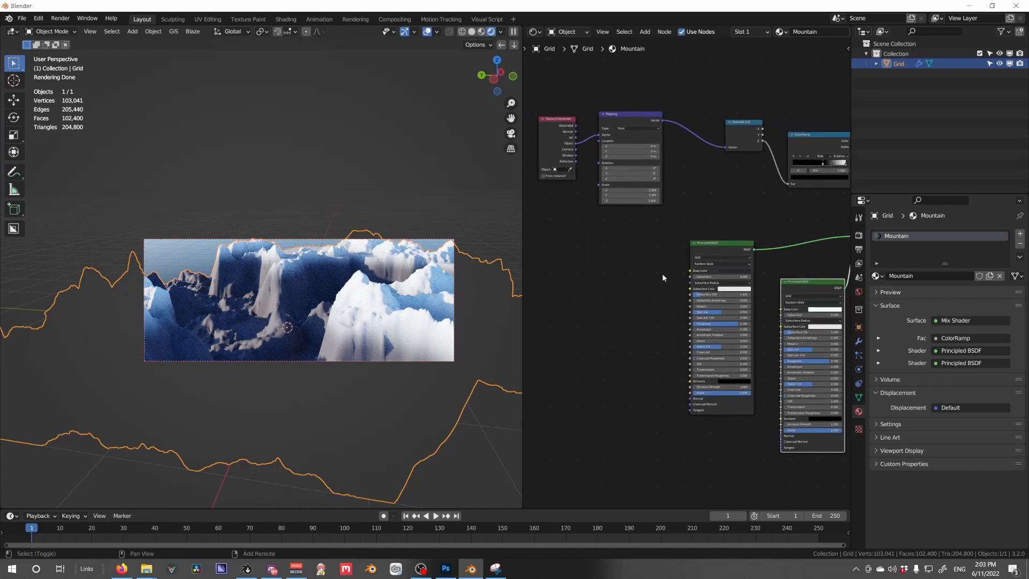
pyautogui.hotkey('shift', 'a')
pyautogui.moveTo(643, 285)
pyautogui.click(718, 379)
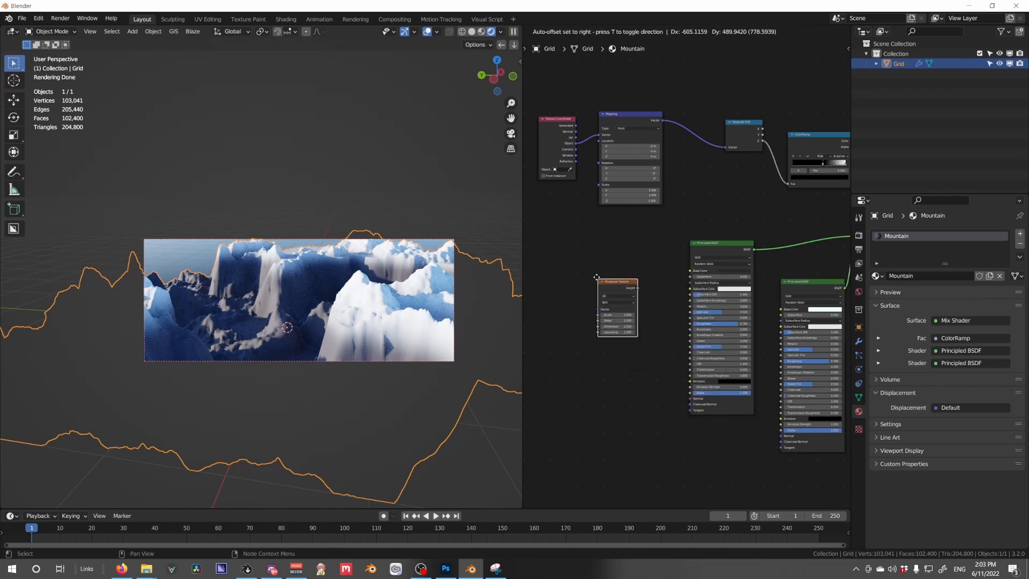
pyautogui.scroll(2, 618, 303)
pyautogui.click(571, 281)
# Add a MixRGB node after the Musgrave Texture and sample the dark Principled BSDF's base color into Color1.
pyautogui.hotkey('shift', 'a')
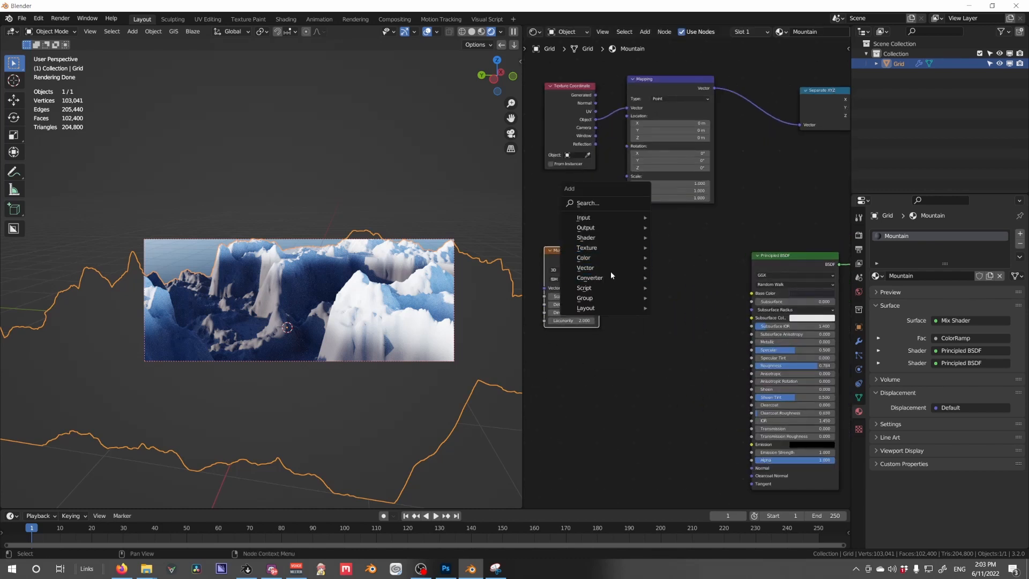
pyautogui.moveTo(611, 258)
pyautogui.click(678, 307)
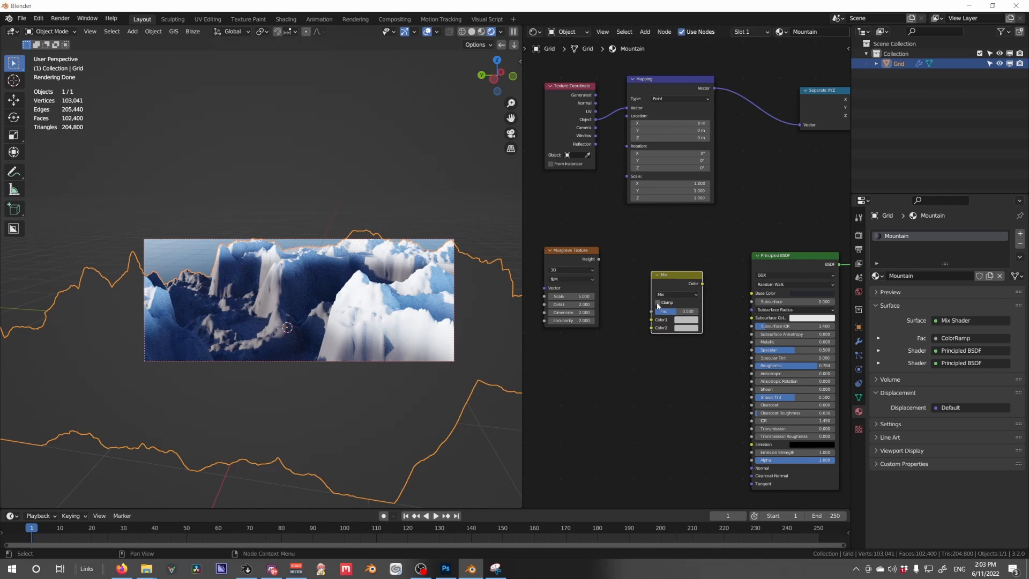
pyautogui.click(691, 320)
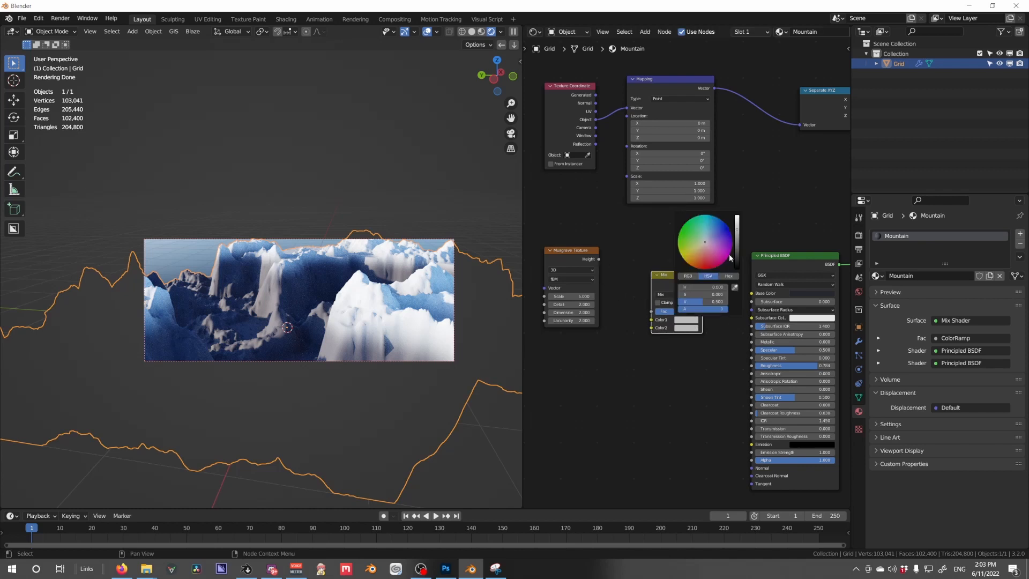
pyautogui.click(734, 288)
pyautogui.click(805, 294)
# Sample the same dark base color into the Mix node's Color2 and shift it to a dark reddish brown.
pyautogui.click(686, 319)
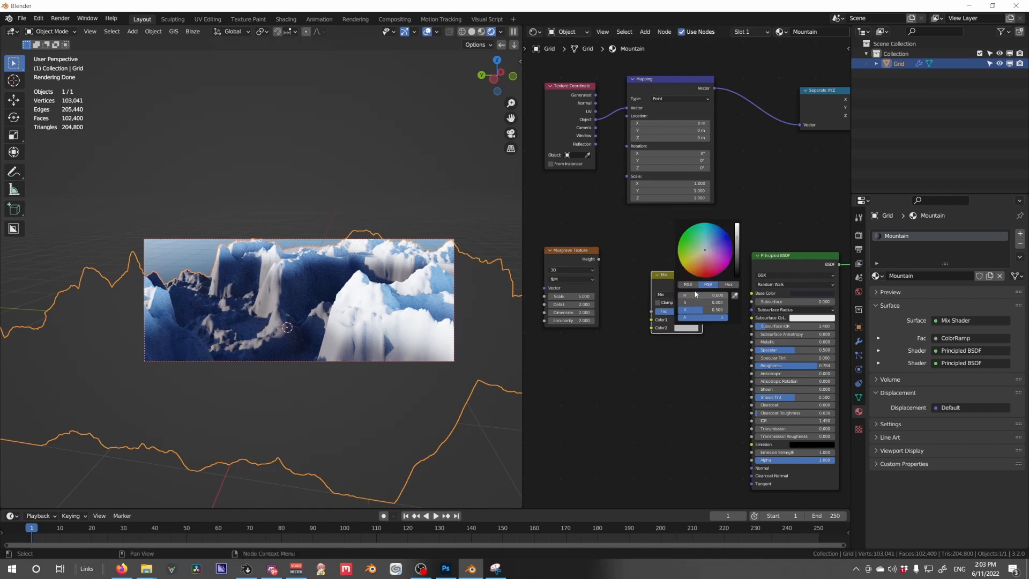
pyautogui.click(734, 295)
pyautogui.click(795, 291)
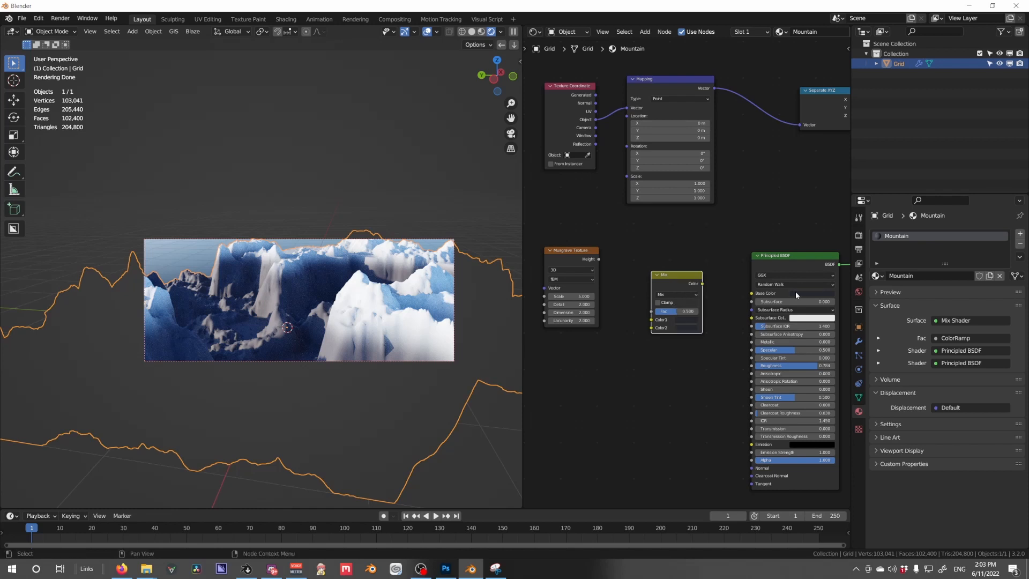
pyautogui.click(690, 329)
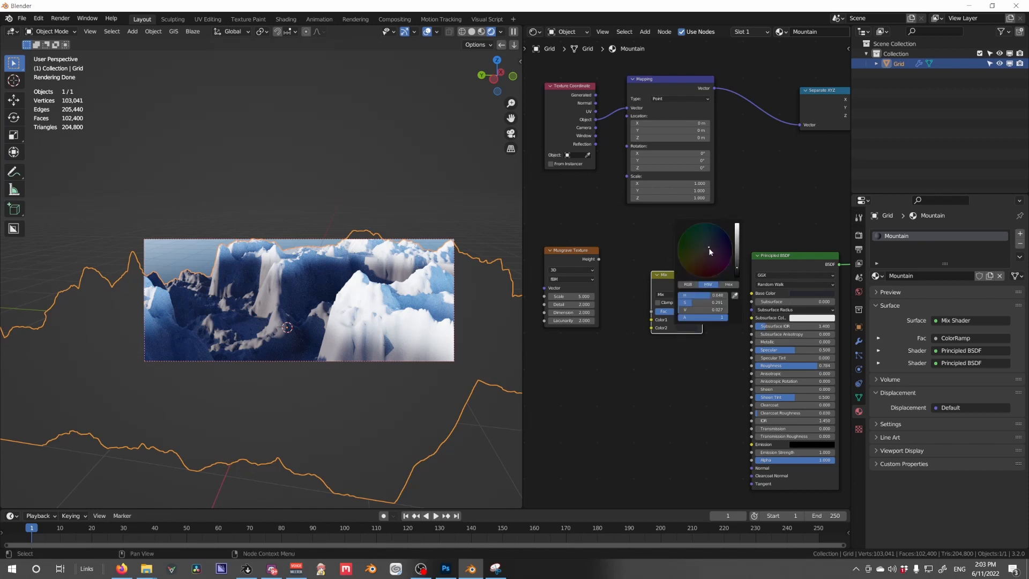
pyautogui.moveTo(709, 248); pyautogui.dragTo(702, 255)
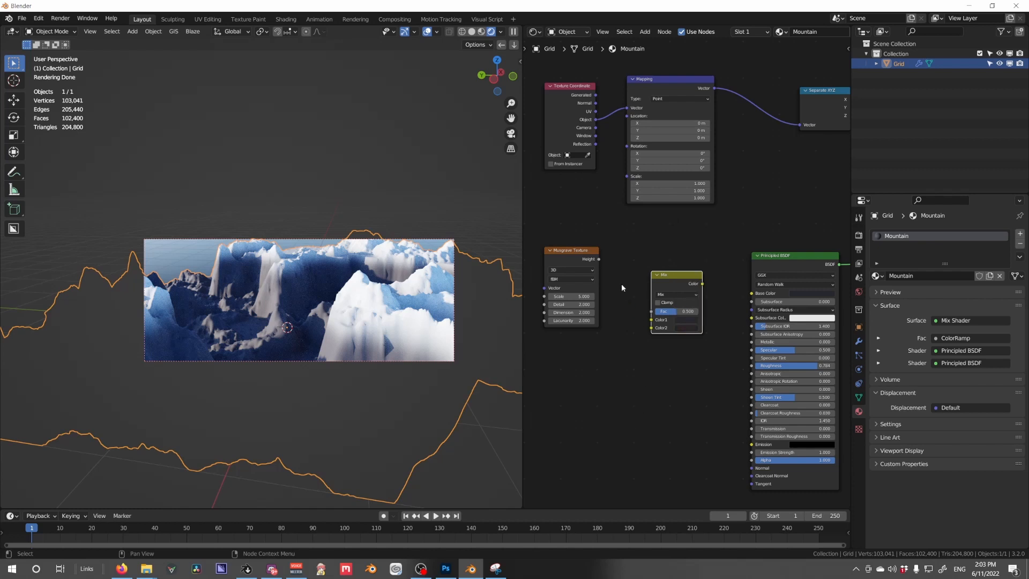
# Connect the Musgrave Height to the Mix node's Fac and the Mix Color to the dark Principled BSDF's Base Color.
pyautogui.moveTo(599, 259); pyautogui.dragTo(651, 311)
pyautogui.moveTo(702, 283); pyautogui.dragTo(752, 293)
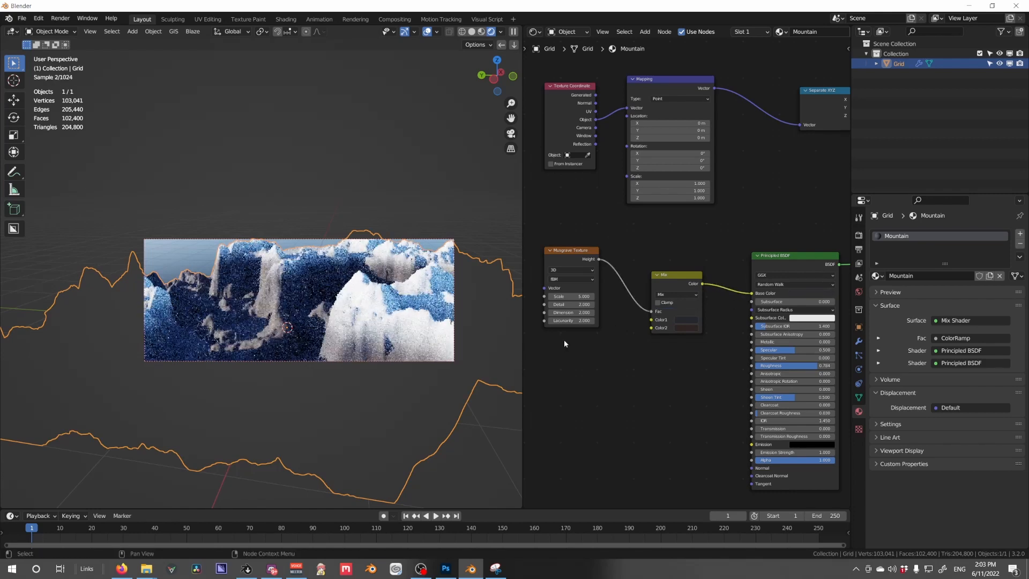
# Preview the Mix node's color output on the terrain in Material Preview shading.
pyautogui.keyDown('ctrl'); pyautogui.keyDown('shift'); pyautogui.click(677, 298); pyautogui.keyUp('shift'); pyautogui.keyUp('ctrl')
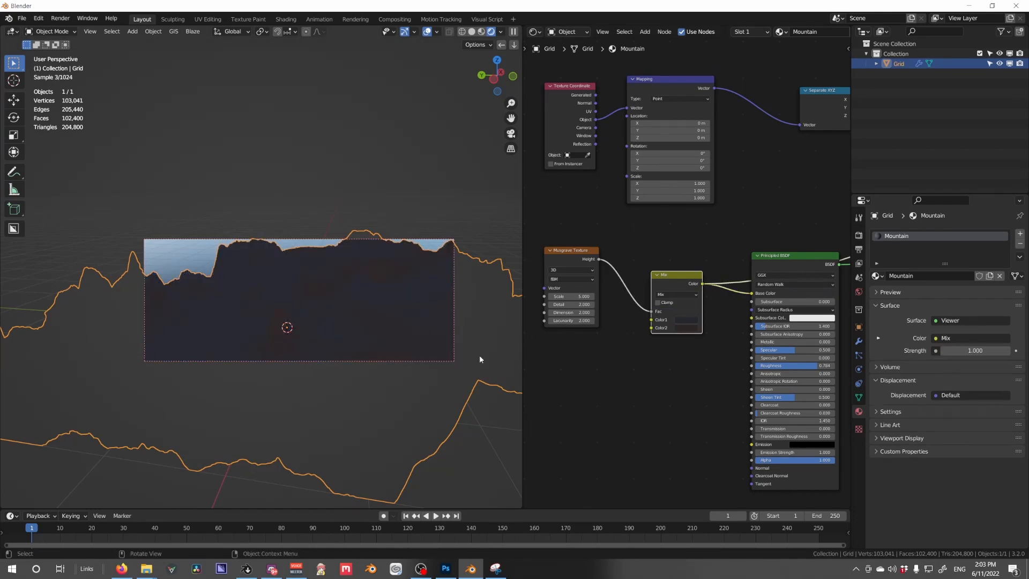
pyautogui.press('z')
pyautogui.press('z')
pyautogui.click(420, 378)
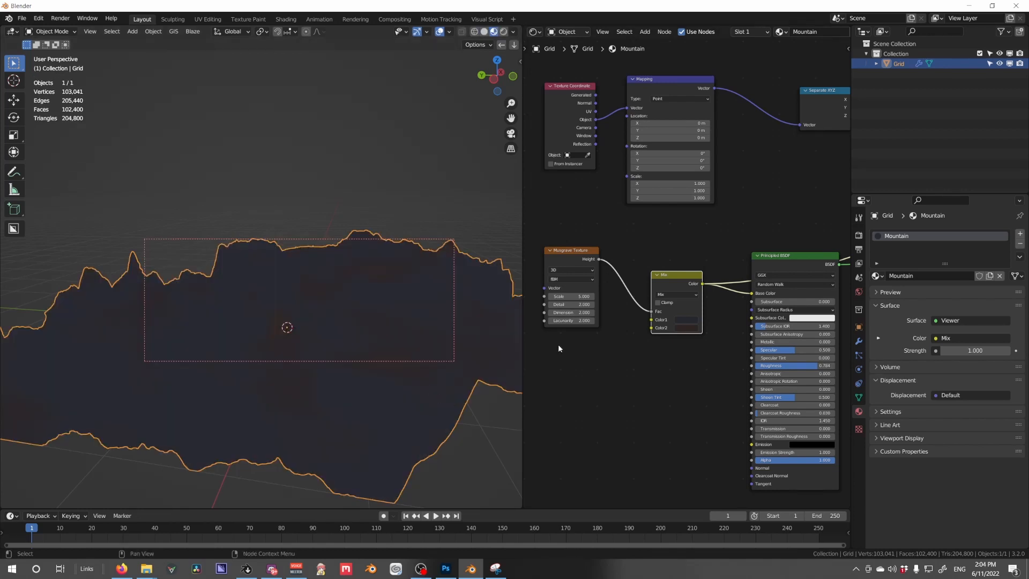
# Raise the Musgrave Texture's Scale to 24.7 and brighten both Mix colors to make the pattern easier to judge.
pyautogui.scroll(2, 560, 339)
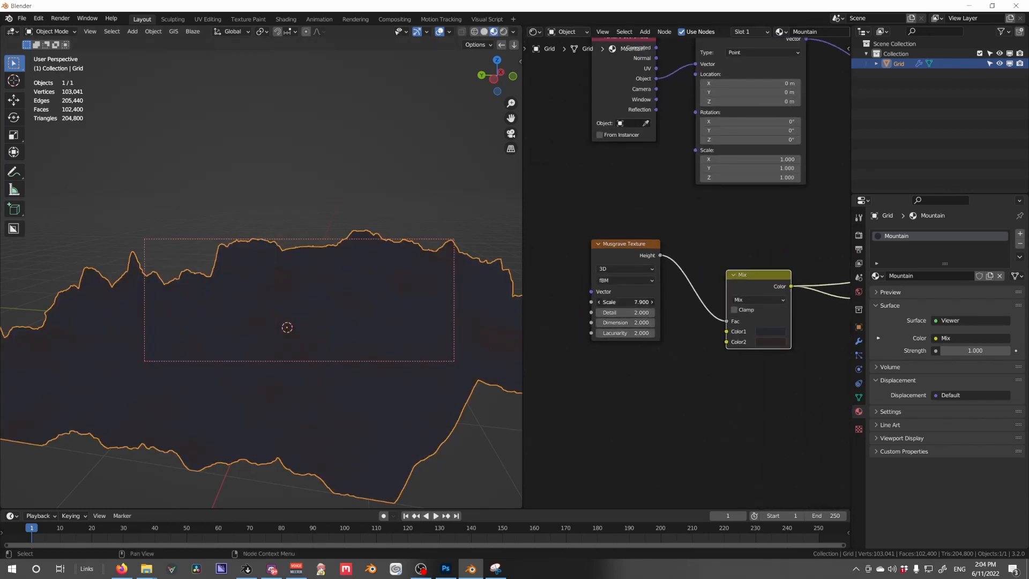
pyautogui.keyDown('shift'); pyautogui.moveTo(446, 365); pyautogui.dragTo(414, 320, button='middle'); pyautogui.keyUp('shift')
pyautogui.scroll(3, 409, 318)
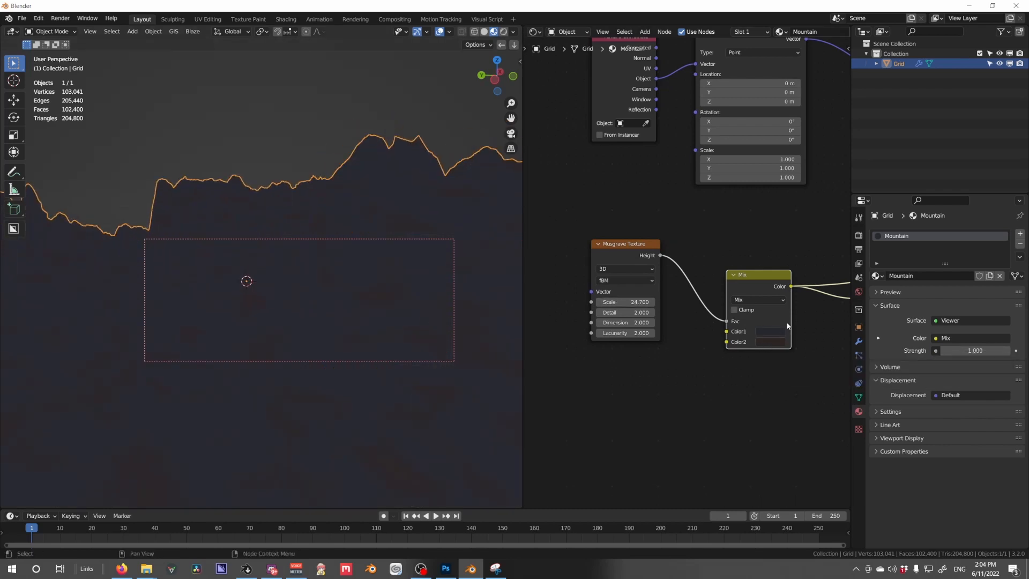
pyautogui.click(778, 342)
pyautogui.moveTo(833, 259)
pyautogui.mouseDown()
pyautogui.moveTo(836, 217)
pyautogui.moveTo(836, 245)
pyautogui.mouseUp()
pyautogui.click(766, 332)
# Set the Musgrave Texture's Scale to 261.8, Detail to 15 and Dimension to 4.4.
pyautogui.moveTo(627, 302); pyautogui.dragTo(735, 302)
pyautogui.moveTo(611, 302); pyautogui.dragTo(651, 322)
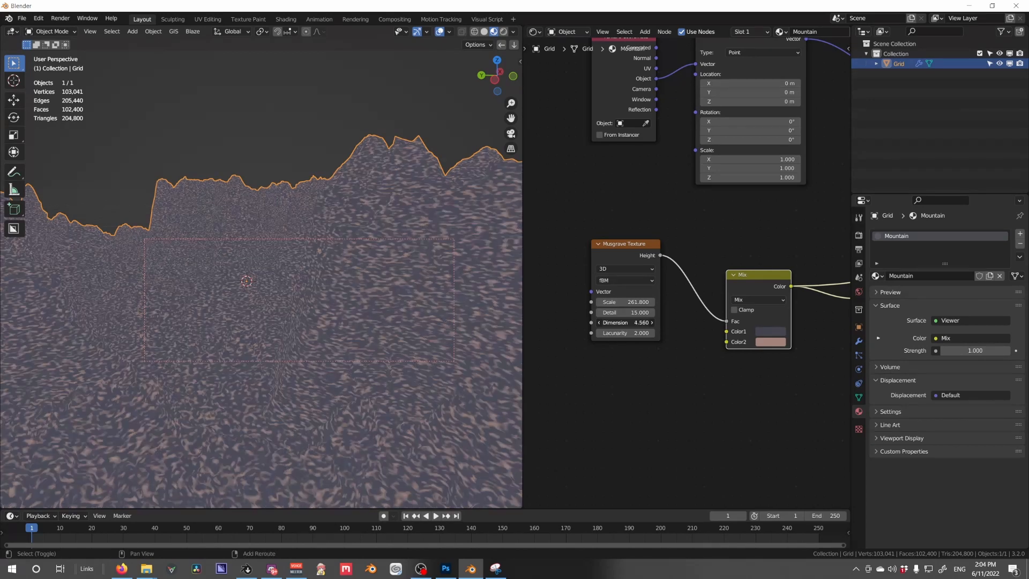
pyautogui.press('BackSpace')
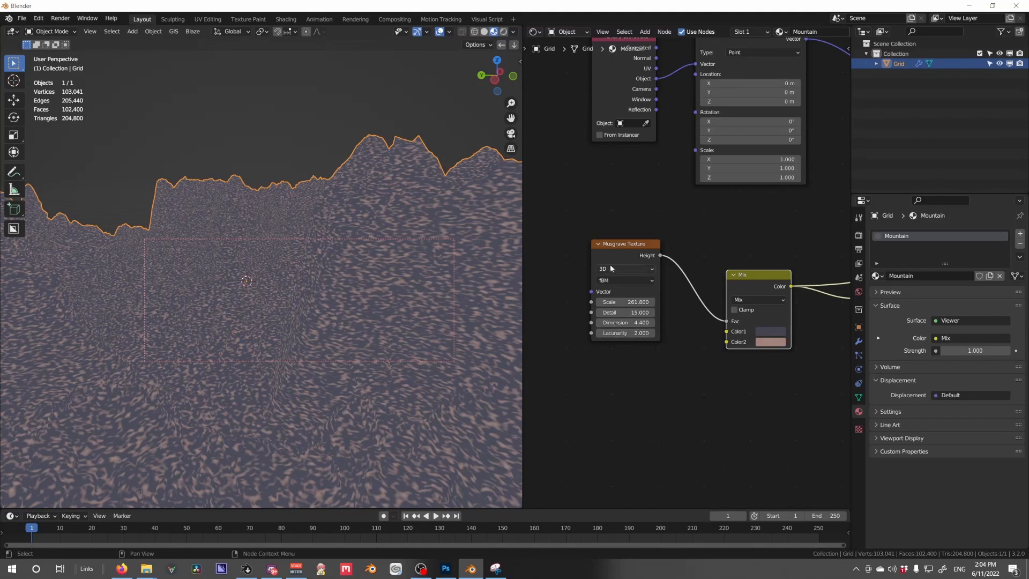
# Switch the Musgrave Texture to 4D and set its W value to 0.73.
pyautogui.click(613, 269)
pyautogui.click(612, 311)
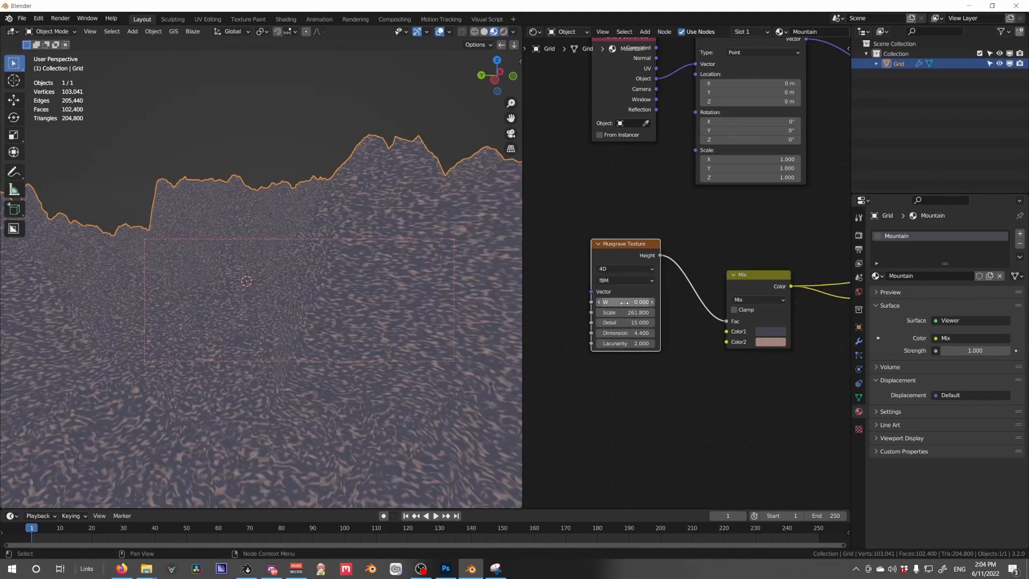
pyautogui.keyDown('shift'); pyautogui.moveTo(625, 301); pyautogui.dragTo(665, 301); pyautogui.keyUp('shift')
# Darken the Mix node's Color2 to a dark brown and Color1 to a dark blue-grey with a value of about 0.032.
pyautogui.moveTo(771, 320); pyautogui.dragTo(652, 321, button='middle')
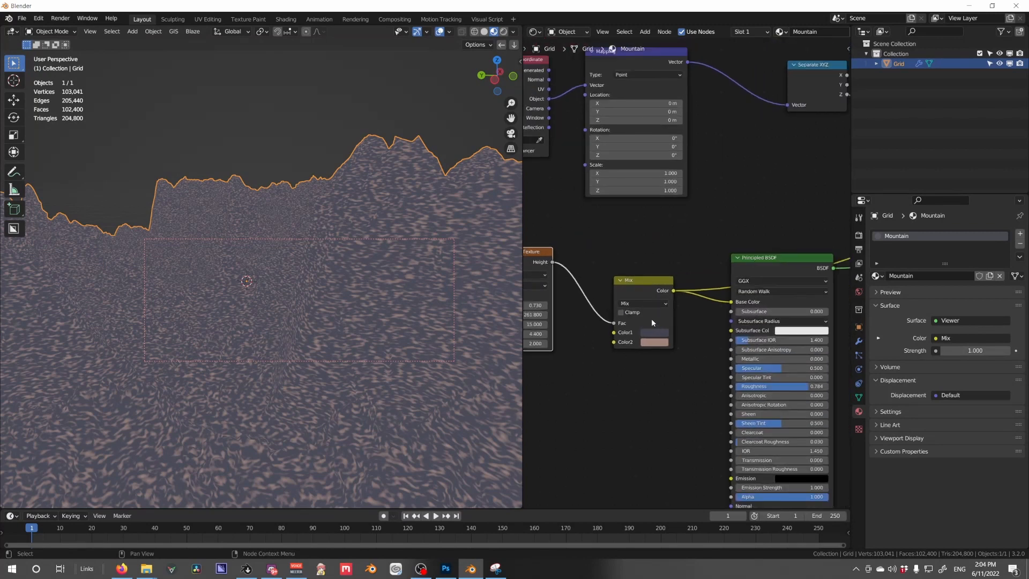
pyautogui.click(655, 342)
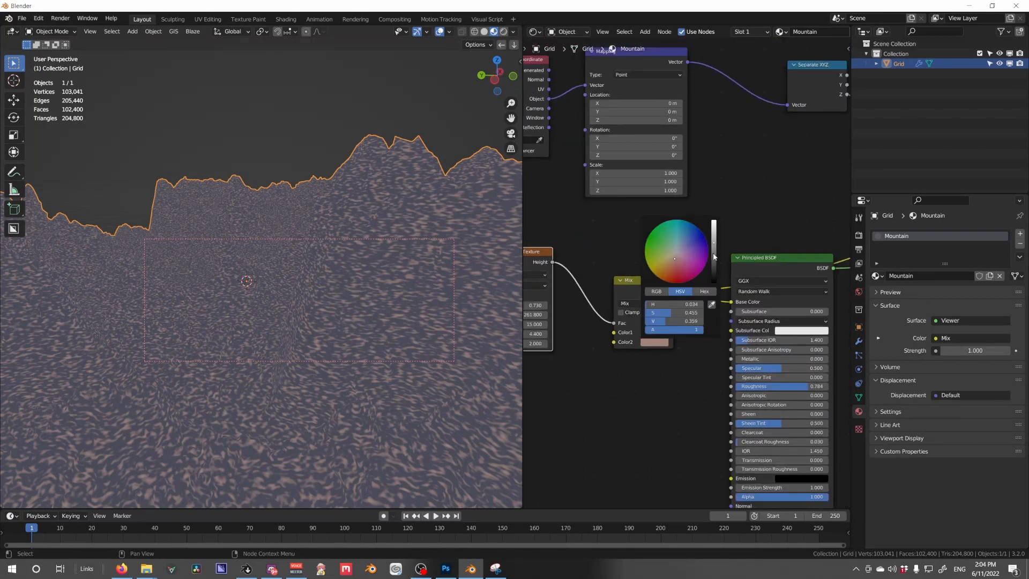
pyautogui.moveTo(714, 256)
pyautogui.mouseDown()
pyautogui.moveTo(714, 276)
pyautogui.moveTo(713, 259)
pyautogui.mouseUp()
pyautogui.click(661, 333)
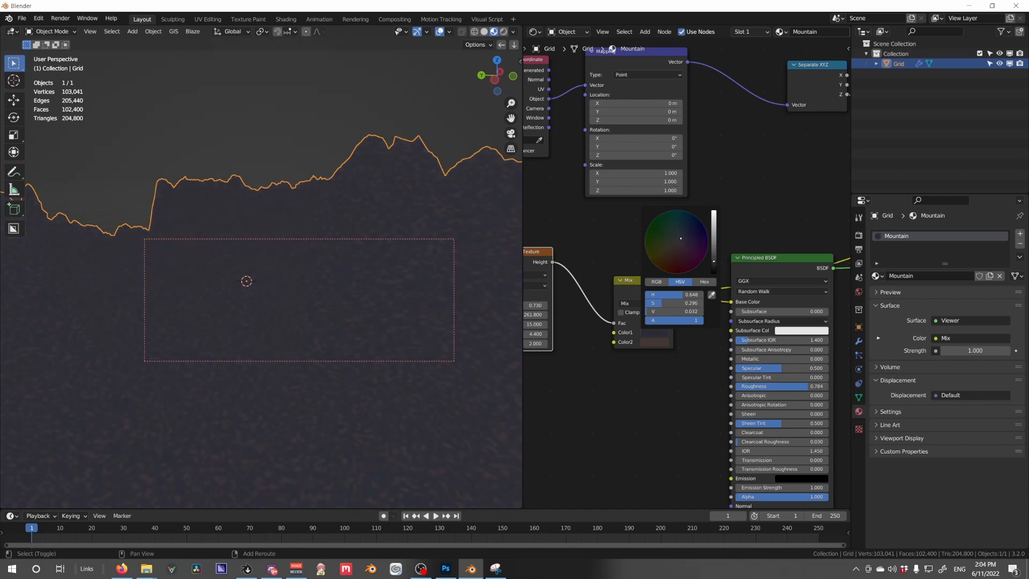
# Preview the dark Principled BSDF alone on the terrain.
pyautogui.moveTo(807, 269); pyautogui.dragTo(663, 297, button='middle')
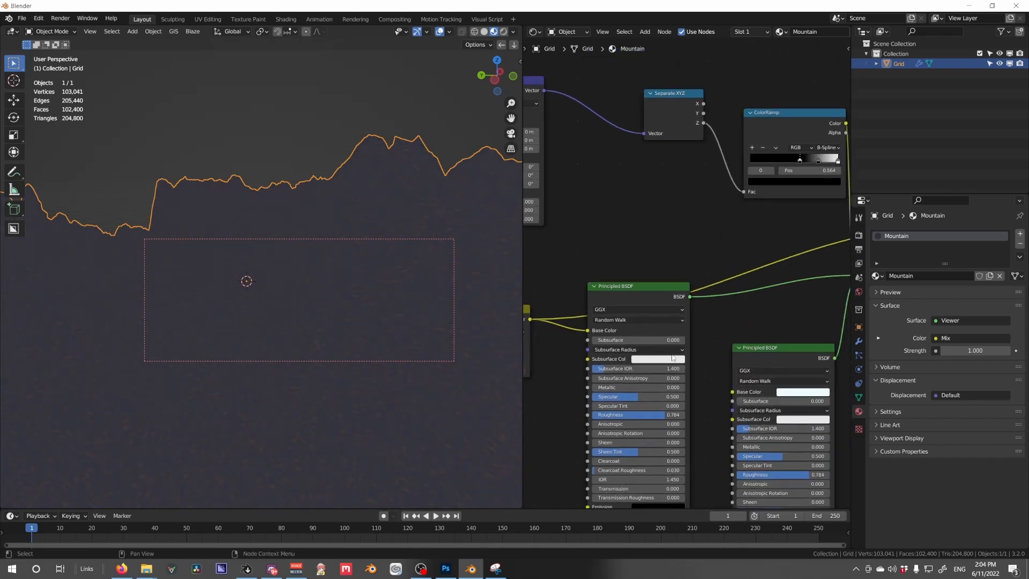
pyautogui.keyDown('ctrl'); pyautogui.keyDown('shift'); pyautogui.click(664, 296); pyautogui.keyUp('shift'); pyautogui.keyUp('ctrl')
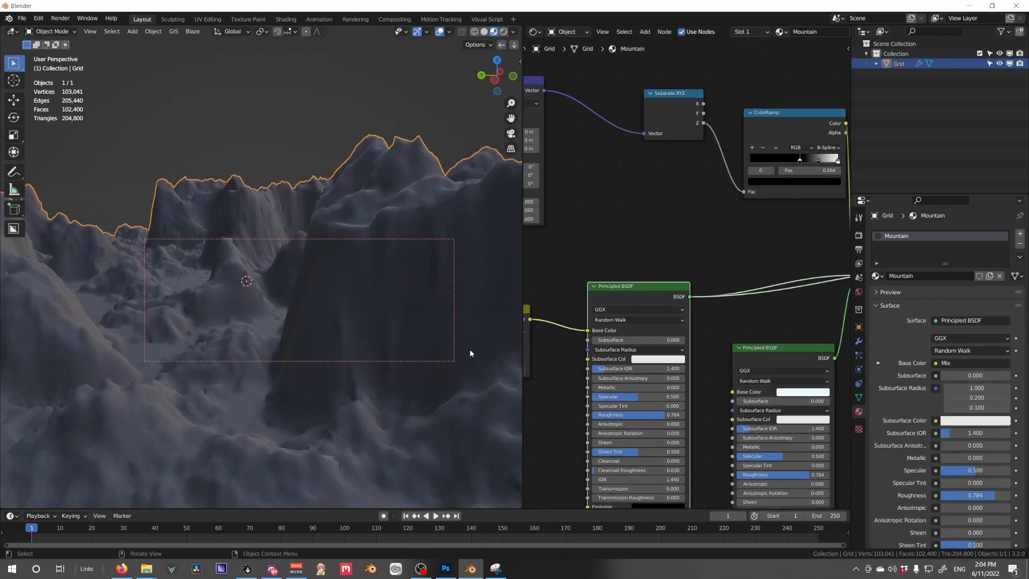
# In rendered shading, darken the rock Mix node's brown Color2 to a value of about 0.019.
pyautogui.press('z')
pyautogui.click(367, 255)
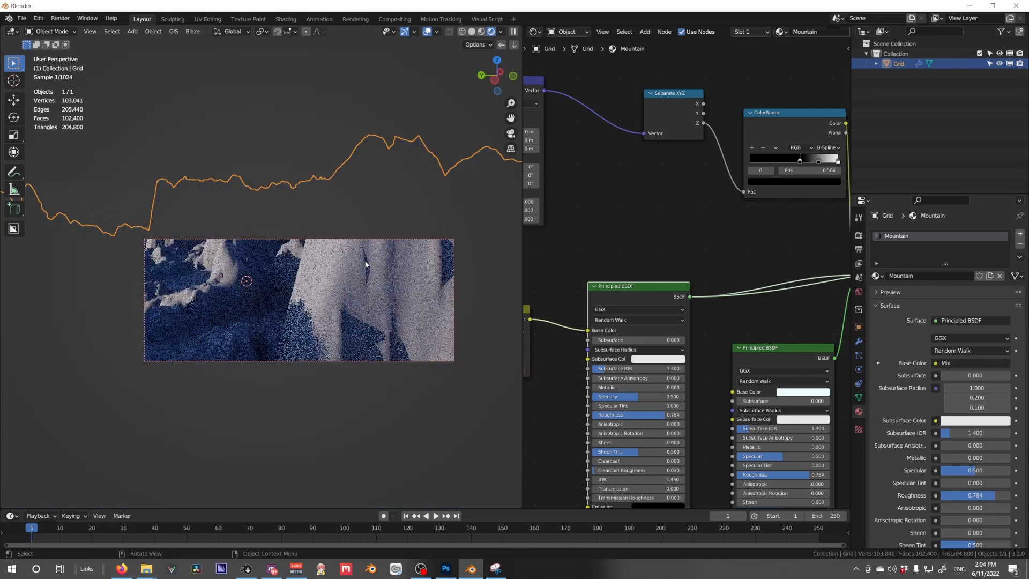
pyautogui.moveTo(489, 345); pyautogui.dragTo(606, 345, button='middle')
pyautogui.click(656, 355)
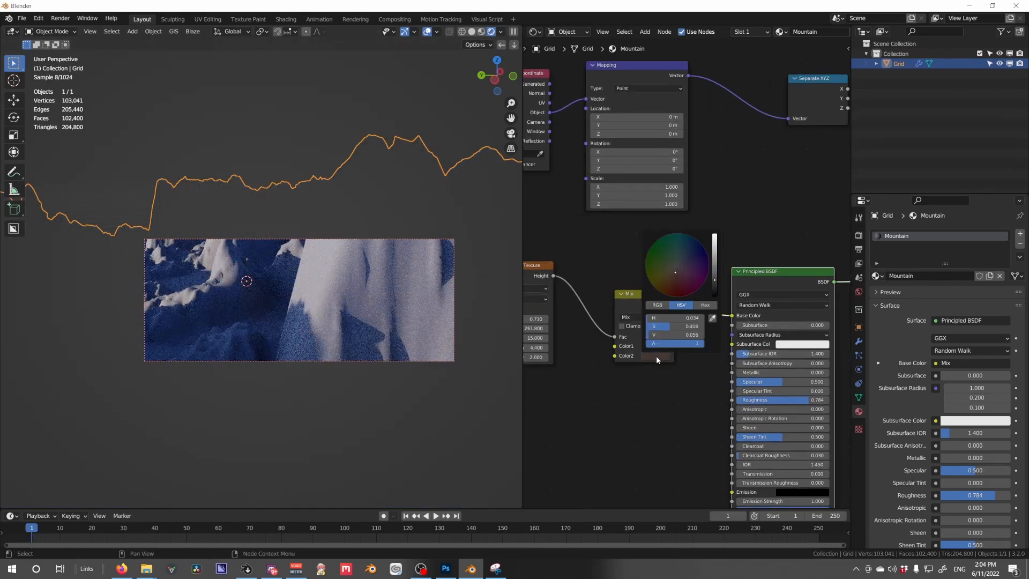
pyautogui.click(714, 287)
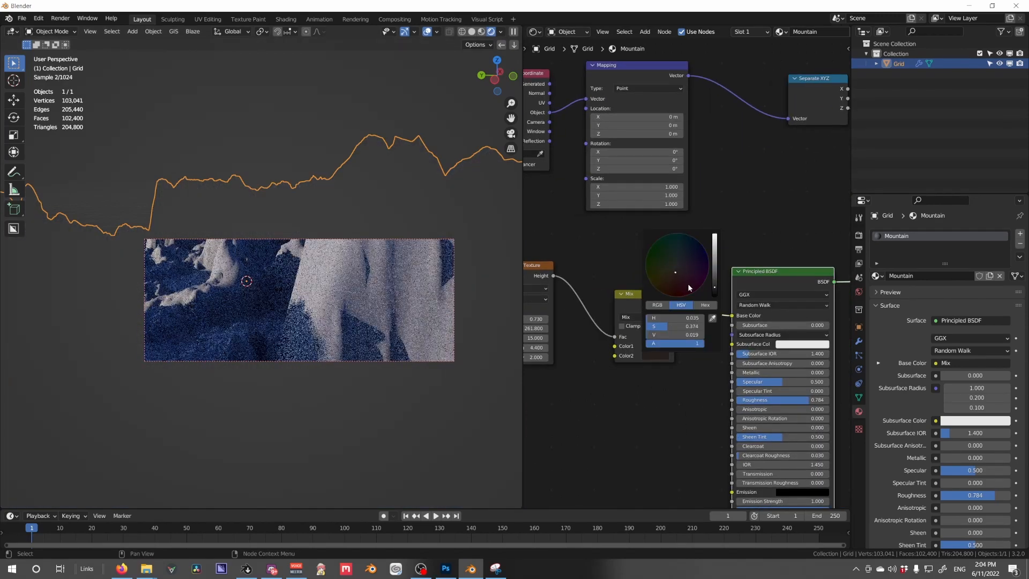
# Set the Musgrave Texture's Scale to 150.
pyautogui.moveTo(530, 365); pyautogui.dragTo(601, 376, button='middle')
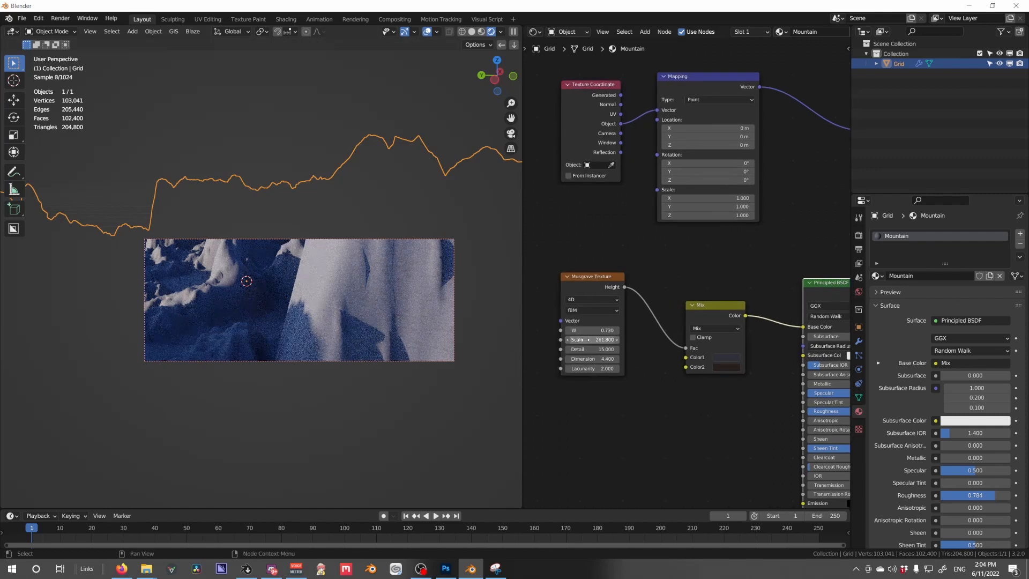
pyautogui.click(583, 339)
pyautogui.write('150')
pyautogui.press('Return')
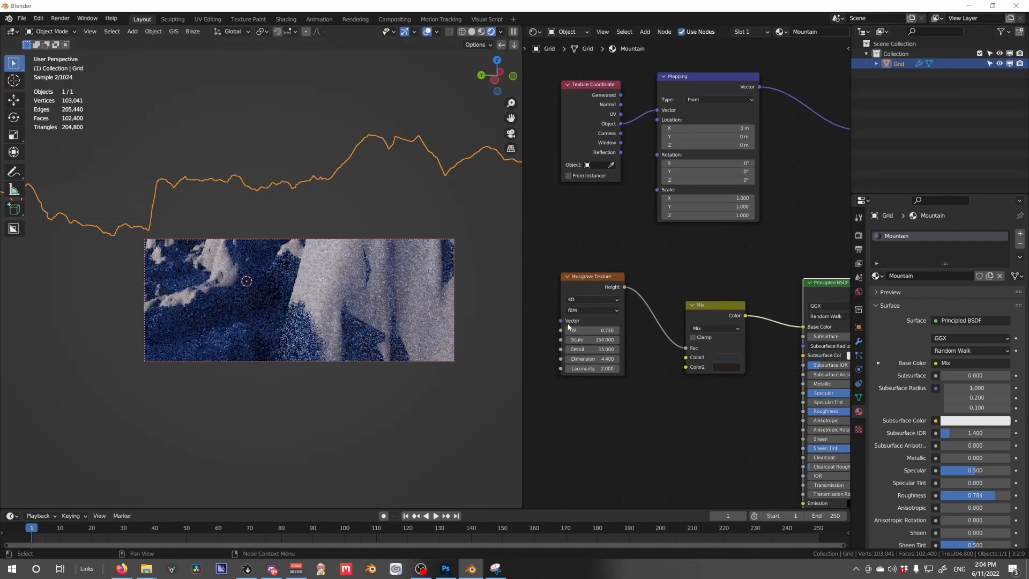
# Check the grid's Subdivision modifier settings and return to the Mountain material settings.
pyautogui.click(859, 341)
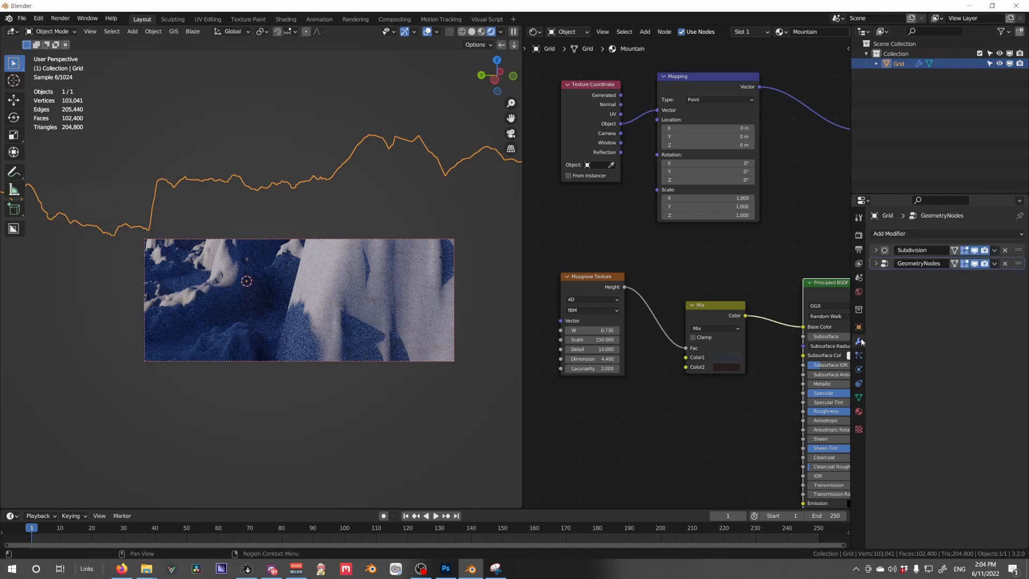
pyautogui.click(876, 250)
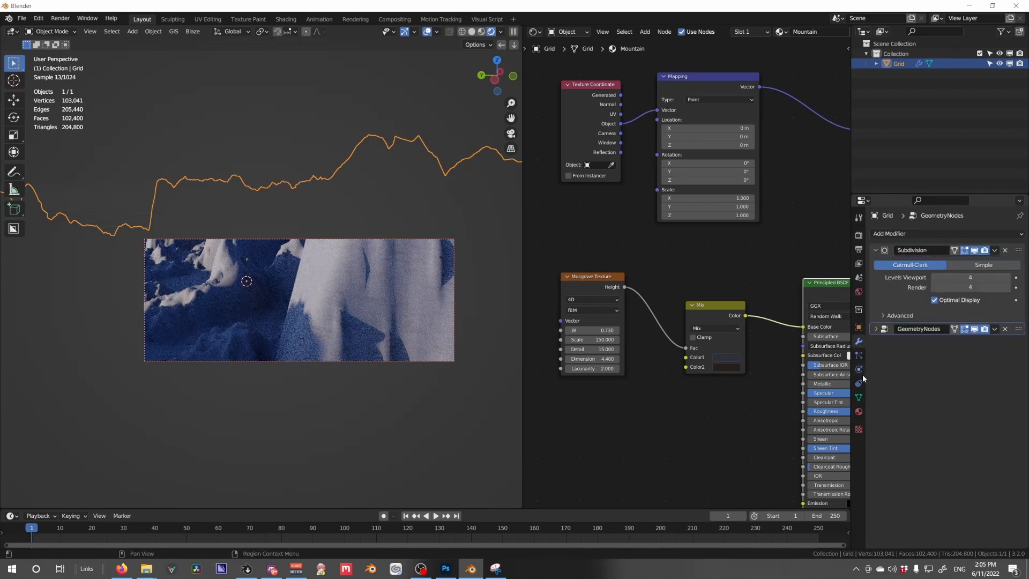
pyautogui.click(858, 411)
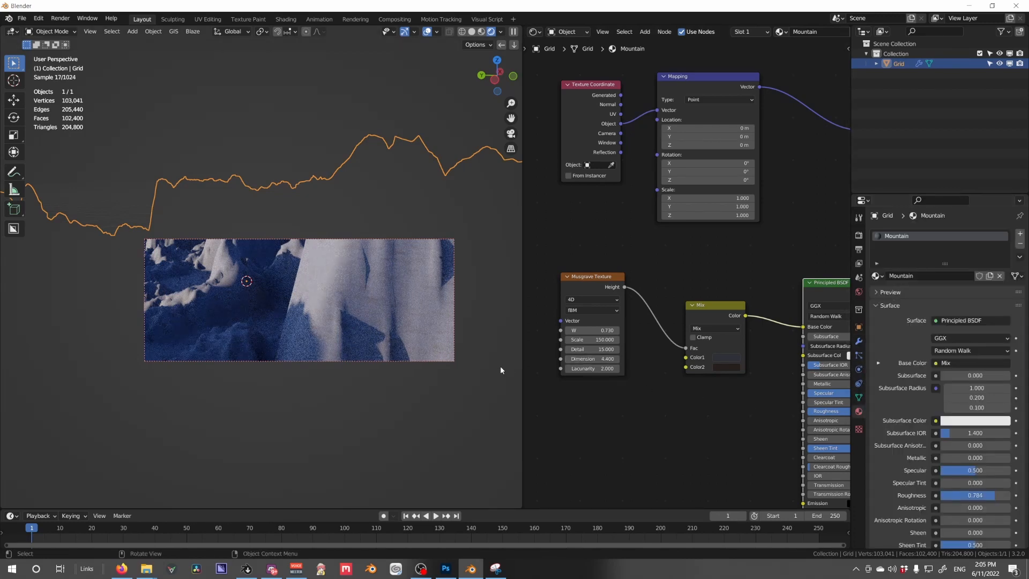
# Preview the rock Mix node's color alone on the terrain and set the Musgrave Texture's Dimension to 0.
pyautogui.scroll(-3, 430, 355)
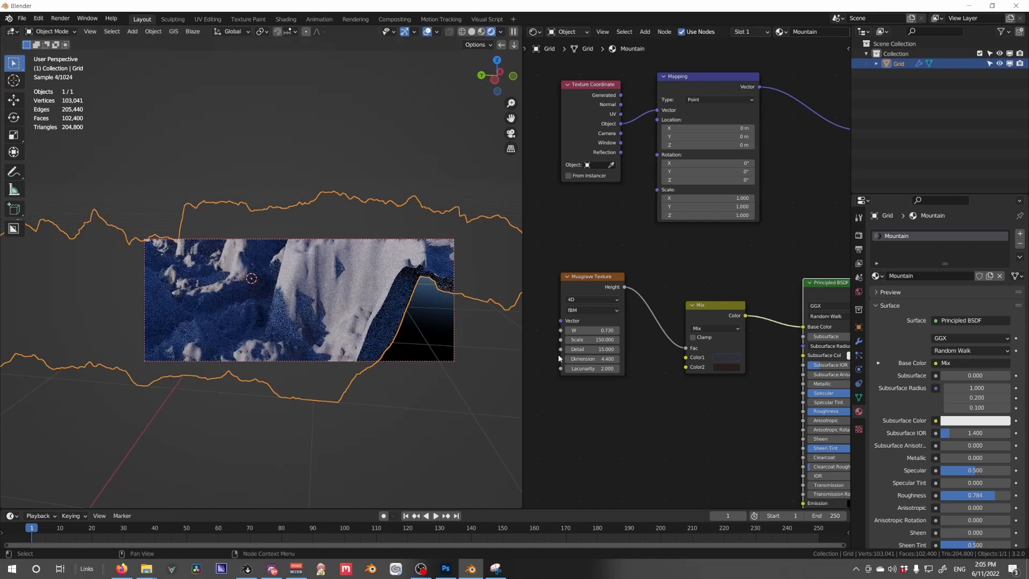
pyautogui.keyDown('ctrl'); pyautogui.keyDown('shift'); pyautogui.click(717, 314); pyautogui.keyUp('shift'); pyautogui.keyUp('ctrl')
pyautogui.press('z')
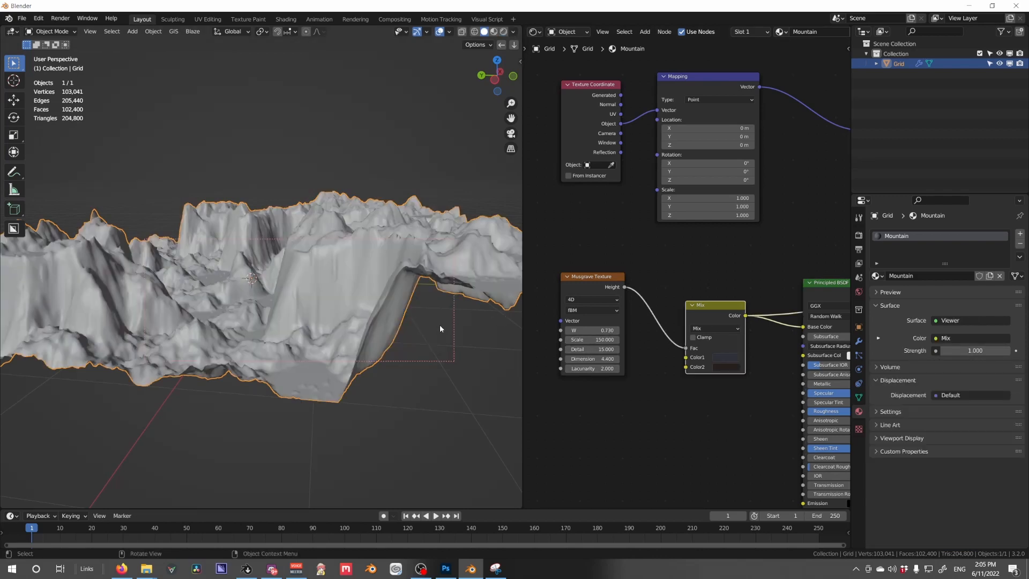
pyautogui.press('z')
pyautogui.scroll(2, 403, 274)
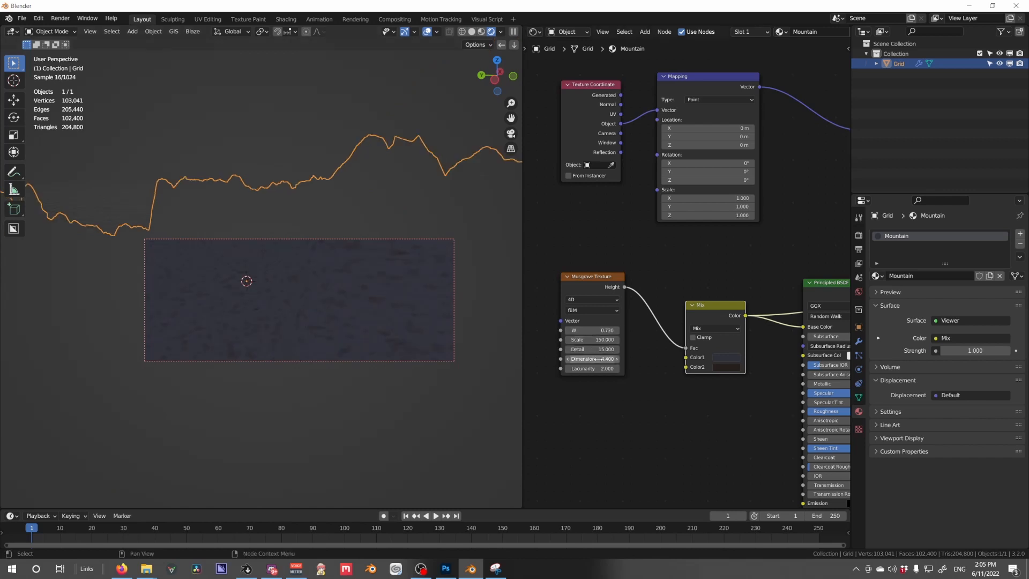
pyautogui.keyDown('shift'); pyautogui.moveTo(591, 359); pyautogui.dragTo(566, 358); pyautogui.keyUp('shift')
pyautogui.scroll(-1, 378, 347)
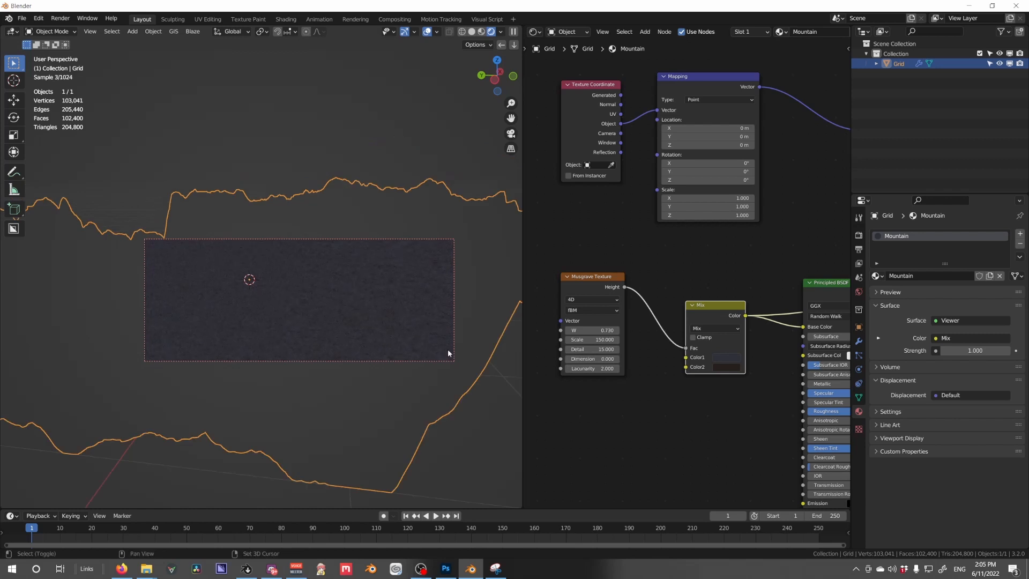
# Add Texture Coordinate and Mapping nodes to the Musgrave Texture and space them apart.
pyautogui.moveTo(607, 356); pyautogui.dragTo(710, 327, button='middle')
pyautogui.scroll(2, 643, 348)
pyautogui.click(782, 297)
pyautogui.hotkey('ctrl', 't')
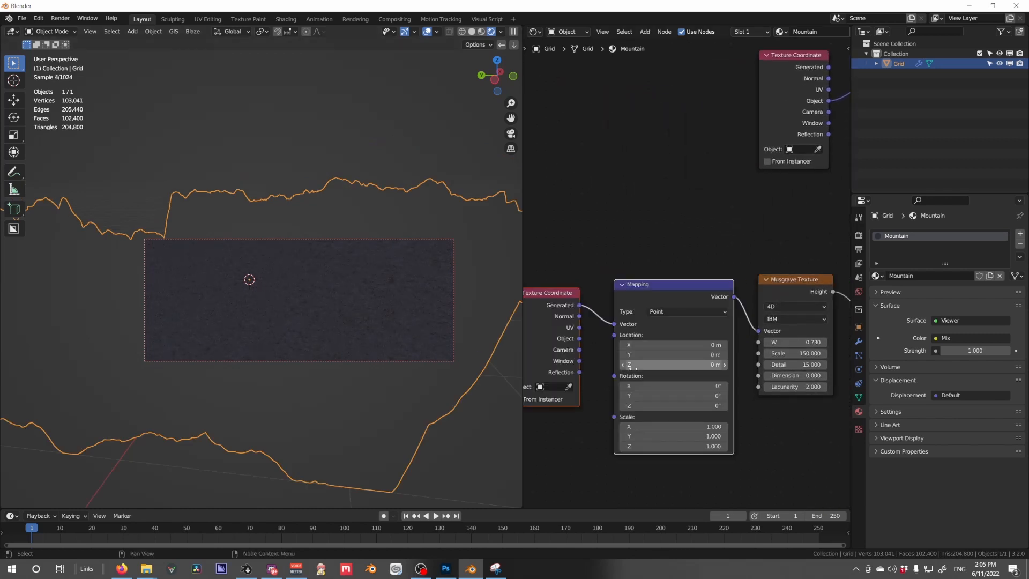
pyautogui.moveTo(587, 343); pyautogui.dragTo(670, 335, button='middle')
pyautogui.click(648, 234)
pyautogui.moveTo(645, 300); pyautogui.dragTo(562, 314)
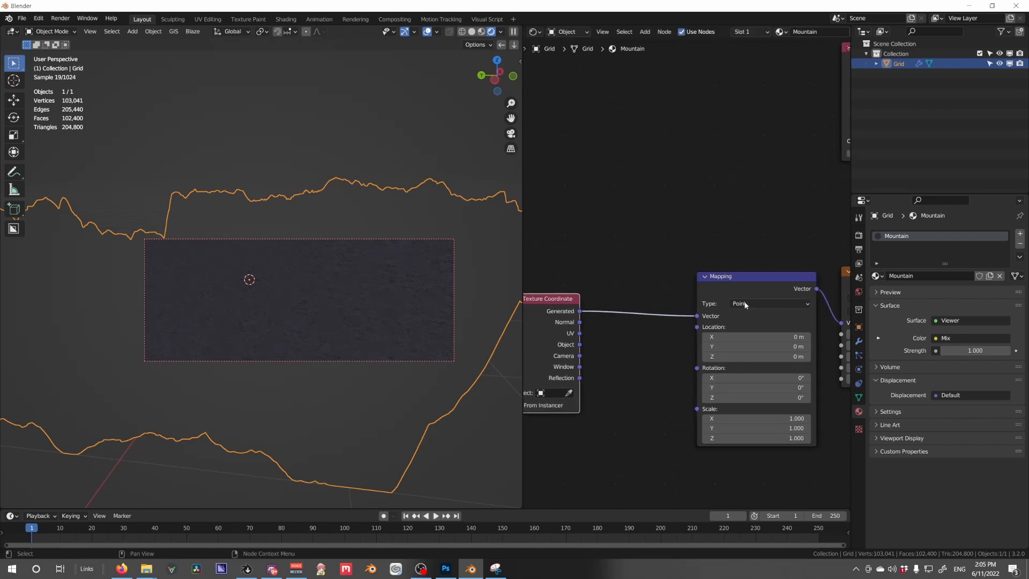
pyautogui.moveTo(749, 288); pyautogui.dragTo(734, 278)
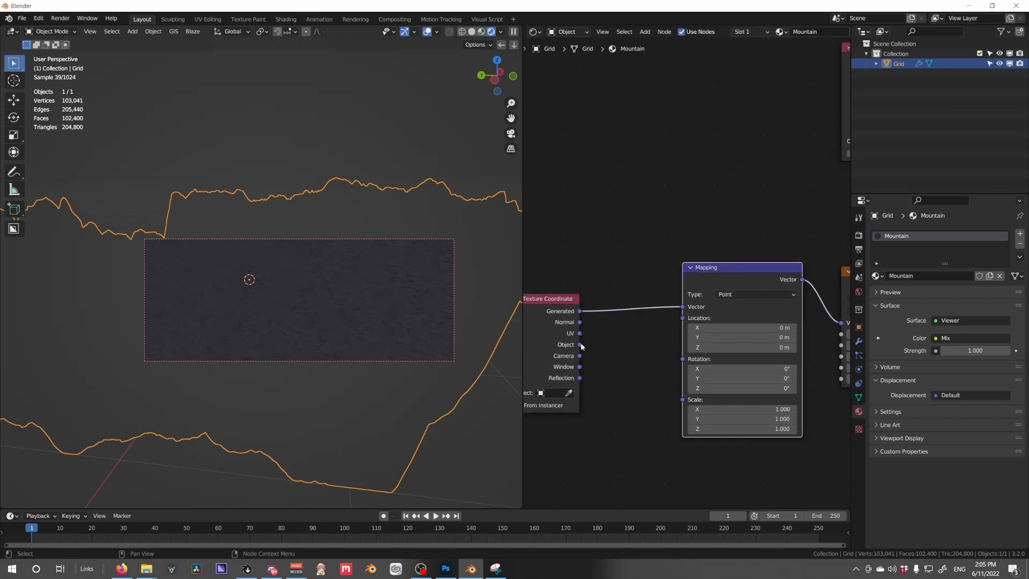
# Try Object coordinates as the new Mapping node's vector input and restore the Generated connection.
pyautogui.moveTo(581, 344); pyautogui.dragTo(683, 307)
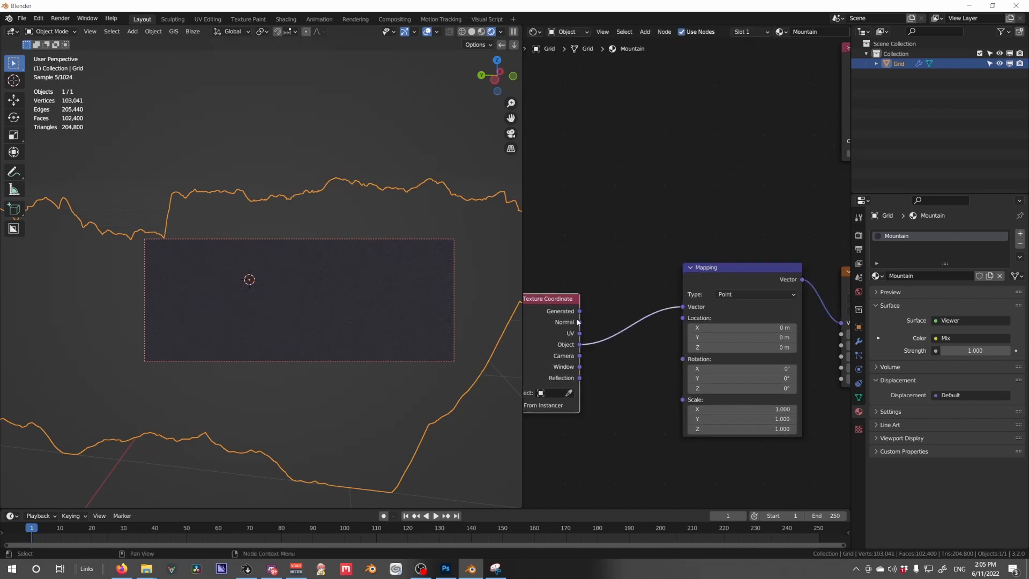
pyautogui.moveTo(579, 311); pyautogui.dragTo(681, 308)
# Make room beside the Texture Coordinate node and insert a MixRGB node on its link to Mapping.
pyautogui.moveTo(622, 357); pyautogui.dragTo(700, 346, button='middle')
pyautogui.scroll(1, 700, 346)
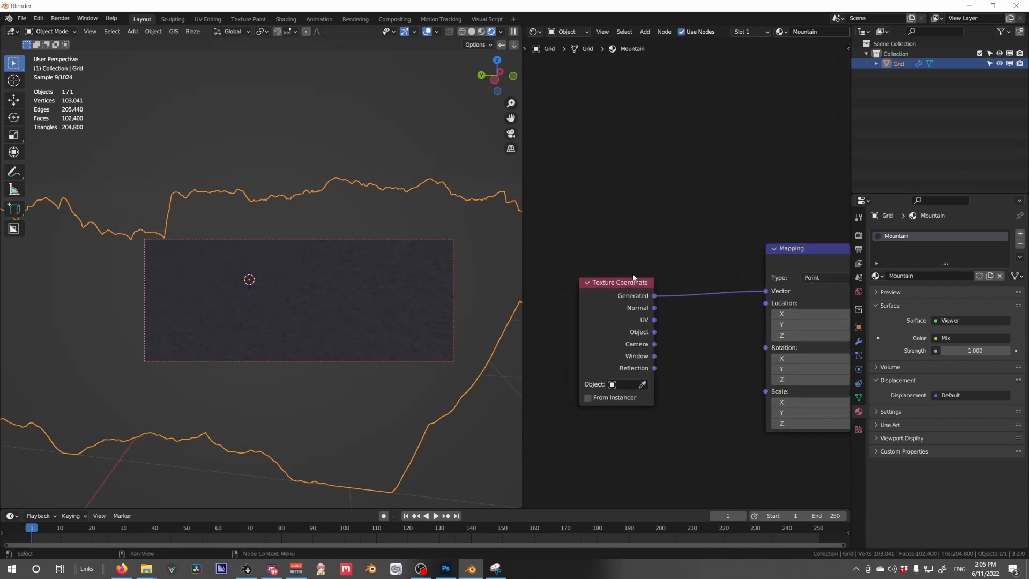
pyautogui.moveTo(633, 278); pyautogui.dragTo(537, 279)
pyautogui.hotkey('shift', 'a')
pyautogui.moveTo(683, 242)
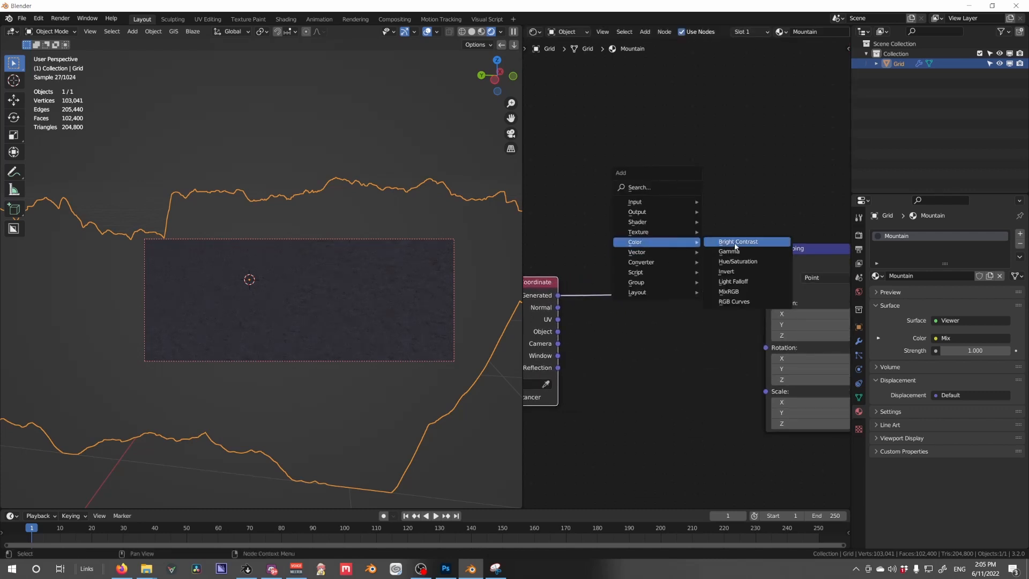
pyautogui.click(728, 291)
pyautogui.click(626, 267)
# Feed the new Mix node's Color2 from the Generated coordinates through a Noise Texture with Detail 15.
pyautogui.hotkey('shift', 'a')
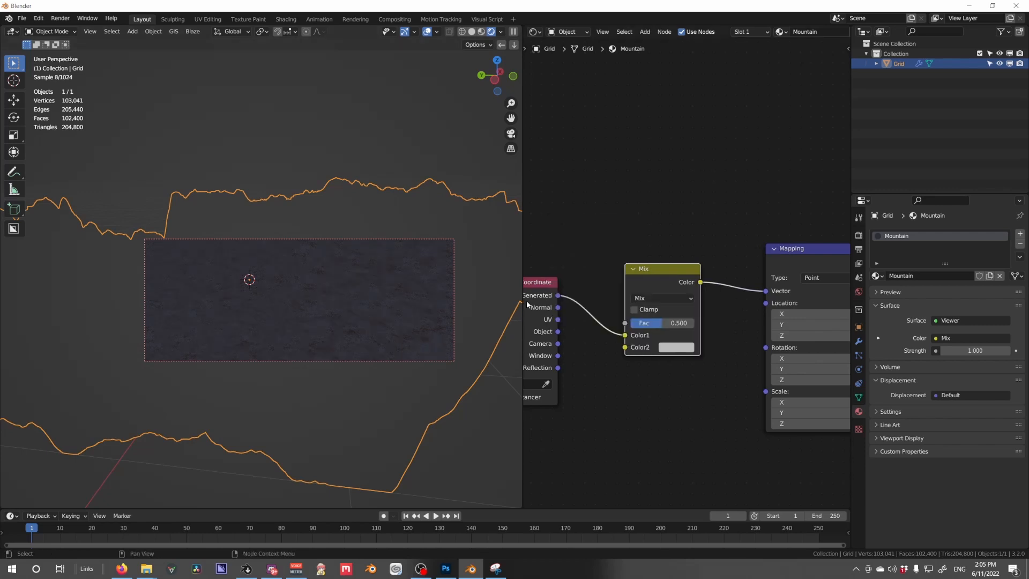
pyautogui.moveTo(558, 296); pyautogui.dragTo(624, 347)
pyautogui.hotkey('shift', 'a')
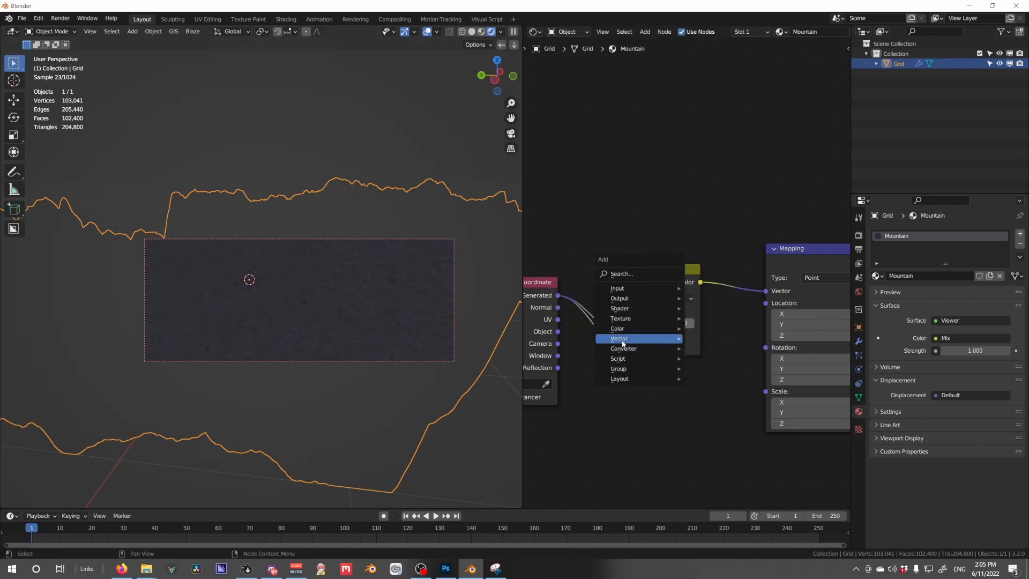
pyautogui.moveTo(629, 321)
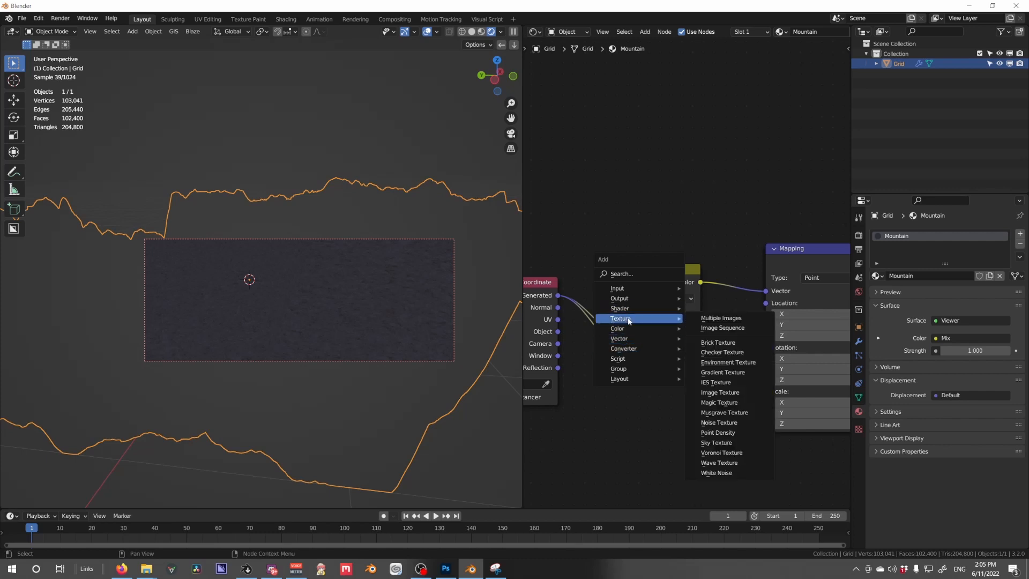
pyautogui.click(718, 423)
pyautogui.click(618, 396)
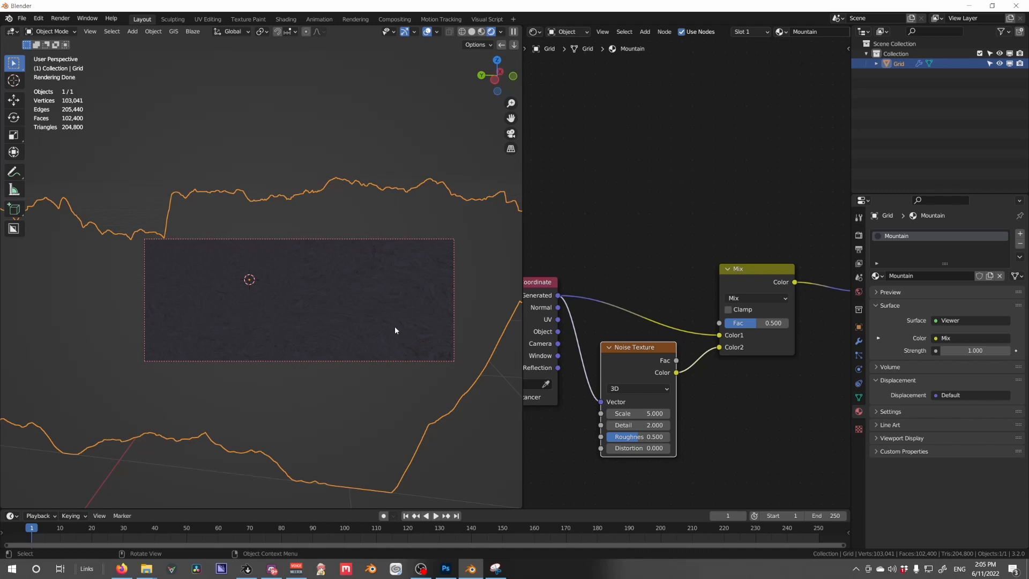
pyautogui.moveTo(632, 424); pyautogui.dragTo(691, 425)
# Inspect the distorted rock color on the terrain in material preview and return to solid shading.
pyautogui.press('z')
pyautogui.click(402, 359)
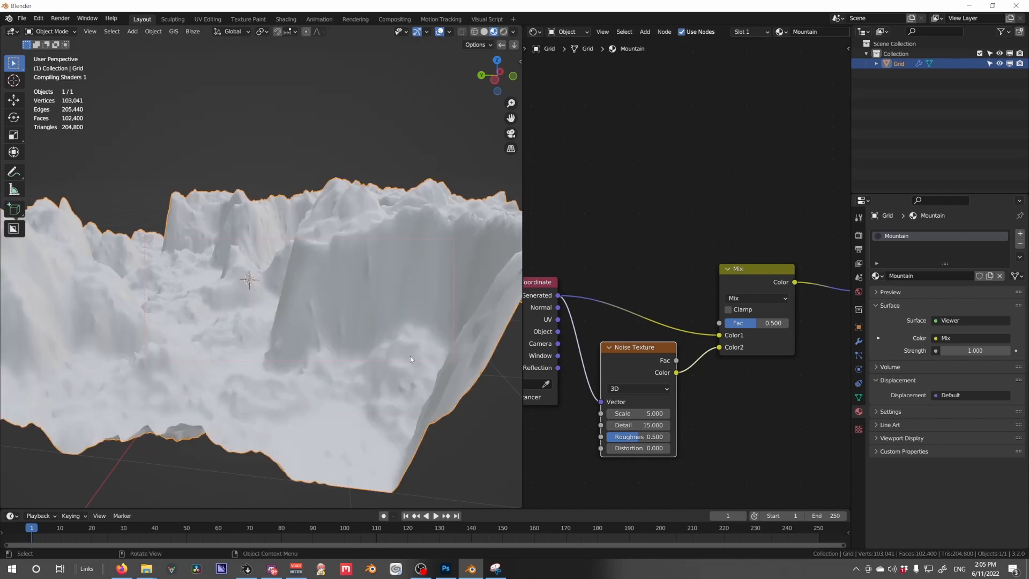
pyautogui.scroll(5, 410, 356)
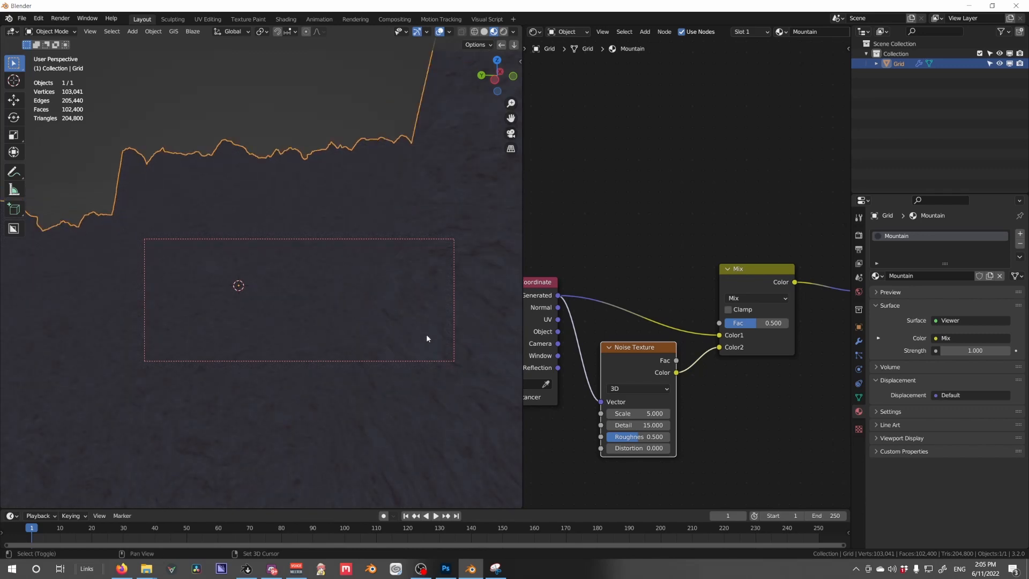
pyautogui.keyDown('shift'); pyautogui.moveTo(427, 338); pyautogui.dragTo(373, 367, button='middle'); pyautogui.keyUp('shift')
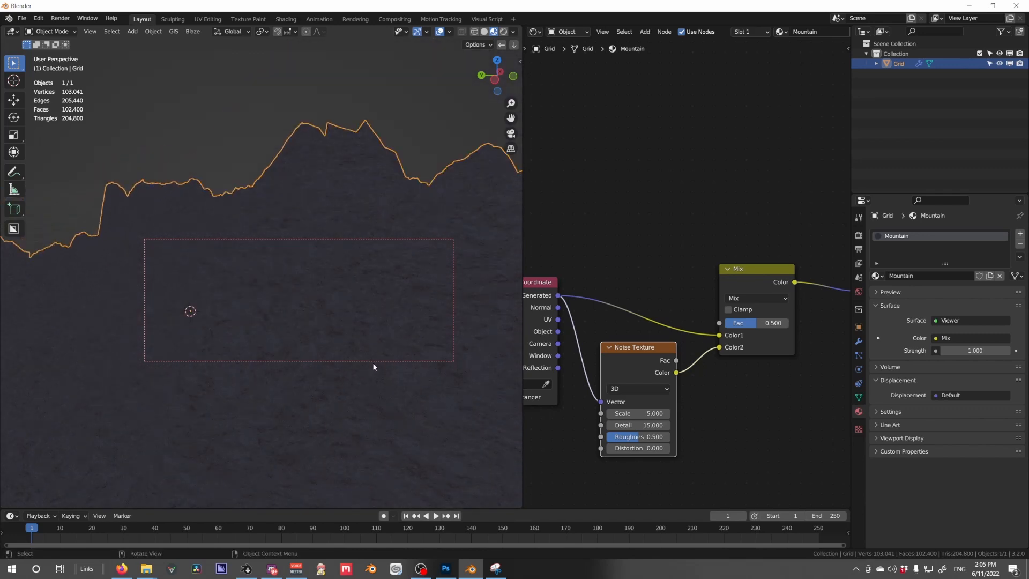
pyautogui.scroll(-2, 374, 364)
pyautogui.press('z')
pyautogui.click(429, 356)
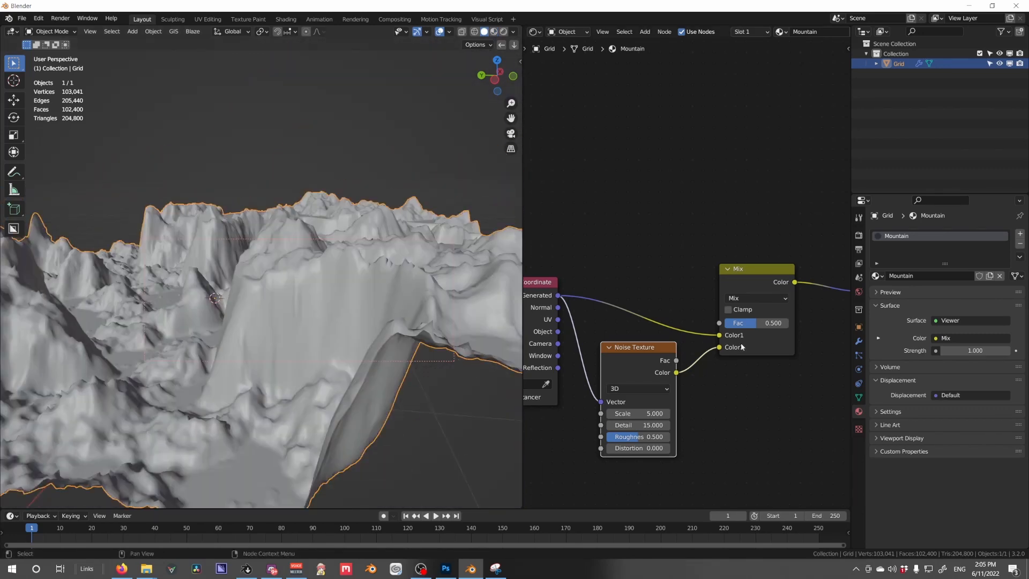
# Route the Mix Shader back to the Material Output and view the snowy terrain in rendered shading.
pyautogui.scroll(-2, 741, 347)
pyautogui.moveTo(752, 356); pyautogui.dragTo(561, 387, button='middle')
pyautogui.moveTo(723, 331); pyautogui.dragTo(608, 351, button='middle')
pyautogui.moveTo(775, 348); pyautogui.dragTo(585, 348, button='middle')
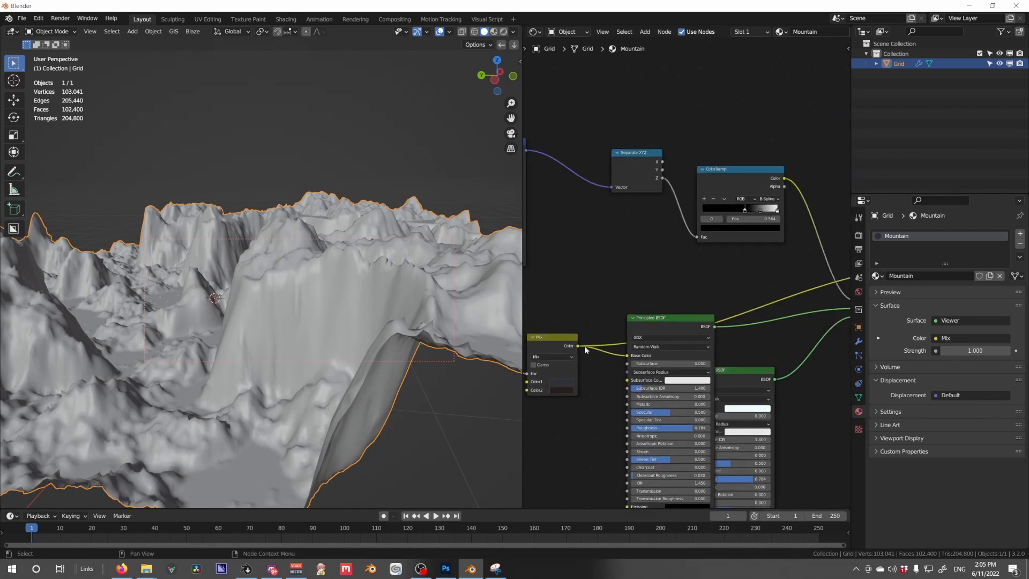
pyautogui.moveTo(745, 367); pyautogui.dragTo(621, 383, button='middle')
pyautogui.keyDown('ctrl'); pyautogui.keyDown('shift'); pyautogui.click(748, 309); pyautogui.keyUp('shift'); pyautogui.keyUp('ctrl')
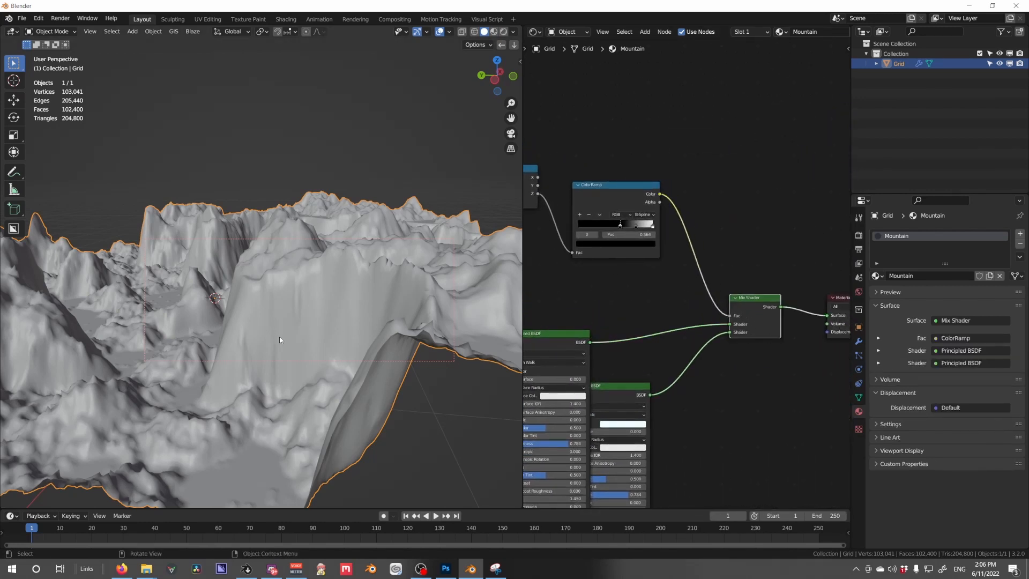
pyautogui.press('z')
pyautogui.click(295, 281)
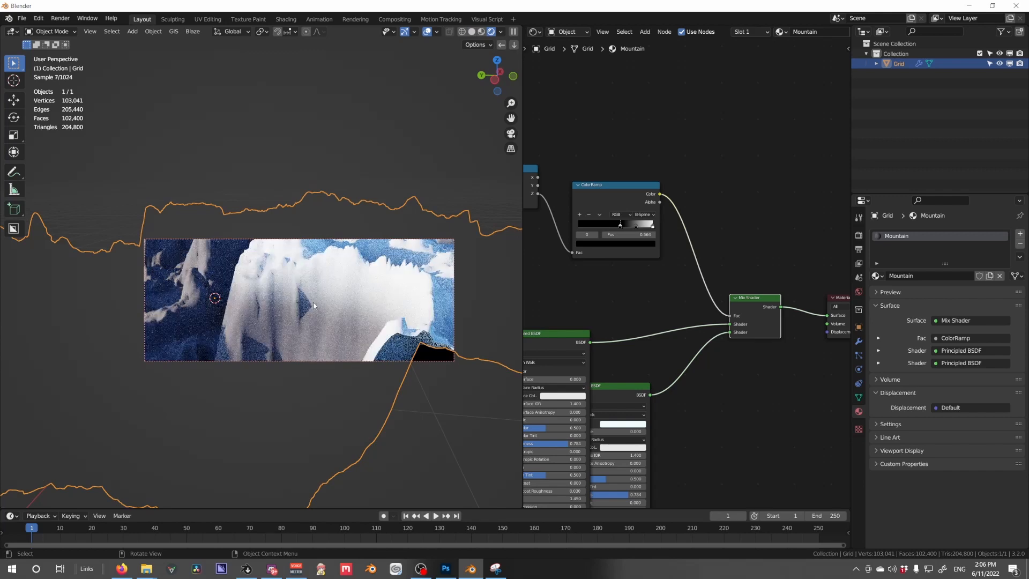
pyautogui.moveTo(313, 305); pyautogui.dragTo(356, 305, button='middle')
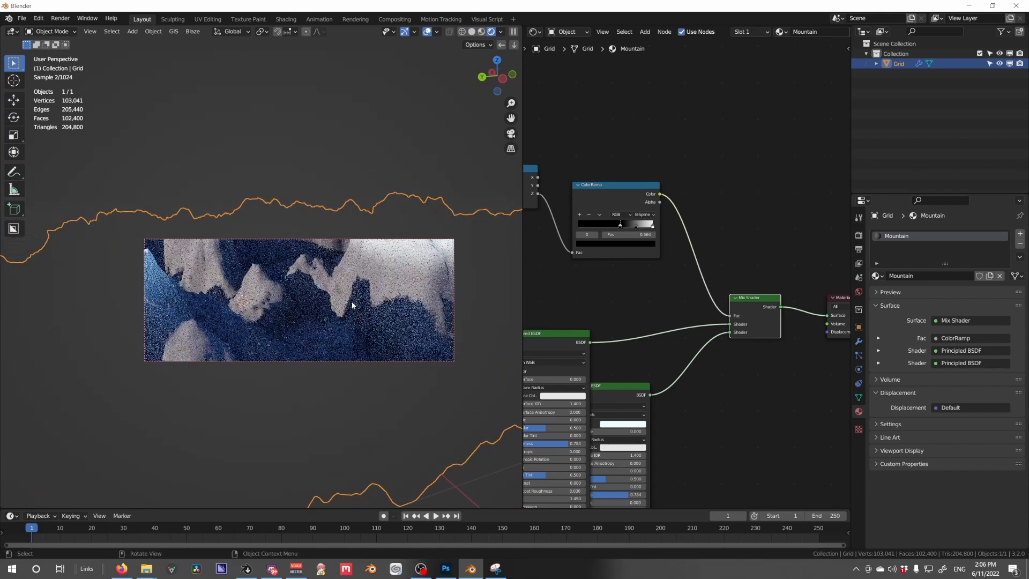
# Try a Scale of 100 on the Musgrave Texture and reduce it to 50.
pyautogui.moveTo(616, 444); pyautogui.dragTo(748, 407, button='middle')
pyautogui.scroll(5, 721, 395)
pyautogui.moveTo(610, 409); pyautogui.dragTo(757, 393, button='middle')
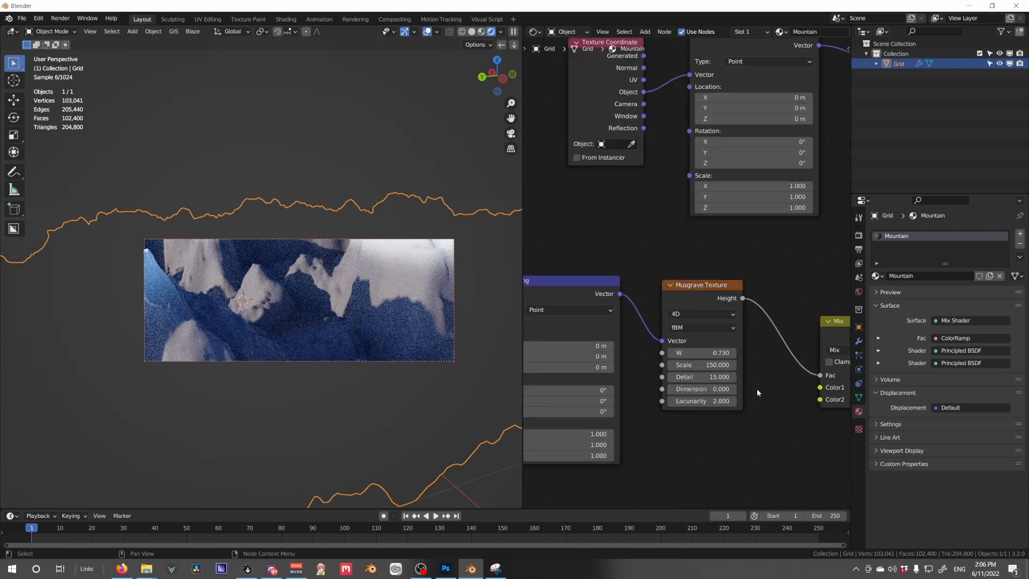
pyautogui.click(706, 365)
pyautogui.write('100')
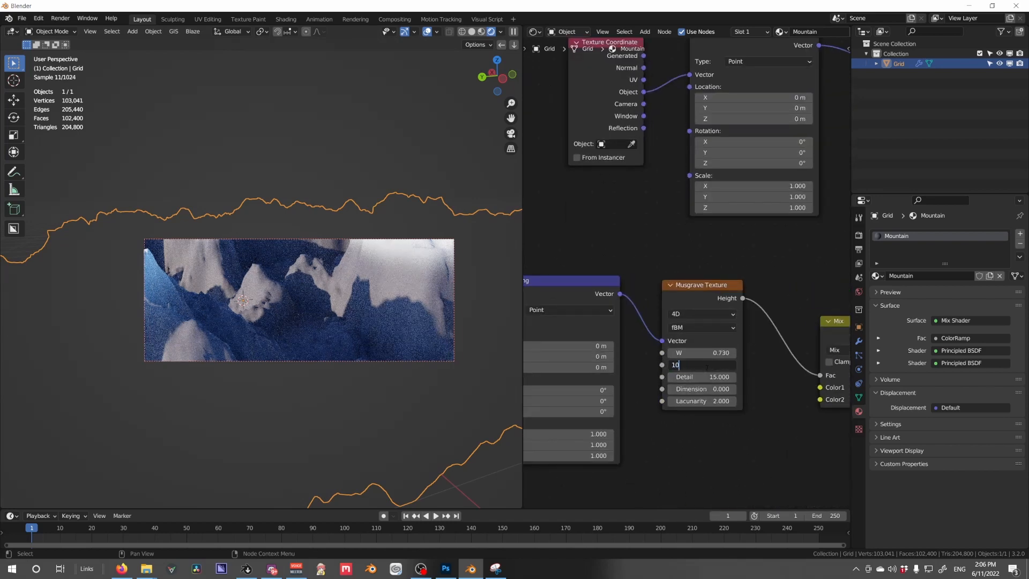
pyautogui.press('Return')
pyautogui.click(706, 366)
pyautogui.write('50')
pyautogui.press('Return')
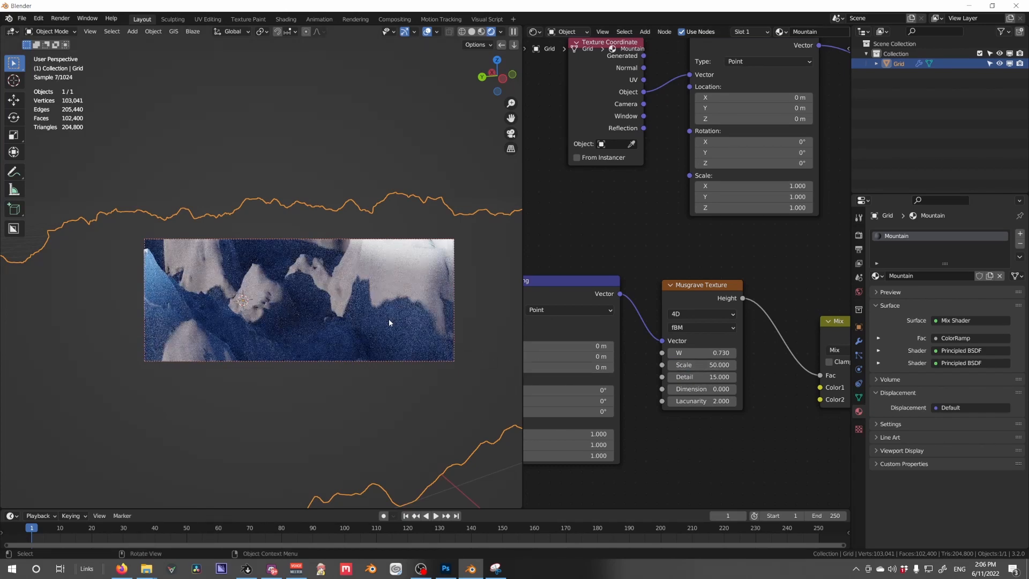
# Enable viewport denoising in the Cycles render sampling settings and check the denoised terrain.
pyautogui.moveTo(388, 318); pyautogui.dragTo(342, 312, button='middle')
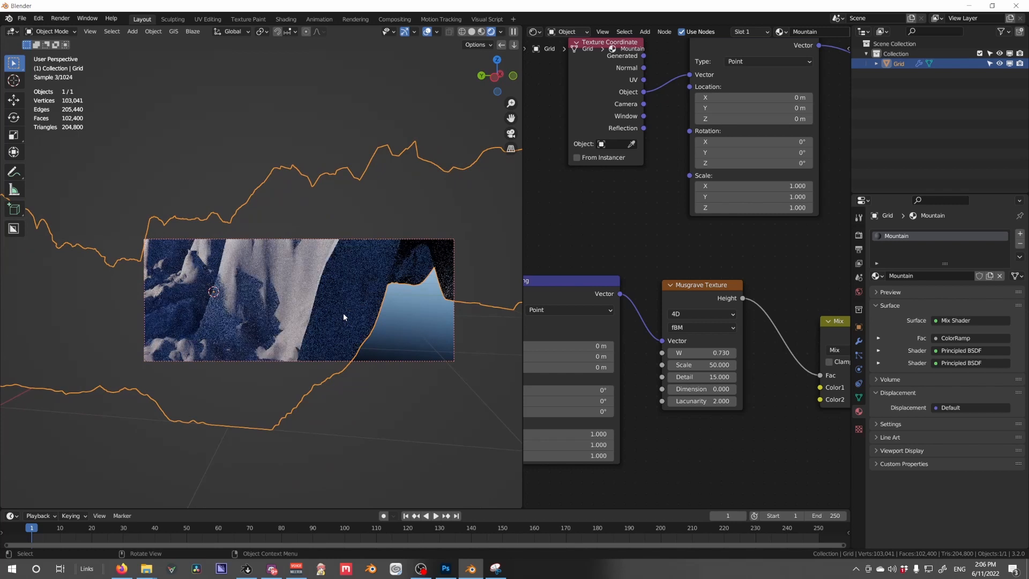
pyautogui.click(859, 246)
pyautogui.click(858, 235)
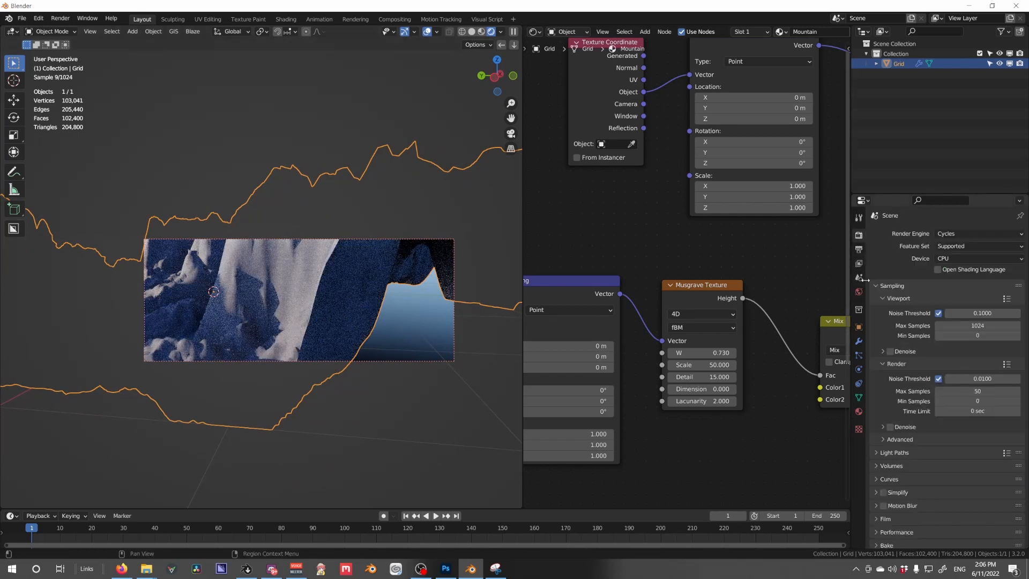
pyautogui.click(894, 351)
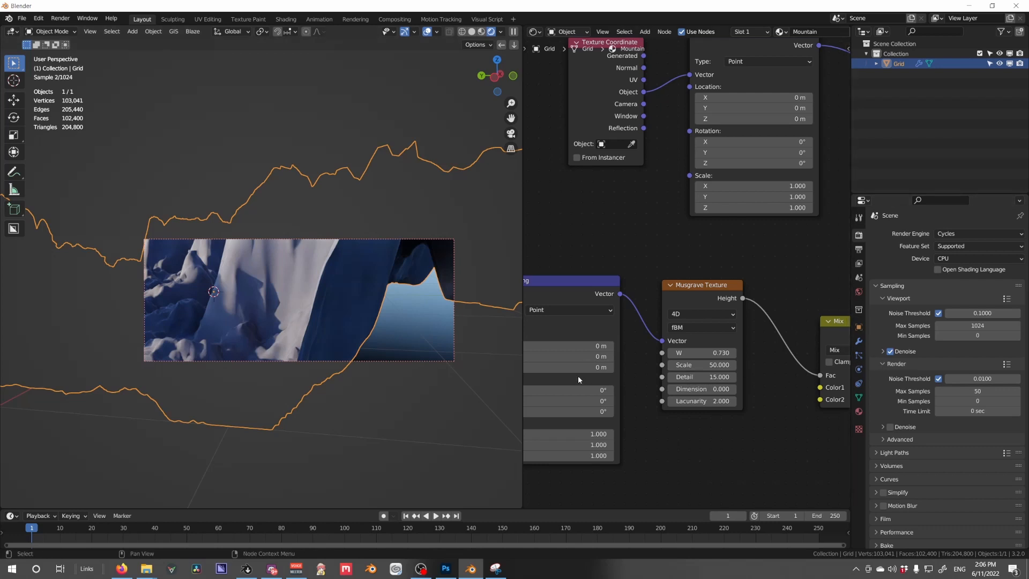
pyautogui.moveTo(253, 367); pyautogui.dragTo(272, 375, button='middle')
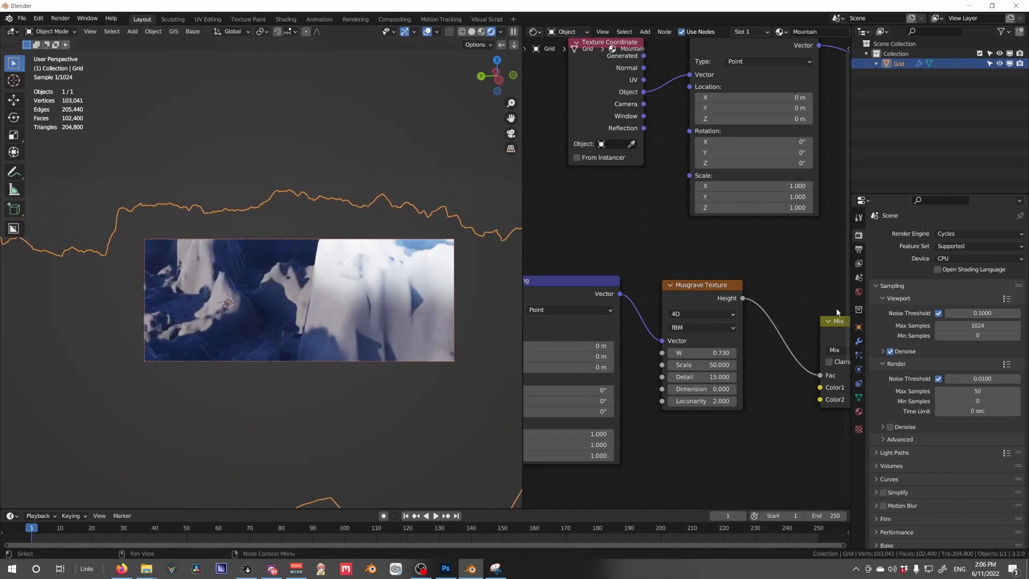
# Set the Subdivision modifier's Render level to 6 on the Grid and inspect the terrain in rendered shading.
pyautogui.click(858, 341)
pyautogui.click(1005, 288)
pyautogui.click(1006, 288)
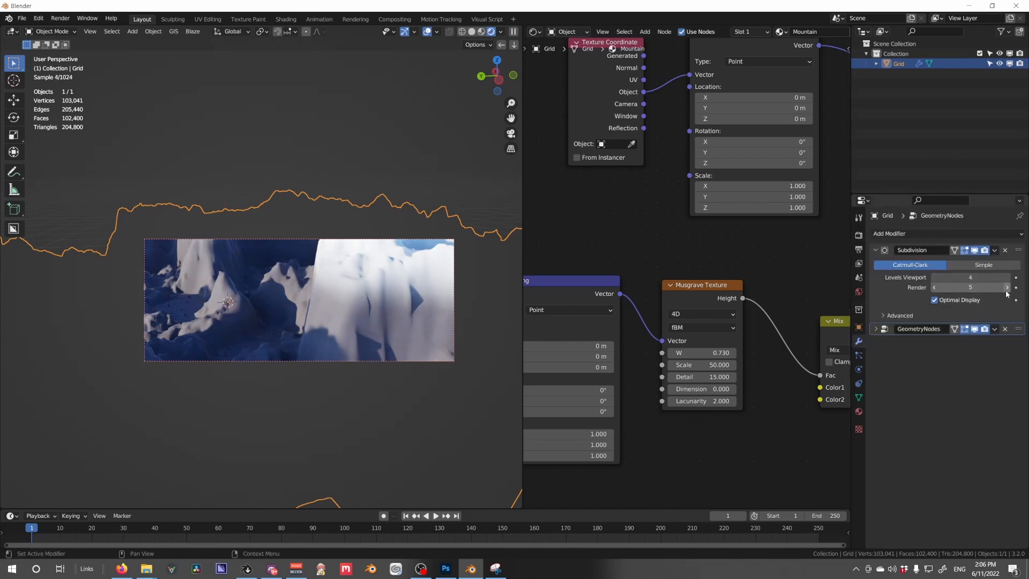
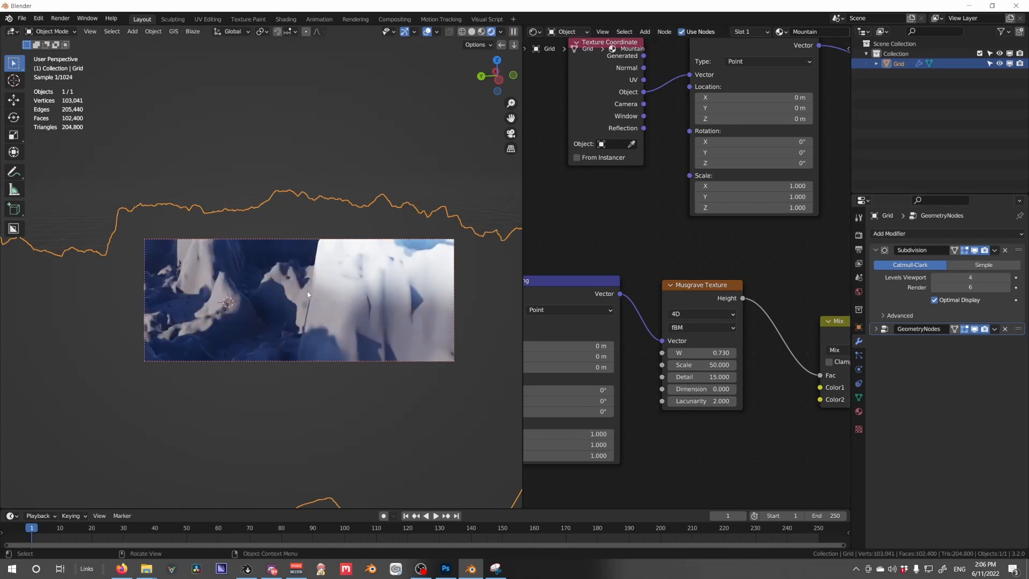
pyautogui.hotkey('ctrl', '4')
pyautogui.press('z')
pyautogui.moveTo(316, 311); pyautogui.dragTo(360, 302, button='middle')
pyautogui.press('z')
pyautogui.click(367, 256)
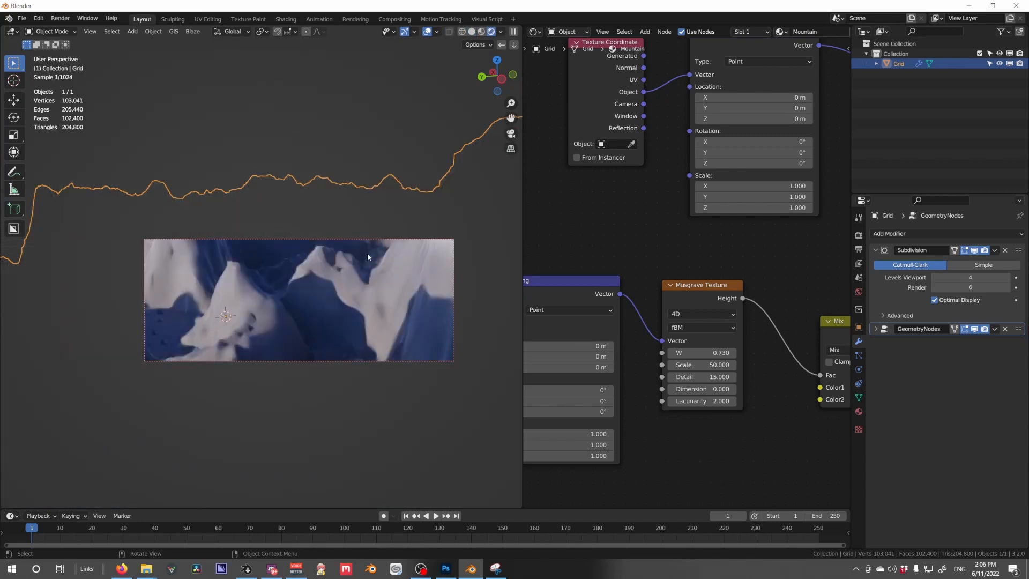
# Expand the Grid object's Shading settings and set the Shadow Terminator's Shading Offset to 0.1.
pyautogui.click(859, 327)
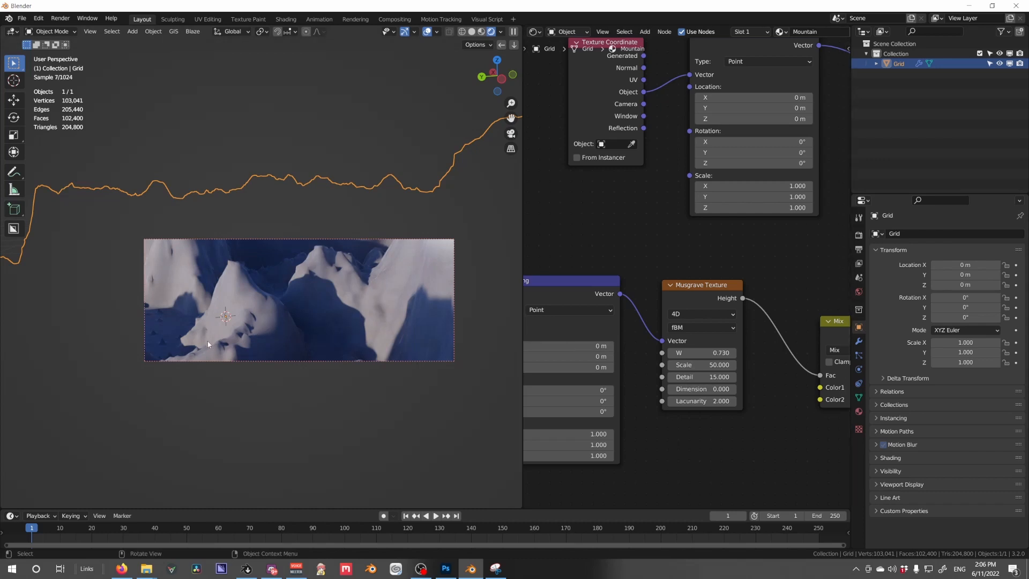
pyautogui.click(877, 458)
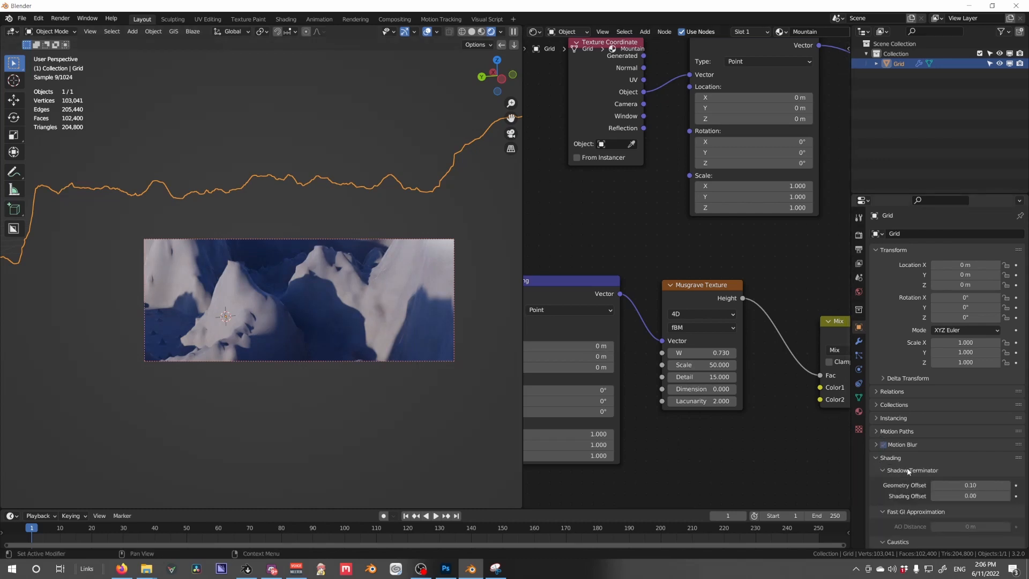
pyautogui.scroll(-3, 909, 462)
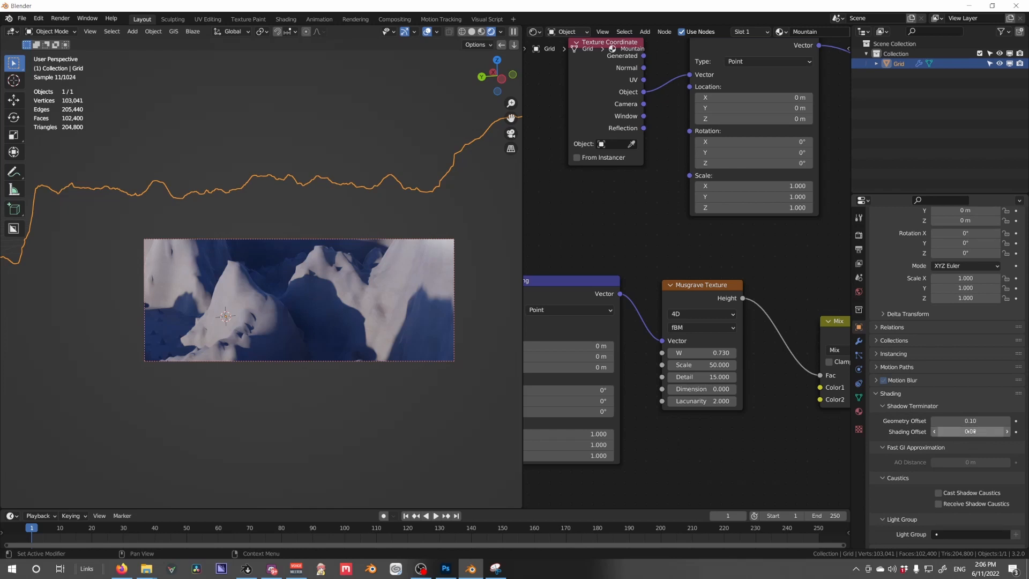
pyautogui.click(971, 431)
pyautogui.write('0.1')
pyautogui.press('Return')
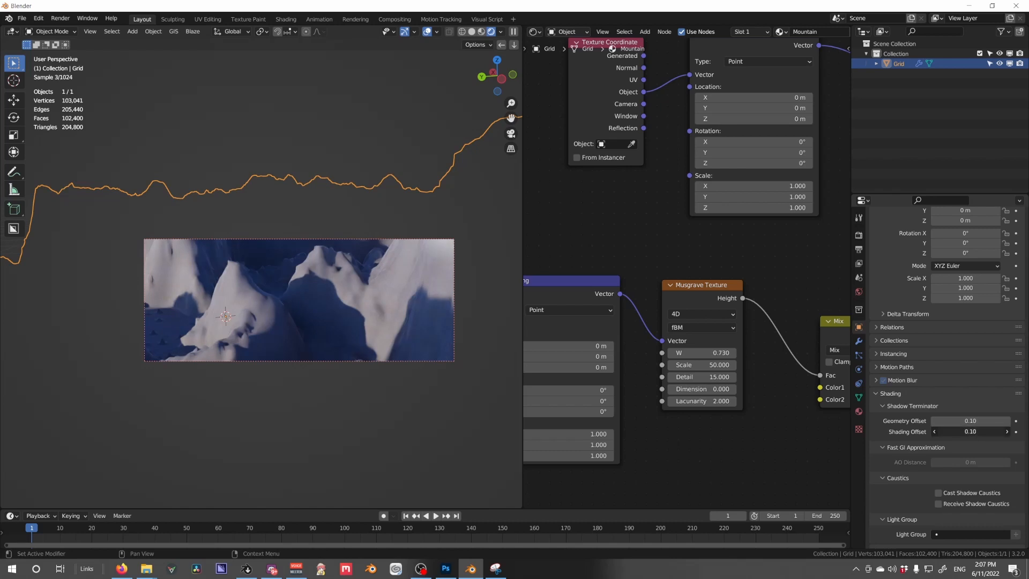
# Try a Shadow Terminator Shading Offset of 0.82 on the Grid and reduce it to 0.5.
pyautogui.moveTo(968, 432); pyautogui.dragTo(1005, 431)
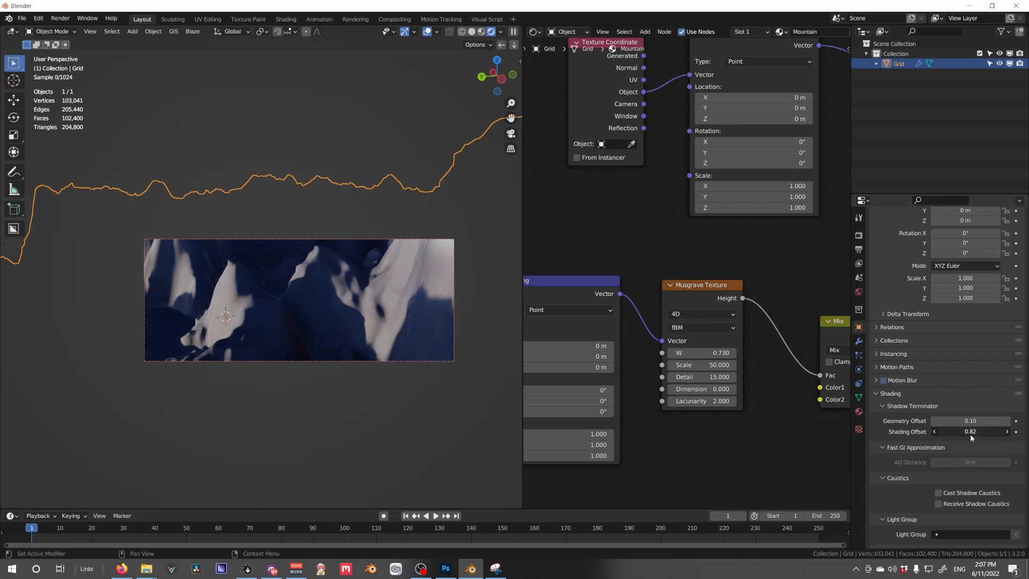
pyautogui.click(971, 431)
pyautogui.write('0.')
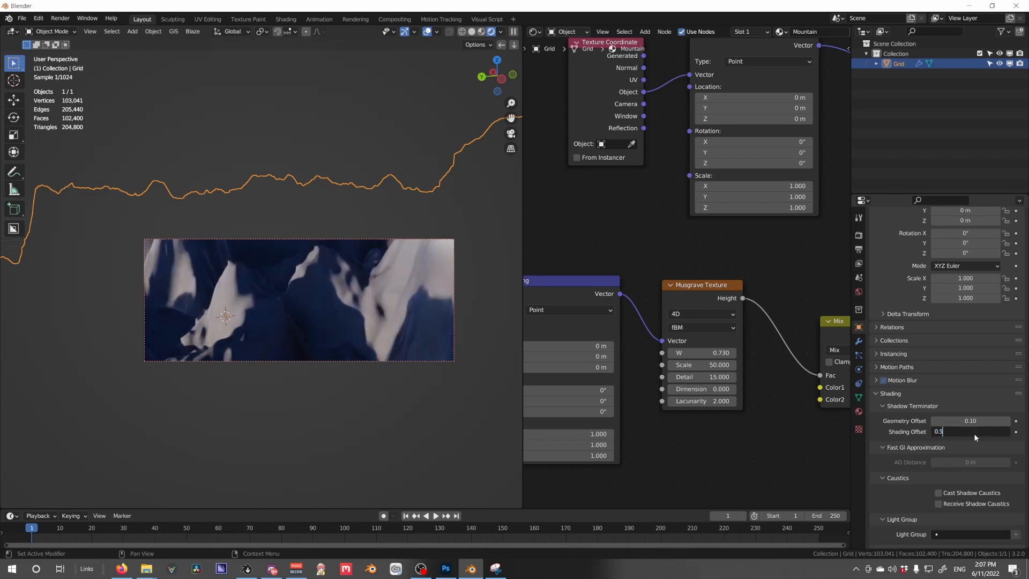
pyautogui.write('5')
pyautogui.press('Return')
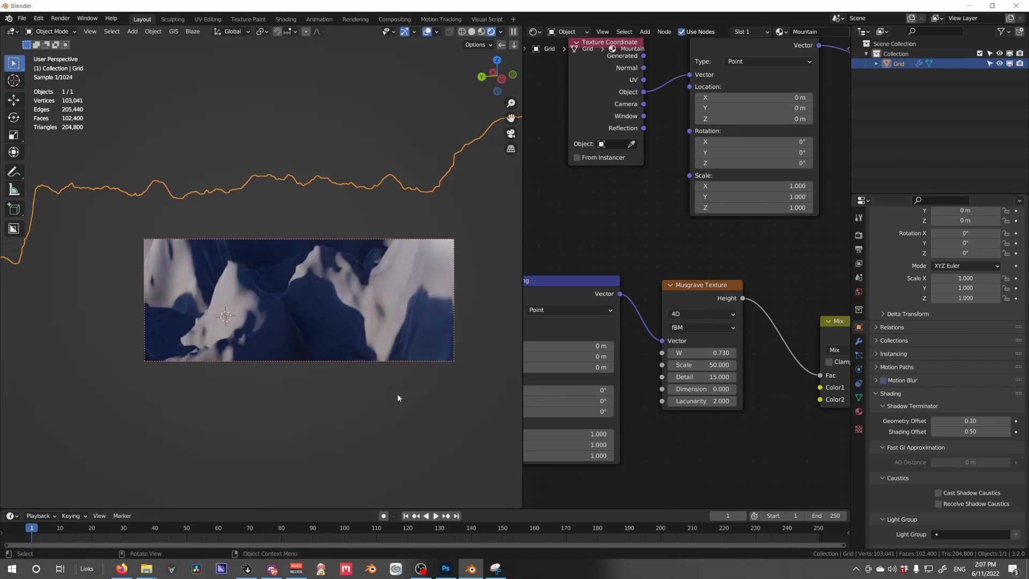
# Examine the softened terrain shadows and set the Musgrave Texture's Scale to 10.
pyautogui.scroll(-5, 388, 389)
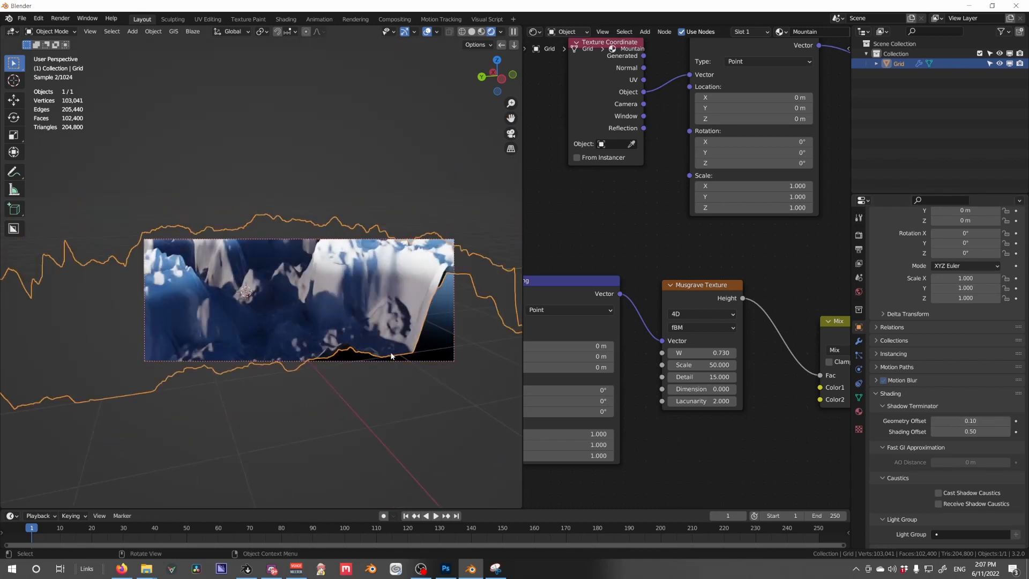
pyautogui.moveTo(391, 356)
pyautogui.mouseDown(button='middle')
pyautogui.moveTo(343, 363)
pyautogui.moveTo(390, 358)
pyautogui.mouseUp(button='middle')
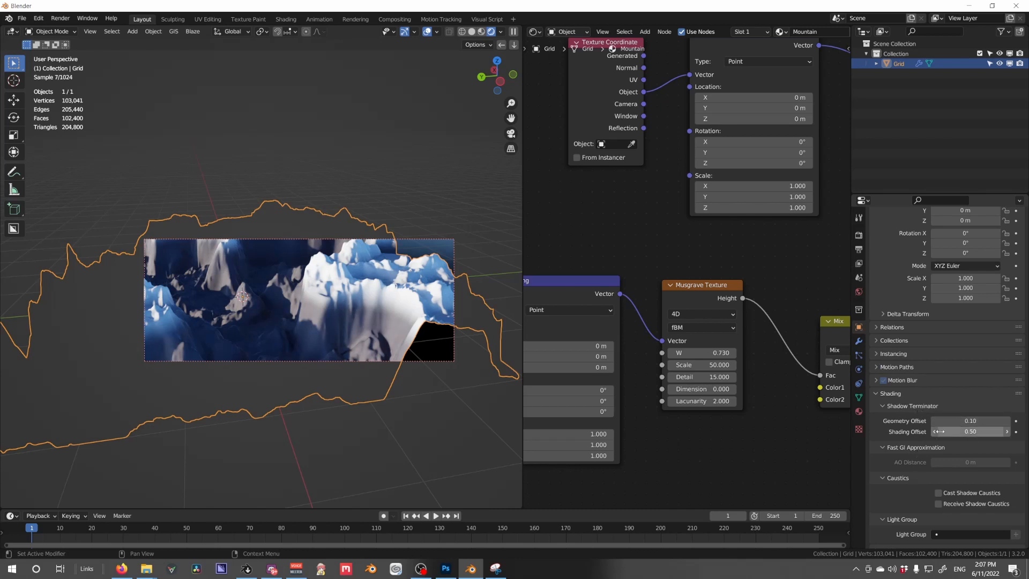
pyautogui.moveTo(299, 334); pyautogui.dragTo(327, 340, button='middle')
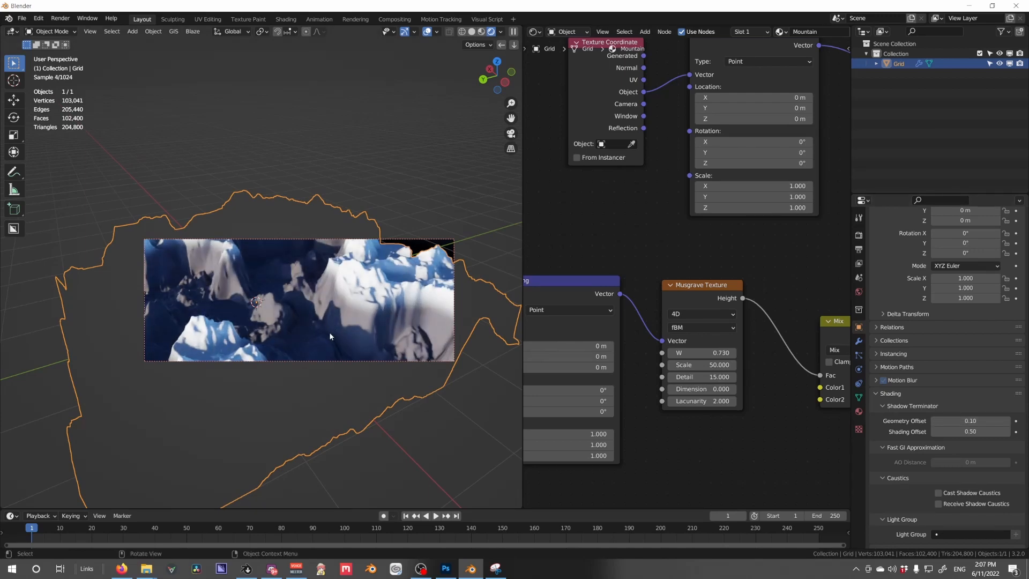
pyautogui.moveTo(329, 332)
pyautogui.mouseDown(button='middle')
pyautogui.moveTo(355, 359)
pyautogui.moveTo(320, 324)
pyautogui.moveTo(337, 349)
pyautogui.moveTo(330, 340)
pyautogui.mouseUp(button='middle')
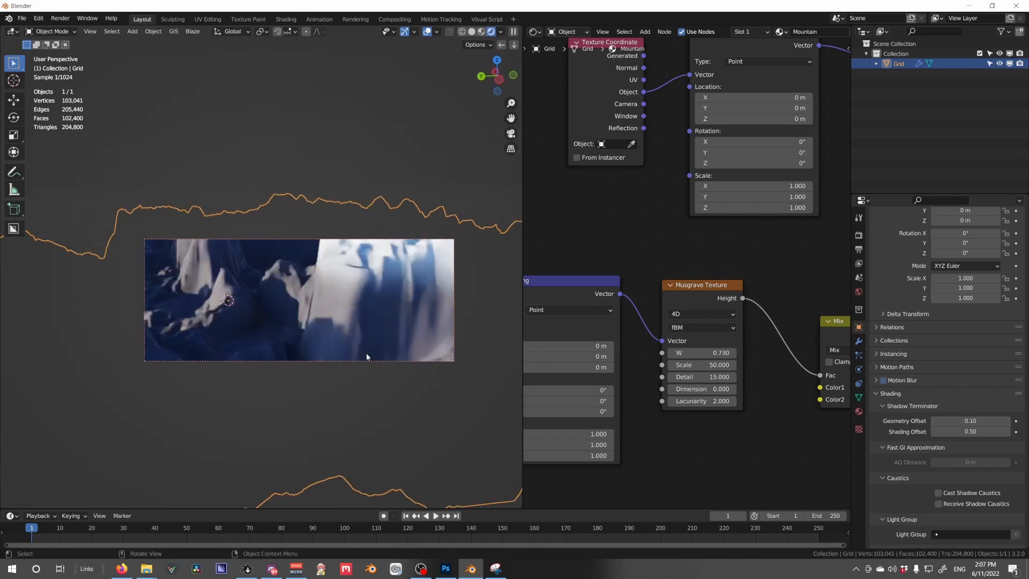
pyautogui.click(718, 365)
pyautogui.write('10')
pyautogui.press('Return')
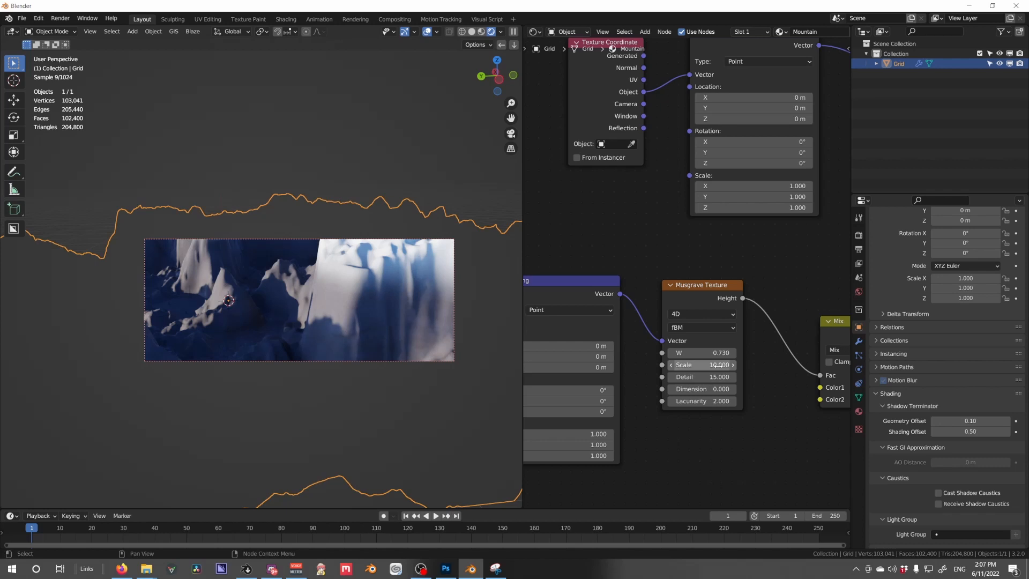
# Set the Musgrave Texture's scale to 15.
pyautogui.click(718, 365)
pyautogui.write('15')
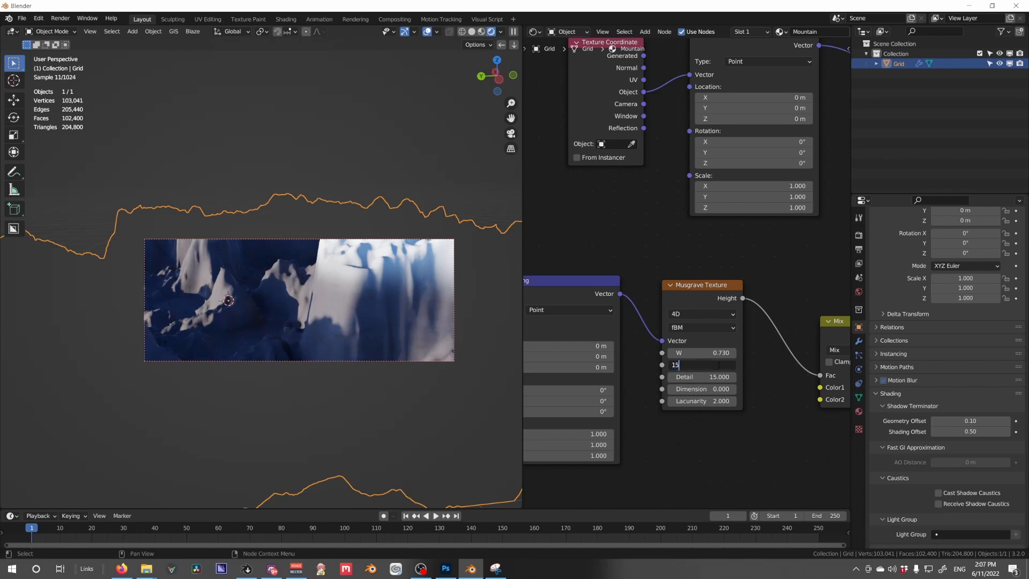
pyautogui.press('Return')
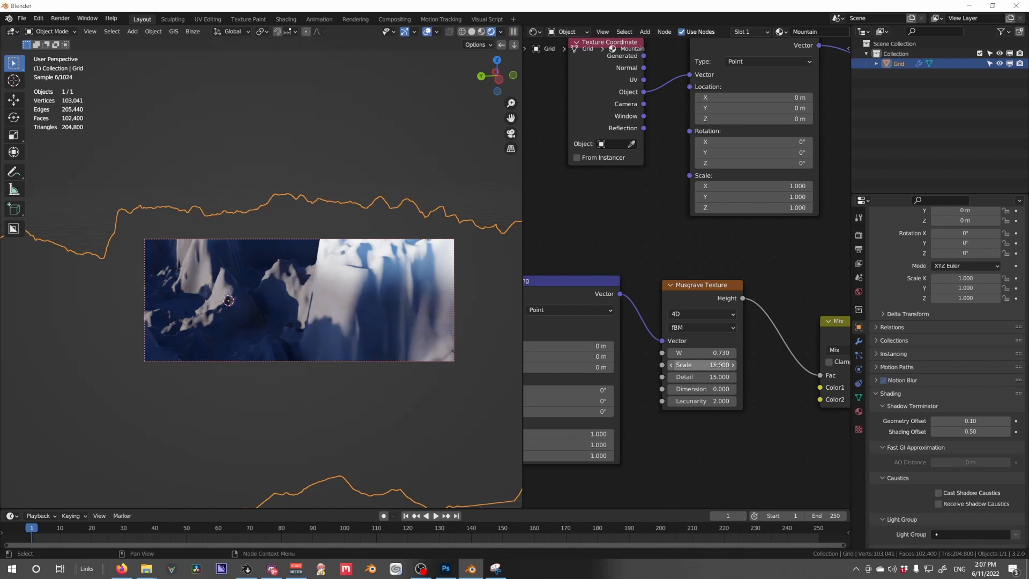
# Add a Bump node, feed the Musgrave Texture's Height into its Height, and connect its Normal to the rock Principled BSDF's Normal.
pyautogui.scroll(-5, 659, 344)
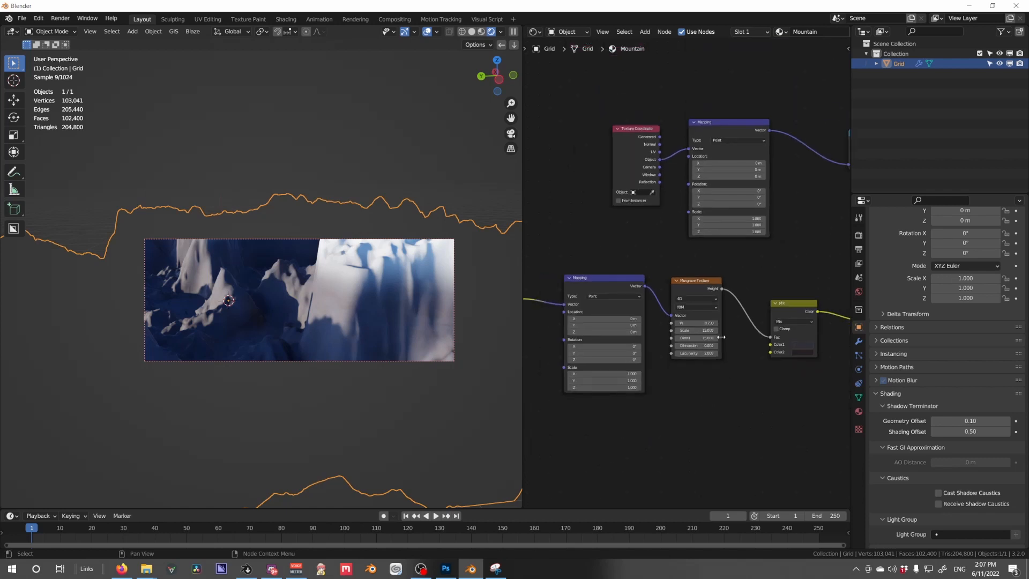
pyautogui.scroll(2, 659, 344)
pyautogui.hotkey('shift', 'a')
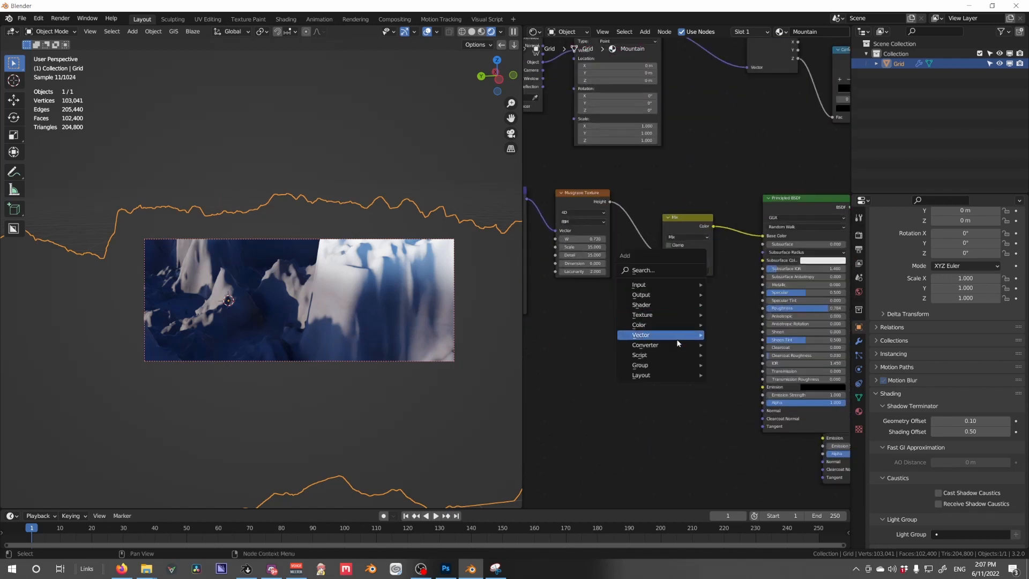
pyautogui.moveTo(673, 337)
pyautogui.click(739, 335)
pyautogui.click(680, 343)
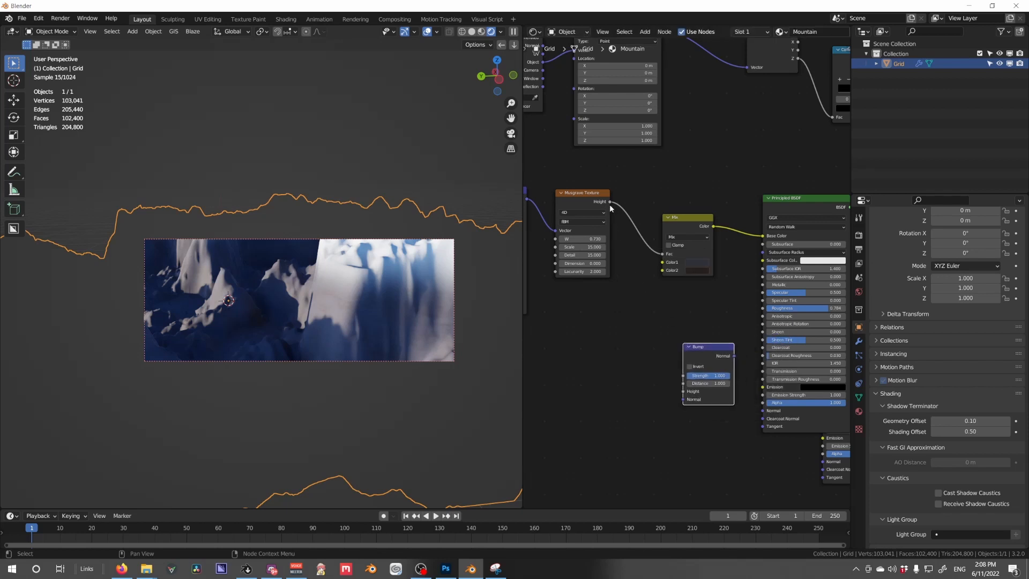
pyautogui.moveTo(610, 204); pyautogui.dragTo(683, 391)
pyautogui.moveTo(734, 356); pyautogui.dragTo(761, 409)
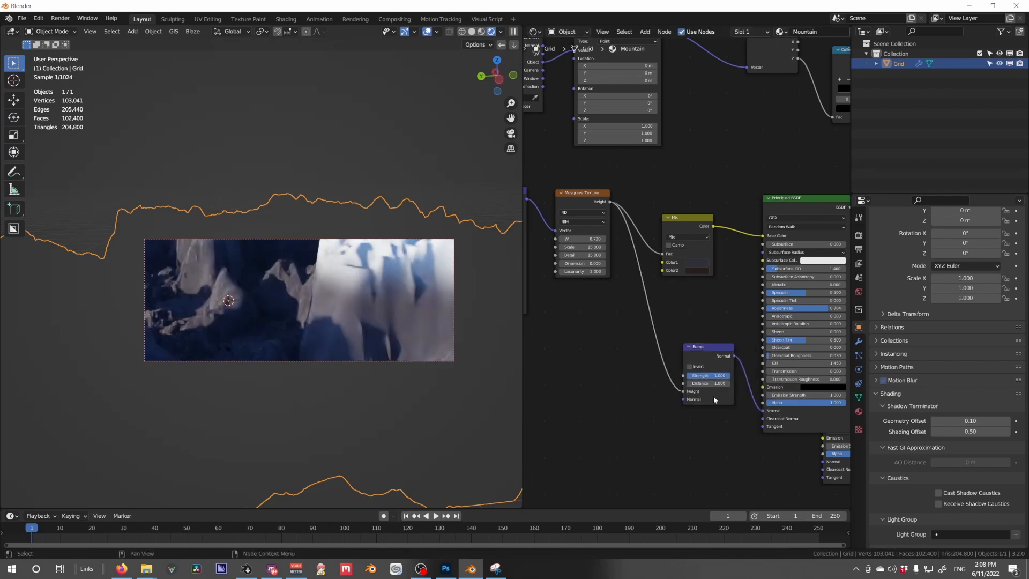
# Expand the viewport denoise settings in the render properties and set the denoising passes to Albedo and Normal.
pyautogui.click(858, 235)
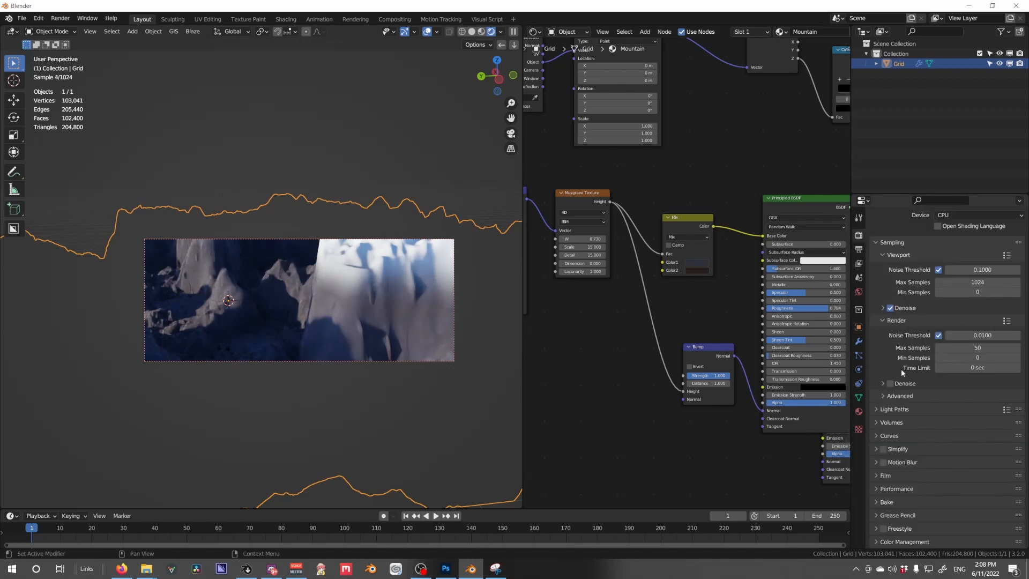
pyautogui.click(910, 308)
pyautogui.click(967, 332)
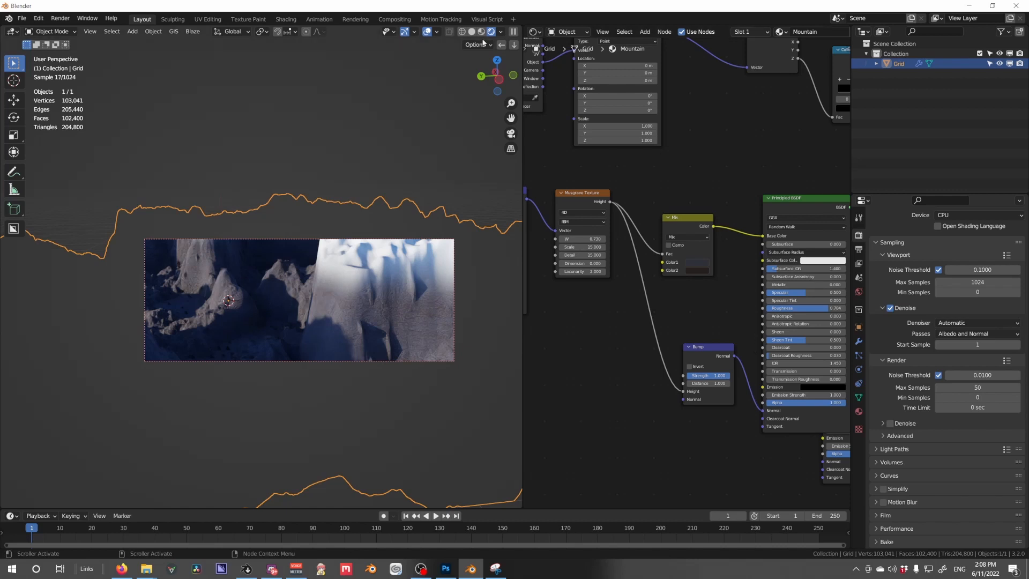
# Switch to the Geometry Node Editor and move the black stop of the rock image's ColorRamp to about 0.331.
pyautogui.click(533, 31)
pyautogui.click(569, 135)
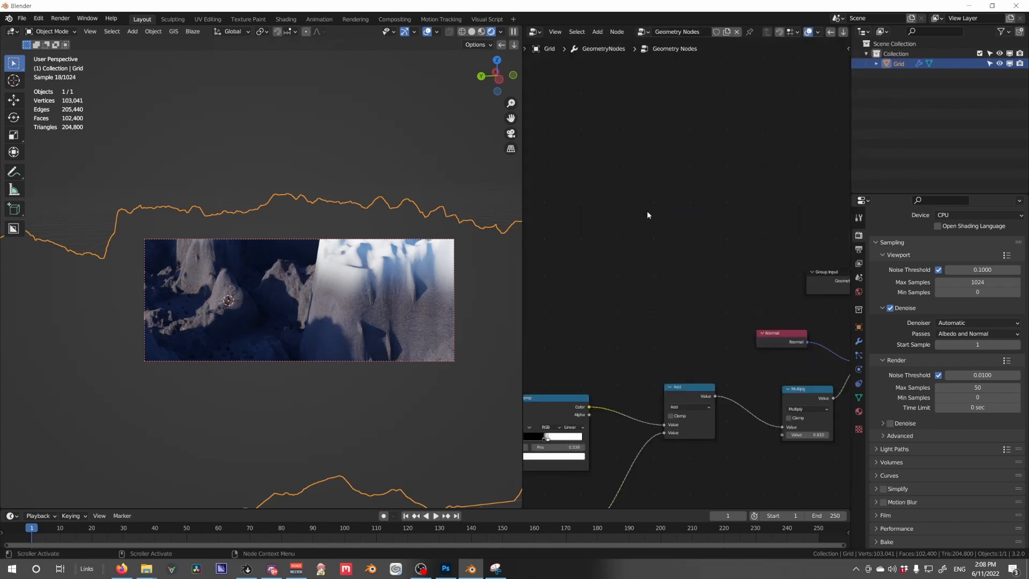
pyautogui.scroll(-5, 676, 273)
pyautogui.moveTo(689, 378); pyautogui.dragTo(612, 298, button='middle')
pyautogui.scroll(2, 691, 343)
pyautogui.moveTo(694, 347); pyautogui.dragTo(696, 379, button='middle')
pyautogui.scroll(3, 696, 379)
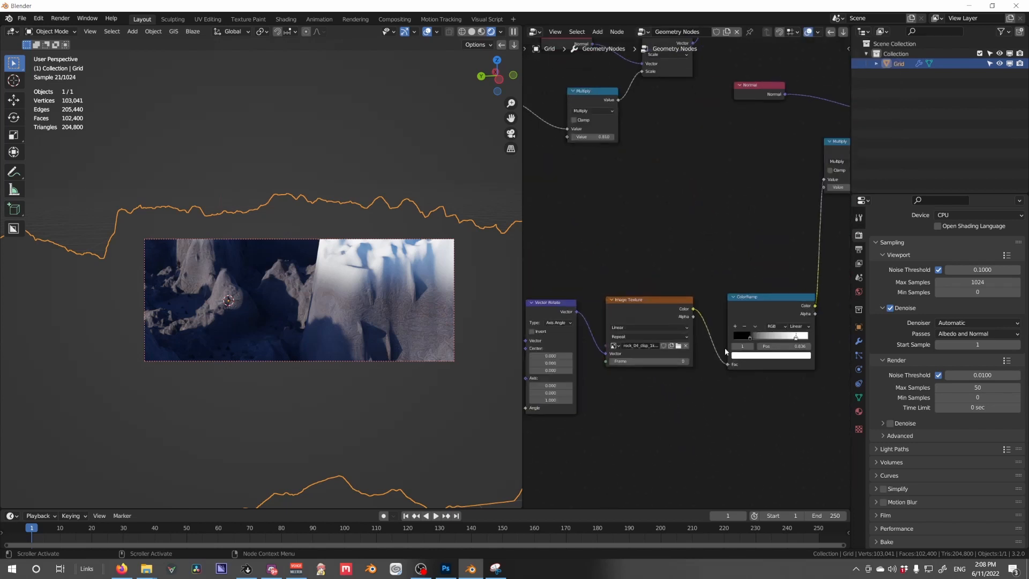
pyautogui.moveTo(748, 339); pyautogui.dragTo(743, 338)
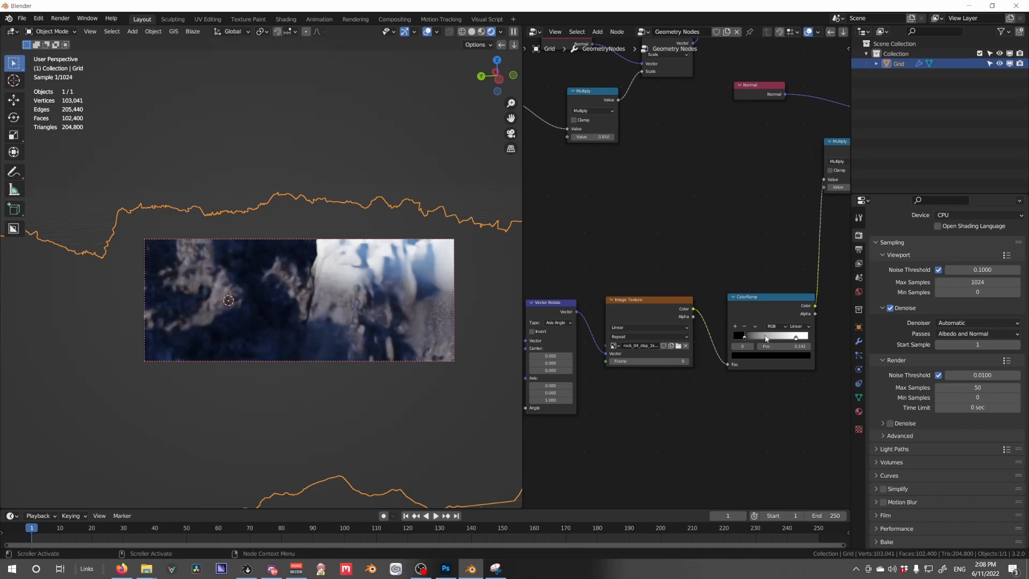
pyautogui.moveTo(746, 340); pyautogui.dragTo(761, 341)
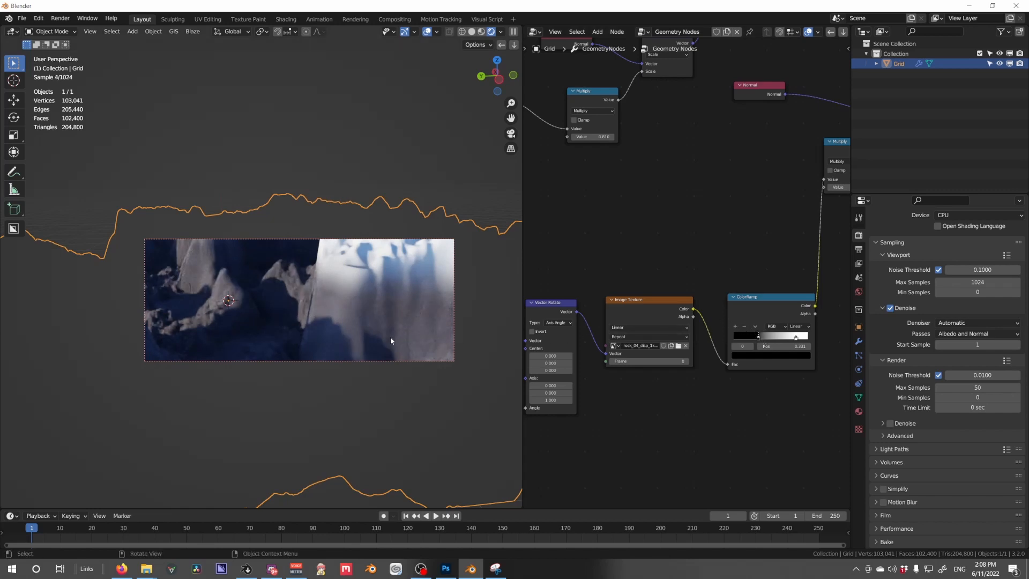
# Switch back to the Shader Editor and move the snow Principled BSDF and the Mix Shader away from the overlapping rock shader nodes.
pyautogui.moveTo(377, 341); pyautogui.dragTo(338, 321, button='middle')
pyautogui.scroll(-5, 632, 325)
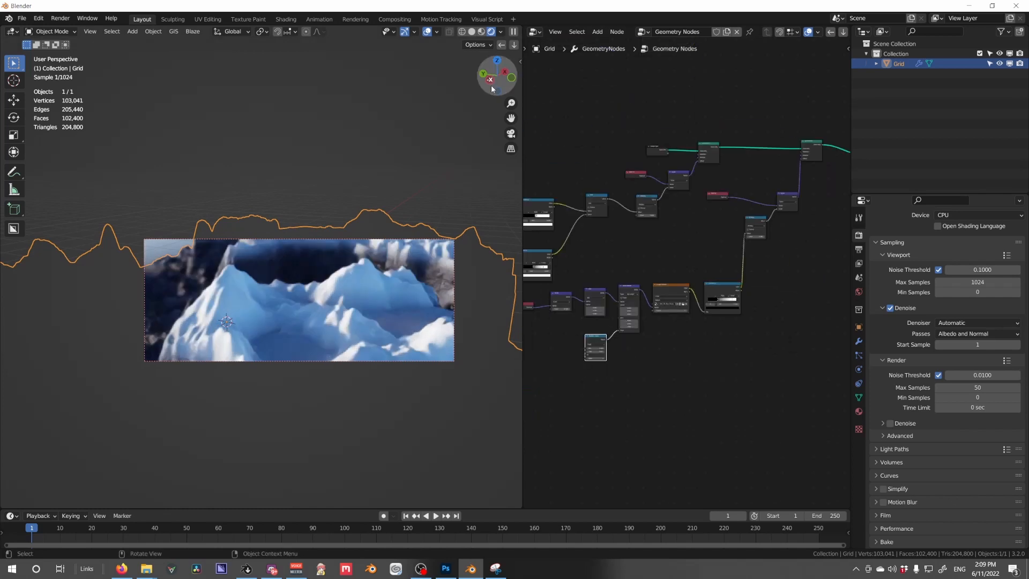
pyautogui.moveTo(385, 253)
pyautogui.keyDown('shift'); pyautogui.mouseDown(button='middle')
pyautogui.moveTo(380, 288)
pyautogui.moveTo(387, 274)
pyautogui.mouseUp(button='middle'); pyautogui.keyUp('shift')
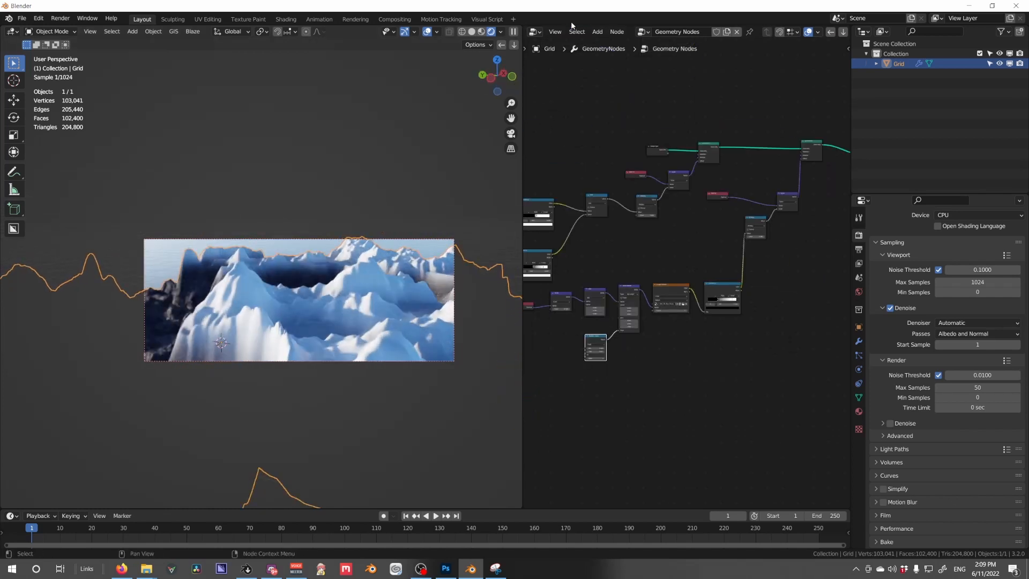
pyautogui.click(537, 31)
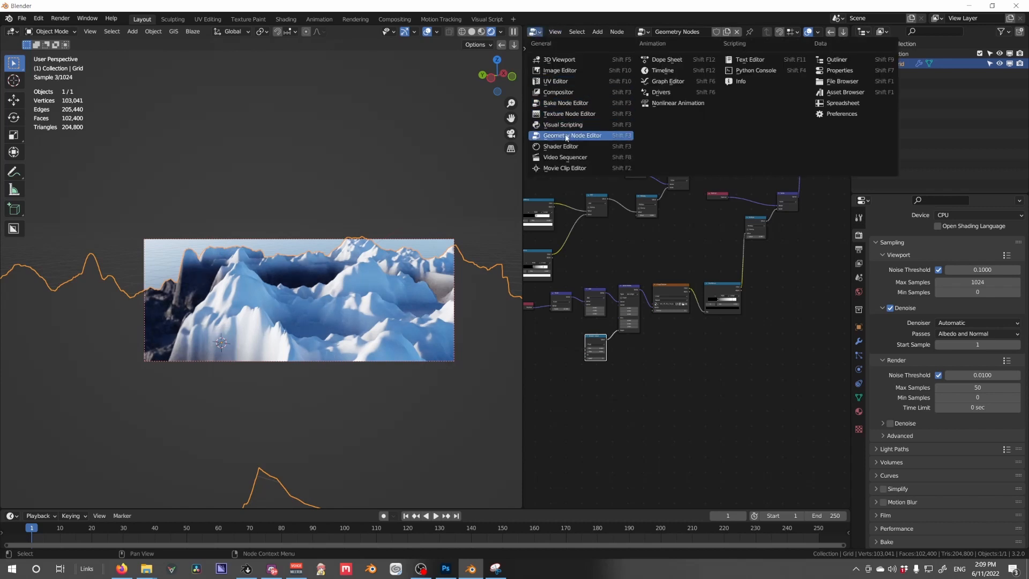
pyautogui.click(560, 146)
pyautogui.scroll(3, 712, 317)
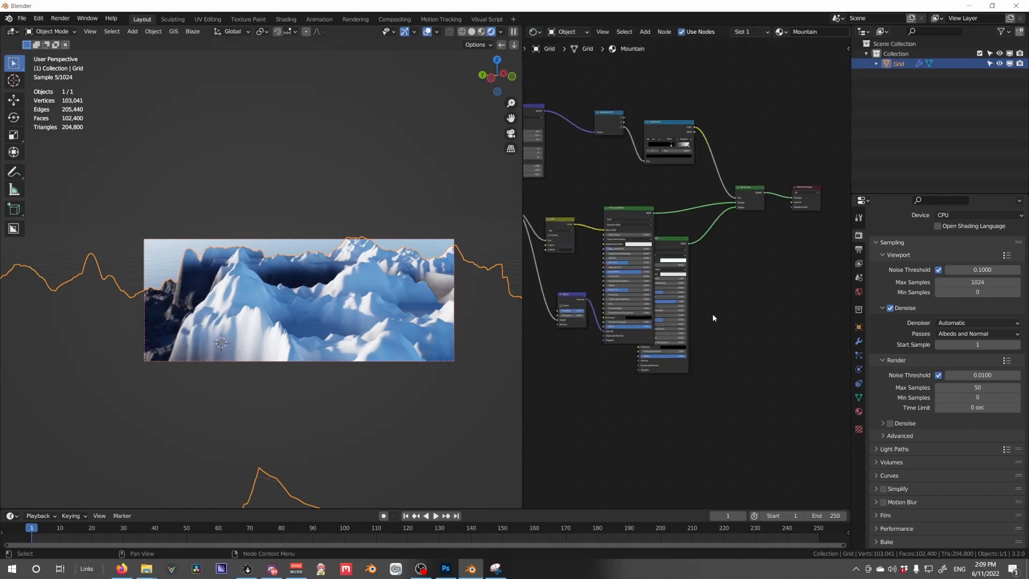
pyautogui.scroll(3, 712, 317)
pyautogui.moveTo(673, 233); pyautogui.dragTo(745, 235)
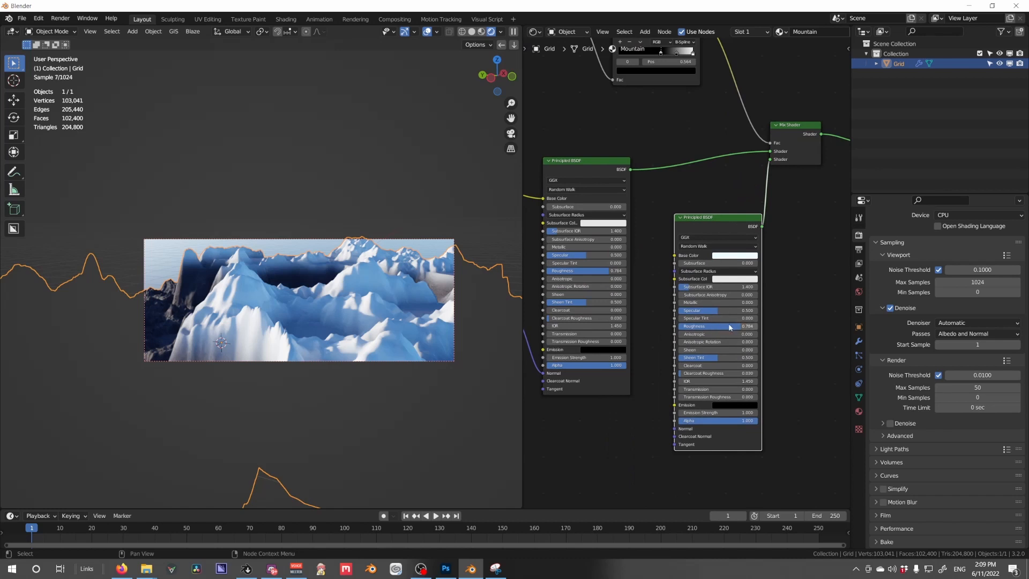
pyautogui.scroll(-3, 659, 268)
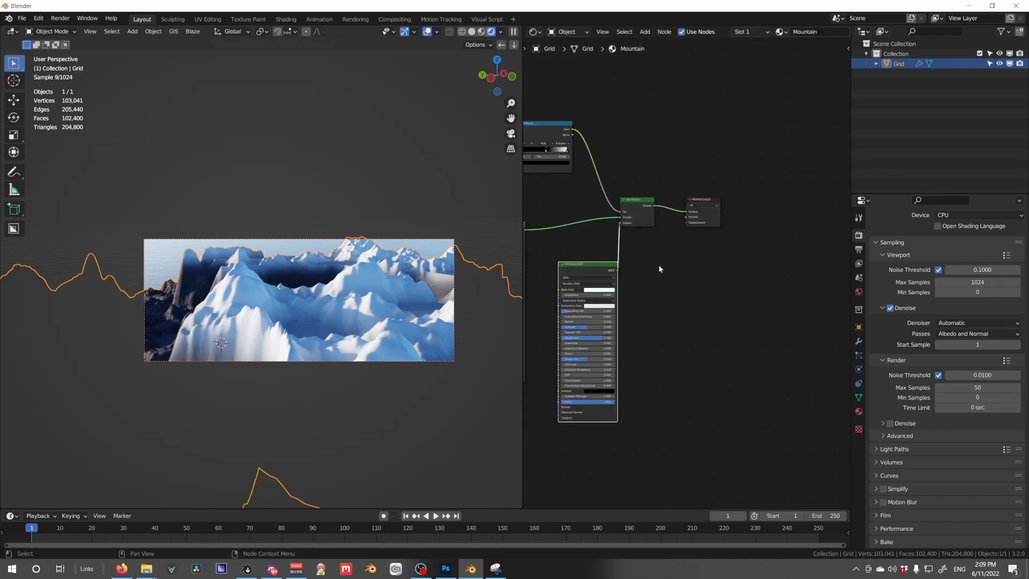
pyautogui.moveTo(737, 255); pyautogui.dragTo(642, 201)
pyautogui.press('g')
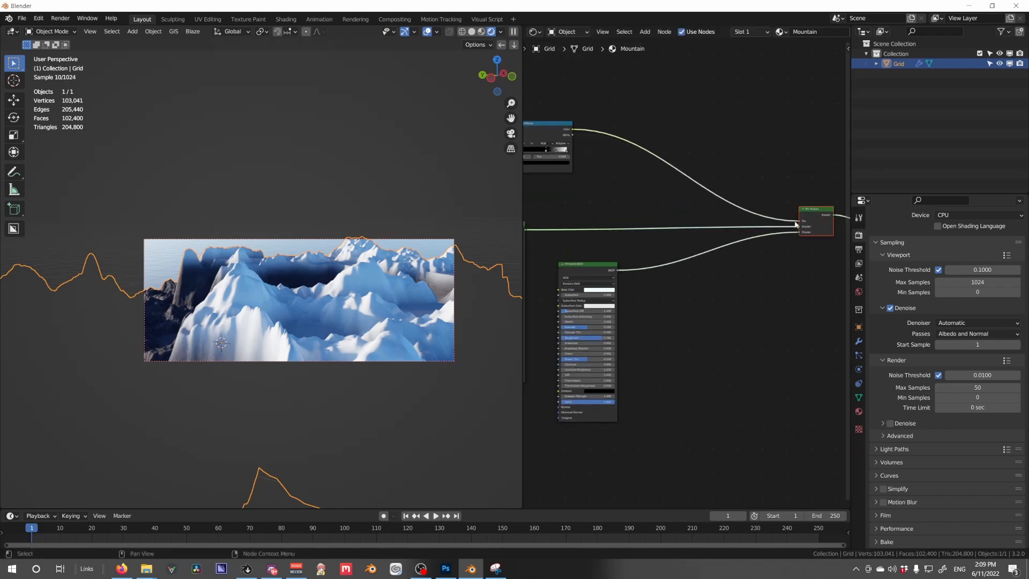
pyautogui.moveTo(579, 292); pyautogui.dragTo(663, 295)
# Set the snow Principled BSDF's roughness to about 0.264.
pyautogui.scroll(5, 665, 296)
pyautogui.moveTo(710, 318); pyautogui.dragTo(742, 250, button='middle')
pyautogui.scroll(2, 747, 263)
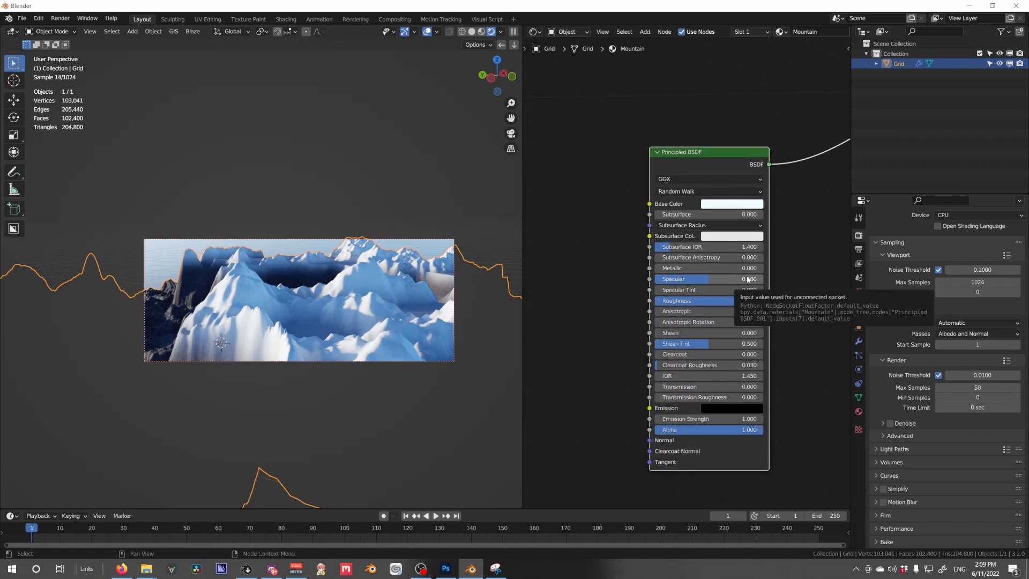
pyautogui.moveTo(735, 300); pyautogui.dragTo(683, 304)
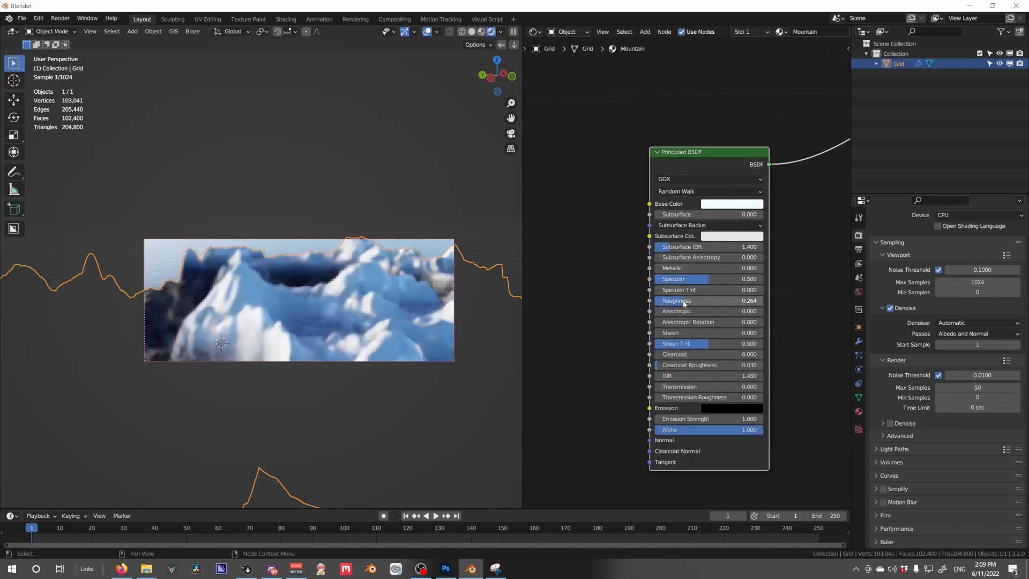
# Add a Noise Texture beside the snow Principled BSDF and preview its Fac output on the mountain.
pyautogui.scroll(-3, 622, 309)
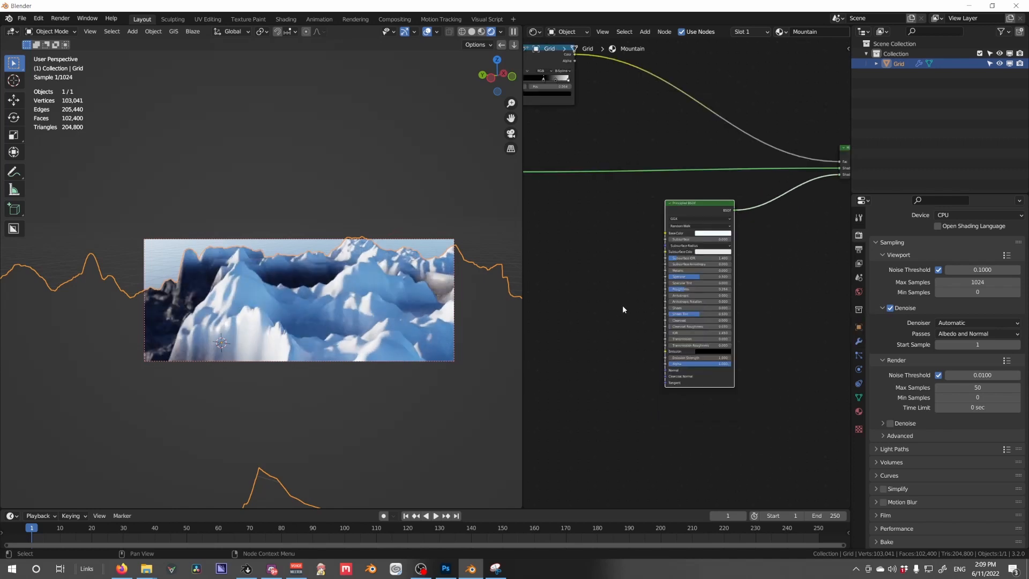
pyautogui.scroll(2, 732, 261)
pyautogui.hotkey('shift', 'a')
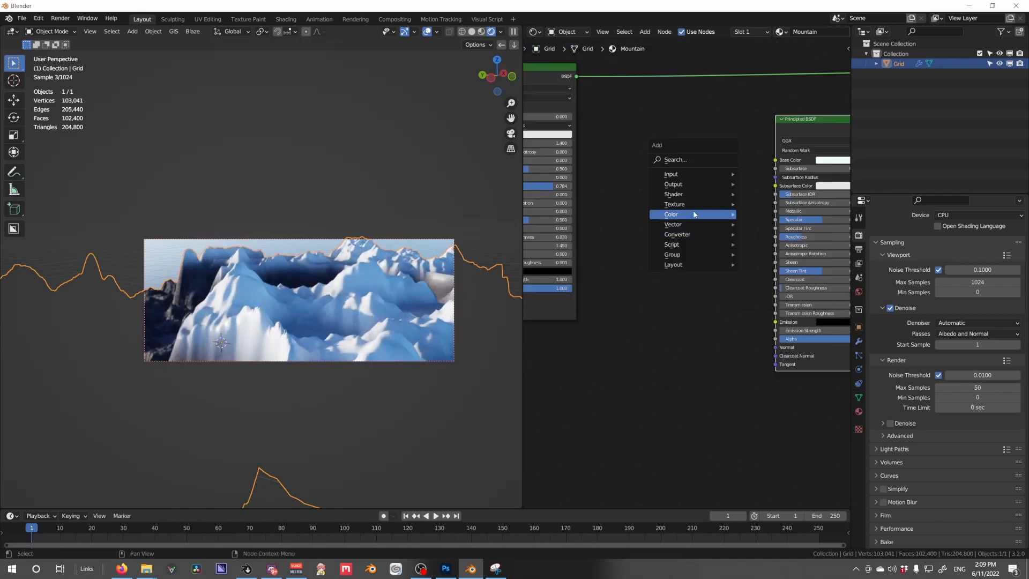
pyautogui.moveTo(696, 204)
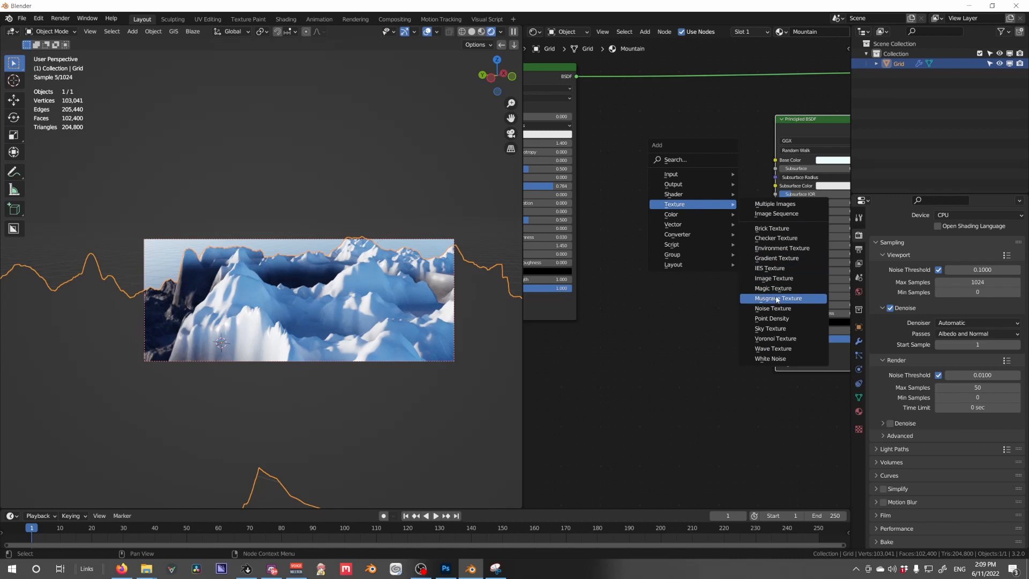
pyautogui.click(777, 309)
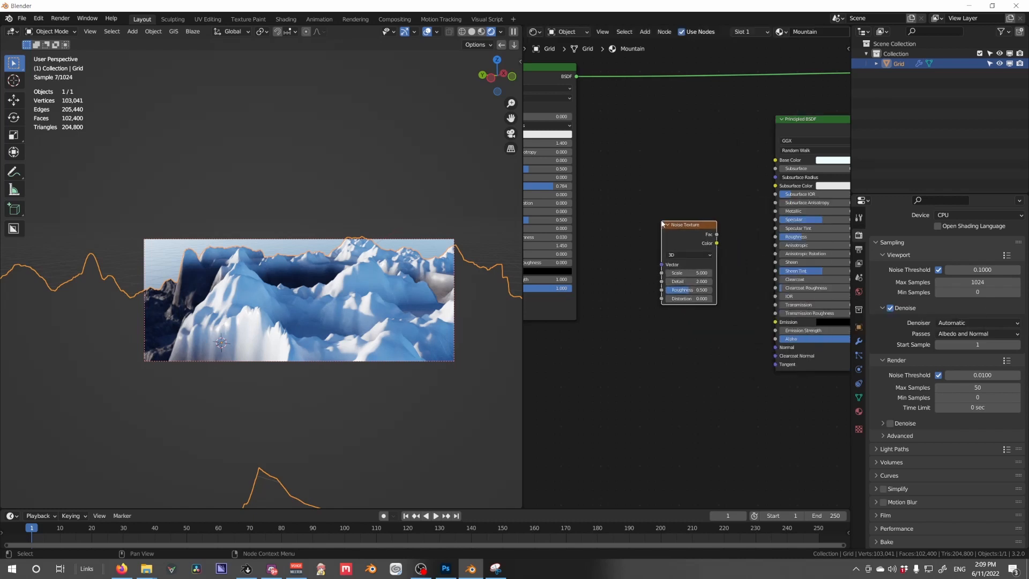
pyautogui.moveTo(717, 234); pyautogui.dragTo(775, 227)
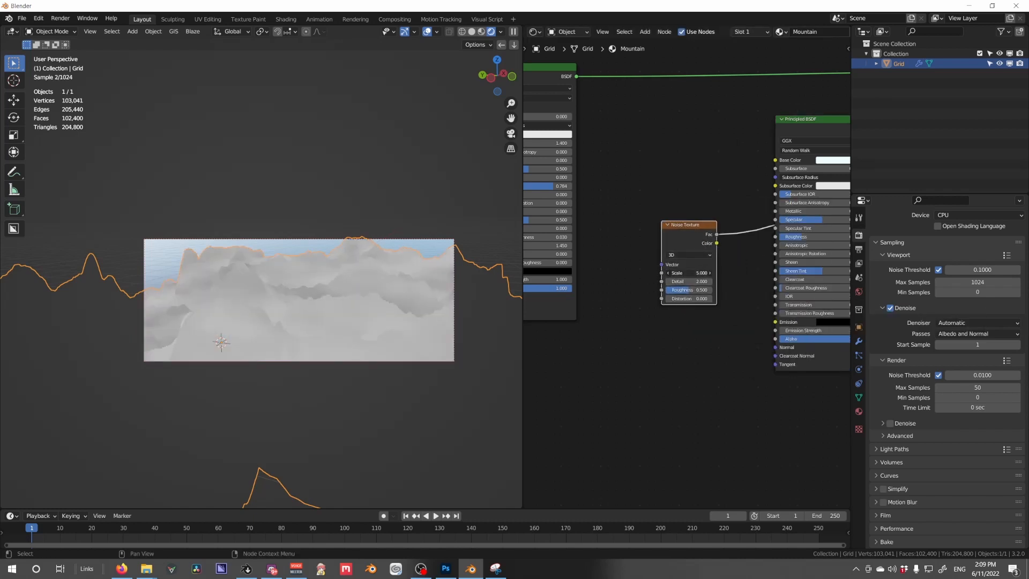
# Add a ColorRamp fed by the Noise Texture's Fac output and move its black stop to about 0.415.
pyautogui.hotkey('shift', 'a')
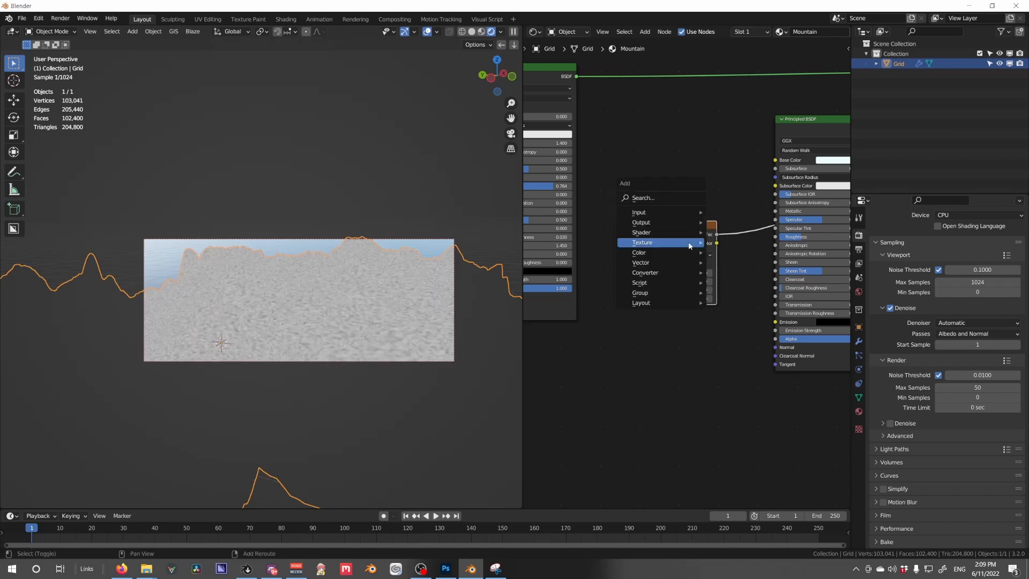
pyautogui.moveTo(691, 272)
pyautogui.click(753, 301)
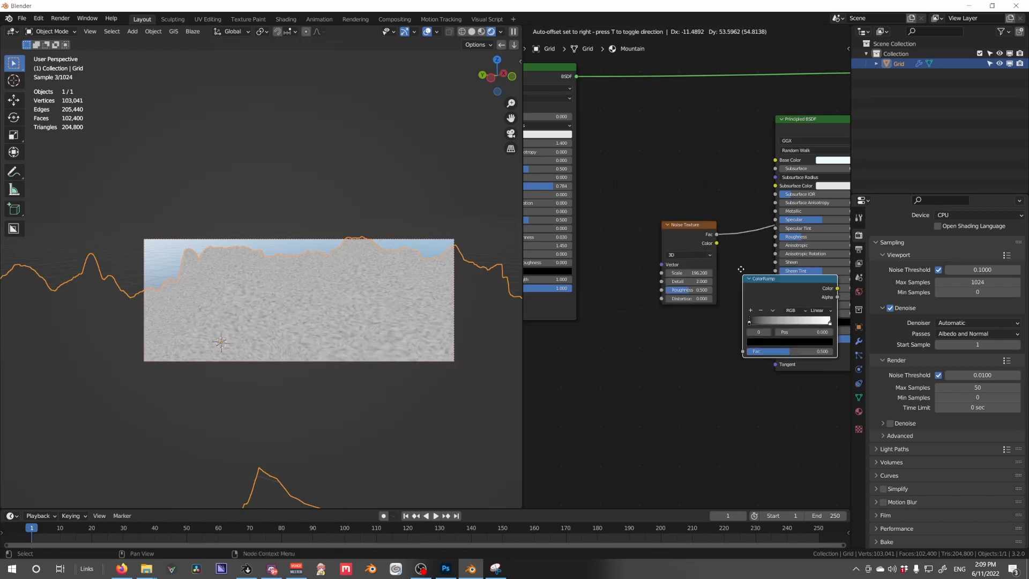
pyautogui.click(741, 269)
pyautogui.moveTo(758, 275); pyautogui.dragTo(695, 280, button='middle')
pyautogui.moveTo(693, 278); pyautogui.dragTo(715, 278)
# Change the ColorRamp's black stop to very dark grey at about 0.462 and its white stop to light grey.
pyautogui.click(721, 298)
pyautogui.moveTo(746, 240); pyautogui.dragTo(746, 234)
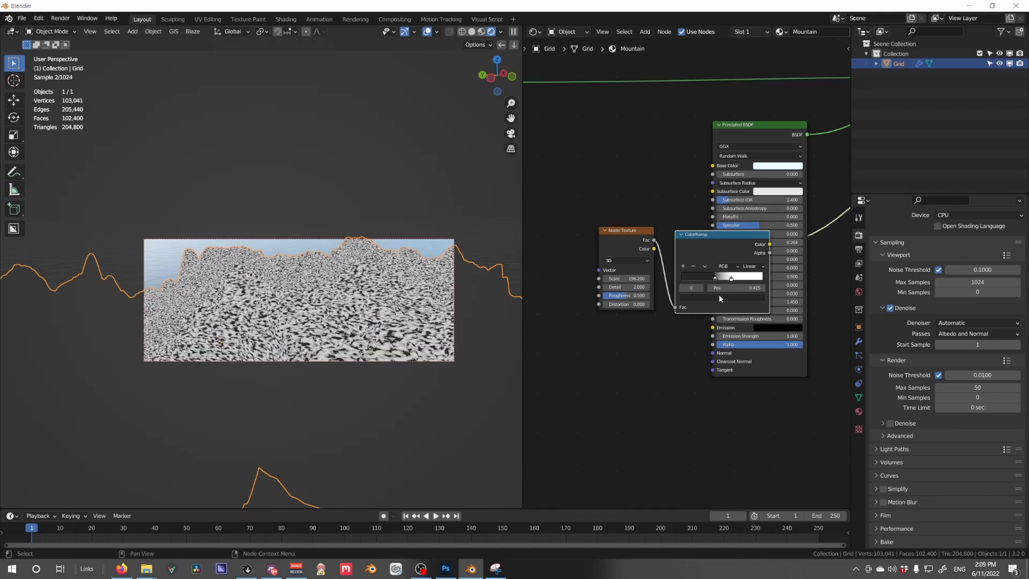
pyautogui.moveTo(747, 234); pyautogui.dragTo(746, 238)
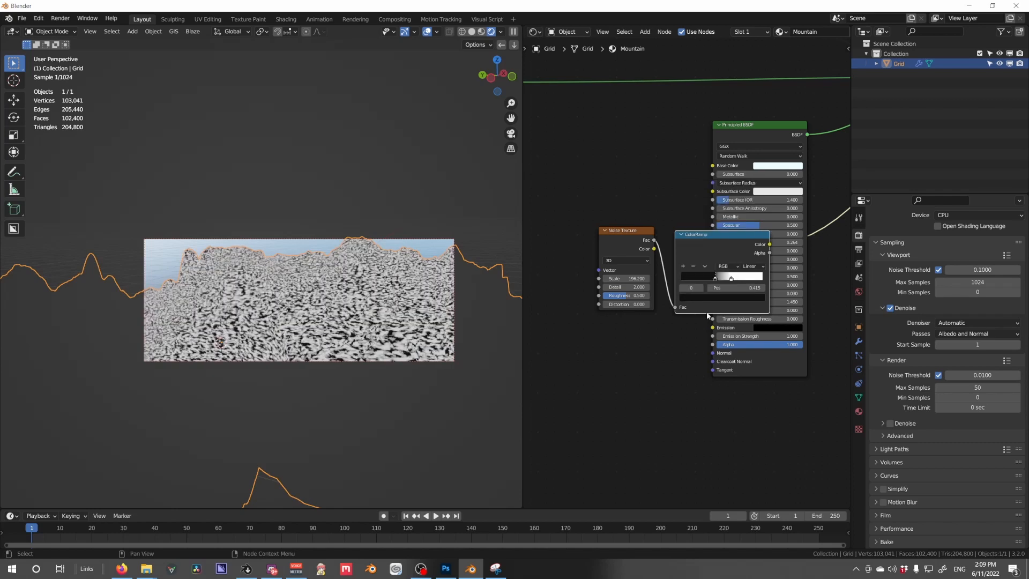
pyautogui.click(731, 278)
pyautogui.click(721, 298)
pyautogui.moveTo(746, 187); pyautogui.dragTo(747, 209)
pyautogui.click(718, 277)
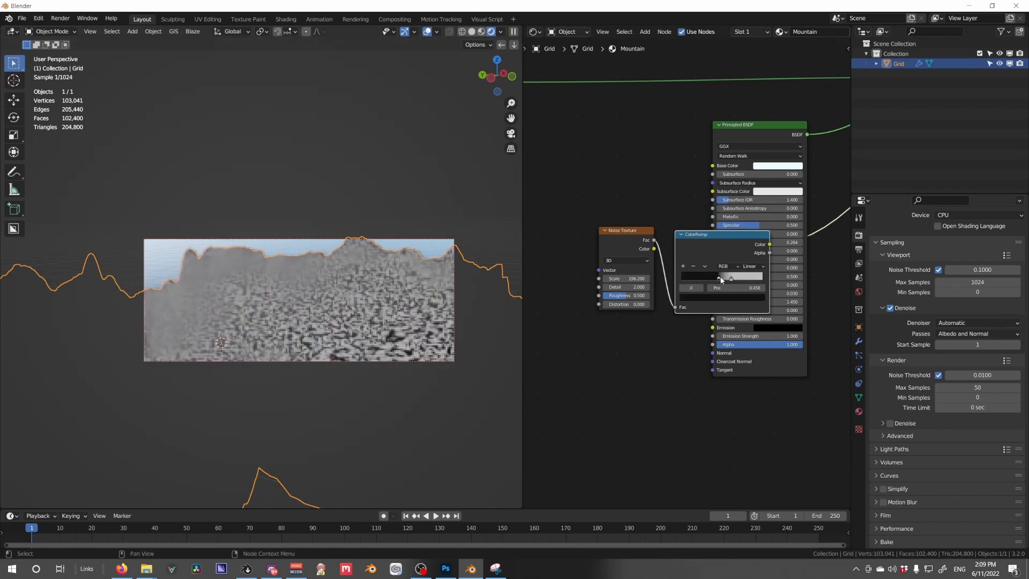
# Set the Noise Texture's scale to 1000.
pyautogui.moveTo(632, 279)
pyautogui.mouseDown()
pyautogui.moveTo(707, 279)
pyautogui.moveTo(631, 280)
pyautogui.mouseUp()
pyautogui.click(630, 280)
pyautogui.write('1000')
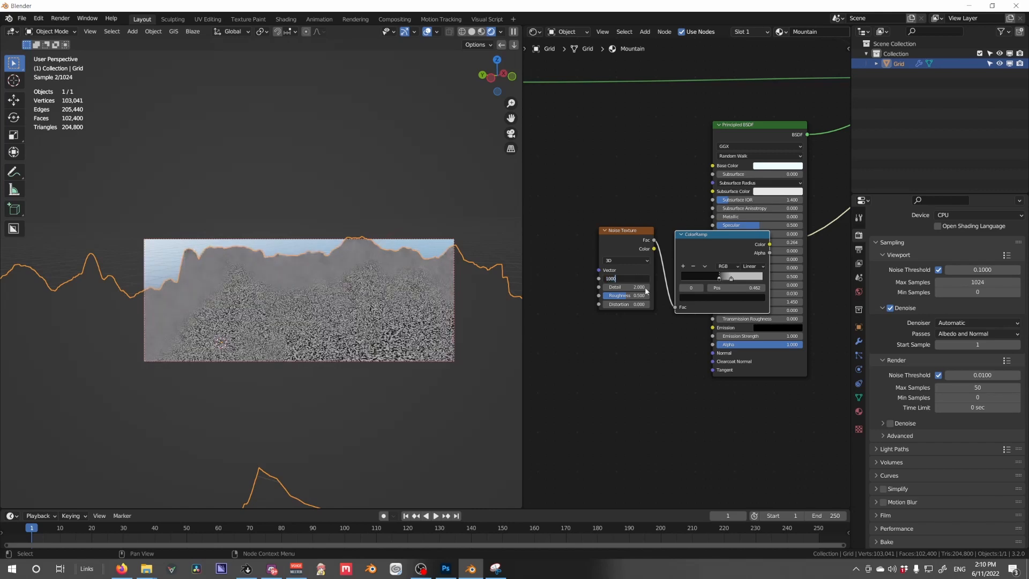
pyautogui.press('Return')
# Move the noise nodes clear of the snow Principled BSDF, connect the ColorRamp's Color to its Roughness, and preview that shader.
pyautogui.moveTo(681, 204); pyautogui.dragTo(591, 297)
pyautogui.moveTo(699, 243); pyautogui.dragTo(603, 240)
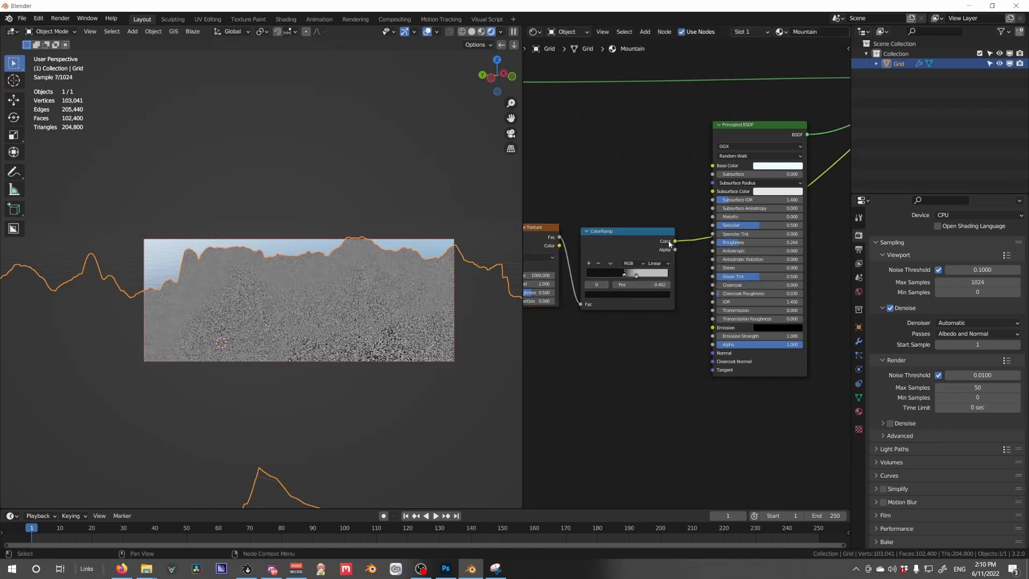
pyautogui.moveTo(675, 240); pyautogui.dragTo(712, 242)
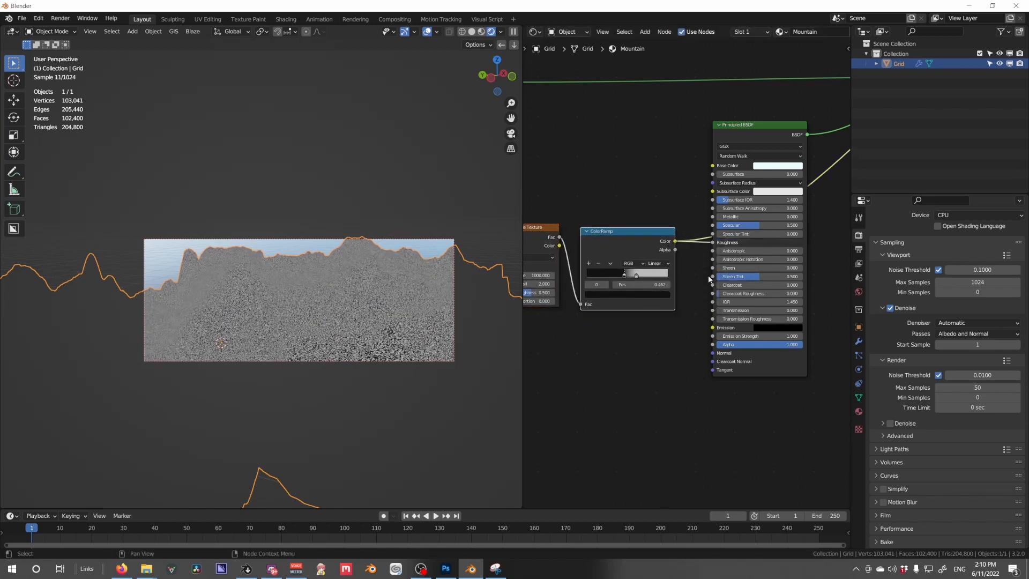
pyautogui.keyDown('ctrl'); pyautogui.keyDown('shift'); pyautogui.click(779, 138); pyautogui.keyUp('shift'); pyautogui.keyUp('ctrl')
pyautogui.moveTo(780, 138); pyautogui.dragTo(541, 207, button='middle')
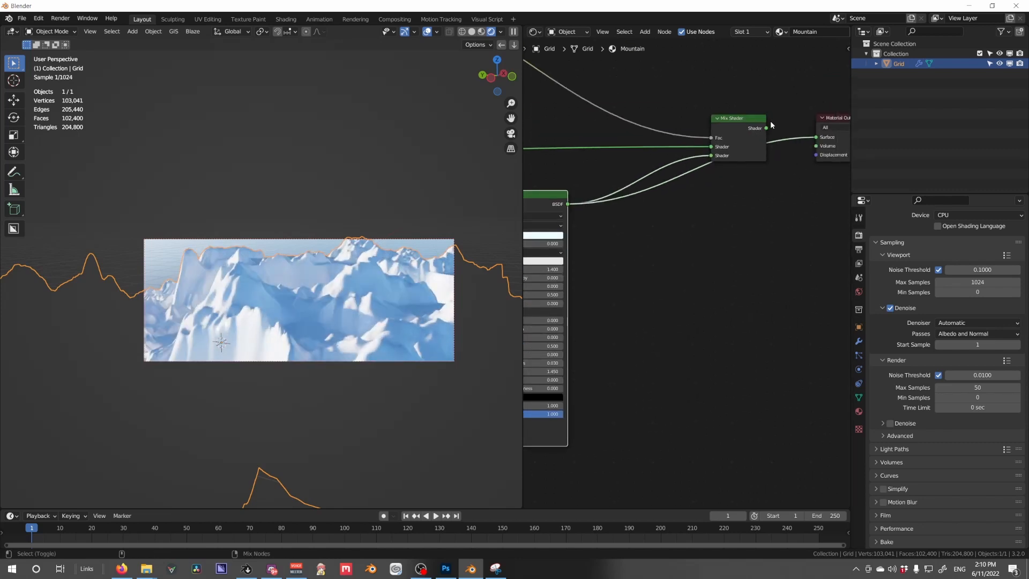
# Preview the Mix Shader, add a Bump node with the ColorRamp's Color as Height, and link it to the snow shader's Normal.
pyautogui.keyDown('ctrl'); pyautogui.keyDown('shift'); pyautogui.click(744, 124); pyautogui.keyUp('shift'); pyautogui.keyUp('ctrl')
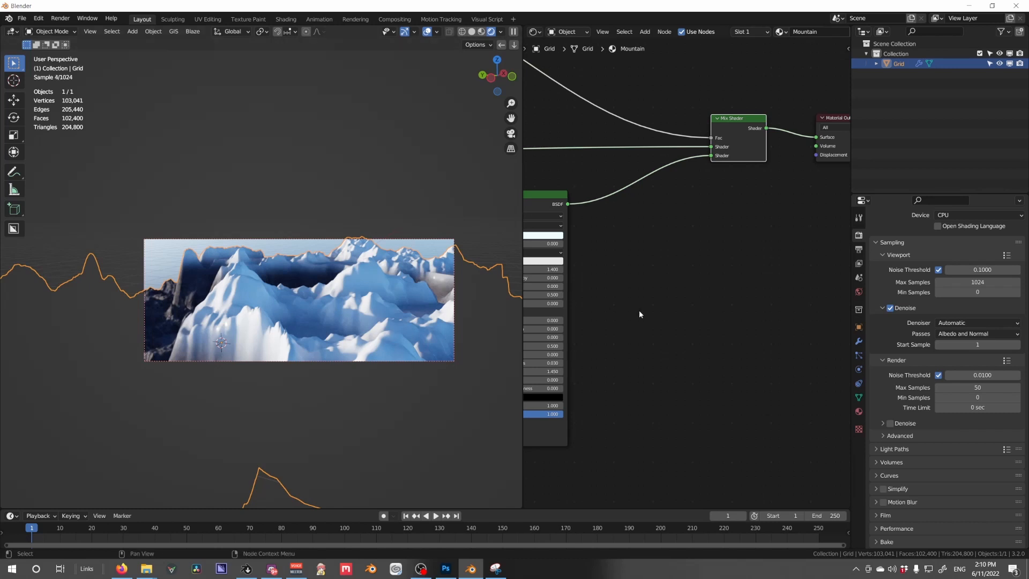
pyautogui.moveTo(639, 311); pyautogui.dragTo(634, 275, button='middle')
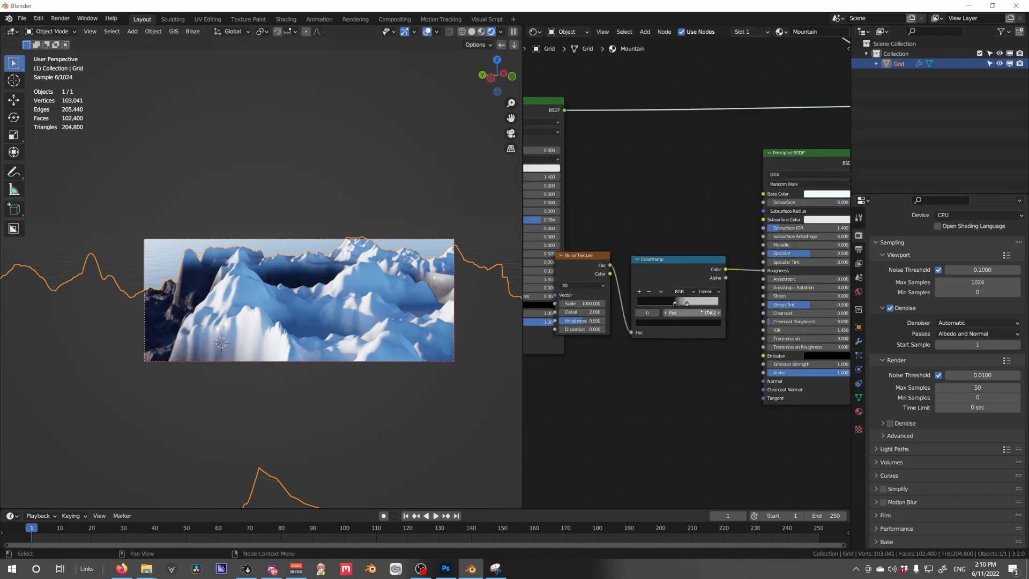
pyautogui.hotkey('shift', 'a')
pyautogui.moveTo(686, 290)
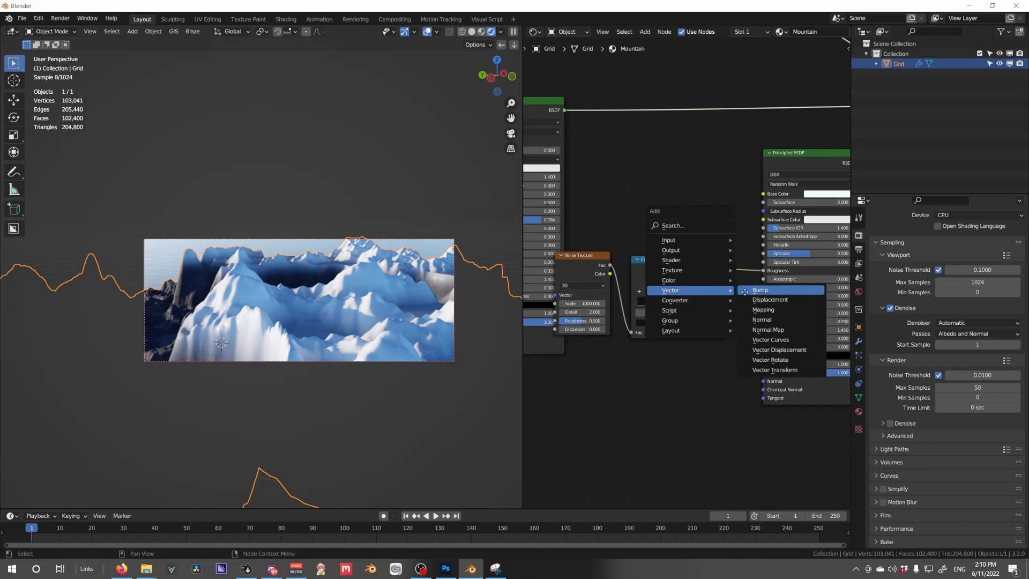
pyautogui.click(761, 290)
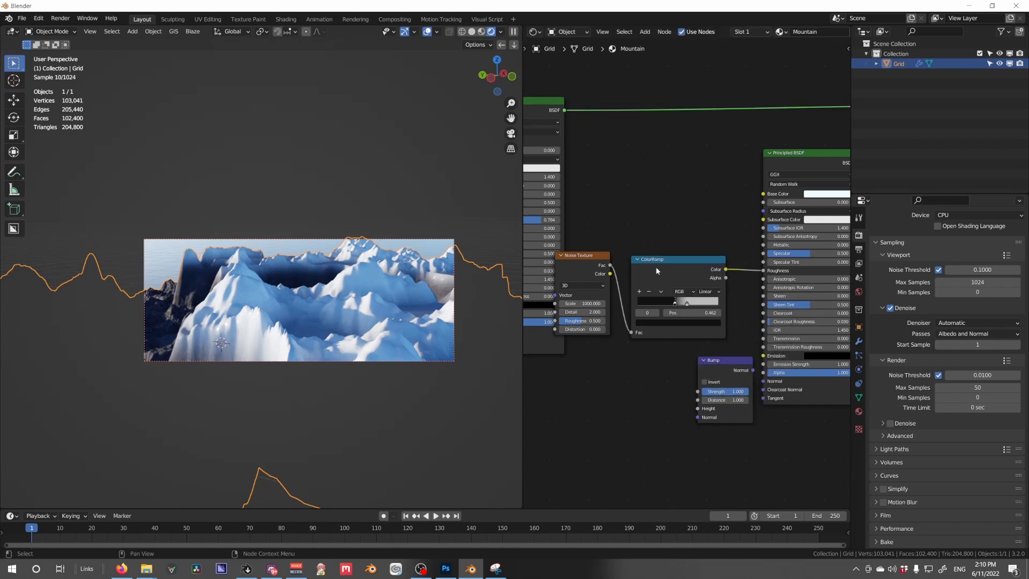
pyautogui.moveTo(725, 269); pyautogui.dragTo(698, 409)
pyautogui.moveTo(753, 369); pyautogui.dragTo(763, 380)
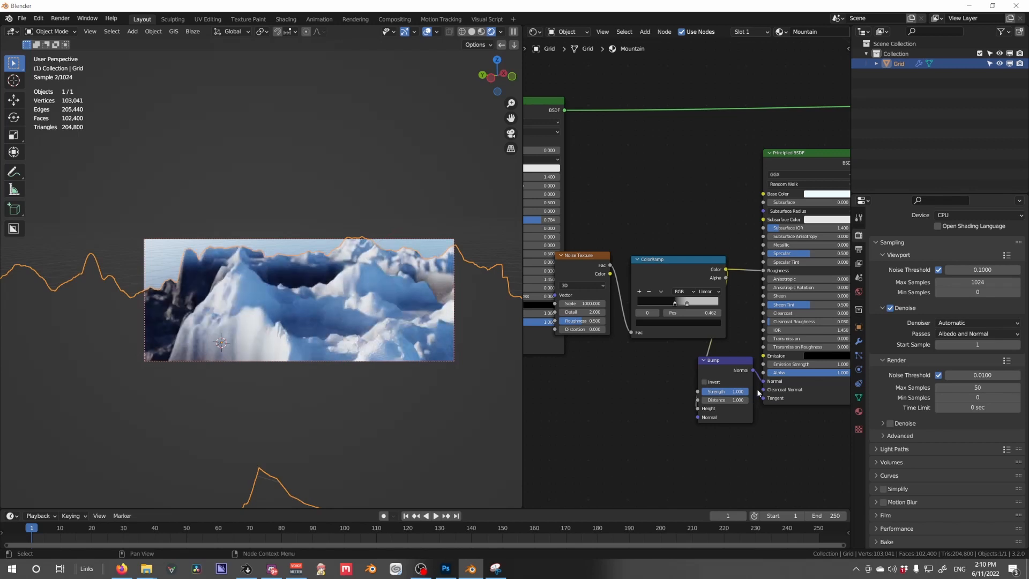
# Try a Bump strength of 0.2 and settle on 0.1.
pyautogui.doubleClick(720, 391)
pyautogui.write('0.2')
pyautogui.press('Return')
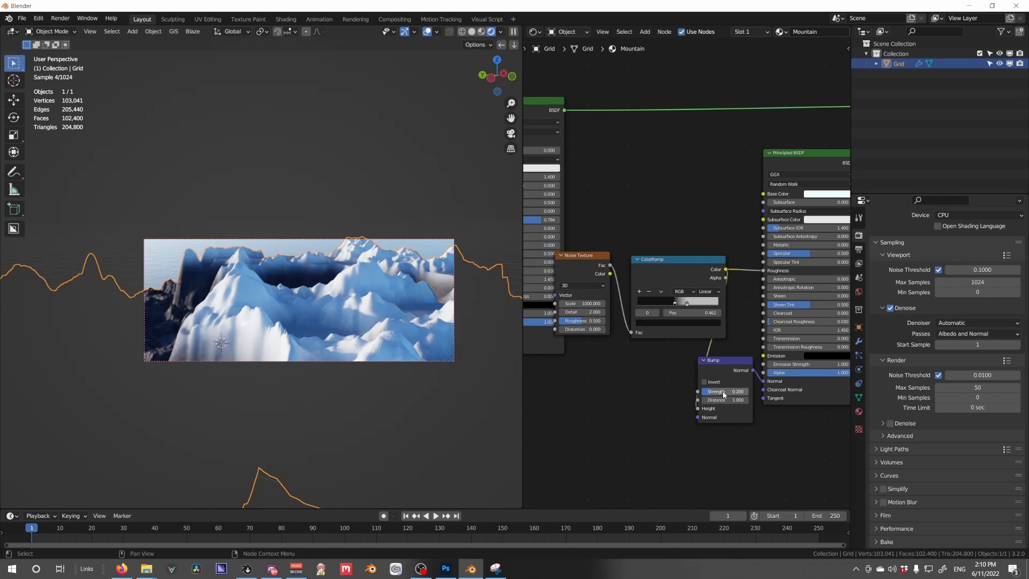
pyautogui.click(724, 395)
pyautogui.write('0.1')
pyautogui.press('Return')
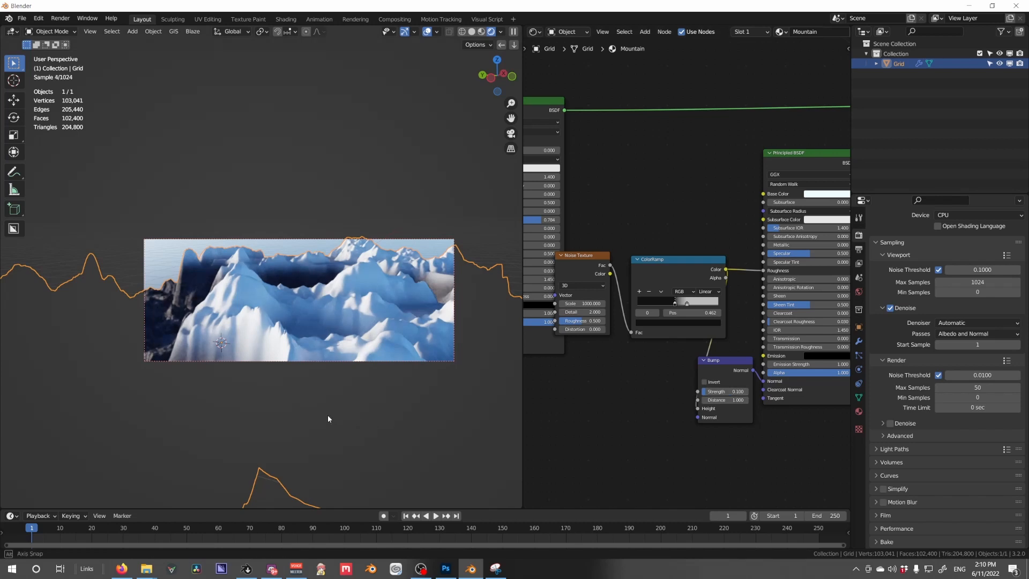
# Inspect the rendered mountain from several angles and switch the viewport to solid shading.
pyautogui.moveTo(328, 418); pyautogui.dragTo(373, 404, button='middle')
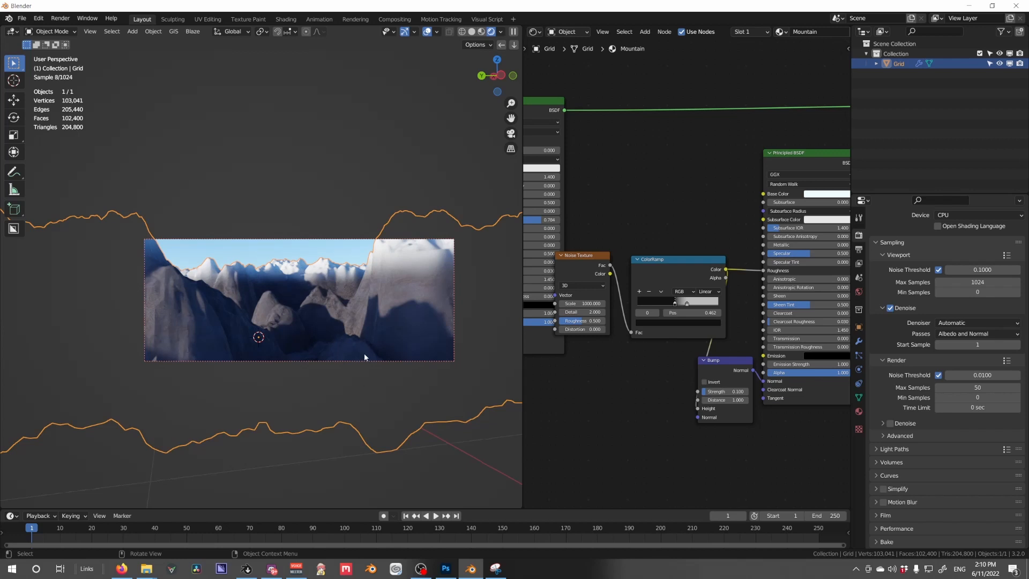
pyautogui.moveTo(364, 352); pyautogui.dragTo(288, 365, button='middle')
pyautogui.moveTo(359, 327); pyautogui.dragTo(426, 331, button='middle')
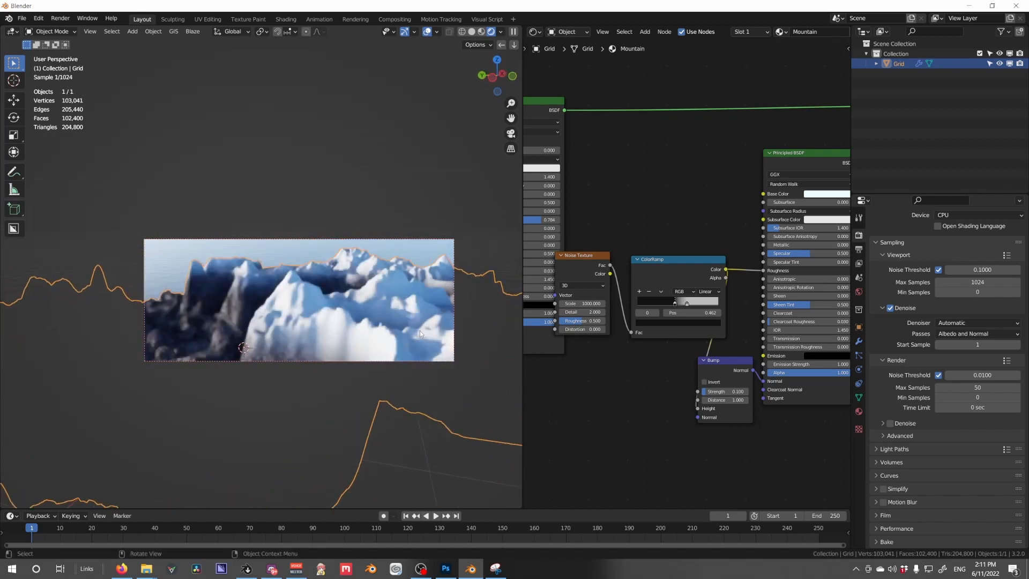
pyautogui.moveTo(294, 368); pyautogui.dragTo(306, 369, button='middle')
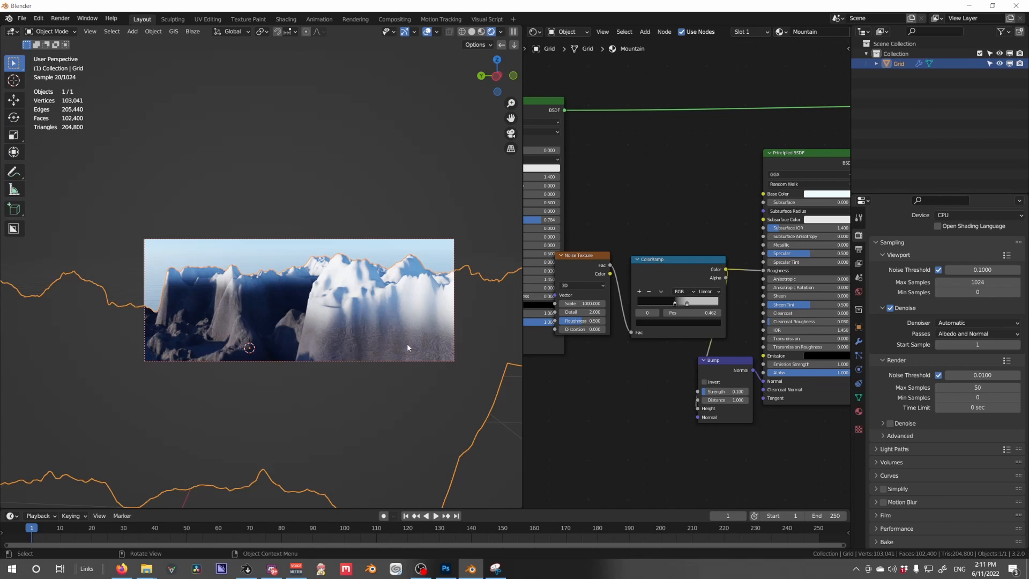
pyautogui.press('z')
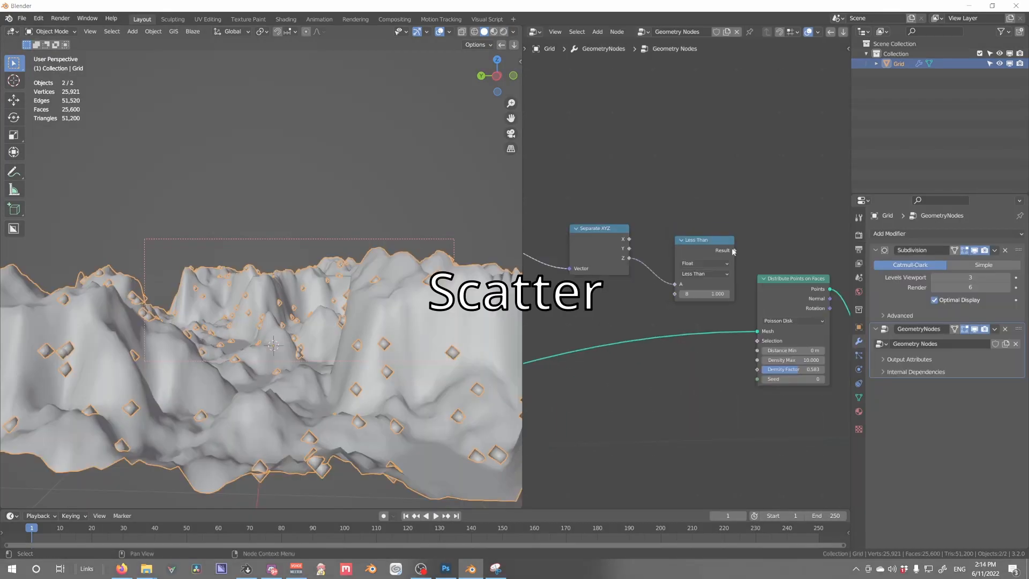
# Lower the grid's Subdivision modifier to 2 viewport levels.
pyautogui.moveTo(788, 300); pyautogui.dragTo(792, 301)
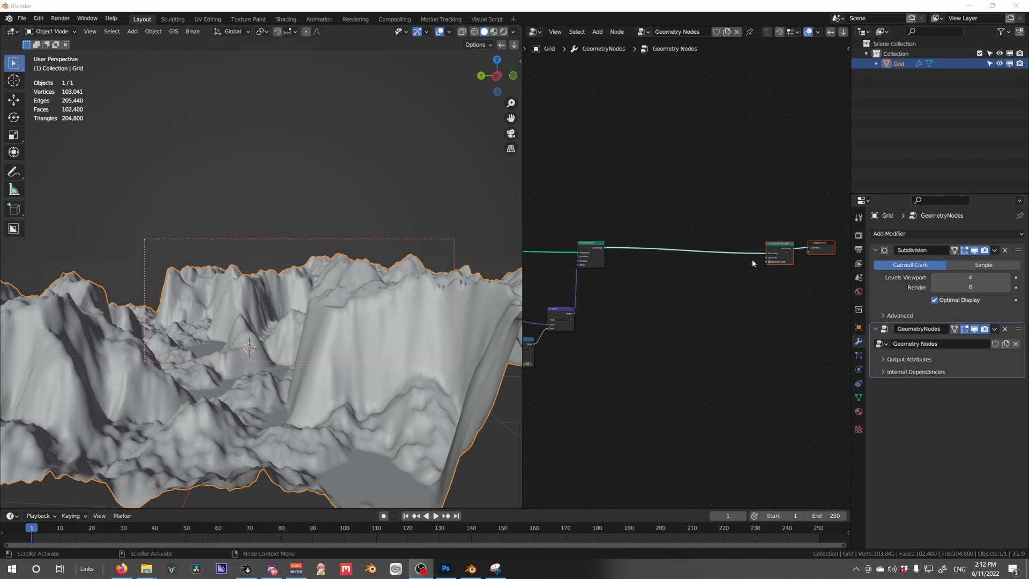
pyautogui.moveTo(670, 271); pyautogui.dragTo(675, 279, button='middle')
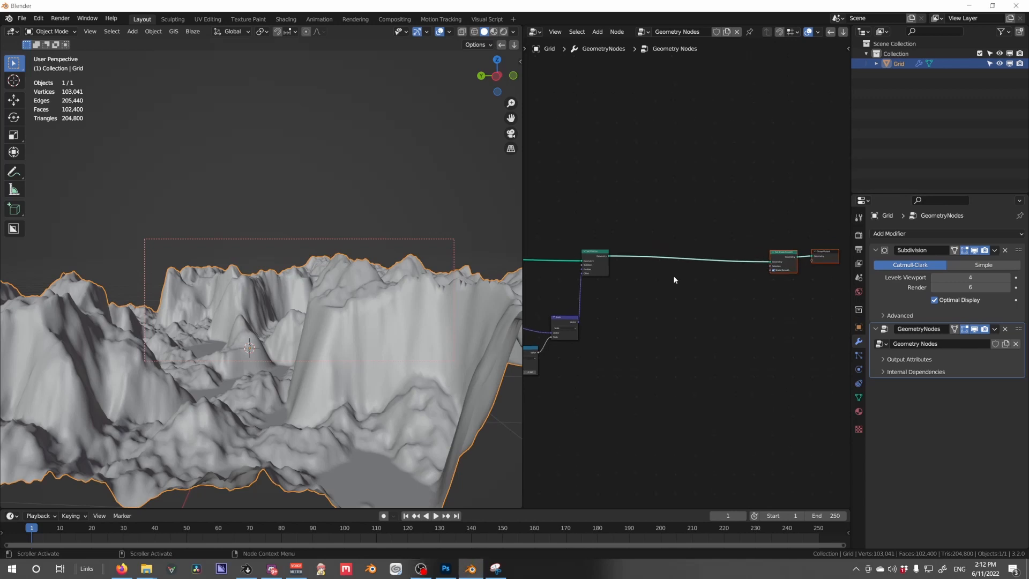
pyautogui.click(934, 277)
pyautogui.click(934, 277)
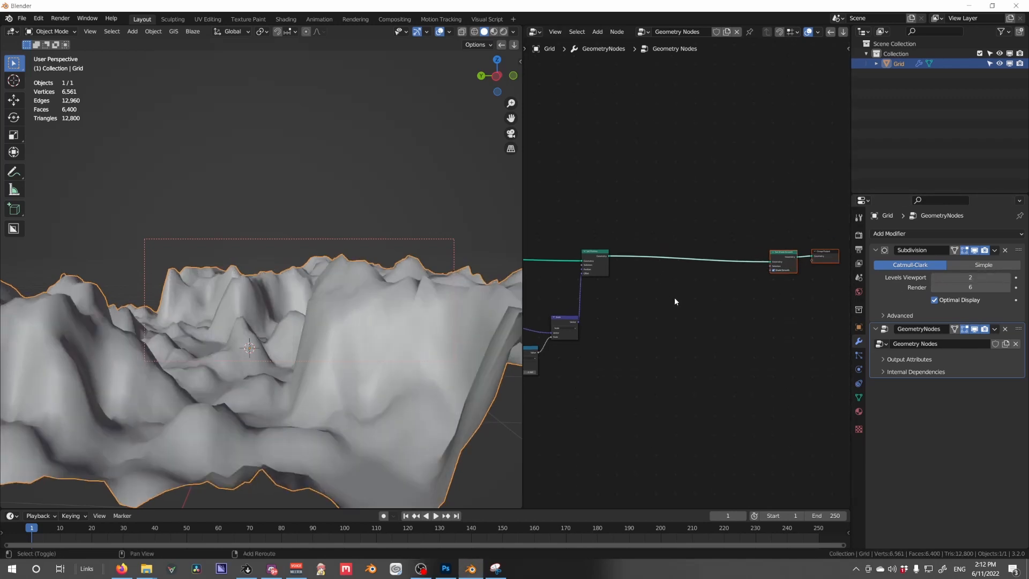
# Add a Distribute Points on Faces node above the link between Set Position and Set Shade Smooth.
pyautogui.moveTo(674, 297); pyautogui.dragTo(700, 314, button='middle')
pyautogui.scroll(2, 700, 314)
pyautogui.keyDown('shift'); pyautogui.moveTo(399, 341); pyautogui.dragTo(412, 341, button='middle'); pyautogui.keyUp('shift')
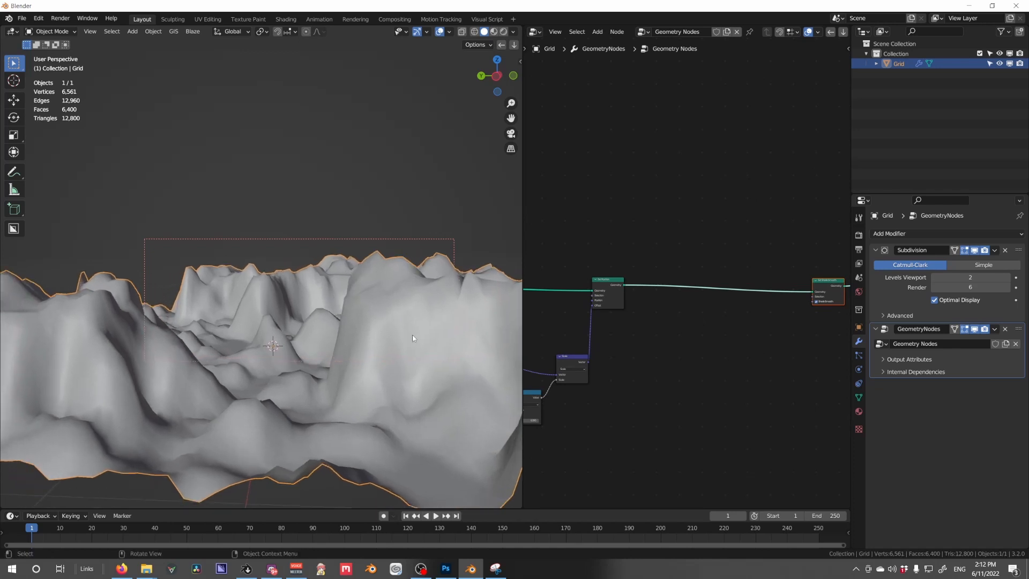
pyautogui.hotkey('shift', 'a')
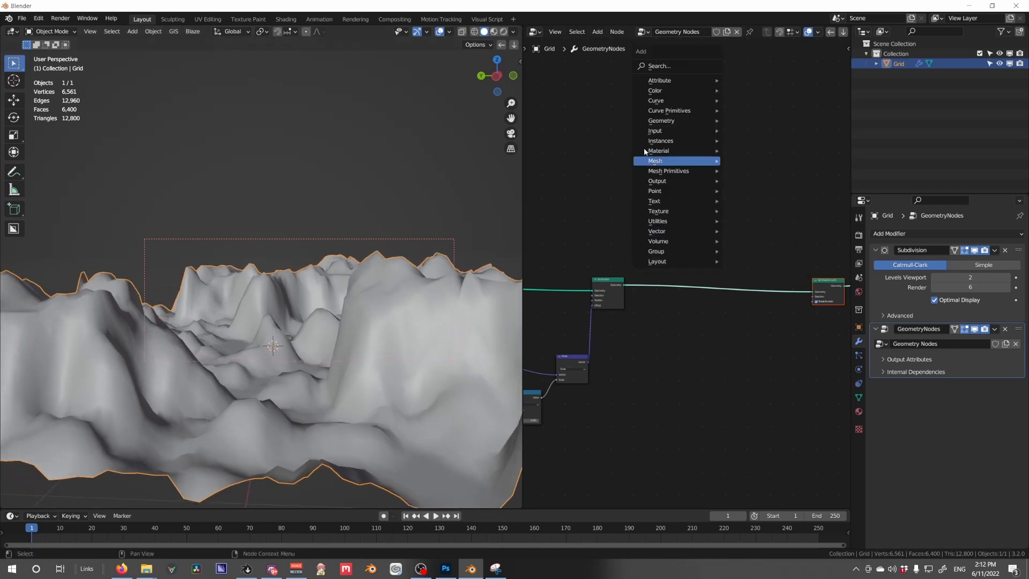
pyautogui.click(662, 68)
pyautogui.write('dis')
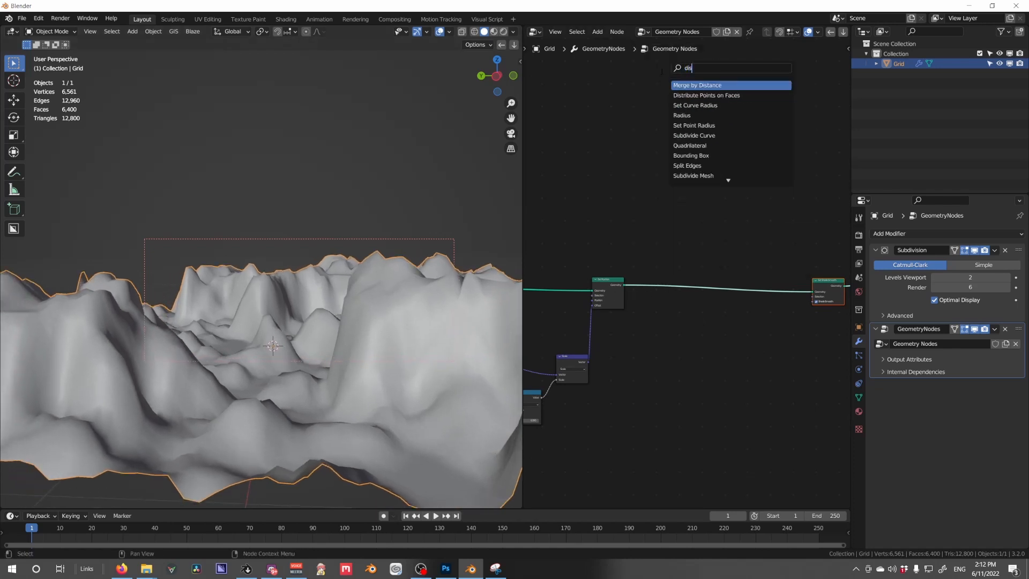
pyautogui.press('Down')
pyautogui.press('Return')
pyautogui.click(691, 225)
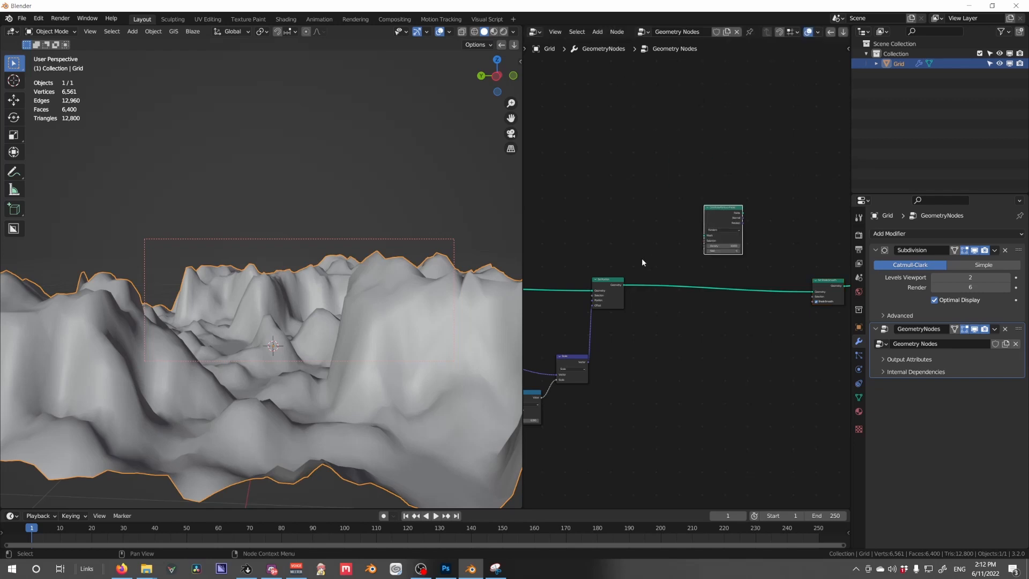
# Feed the smoothed terrain geometry into Distribute Points on Faces and merge its Points with the terrain through a Join Geometry node.
pyautogui.moveTo(624, 284); pyautogui.dragTo(705, 234)
pyautogui.moveTo(772, 226); pyautogui.dragTo(673, 246, button='middle')
pyautogui.moveTo(723, 305); pyautogui.dragTo(595, 305)
pyautogui.keyDown('ctrl'); pyautogui.keyDown('shift'); pyautogui.moveTo(625, 233); pyautogui.dragTo(601, 304, button='right'); pyautogui.keyUp('shift'); pyautogui.keyUp('ctrl')
pyautogui.click(673, 265)
pyautogui.moveTo(622, 306); pyautogui.dragTo(559, 292)
# Space out the Join Geometry and Group Output nodes along the terrain link.
pyautogui.moveTo(675, 278); pyautogui.dragTo(637, 276, button='middle')
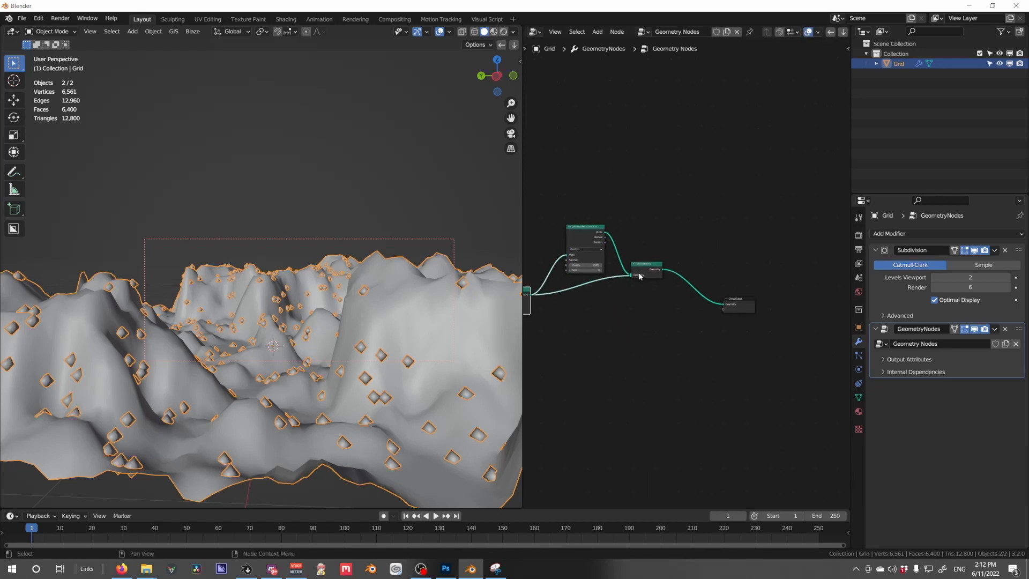
pyautogui.moveTo(647, 278); pyautogui.dragTo(783, 298)
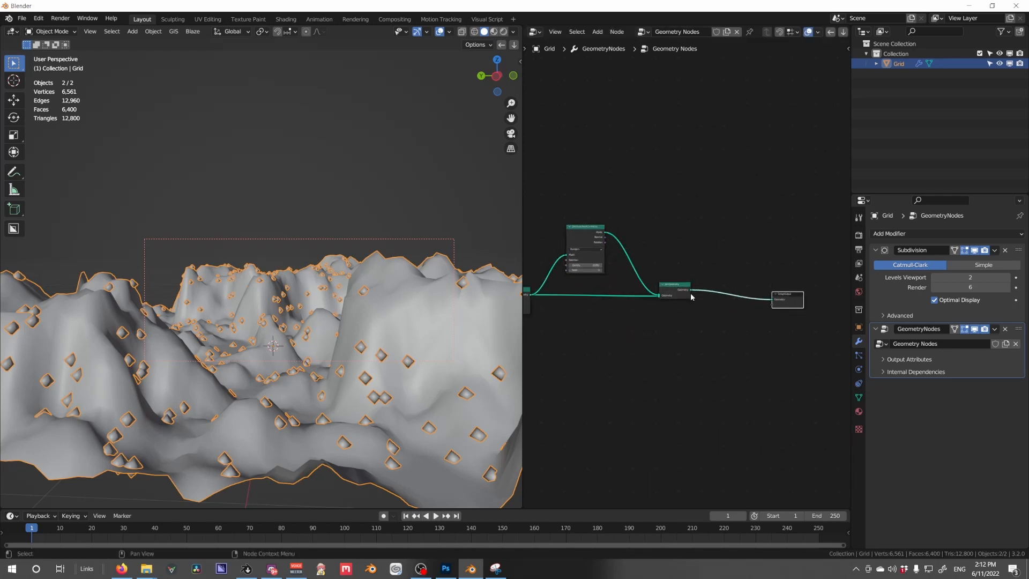
pyautogui.moveTo(678, 294); pyautogui.dragTo(718, 300)
# Switch the point distribution to Poisson Disk with a Density Factor of about 0.583, and shift Join Geometry slightly away.
pyautogui.click(583, 250)
pyautogui.click(584, 261)
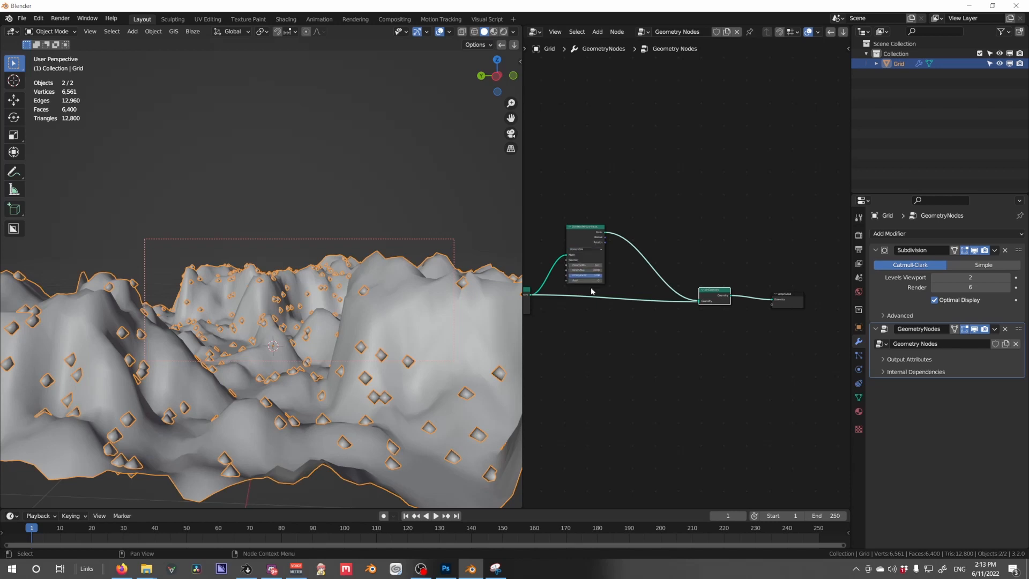
pyautogui.moveTo(595, 290); pyautogui.dragTo(684, 294, button='middle')
pyautogui.scroll(5, 696, 289)
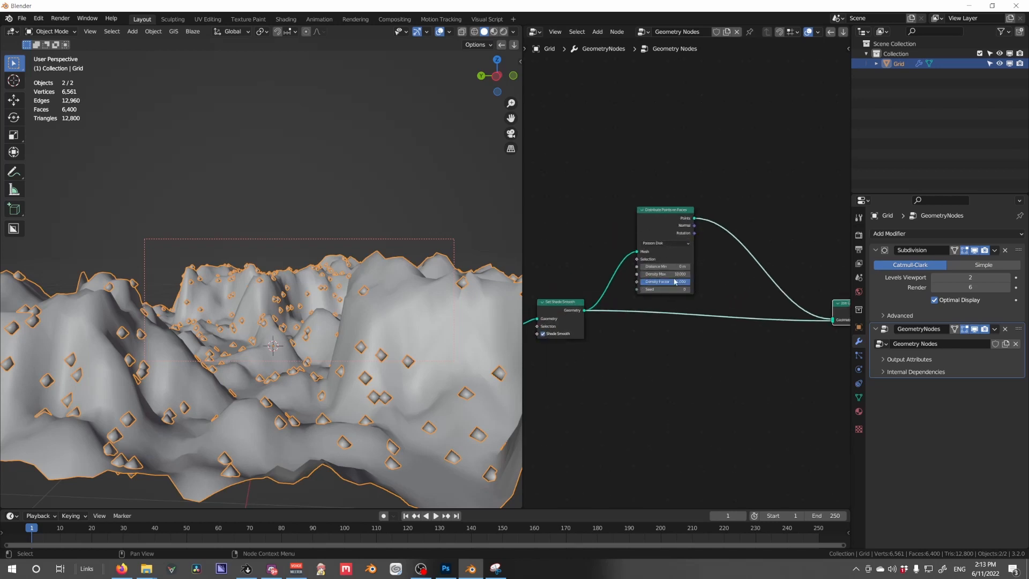
pyautogui.moveTo(674, 281); pyautogui.dragTo(669, 286)
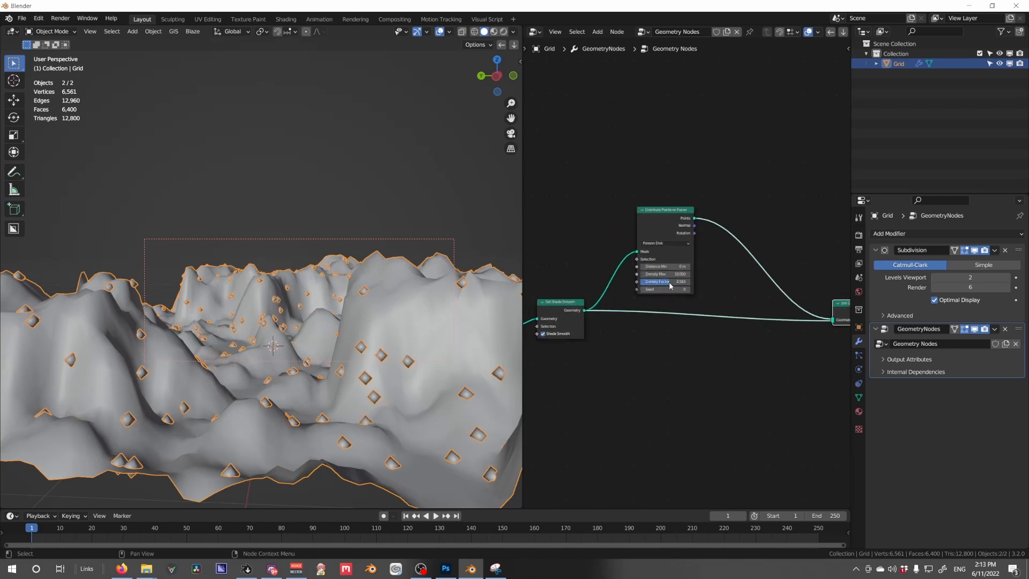
pyautogui.moveTo(723, 278); pyautogui.dragTo(653, 291, button='middle')
pyautogui.moveTo(769, 310); pyautogui.dragTo(781, 309)
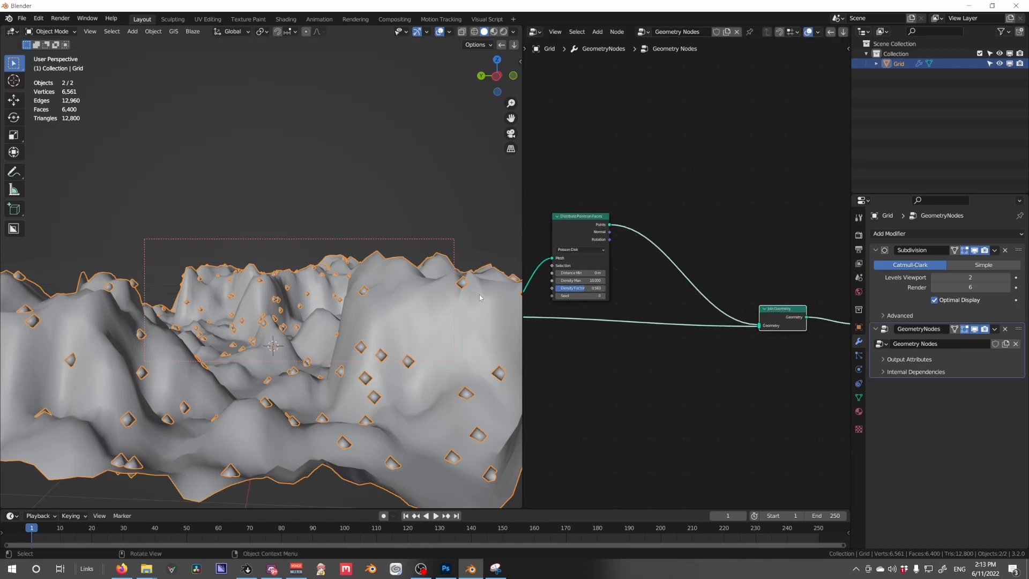
# Try 4 viewport levels on the Subdivision modifier, check the scattered points, and settle on 3.
pyautogui.moveTo(479, 294); pyautogui.dragTo(399, 347, button='middle')
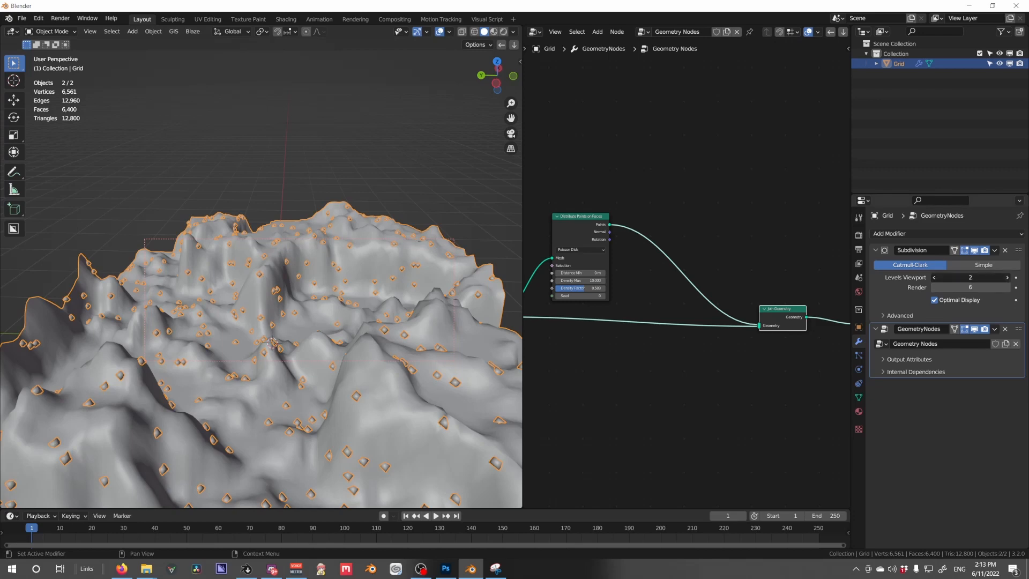
pyautogui.click(1006, 279)
pyautogui.click(1007, 277)
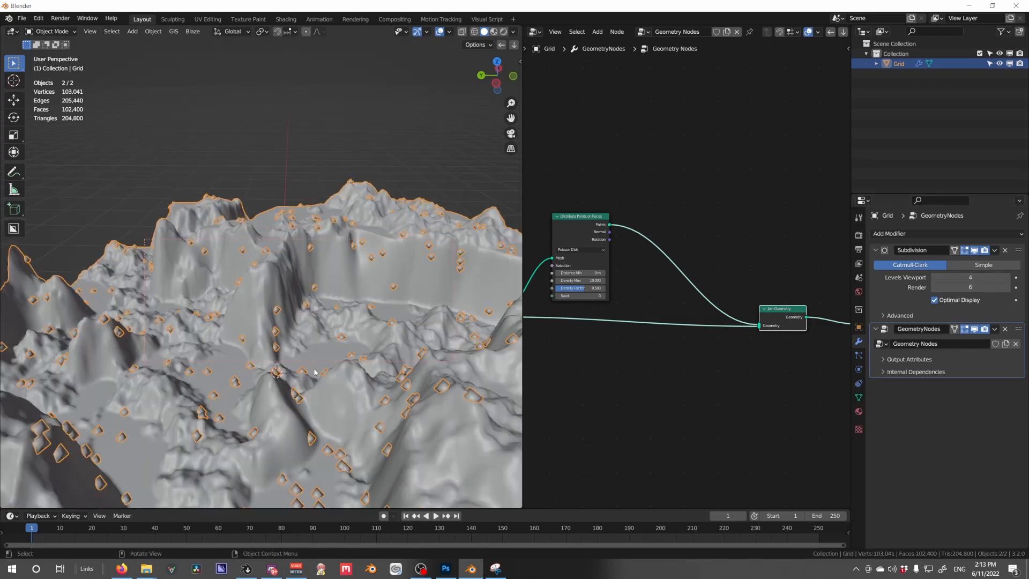
pyautogui.moveTo(318, 372); pyautogui.dragTo(348, 377, button='middle')
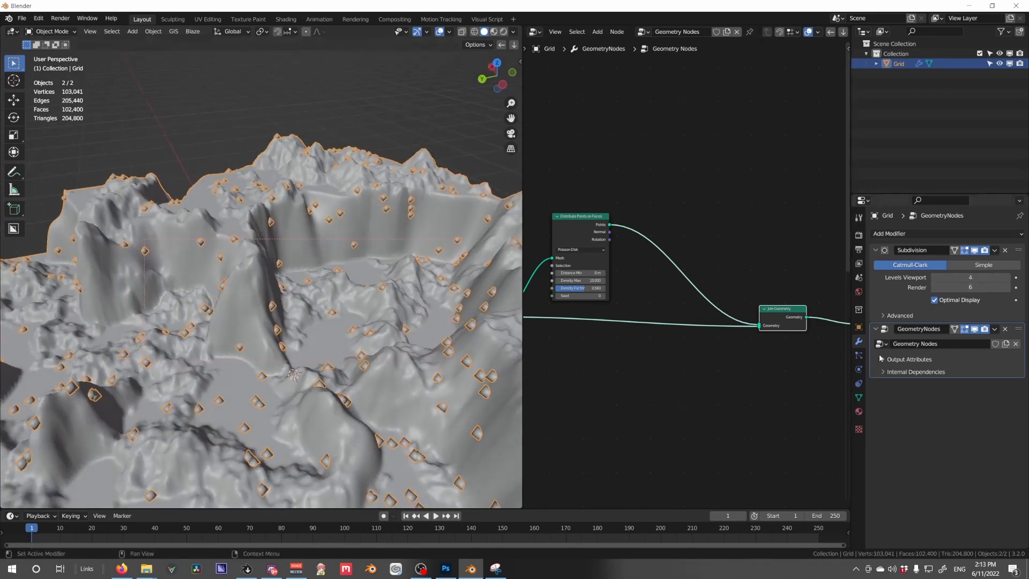
pyautogui.click(933, 278)
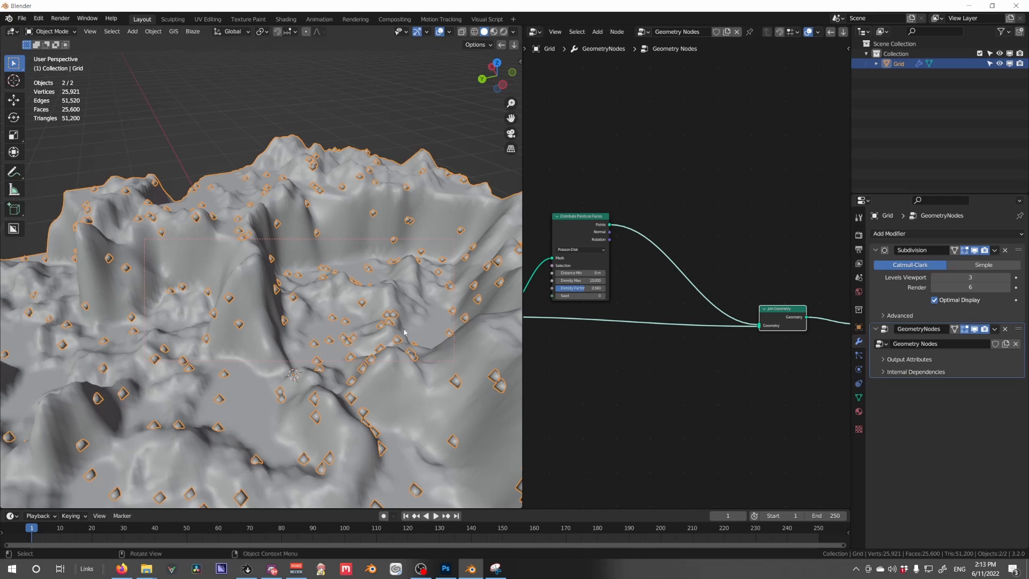
pyautogui.moveTo(404, 332); pyautogui.dragTo(351, 310, button='middle')
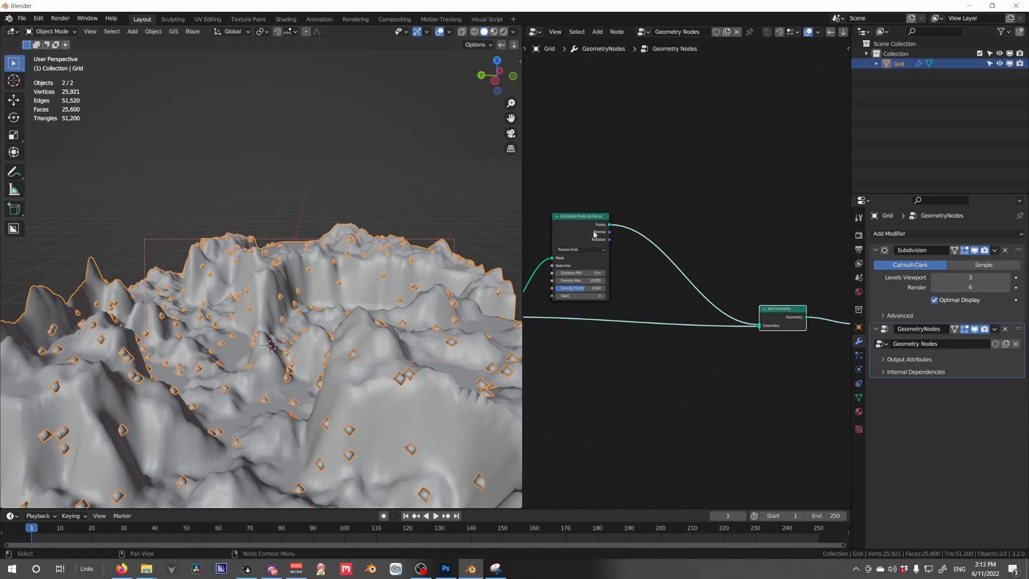
# Make room before Distribute Points on Faces by moving it aside and shifting all the upstream terrain nodes away together.
pyautogui.moveTo(597, 235); pyautogui.dragTo(688, 219)
pyautogui.moveTo(599, 292); pyautogui.dragTo(757, 297, button='middle')
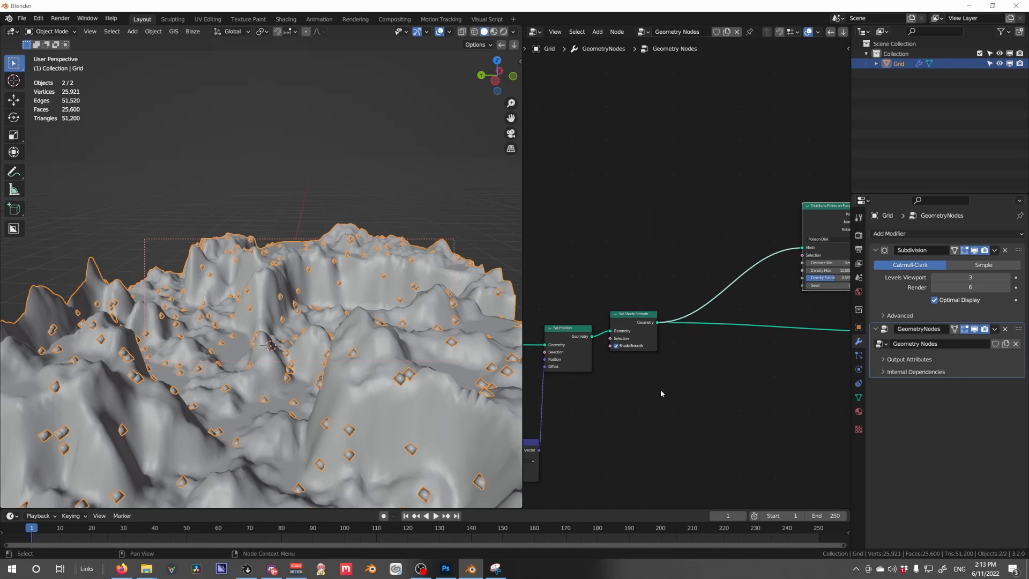
pyautogui.scroll(-12, 660, 390)
pyautogui.moveTo(661, 390); pyautogui.dragTo(766, 379, button='middle')
pyautogui.scroll(-5, 777, 438)
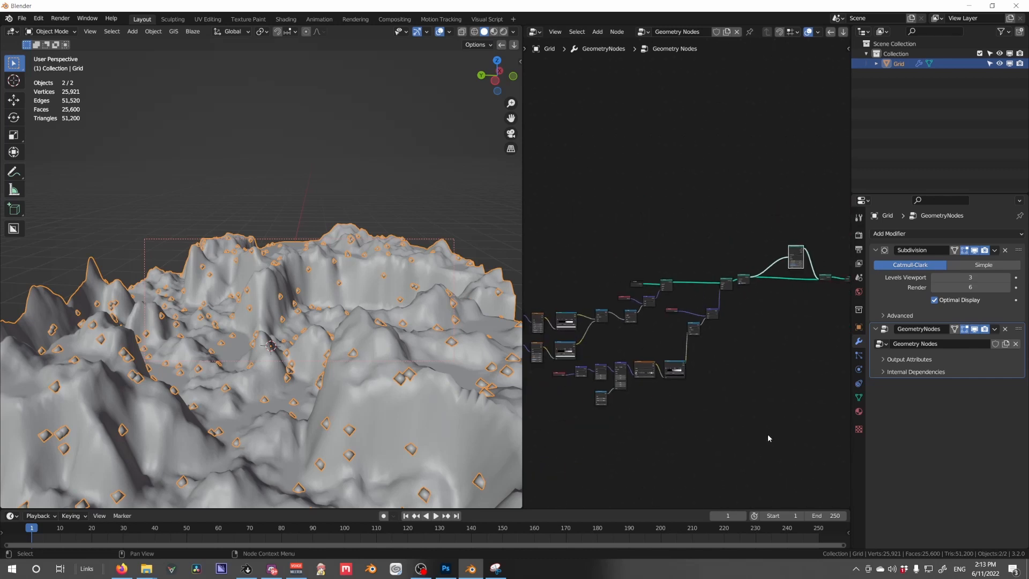
pyautogui.moveTo(767, 436); pyautogui.dragTo(506, 258)
pyautogui.moveTo(740, 279); pyautogui.dragTo(637, 284)
pyautogui.click(789, 294)
# Add a Separate XYZ node in the free space before Distribute Points on Faces, above its Mesh link.
pyautogui.moveTo(791, 293); pyautogui.dragTo(702, 294, button='middle')
pyautogui.scroll(5, 702, 294)
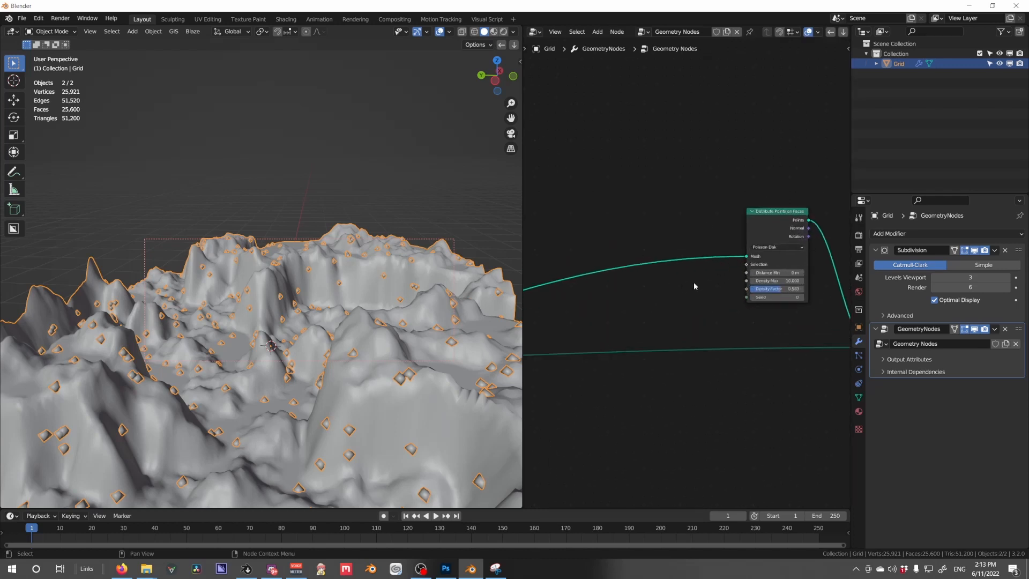
pyautogui.hotkey('shift', 'a')
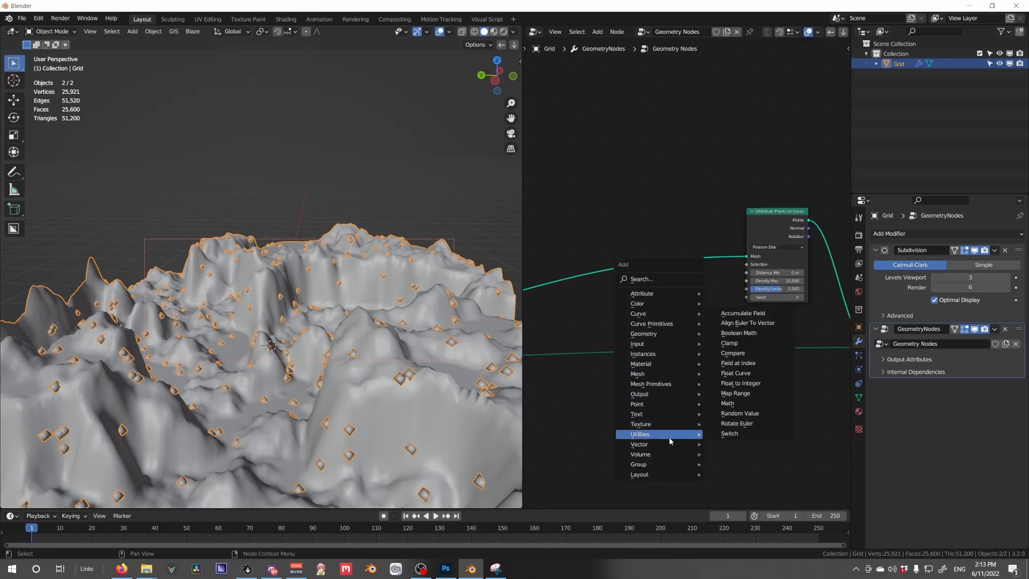
pyautogui.moveTo(670, 444)
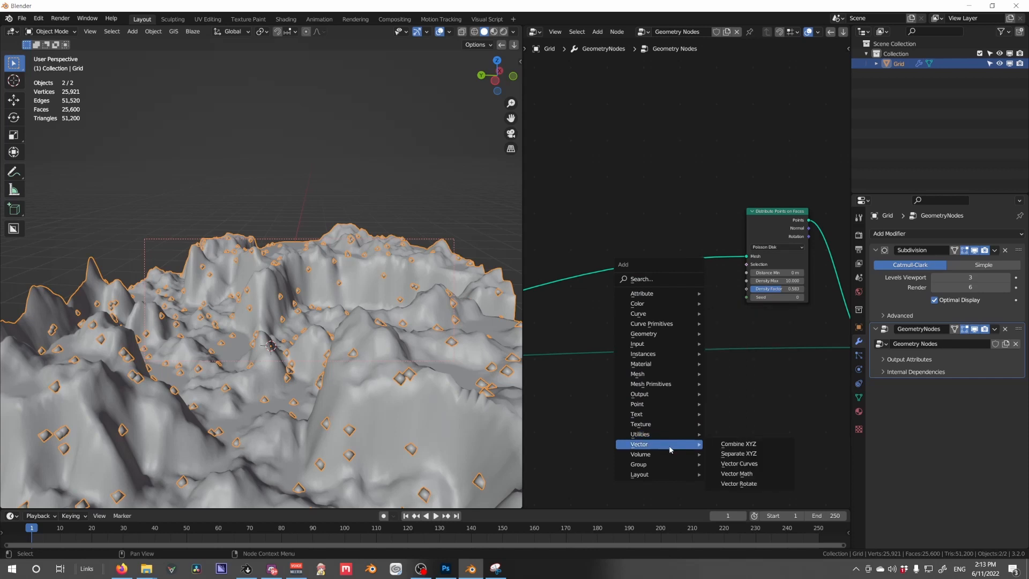
pyautogui.click(734, 453)
pyautogui.click(641, 205)
pyautogui.moveTo(641, 206); pyautogui.dragTo(693, 253, button='middle')
pyautogui.moveTo(738, 278); pyautogui.dragTo(642, 286, button='middle')
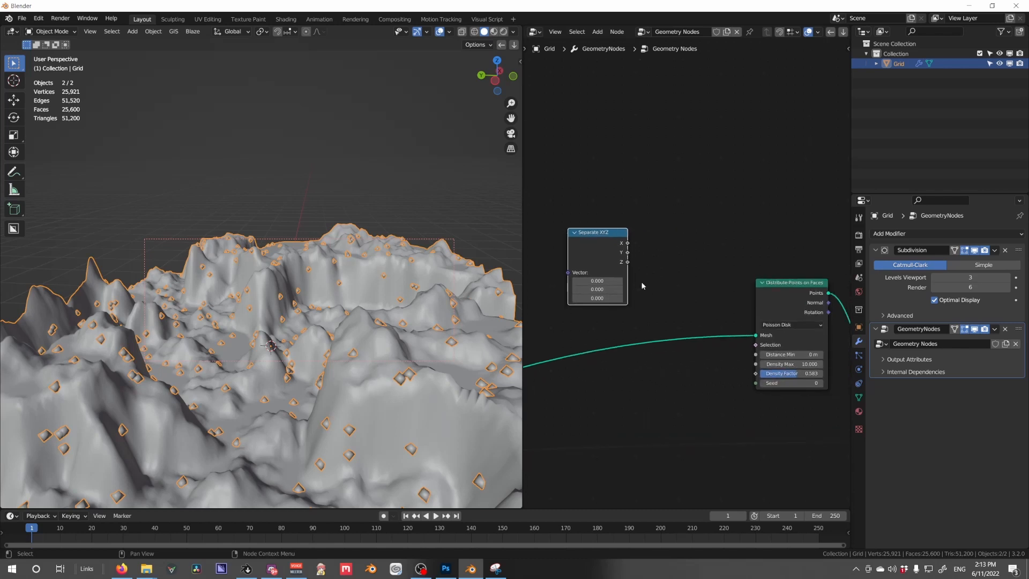
# Add a Compare node between Separate XYZ and Distribute Points on Faces, and link the Z output to its A input.
pyautogui.moveTo(628, 263)
pyautogui.mouseDown()
pyautogui.moveTo(680, 337)
pyautogui.moveTo(669, 294)
pyautogui.moveTo(629, 255)
pyautogui.mouseUp()
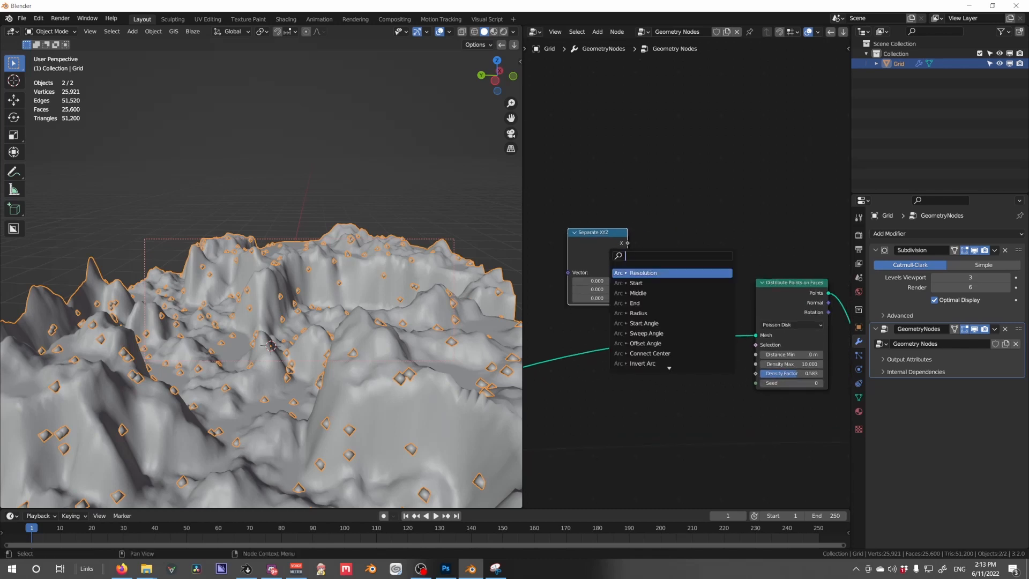
pyautogui.hotkey('shift', 'a')
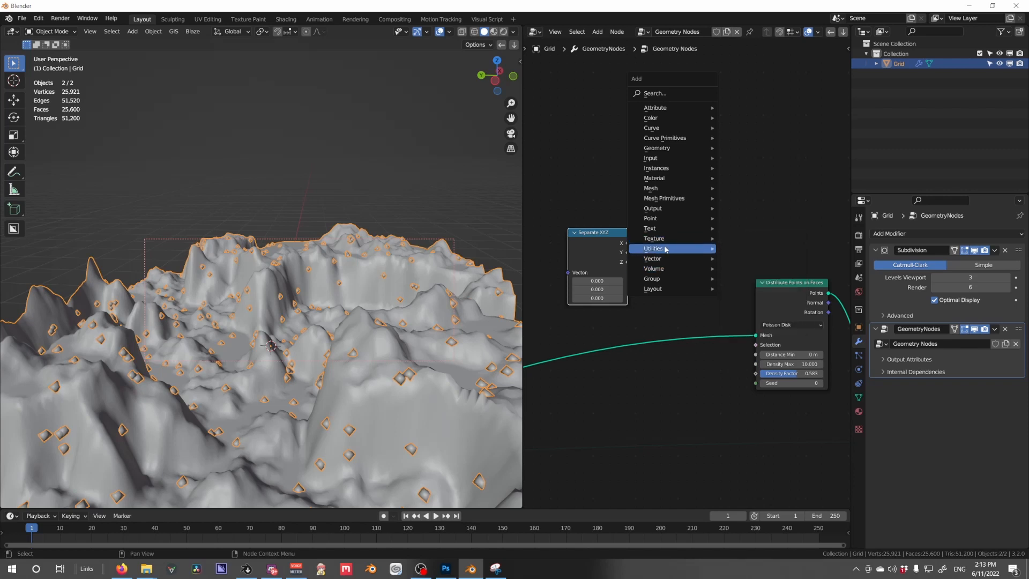
pyautogui.moveTo(667, 251)
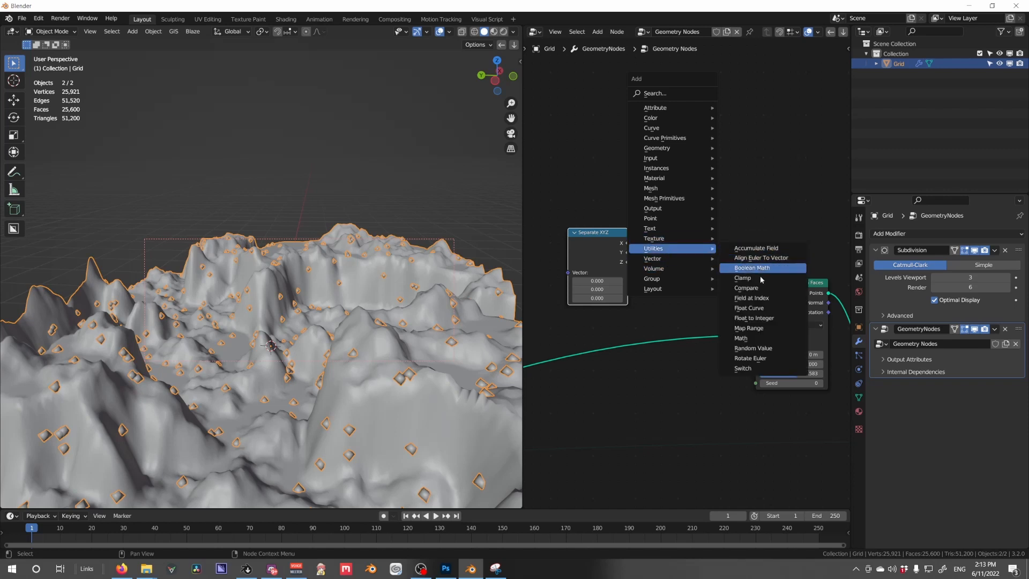
pyautogui.click(746, 288)
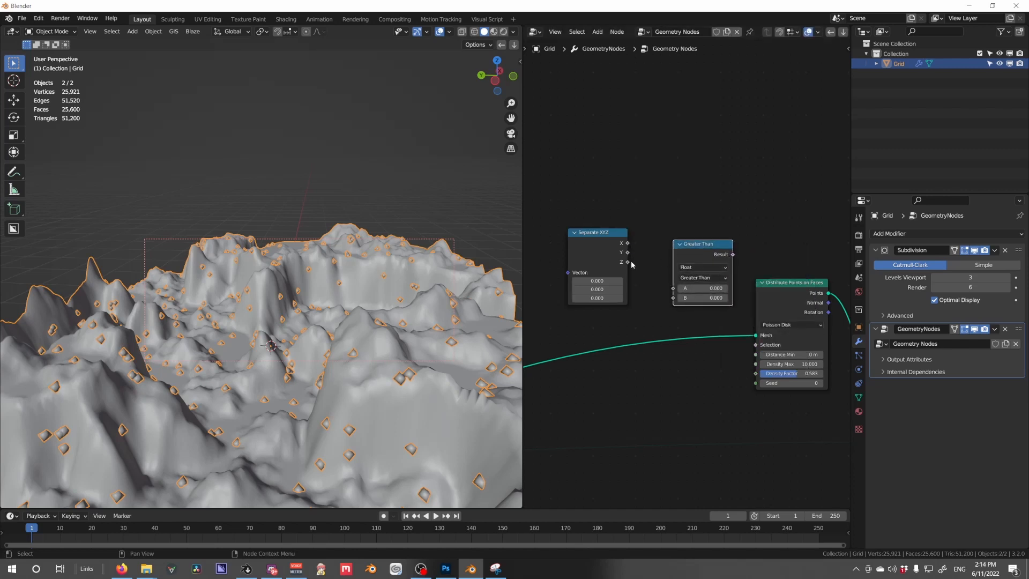
pyautogui.moveTo(629, 262); pyautogui.dragTo(673, 287)
# Set the Compare node's B value to 1 and its operation to Less Than.
pyautogui.click(702, 297)
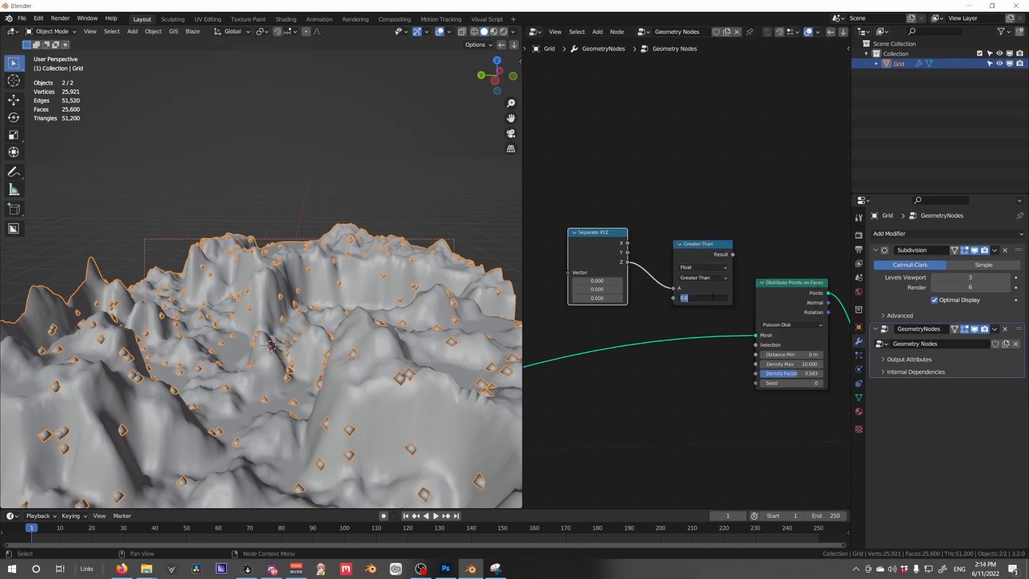
pyautogui.write('1')
pyautogui.press('Return')
pyautogui.click(703, 277)
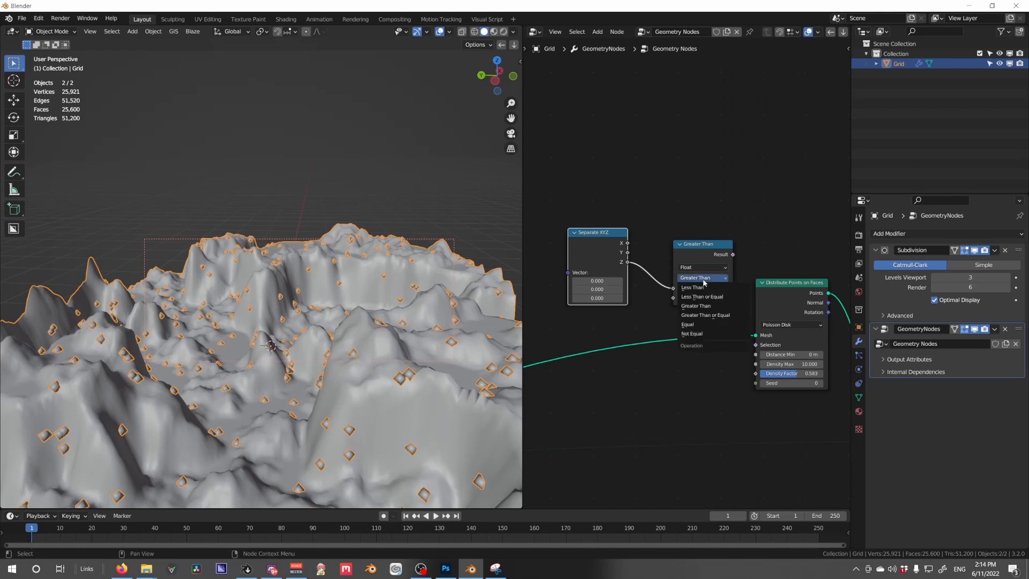
pyautogui.click(707, 290)
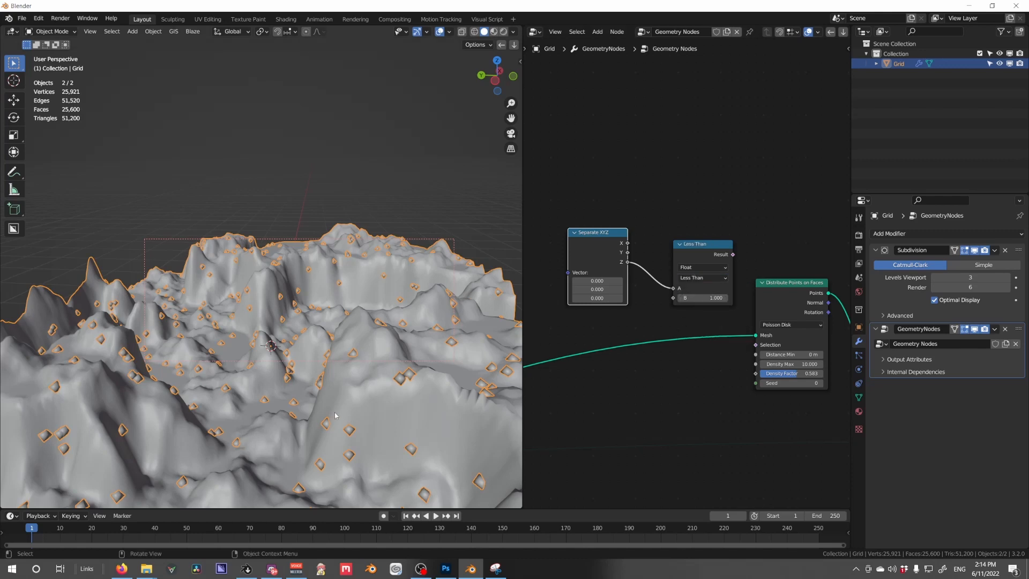
# Add a Normal input node and link it to the Vector input of Separate XYZ.
pyautogui.moveTo(472, 327); pyautogui.dragTo(474, 302, button='middle')
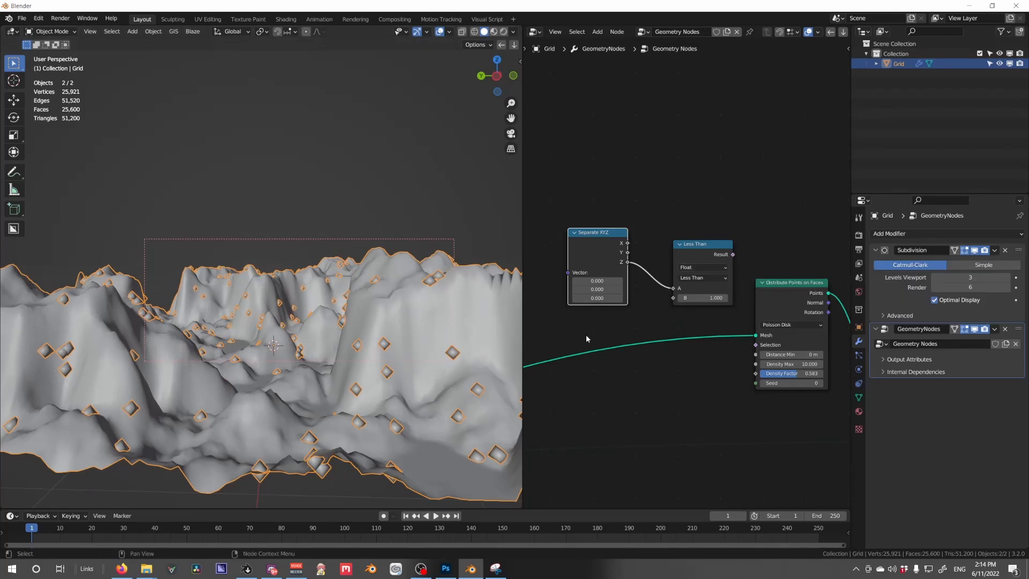
pyautogui.moveTo(616, 334); pyautogui.dragTo(719, 332, button='middle')
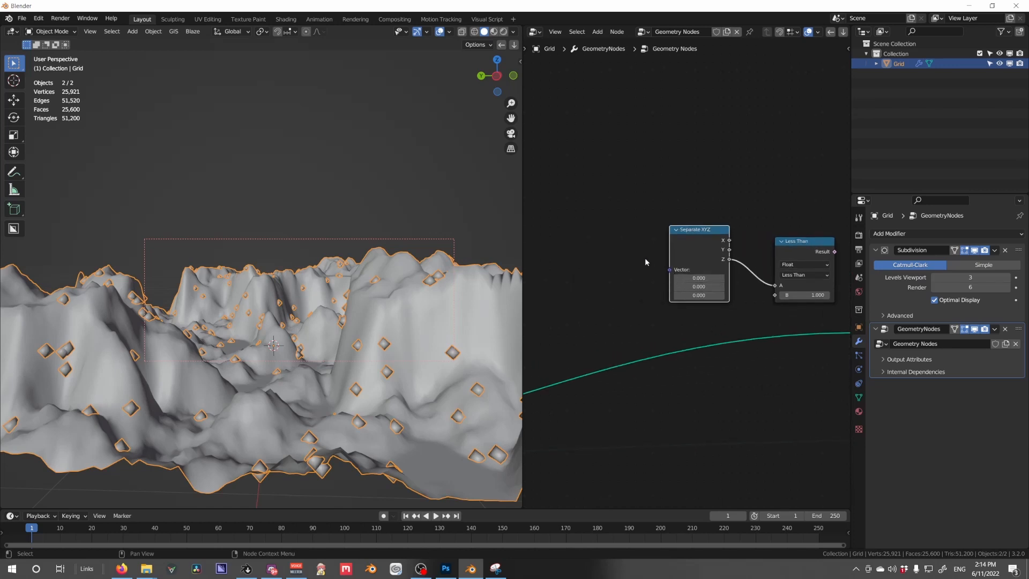
pyautogui.hotkey('shift', 'a')
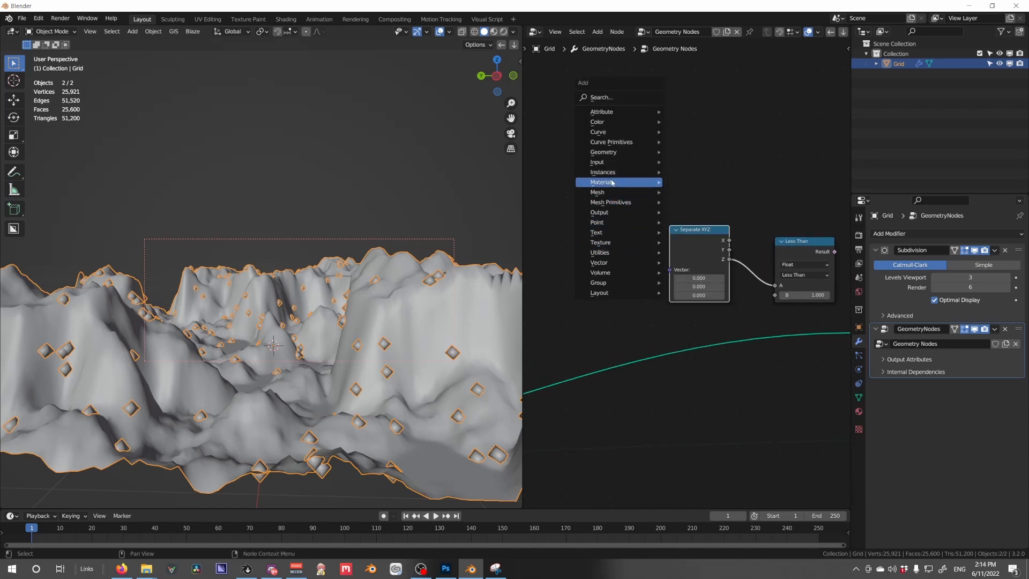
pyautogui.moveTo(616, 162)
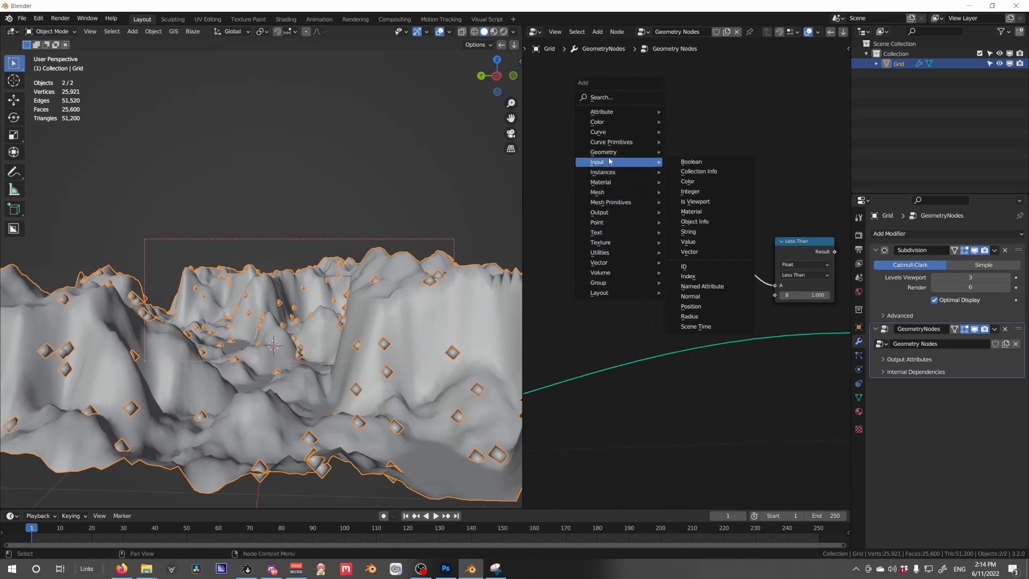
pyautogui.click(697, 296)
pyautogui.moveTo(584, 241); pyautogui.dragTo(672, 270)
# Link the Less Than result to the Selection of Distribute Points on Faces and fine-tune its B threshold.
pyautogui.moveTo(793, 295); pyautogui.dragTo(690, 294, button='middle')
pyautogui.moveTo(734, 250); pyautogui.dragTo(757, 341)
pyautogui.keyDown('shift'); pyautogui.moveTo(711, 297); pyautogui.dragTo(702, 294); pyautogui.keyUp('shift')
pyautogui.moveTo(317, 334); pyautogui.dragTo(434, 368, button='middle')
pyautogui.keyDown('shift'); pyautogui.moveTo(713, 294); pyautogui.dragTo(710, 294); pyautogui.keyUp('shift')
# Replace the Normal node with a Position node linked to the Vector input of Separate XYZ.
pyautogui.moveTo(674, 313); pyautogui.dragTo(773, 308, button='middle')
pyautogui.click(651, 240)
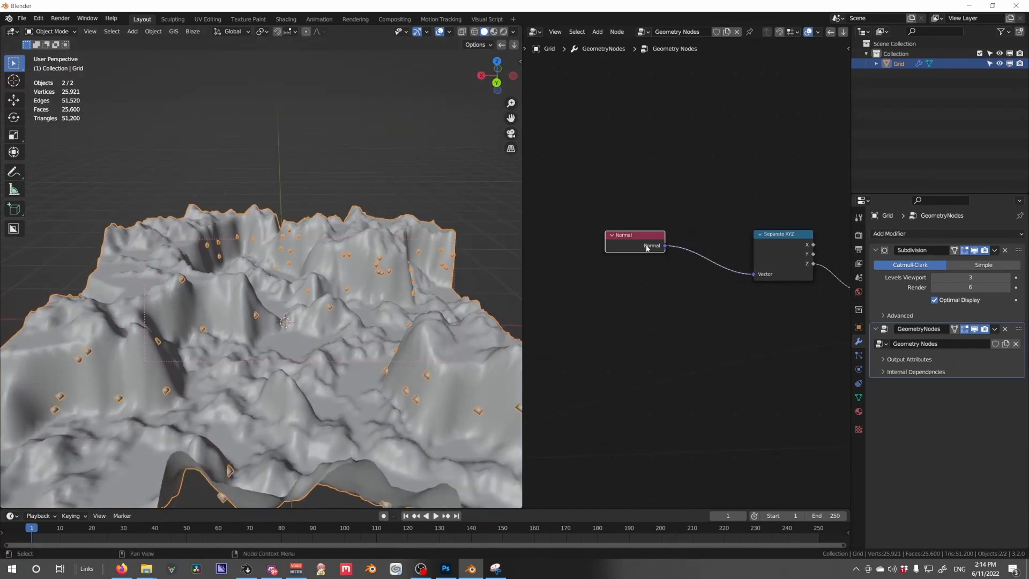
pyautogui.press('x')
pyautogui.hotkey('shift', 'a')
pyautogui.moveTo(655, 252)
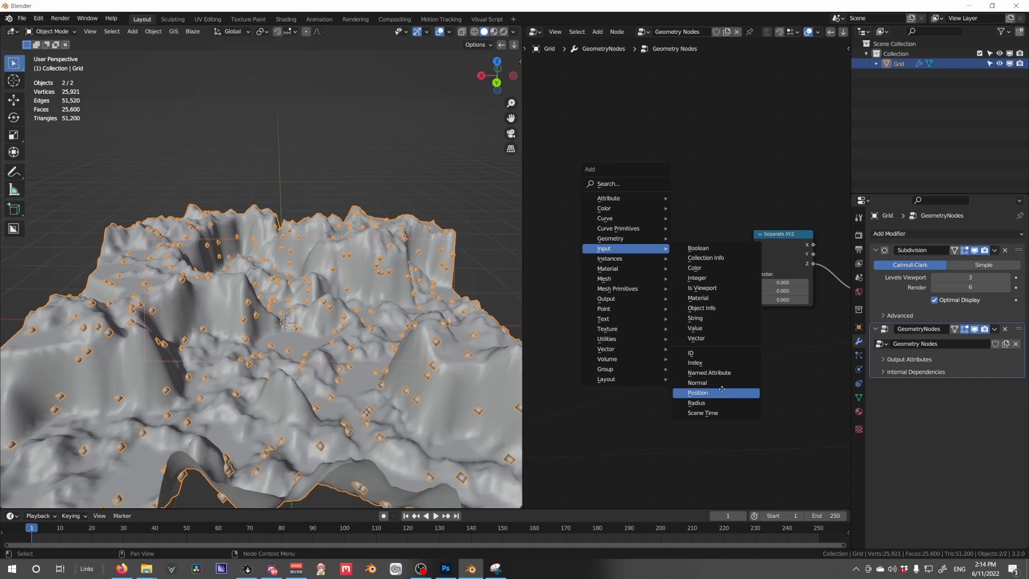
pyautogui.click(718, 390)
pyautogui.moveTo(679, 262); pyautogui.dragTo(753, 274)
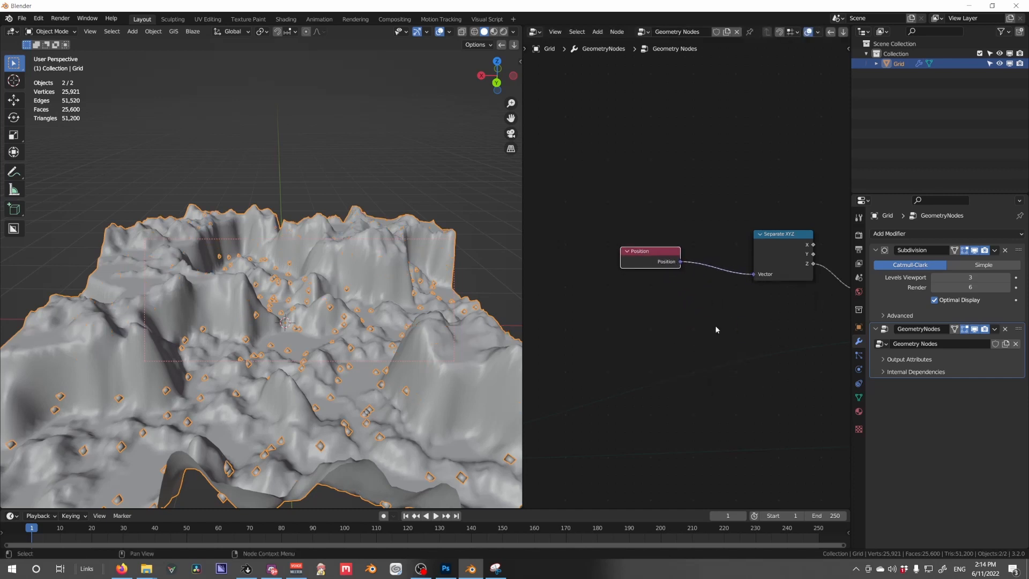
# Try different B thresholds on the Less Than node, settling on about 0.130, and reduce the Subdivision modifier to 2 viewport levels.
pyautogui.moveTo(754, 274); pyautogui.dragTo(646, 274, button='middle')
pyautogui.moveTo(792, 299)
pyautogui.mouseDown()
pyautogui.moveTo(783, 299)
pyautogui.moveTo(794, 300)
pyautogui.mouseUp()
pyautogui.moveTo(348, 364); pyautogui.dragTo(356, 321, button='middle')
pyautogui.keyDown('shift'); pyautogui.moveTo(793, 300); pyautogui.dragTo(840, 300); pyautogui.keyUp('shift')
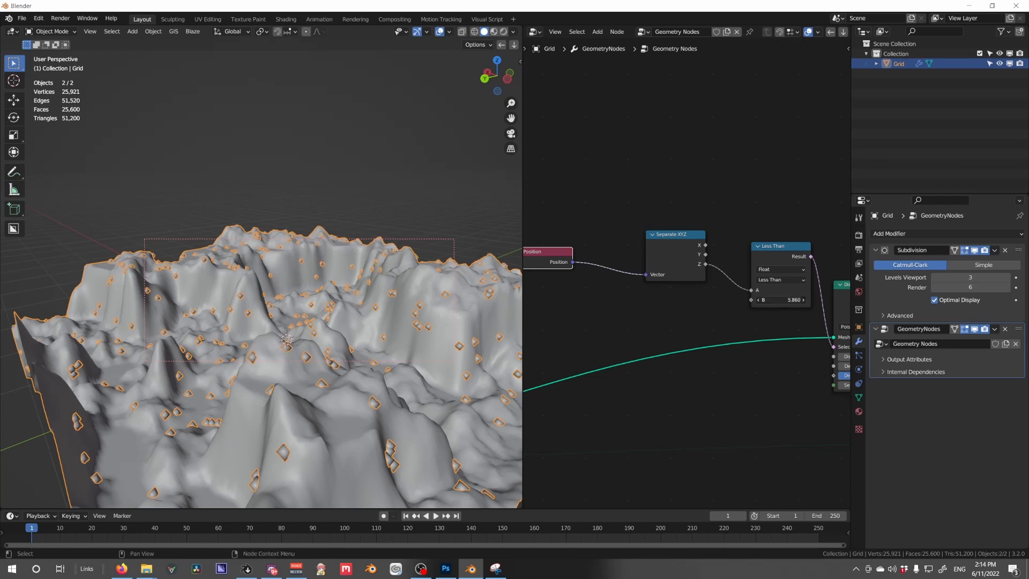
pyautogui.click(934, 277)
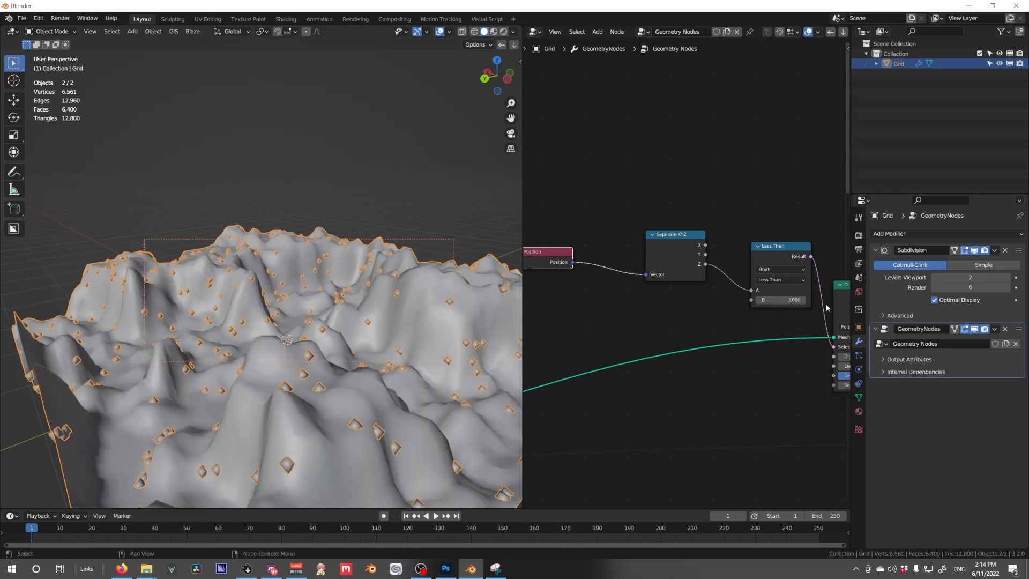
pyautogui.moveTo(791, 300); pyautogui.dragTo(726, 300)
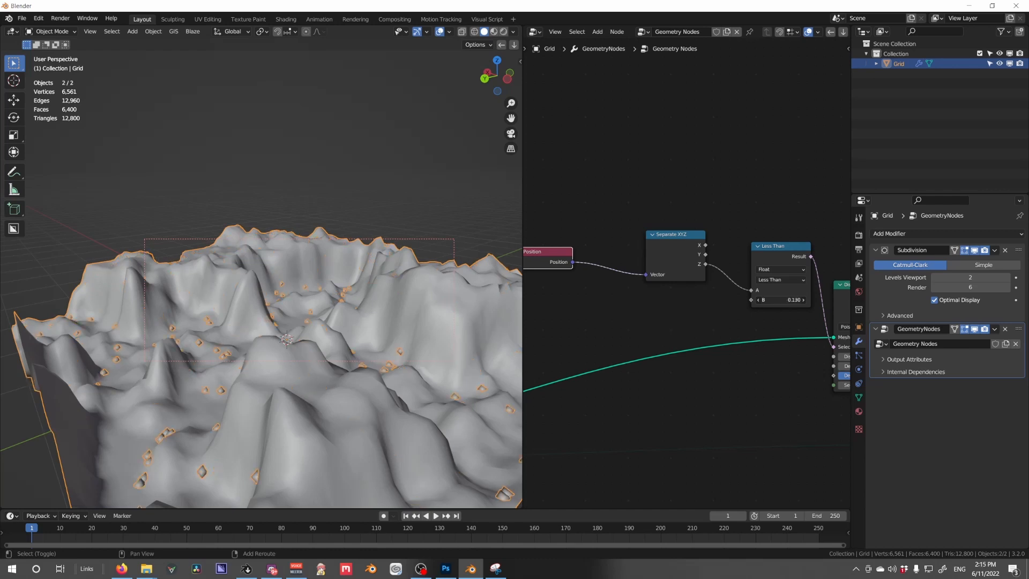
# Try the Greater Than operation with B at about 0.750 and inspect the points on the higher terrain.
pyautogui.click(780, 279)
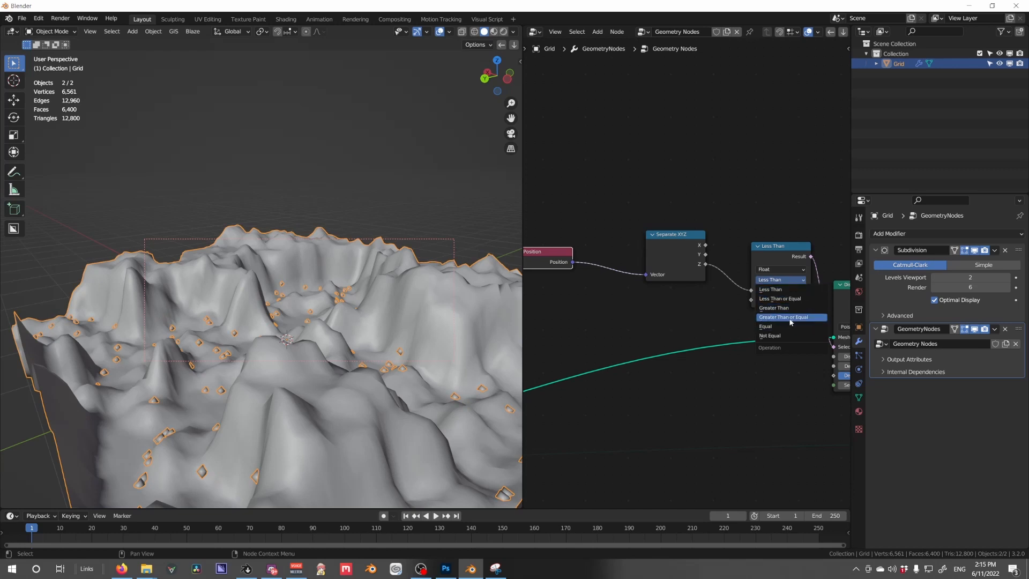
pyautogui.click(785, 308)
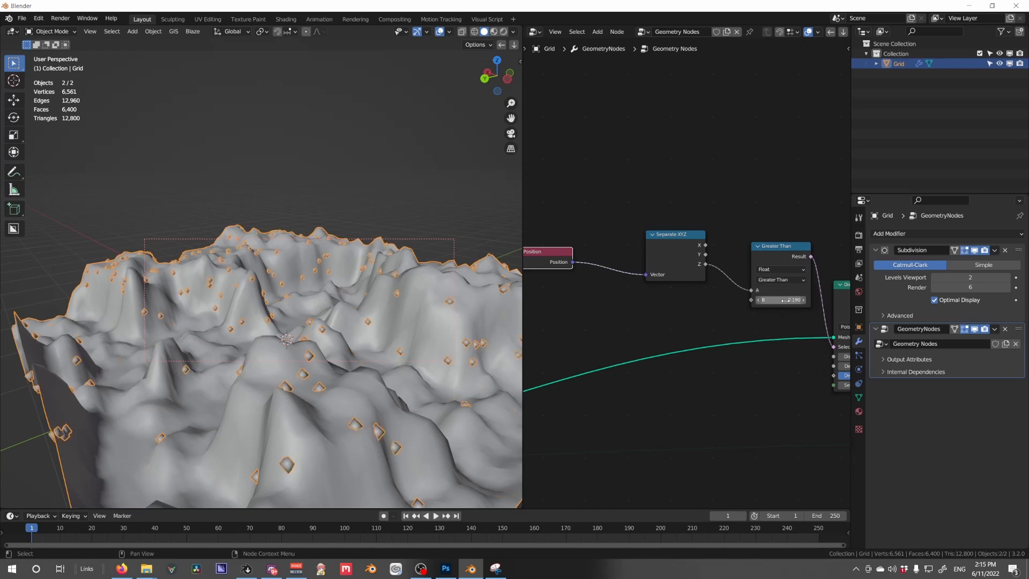
pyautogui.moveTo(785, 300)
pyautogui.mouseDown()
pyautogui.moveTo(801, 300)
pyautogui.moveTo(766, 300)
pyautogui.moveTo(790, 300)
pyautogui.mouseUp()
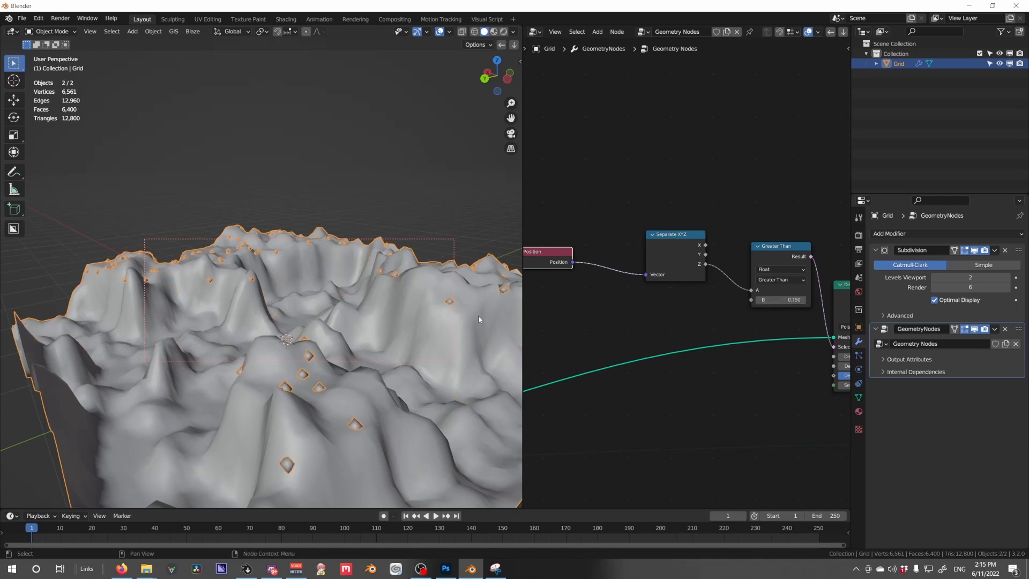
pyautogui.moveTo(478, 315); pyautogui.dragTo(341, 298, button='middle')
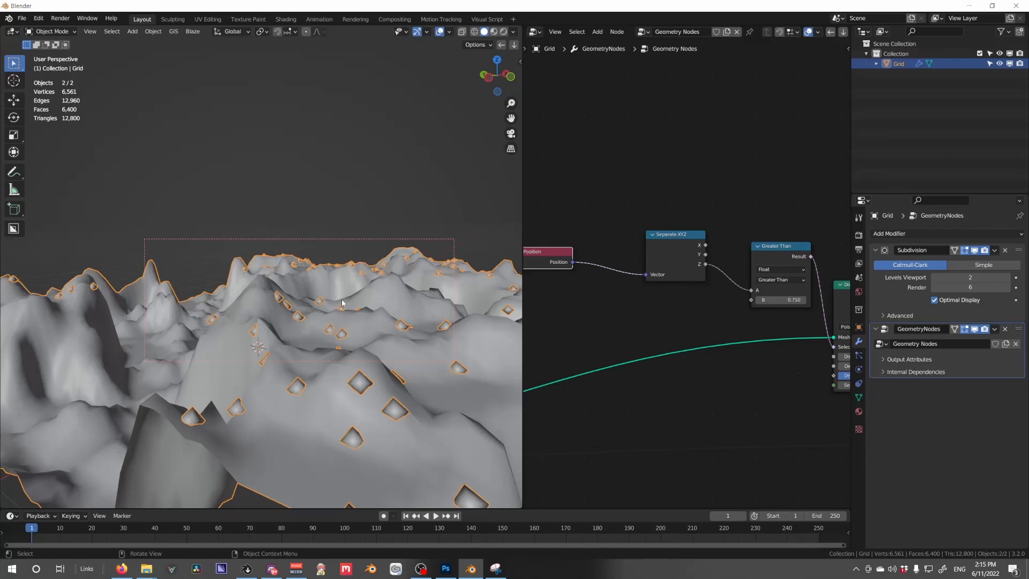
pyautogui.moveTo(284, 209); pyautogui.dragTo(334, 276, button='middle')
pyautogui.scroll(-5, 315, 278)
pyautogui.scroll(6, 279, 272)
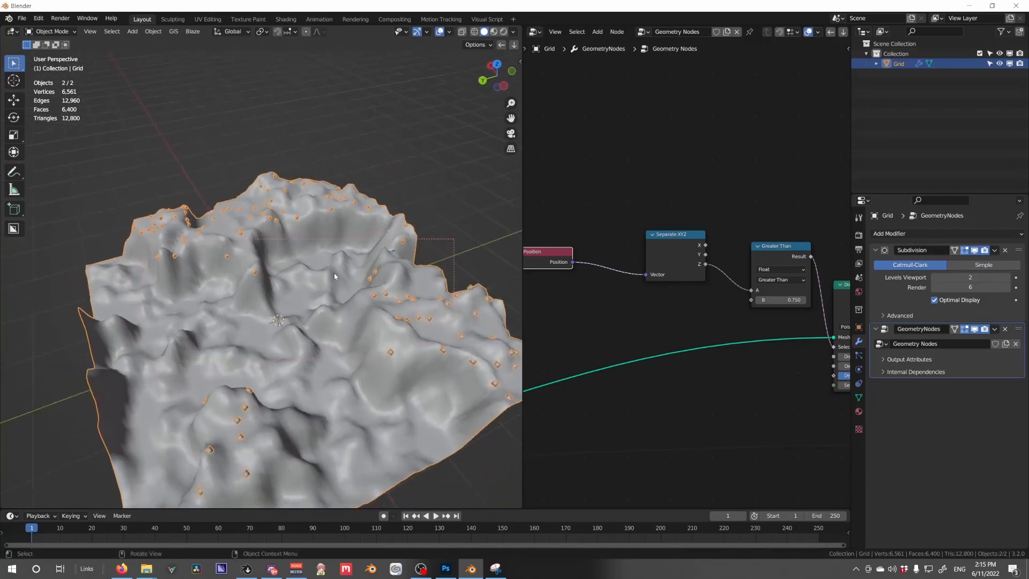
# Switch the comparison back to Less Than and lower B to about 0.210, checking the points in the valleys.
pyautogui.click(780, 279)
pyautogui.click(774, 287)
pyautogui.moveTo(302, 353); pyautogui.dragTo(275, 325, button='middle')
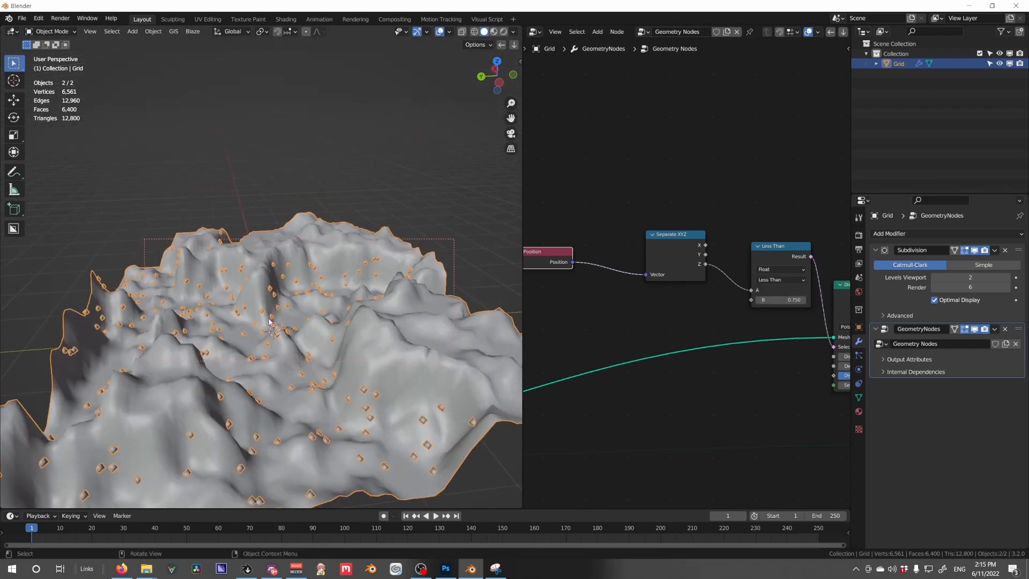
pyautogui.keyDown('shift'); pyautogui.moveTo(786, 300); pyautogui.dragTo(645, 300); pyautogui.keyUp('shift')
pyautogui.moveTo(279, 375); pyautogui.dragTo(375, 370, button='middle')
# Move Join Geometry and Group Output away to make room, and insert an Instance on Points node after Distribute Points on Faces.
pyautogui.scroll(-5, 633, 344)
pyautogui.moveTo(776, 344); pyautogui.dragTo(523, 345, button='middle')
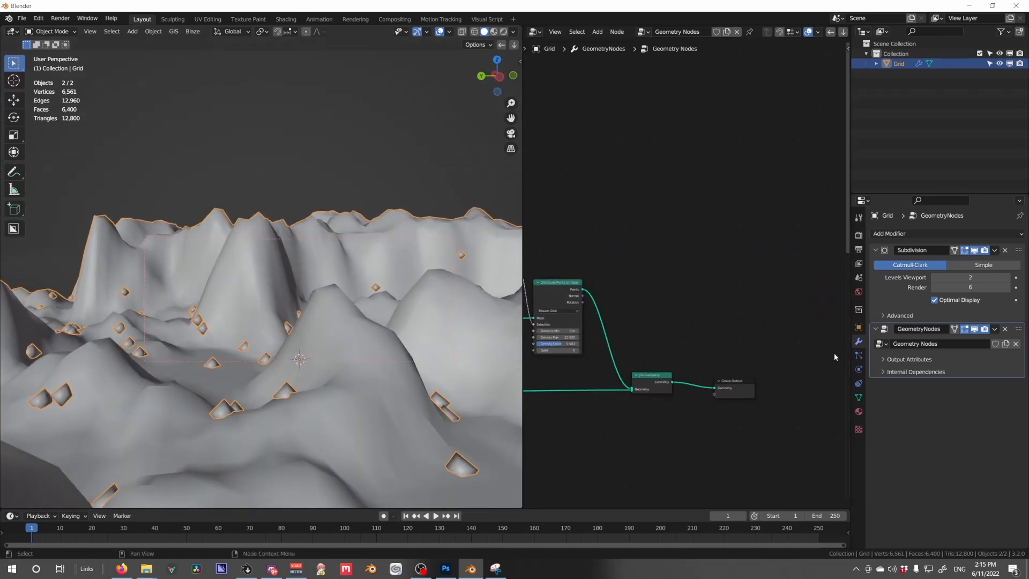
pyautogui.moveTo(746, 415); pyautogui.dragTo(799, 389)
pyautogui.click(723, 317)
pyautogui.hotkey('shift', 'a')
pyautogui.moveTo(691, 256)
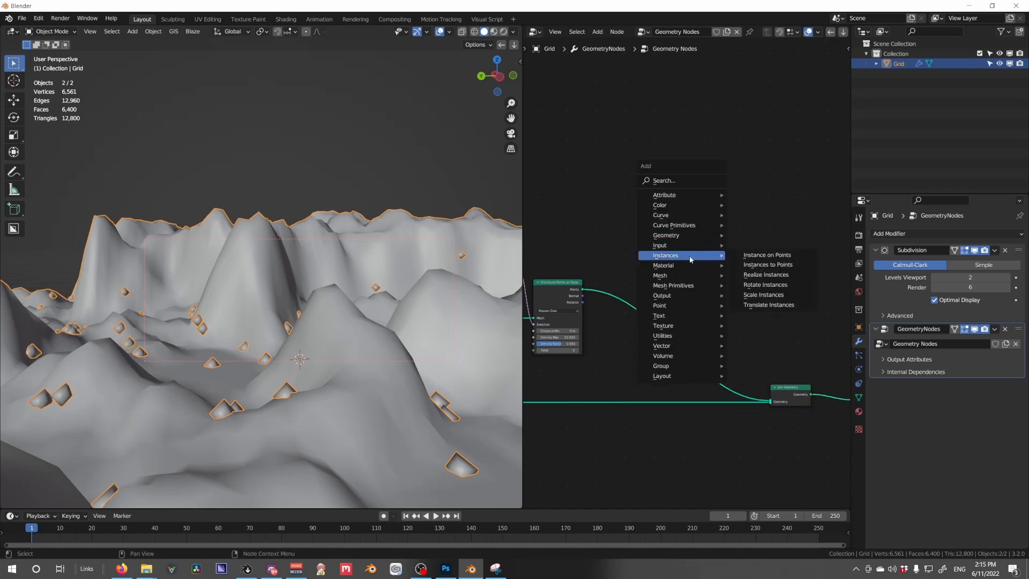
pyautogui.click(774, 255)
pyautogui.moveTo(753, 273); pyautogui.dragTo(675, 297)
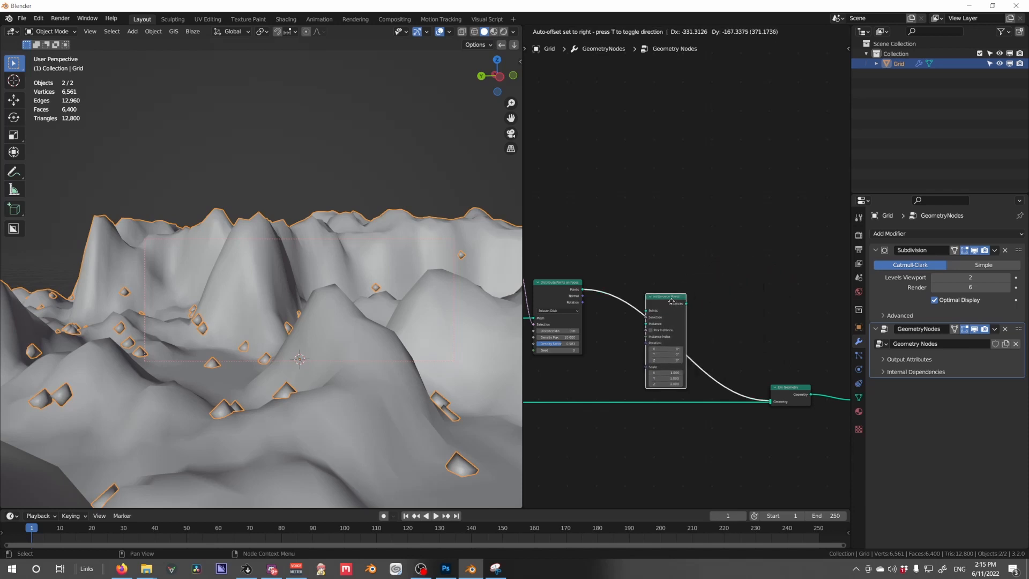
# Add a Cube mesh primitive above Distribute Points on Faces and link its Mesh output to the Instance input.
pyautogui.hotkey('shift', 'a')
pyautogui.moveTo(626, 282)
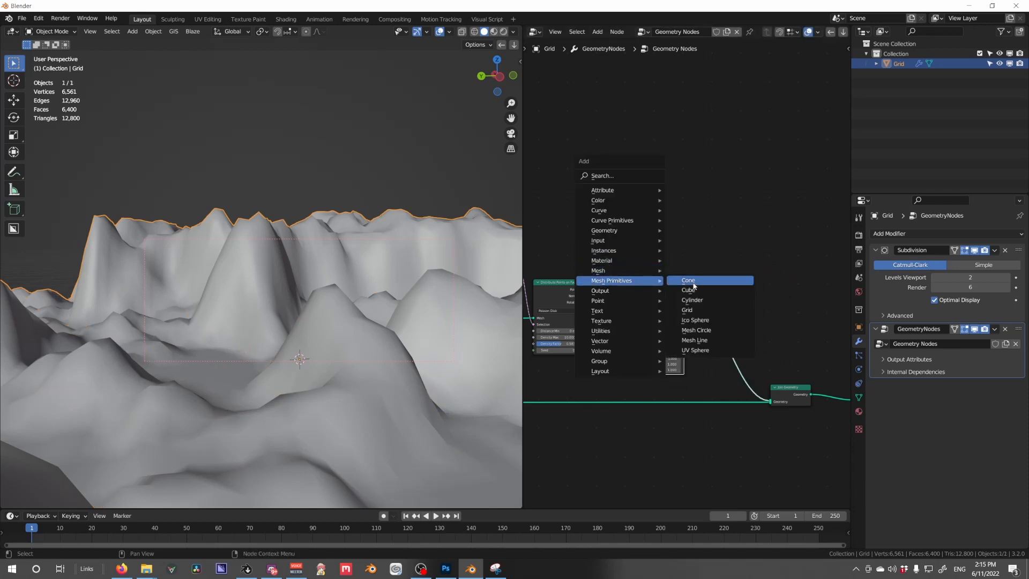
pyautogui.click(691, 292)
pyautogui.click(533, 215)
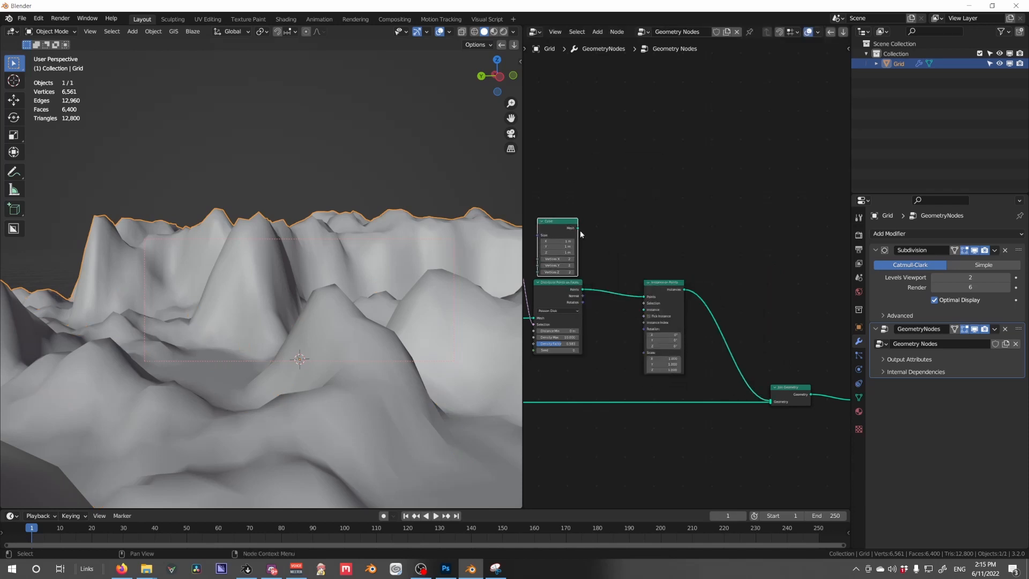
pyautogui.moveTo(577, 228); pyautogui.dragTo(617, 265)
pyautogui.moveTo(641, 310); pyautogui.dragTo(643, 309)
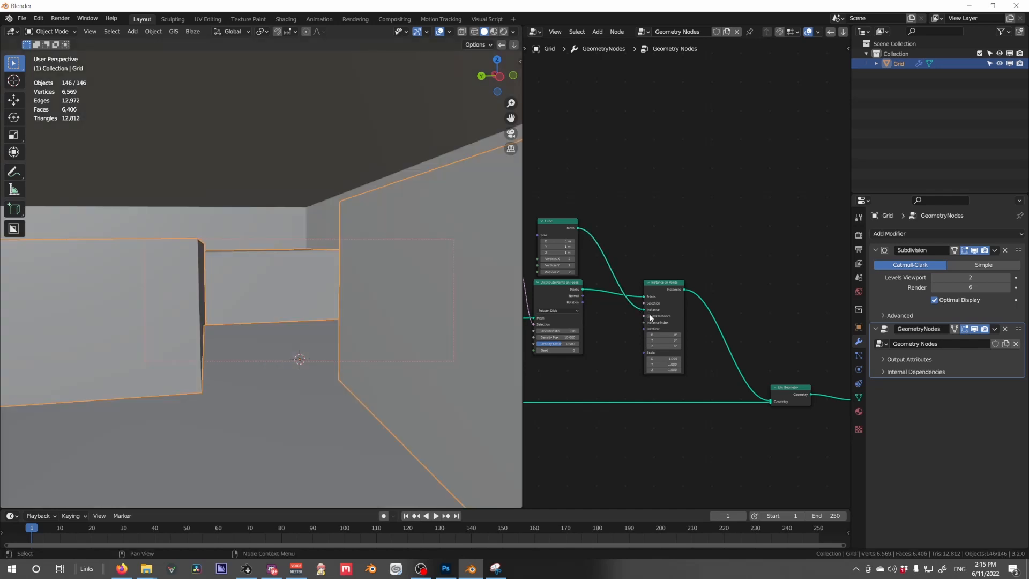
# Scale the instanced cubes down to 0.080 on all three axes and check them across the terrain.
pyautogui.scroll(2, 651, 317)
pyautogui.keyDown('shift'); pyautogui.moveTo(800, 411); pyautogui.dragTo(838, 418); pyautogui.keyUp('shift')
pyautogui.moveTo(244, 400); pyautogui.dragTo(349, 400, button='middle')
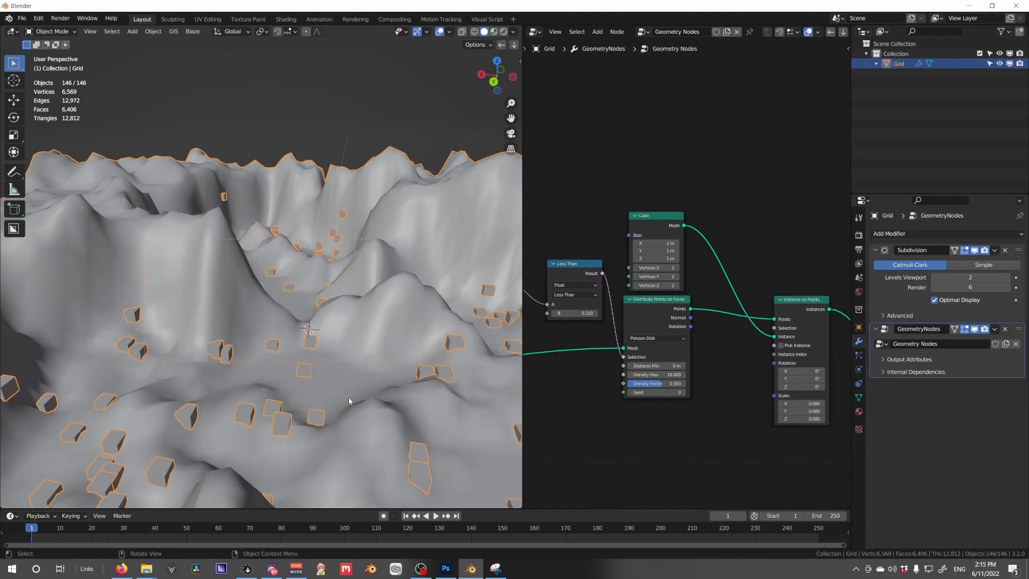
# Add a camera to the scene and align it to the current view of the valley.
pyautogui.hotkey('shift', 'a')
pyautogui.click(332, 485)
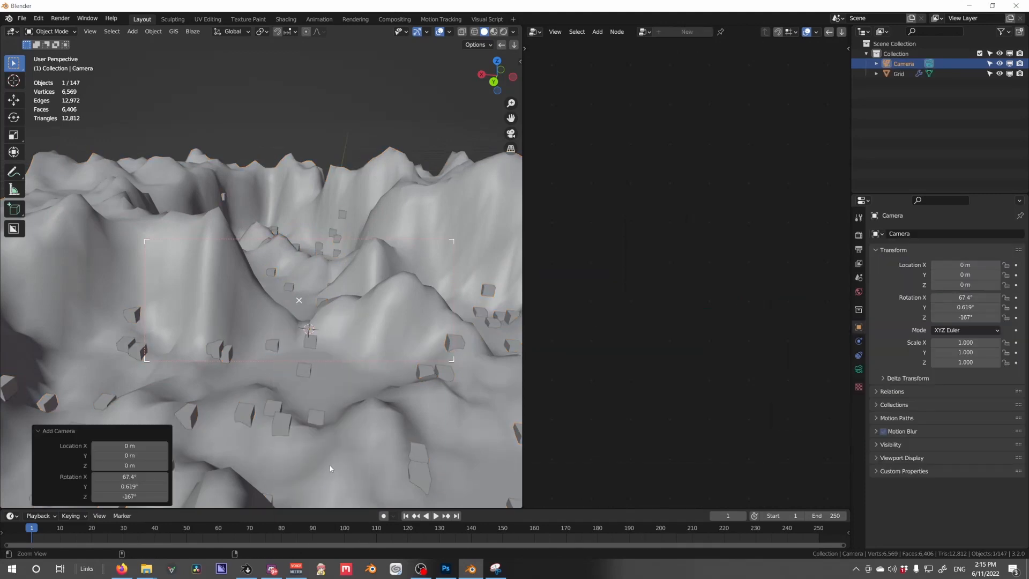
pyautogui.press('ctrl+alt+KP_0')
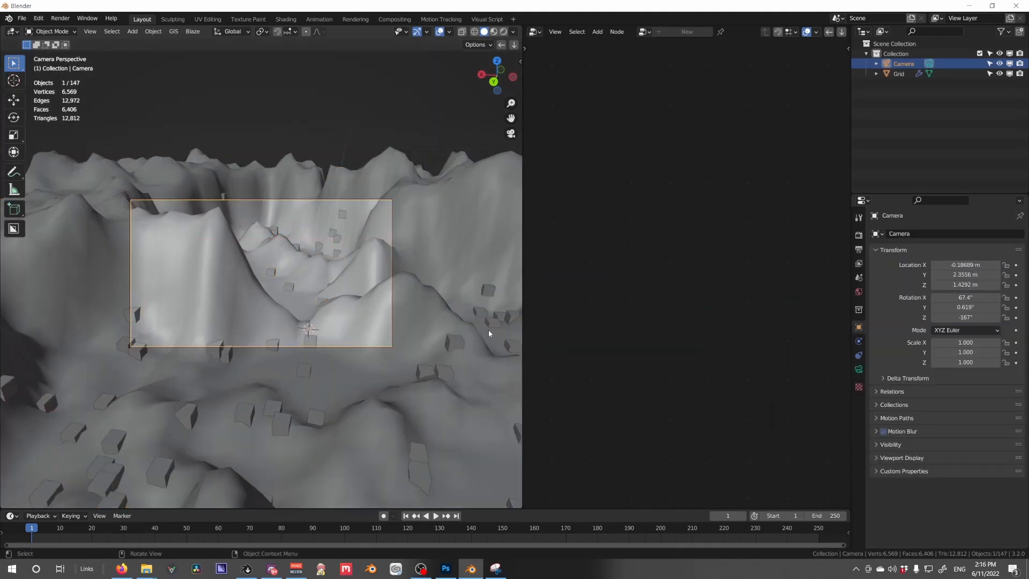
# Look at the terrain from another side and switch the viewport to rendered shading.
pyautogui.moveTo(490, 333); pyautogui.dragTo(296, 345, button='middle')
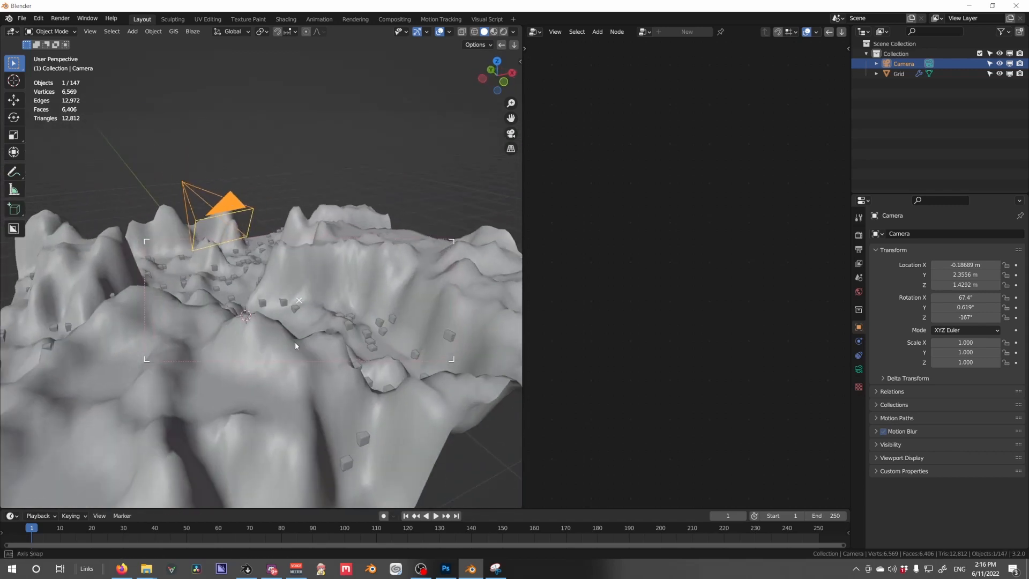
pyautogui.press('z')
pyautogui.moveTo(305, 292)
pyautogui.mouseDown(button='middle')
pyautogui.moveTo(327, 291)
pyautogui.moveTo(322, 311)
pyautogui.mouseUp(button='middle')
# Open the scene's output settings and realign the camera to a new view across the snowy terrain.
pyautogui.click(858, 249)
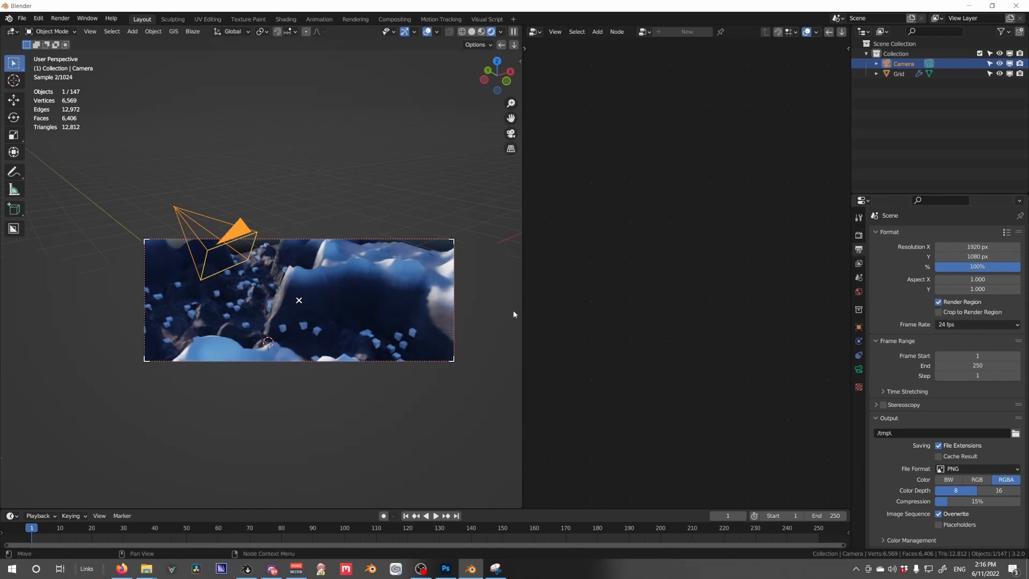
pyautogui.moveTo(375, 283); pyautogui.dragTo(300, 298, button='middle')
pyautogui.press('KP_0')
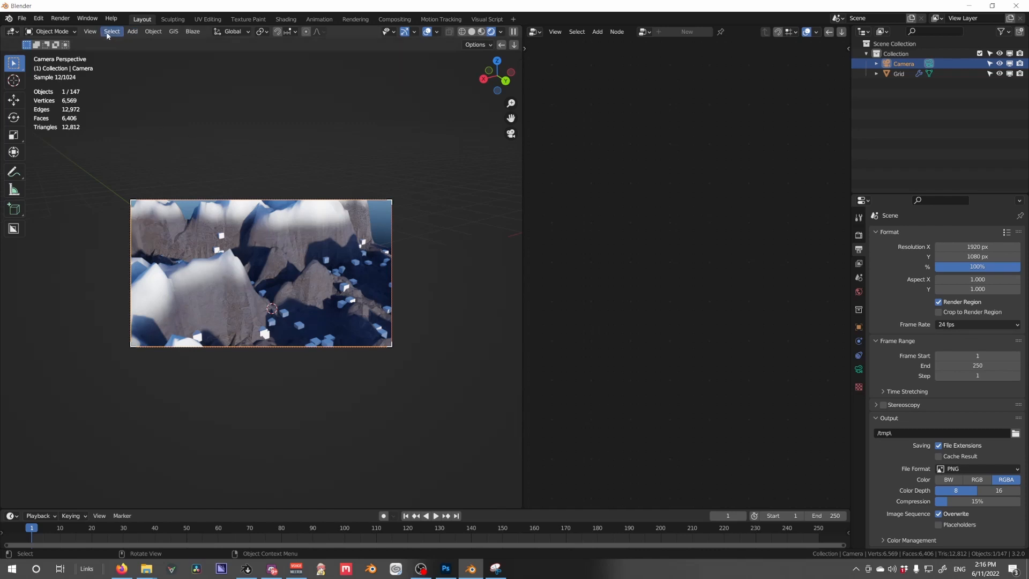
# Reposition the camera with Walk Navigation to frame the cube-scattered valley with a snowy peak in the foreground.
pyautogui.click(90, 31)
pyautogui.moveTo(132, 165)
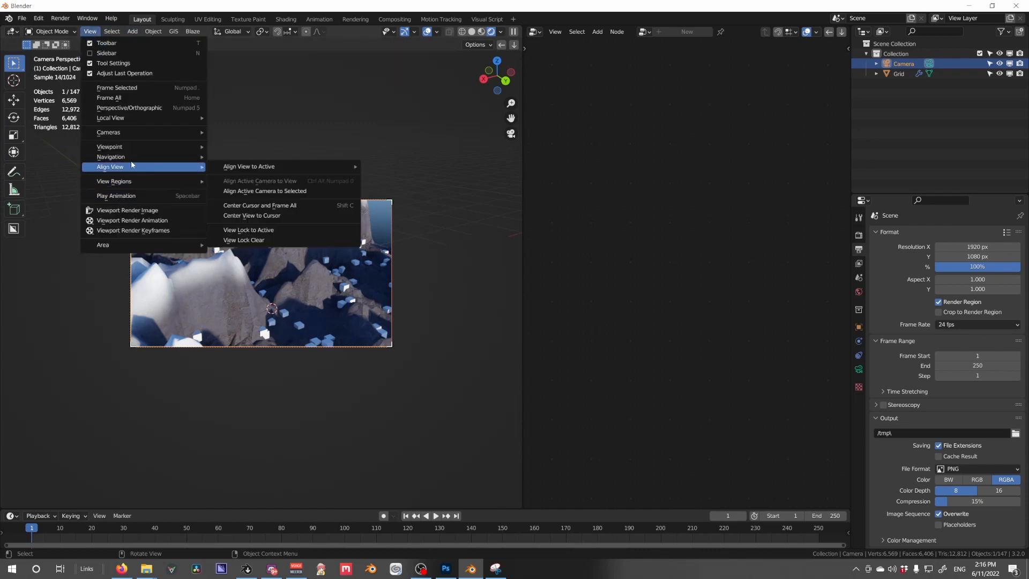
pyautogui.moveTo(121, 145)
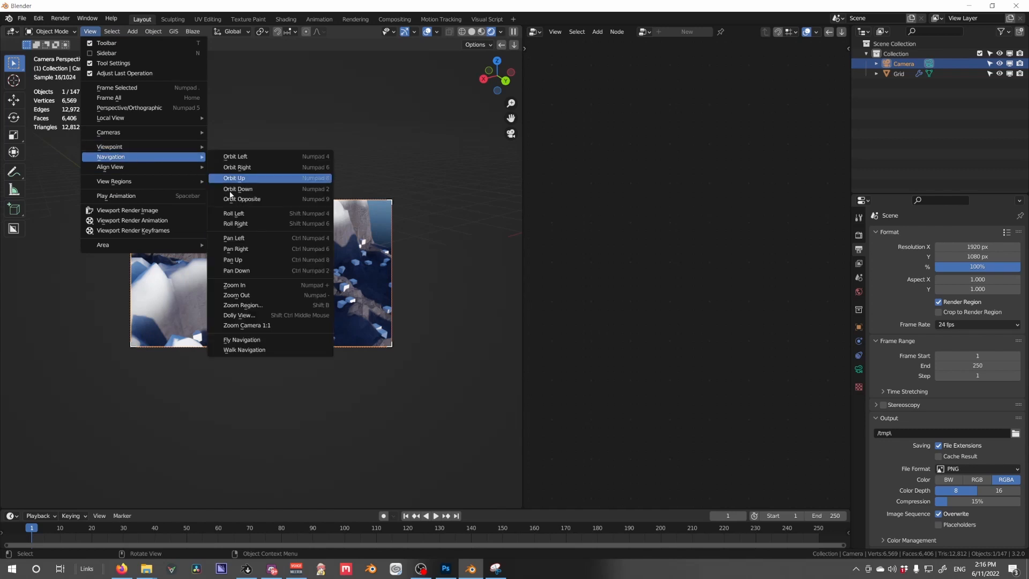
pyautogui.click(255, 349)
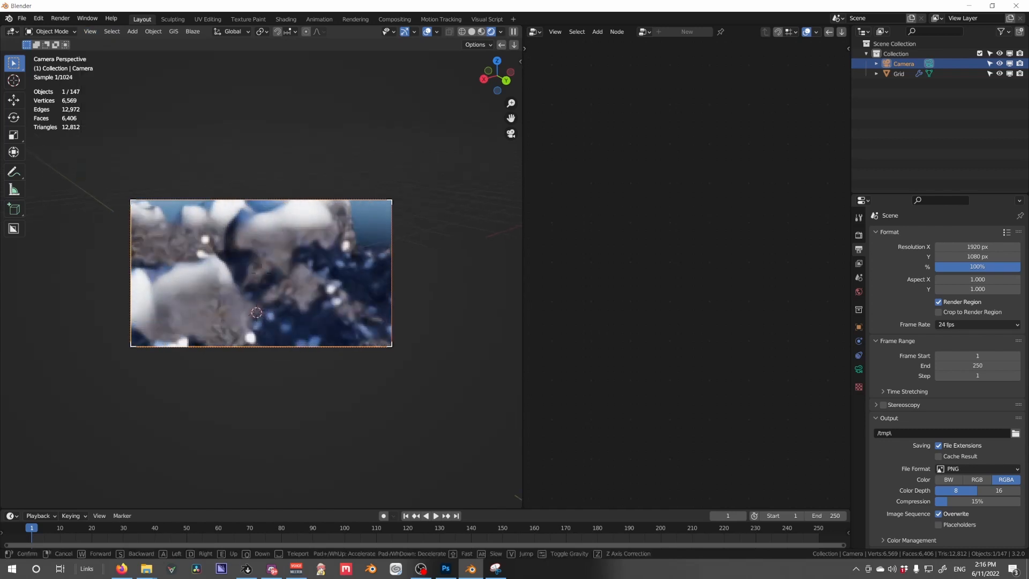
pyautogui.press('a')
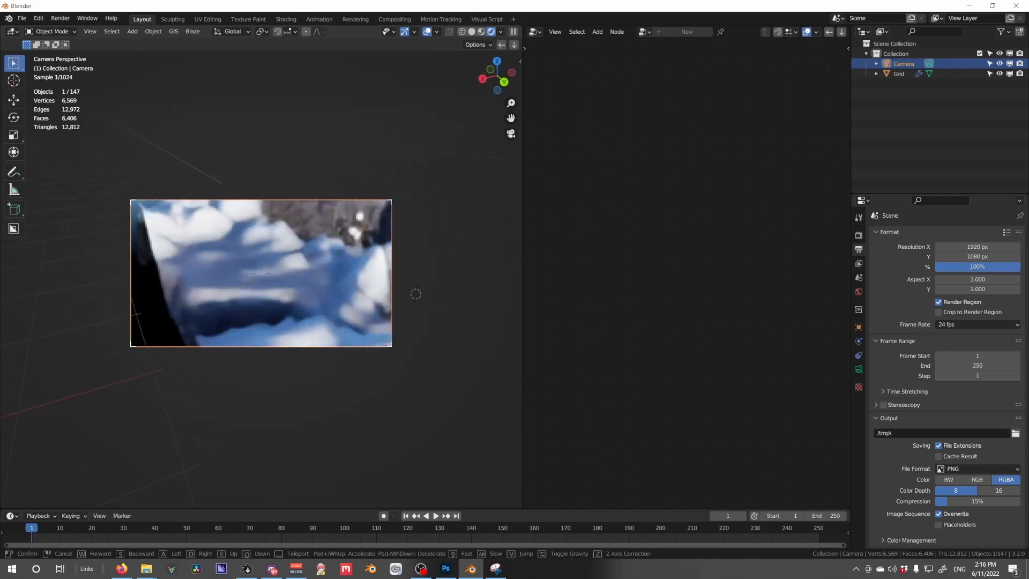
pyautogui.press('d')
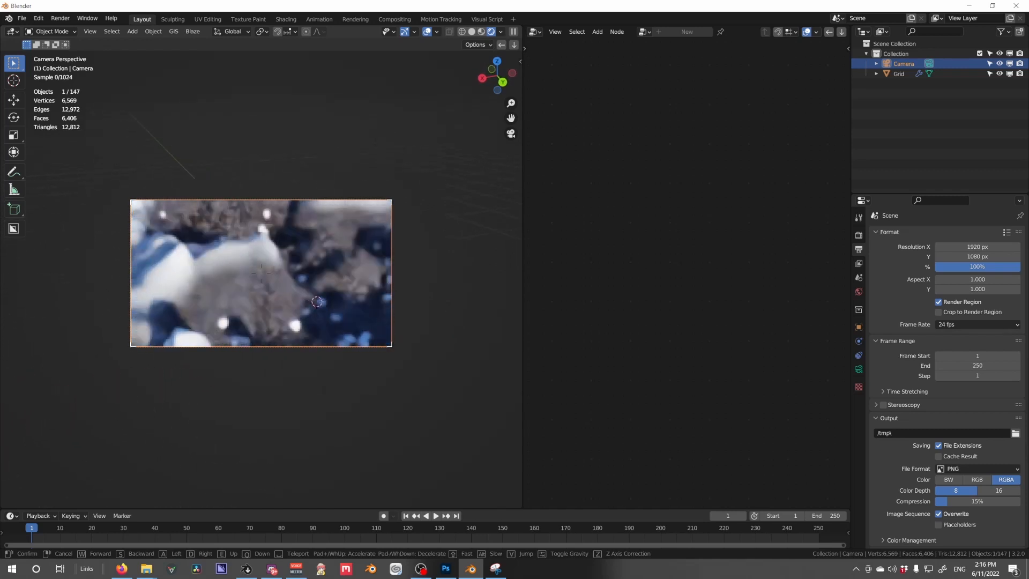
pyautogui.press('s')
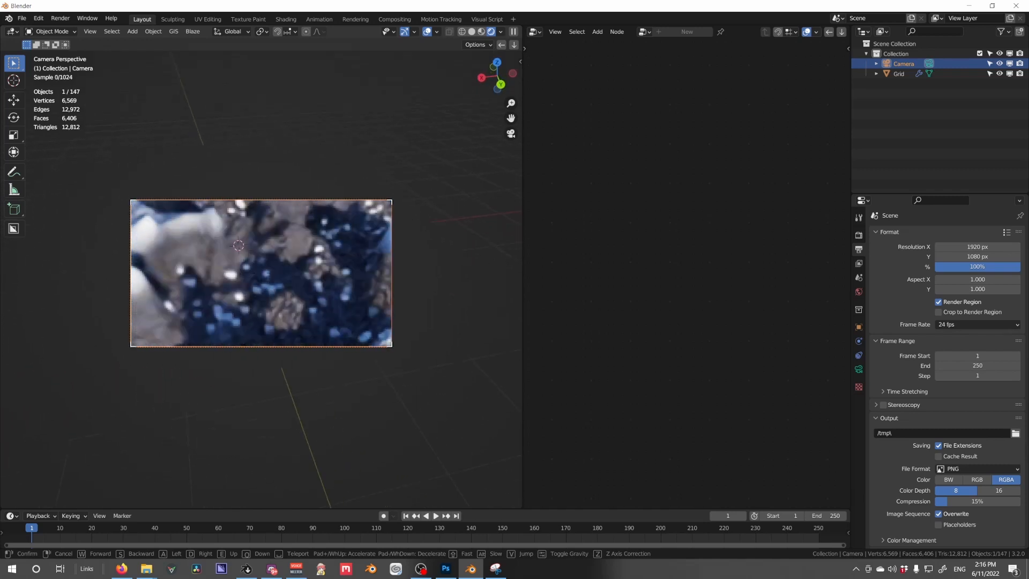
pyautogui.press('s')
pyautogui.press('w')
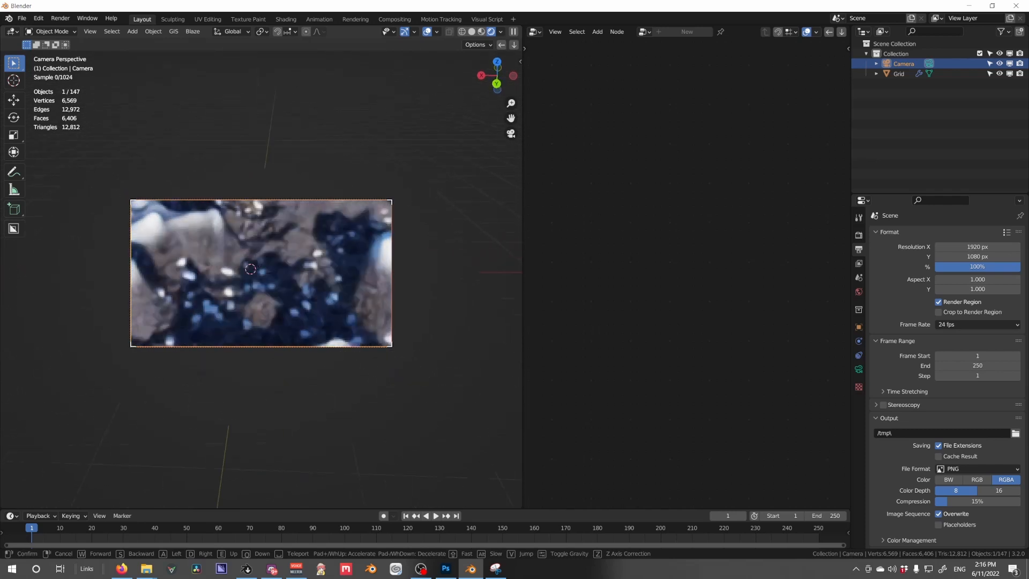
pyautogui.press('d')
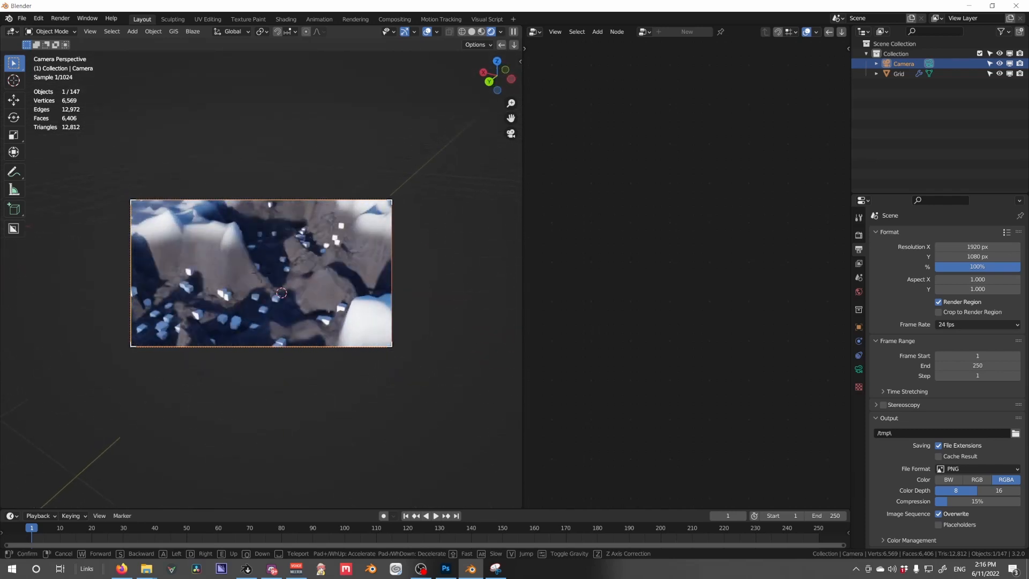
pyautogui.press('d')
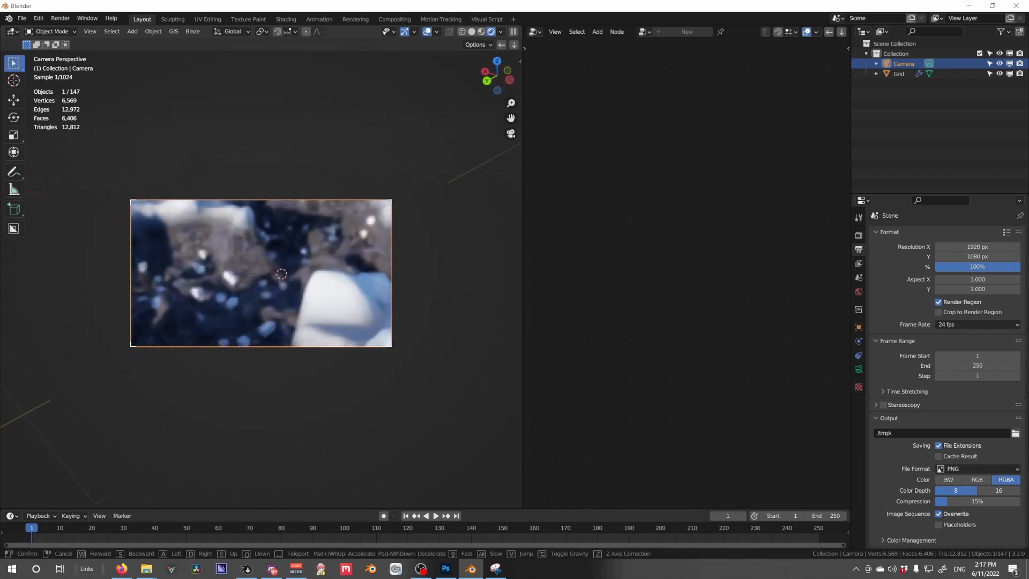
pyautogui.click(267, 272)
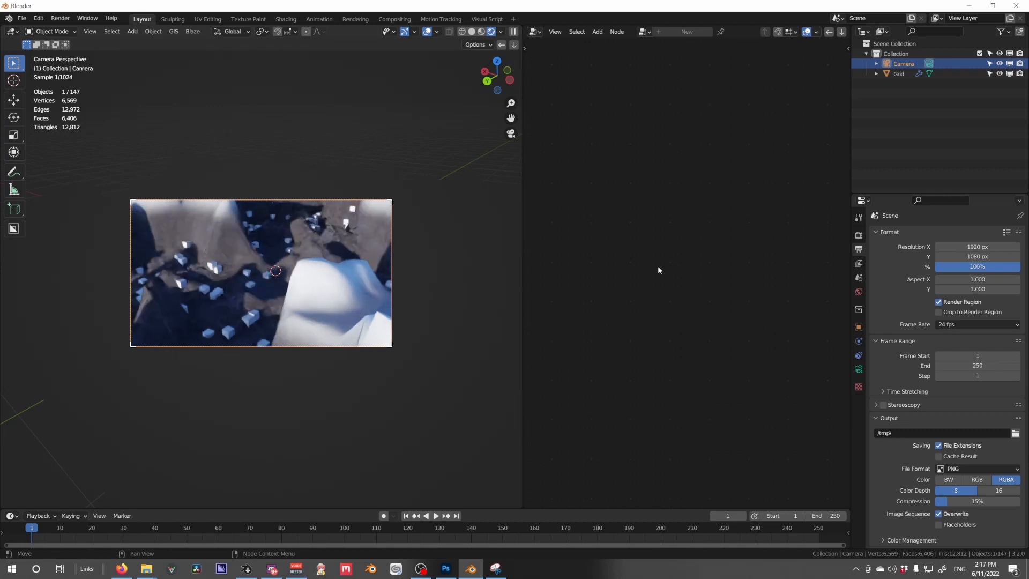
# Switch the viewport to solid shading and raise the terrain grid's Subdivision viewport level to 6, inspecting the added detail.
pyautogui.press('z')
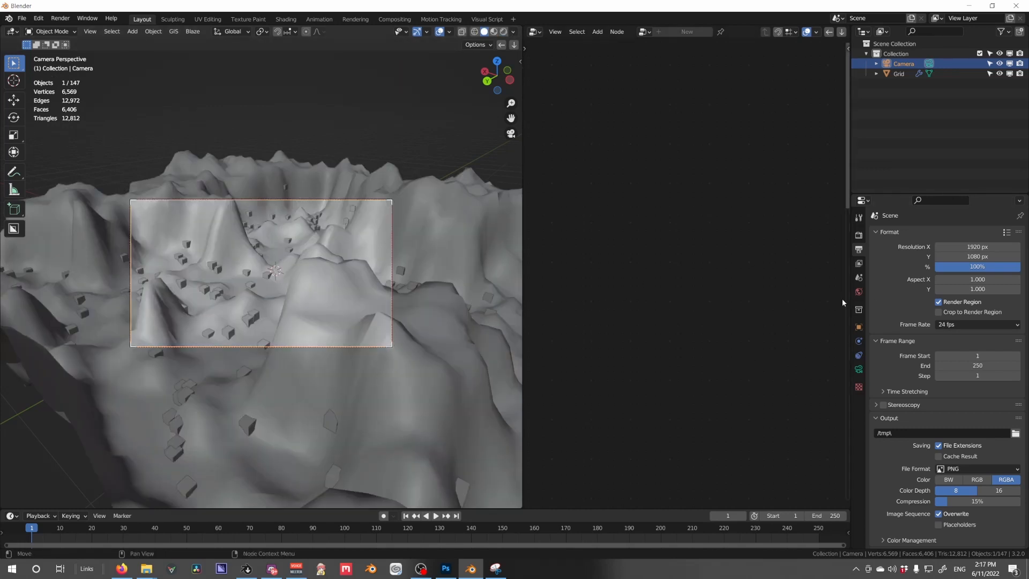
pyautogui.click(362, 254)
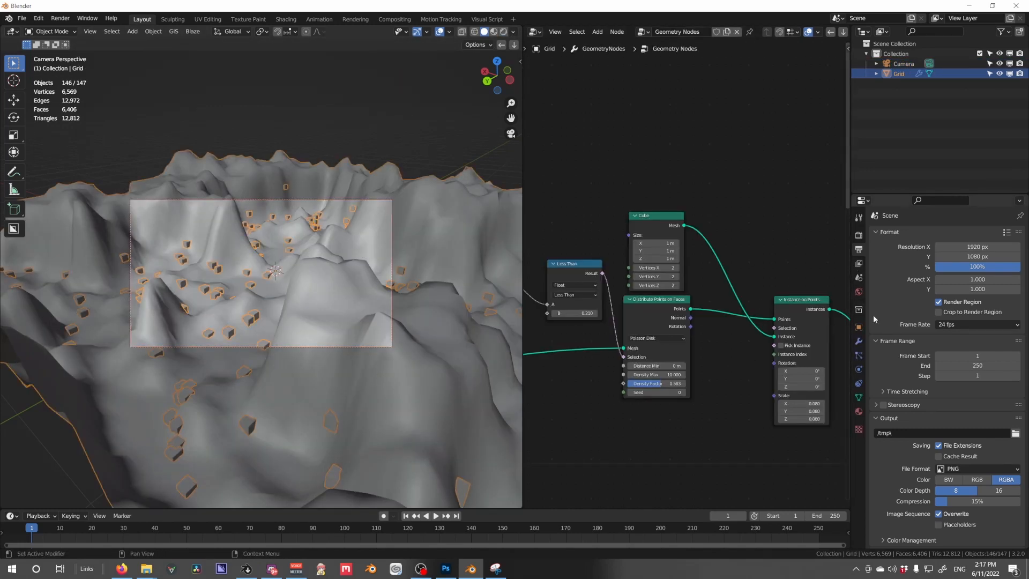
pyautogui.click(859, 342)
pyautogui.moveTo(970, 277); pyautogui.dragTo(991, 277)
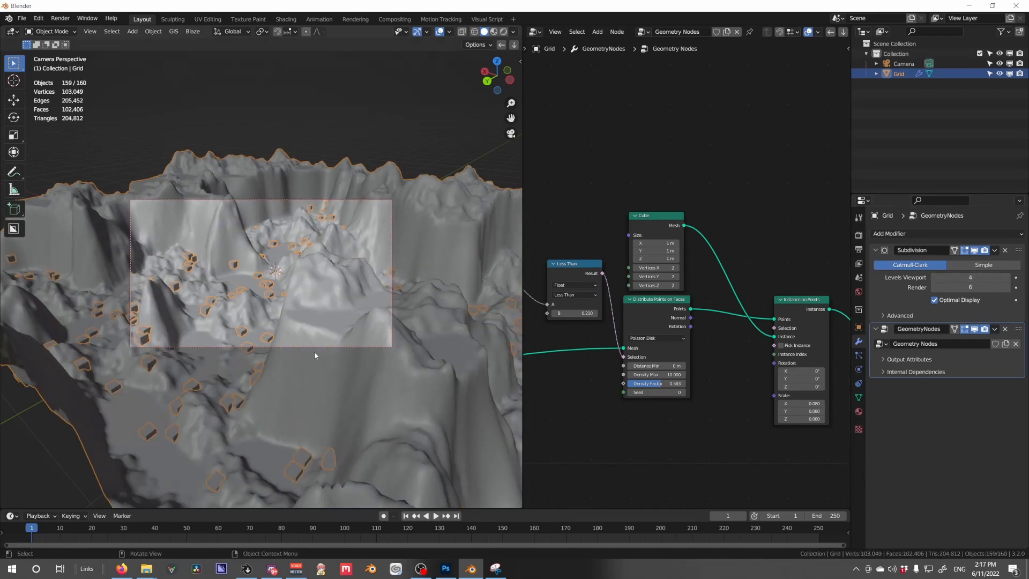
pyautogui.scroll(4, 314, 351)
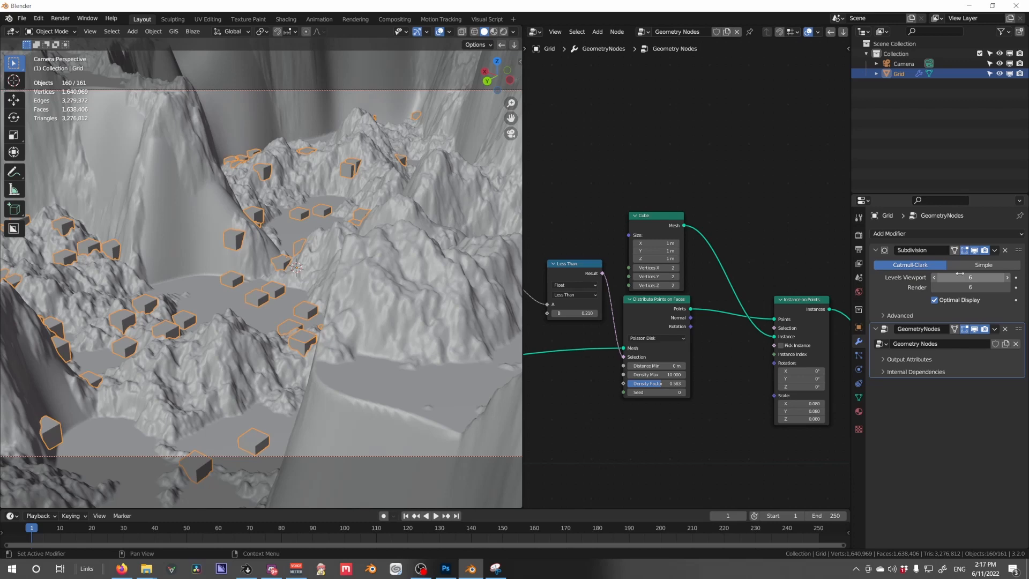
pyautogui.scroll(-4, 166, 352)
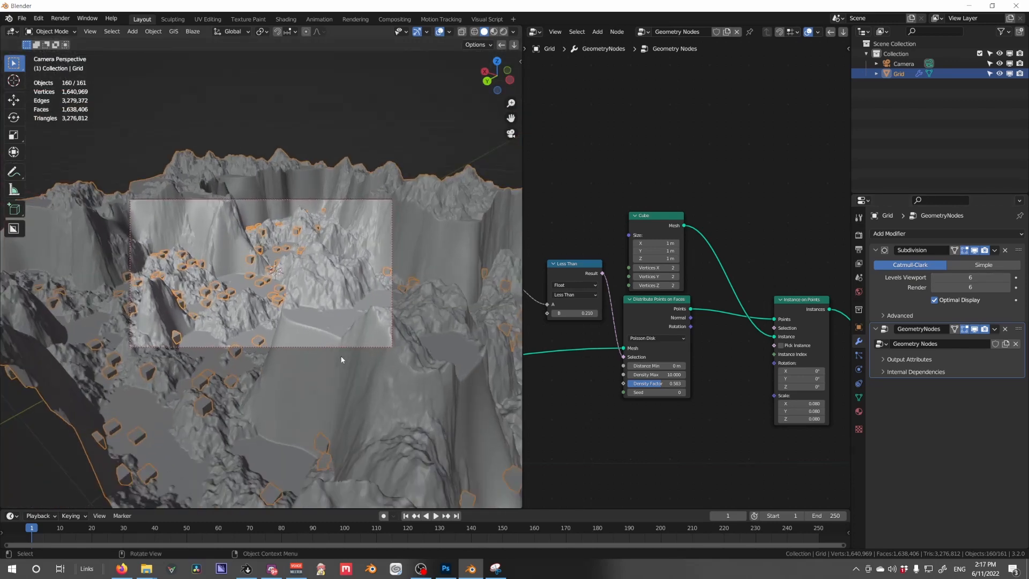
pyautogui.moveTo(342, 359); pyautogui.dragTo(254, 371, button='middle')
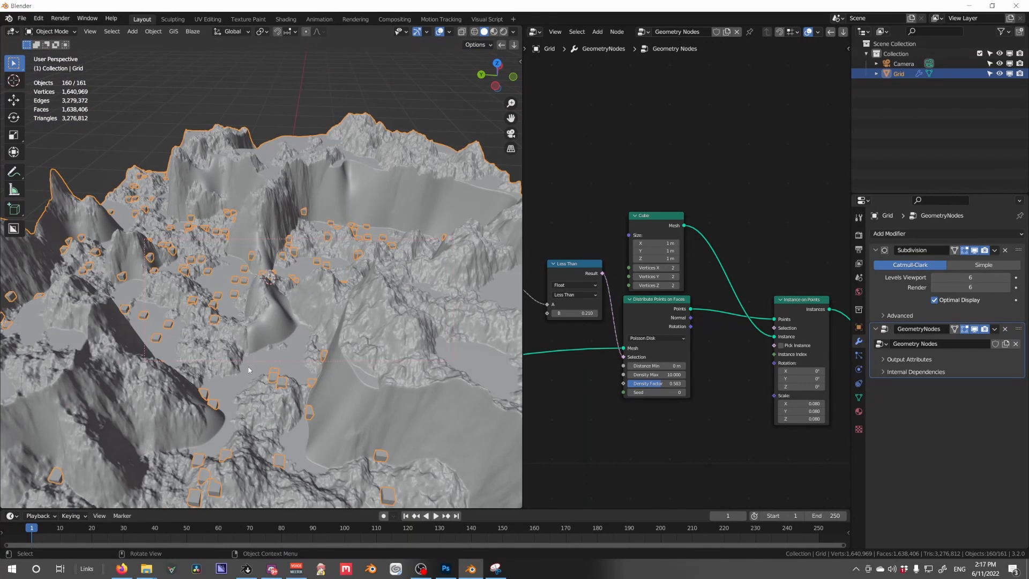
# Preview the subdivided terrain through the camera in rendered shading.
pyautogui.press('KP_0')
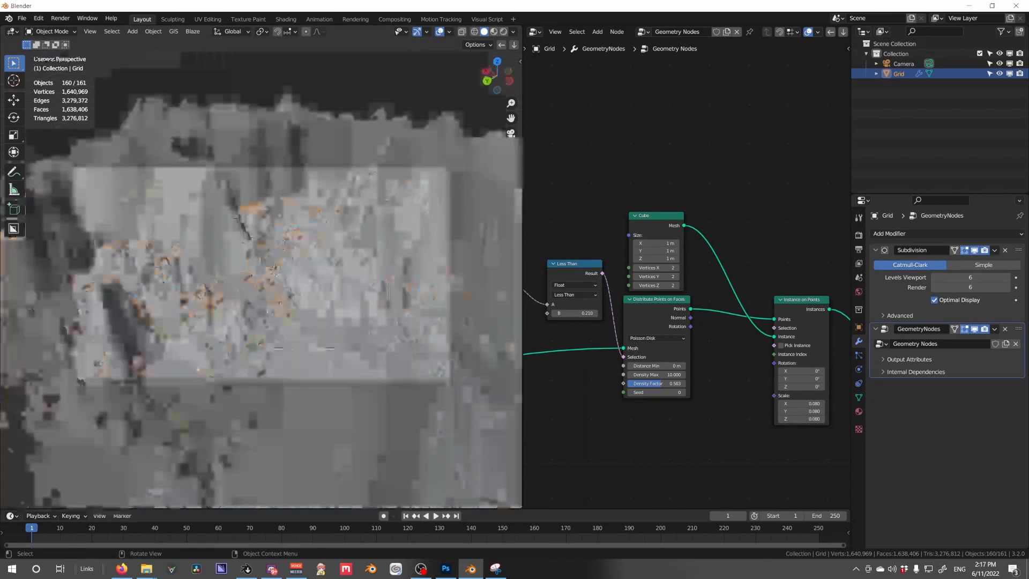
pyautogui.press('z')
pyautogui.click(231, 285)
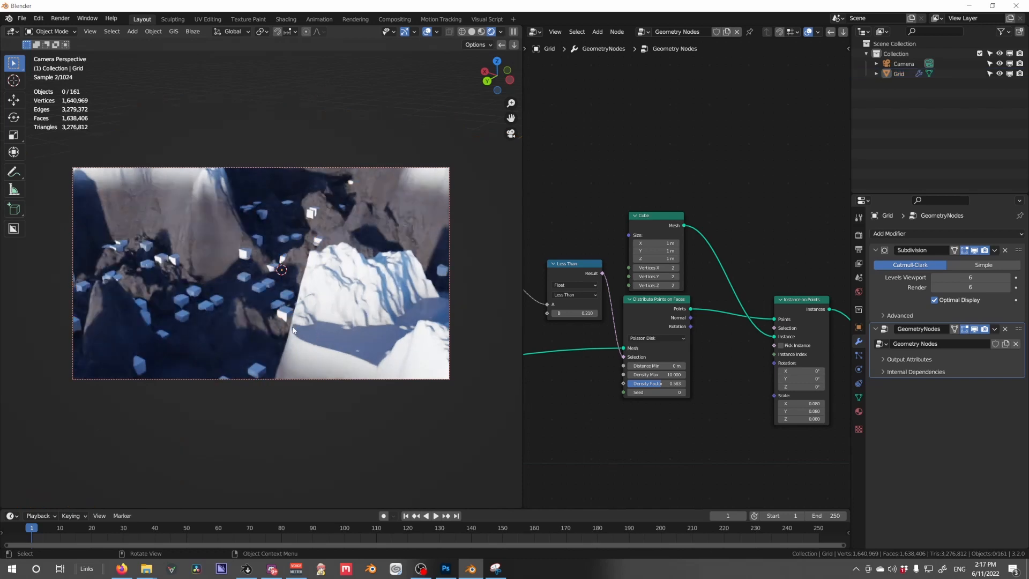
# Return the viewport to solid shading and set the terrain's Subdivision viewport level to 2.
pyautogui.press('z')
pyautogui.click(451, 324)
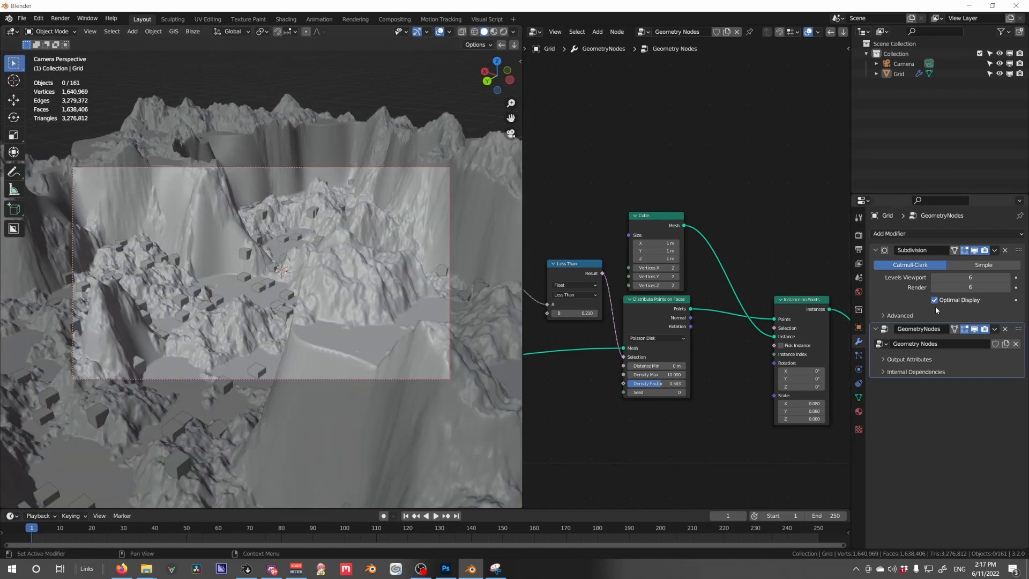
pyautogui.click(933, 277)
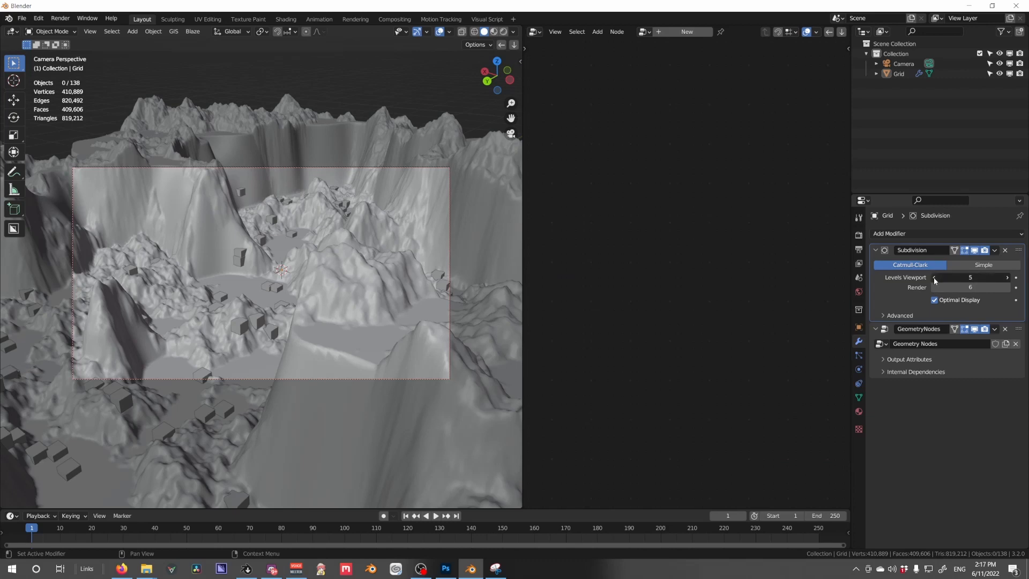
pyautogui.click(934, 278)
pyautogui.click(934, 278)
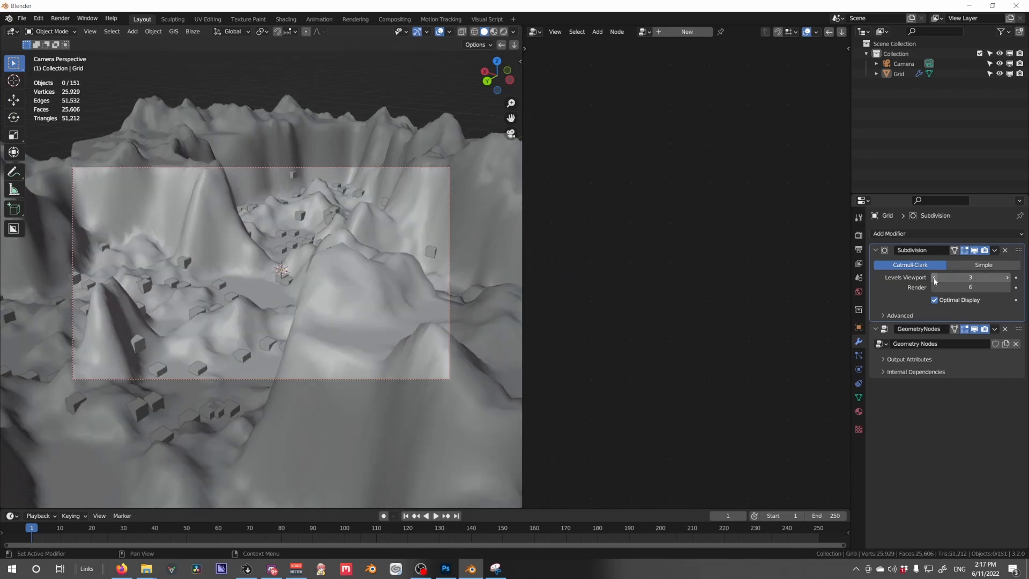
pyautogui.click(934, 277)
# Add a Displace modifier to the terrain grid and give it a new texture.
pyautogui.click(943, 235)
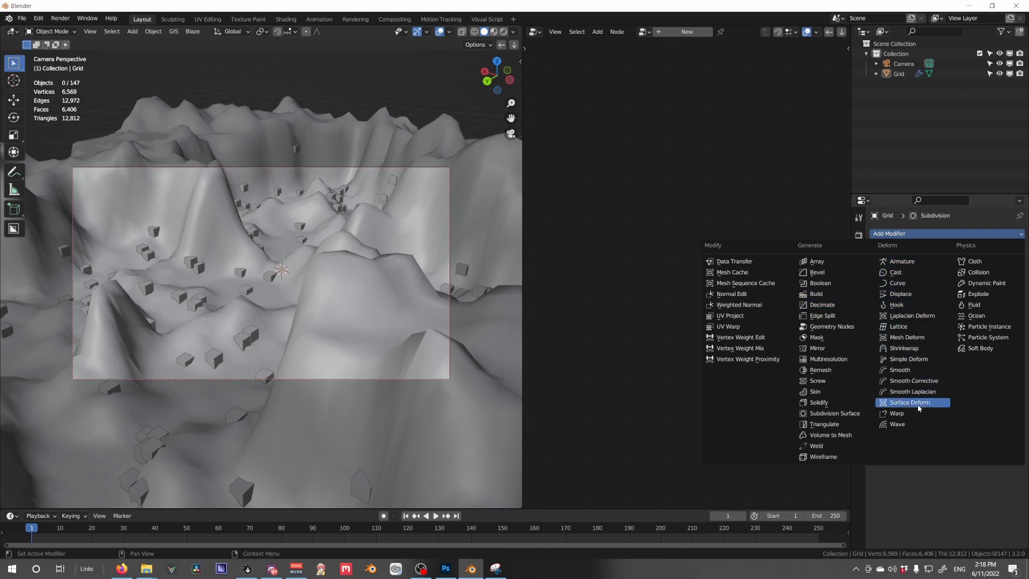
pyautogui.click(912, 296)
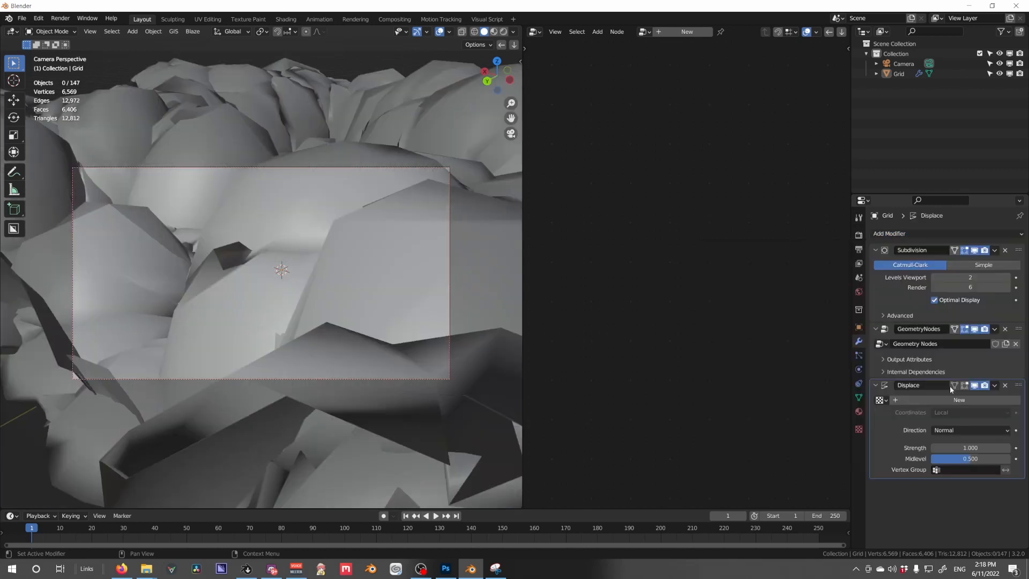
pyautogui.click(962, 400)
# Load rock_04_disp_1k.jpg from the rock_04_1k_jpg folder in the Textures bookmark as the displacement texture's image.
pyautogui.click(1014, 401)
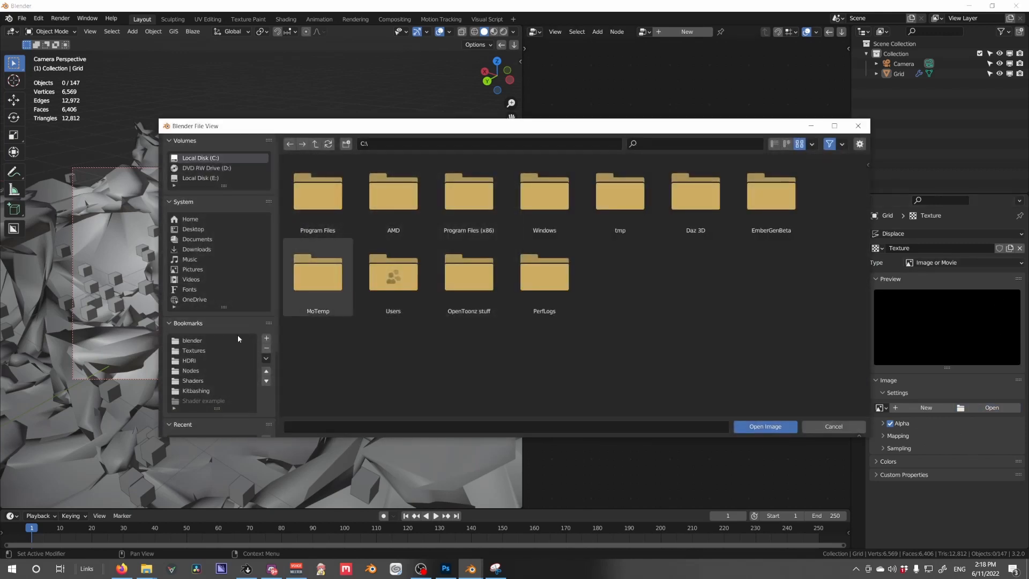
pyautogui.click(225, 340)
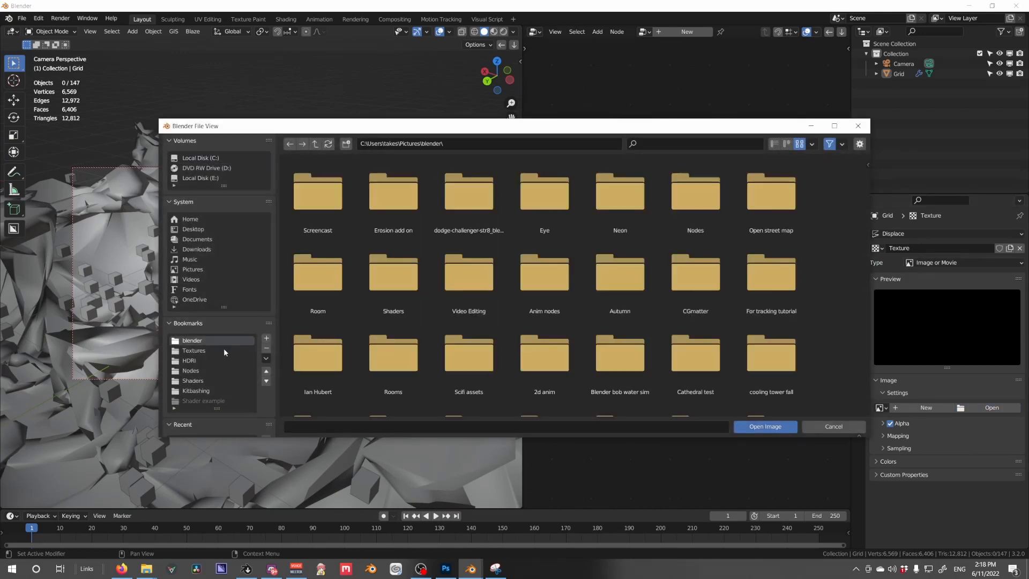
pyautogui.click(223, 350)
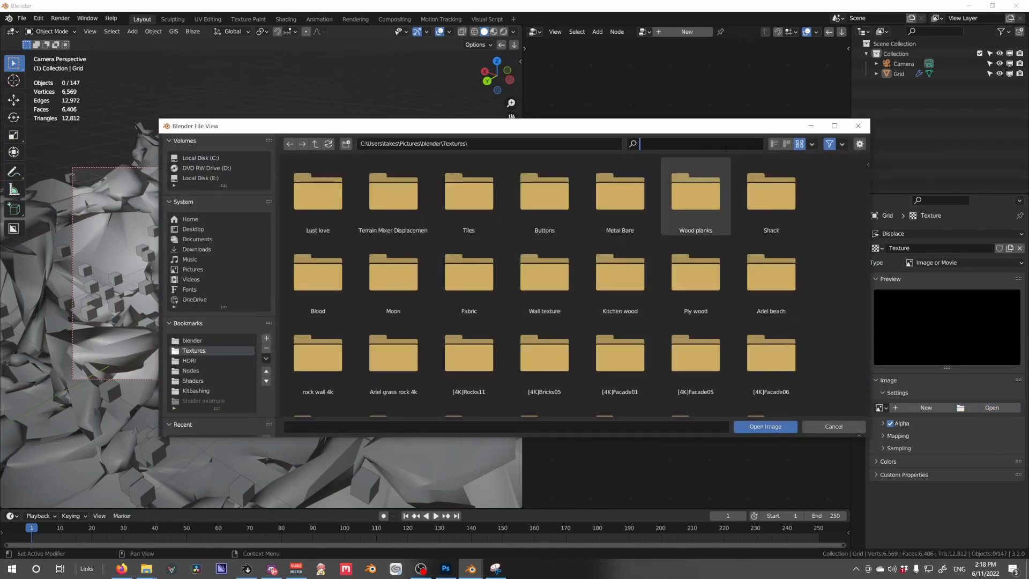
pyautogui.write('rock')
pyautogui.doubleClick(620, 196)
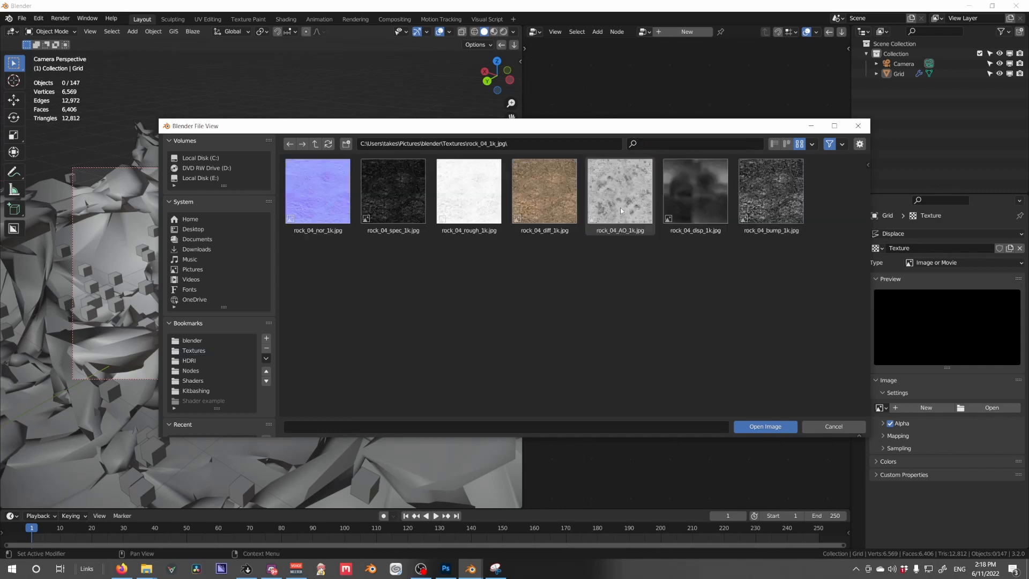
pyautogui.doubleClick(693, 197)
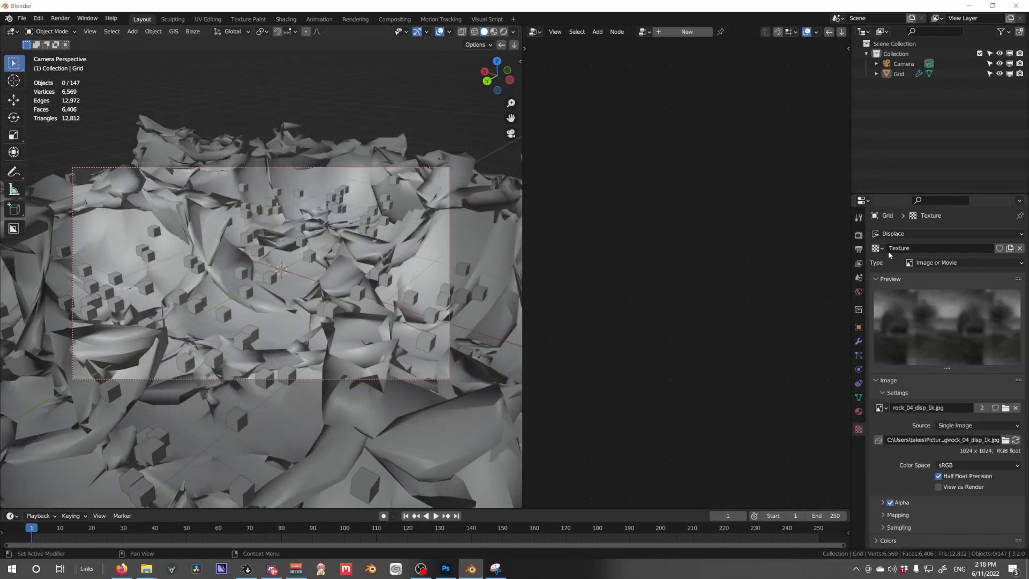
# Set the Displace modifier's strength to 0.15 and its midlevel to 0.
pyautogui.click(858, 341)
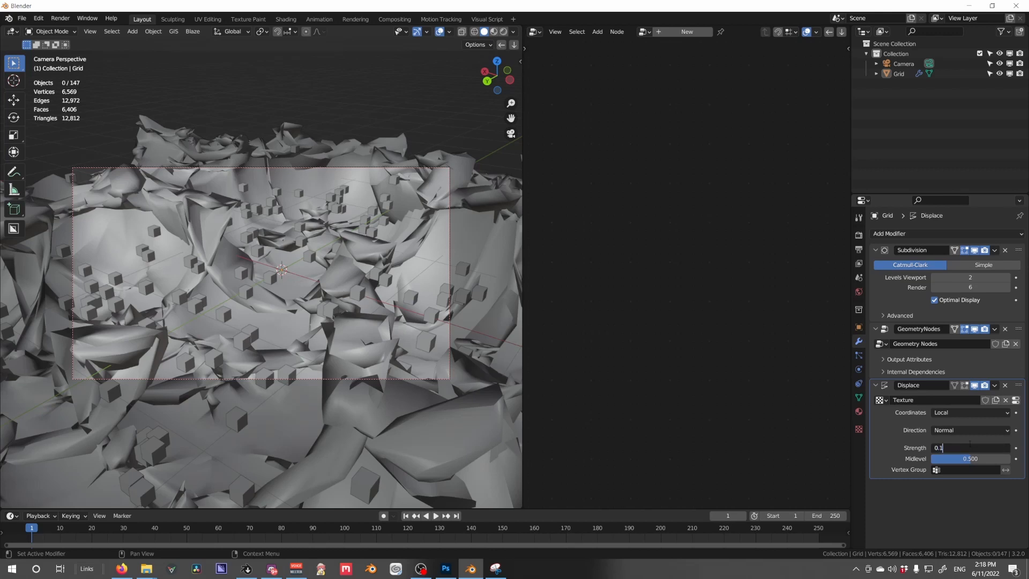
pyautogui.click(970, 444)
pyautogui.write('0.15')
pyautogui.press('Return')
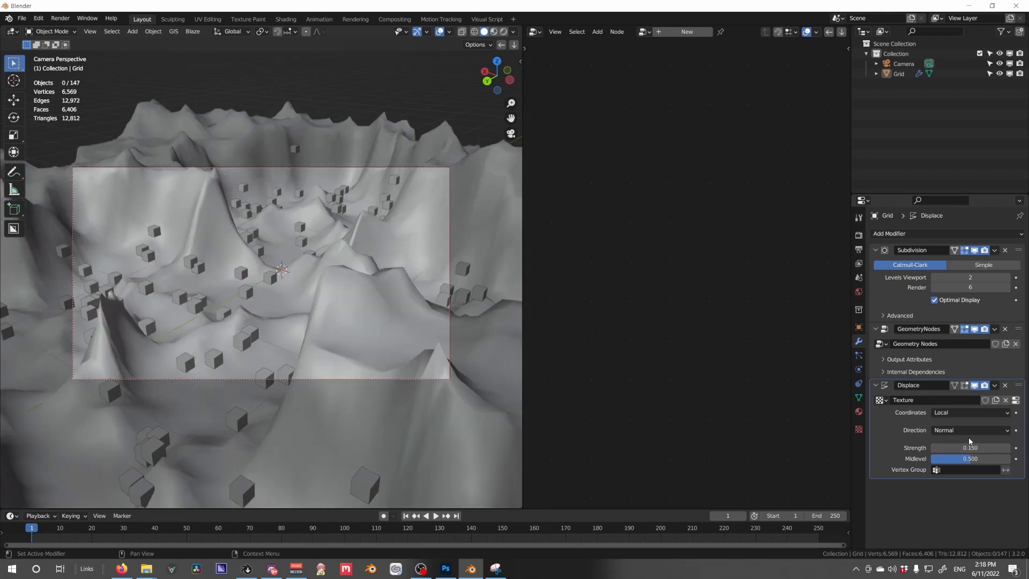
pyautogui.moveTo(971, 446)
pyautogui.mouseDown()
pyautogui.moveTo(1007, 447)
pyautogui.moveTo(964, 448)
pyautogui.moveTo(986, 447)
pyautogui.moveTo(986, 466)
pyautogui.moveTo(954, 456)
pyautogui.mouseUp()
# Increase the repetition of the rock displacement image in the texture's mapping settings.
pyautogui.click(859, 429)
pyautogui.scroll(-3, 908, 506)
pyautogui.click(909, 503)
pyautogui.click(892, 413)
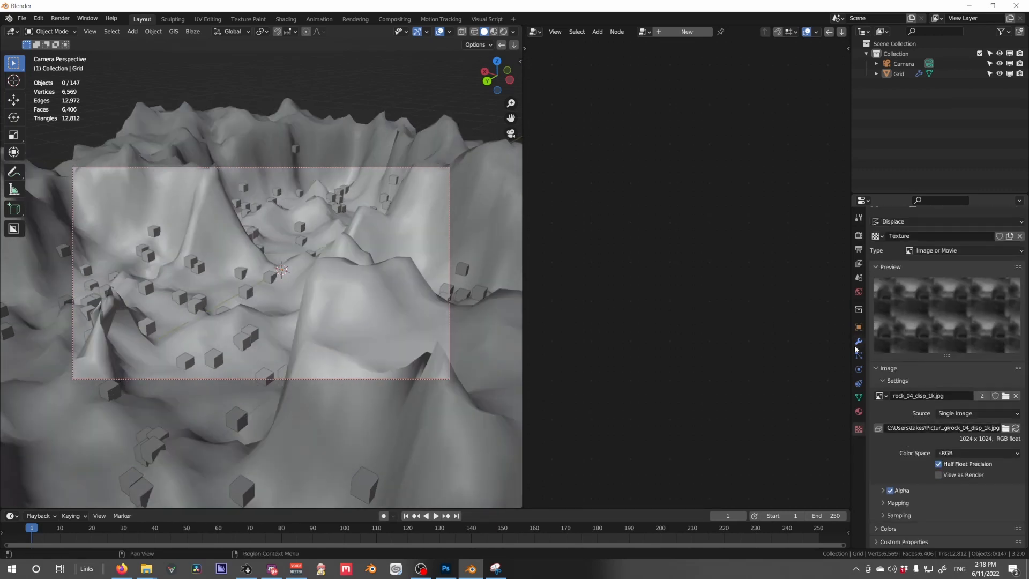
# Raise the terrain's Subdivision viewport level to 4 and set the Displace strength to 0.5.
pyautogui.click(858, 340)
pyautogui.click(1006, 277)
pyautogui.click(1006, 277)
pyautogui.click(971, 447)
pyautogui.write('0.5')
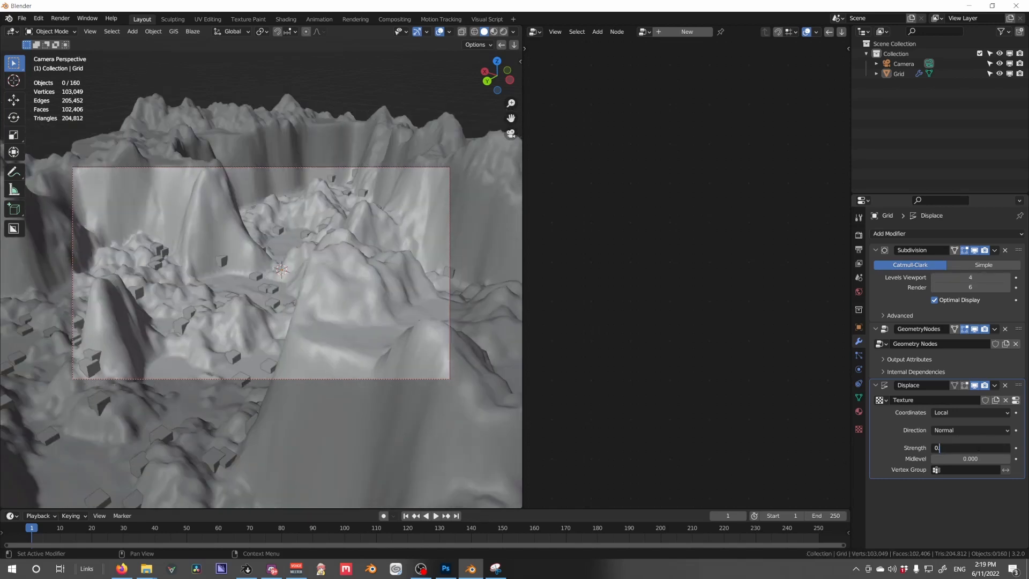
pyautogui.press('Return')
# Try the RGB to XYZ displacement direction with a strength of 0.2 and a midlevel of 0.
pyautogui.click(947, 430)
pyautogui.click(958, 497)
pyautogui.click(966, 457)
pyautogui.write('0.2')
pyautogui.press('Return')
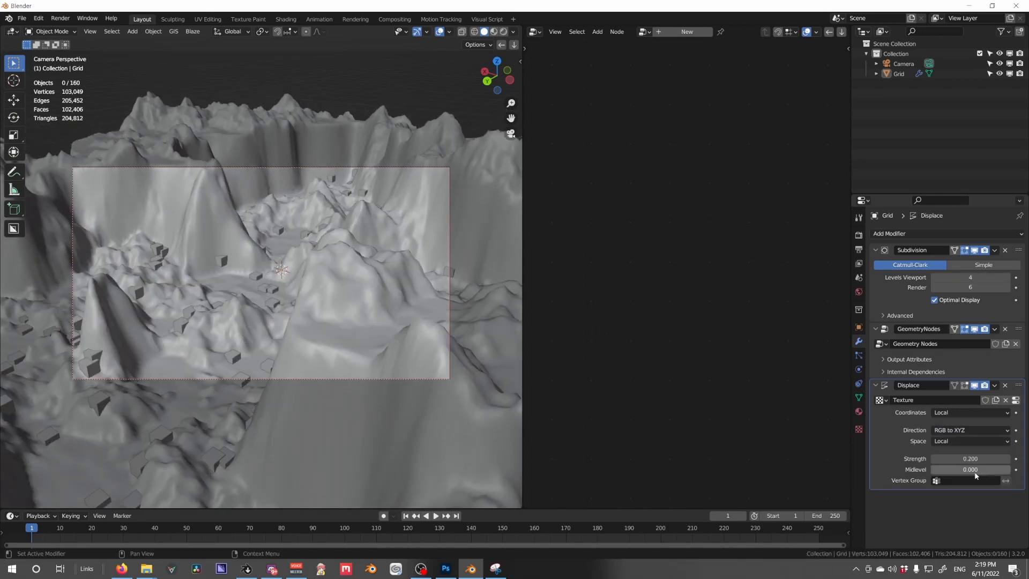
pyautogui.click(973, 470)
pyautogui.write('0')
pyautogui.press('Return')
# Restore the displacement direction to Normal and toggle the Displace modifier's viewport display off and on to compare the terrain.
pyautogui.click(964, 430)
pyautogui.click(957, 473)
pyautogui.moveTo(358, 394); pyautogui.dragTo(370, 370, button='middle')
pyautogui.click(974, 385)
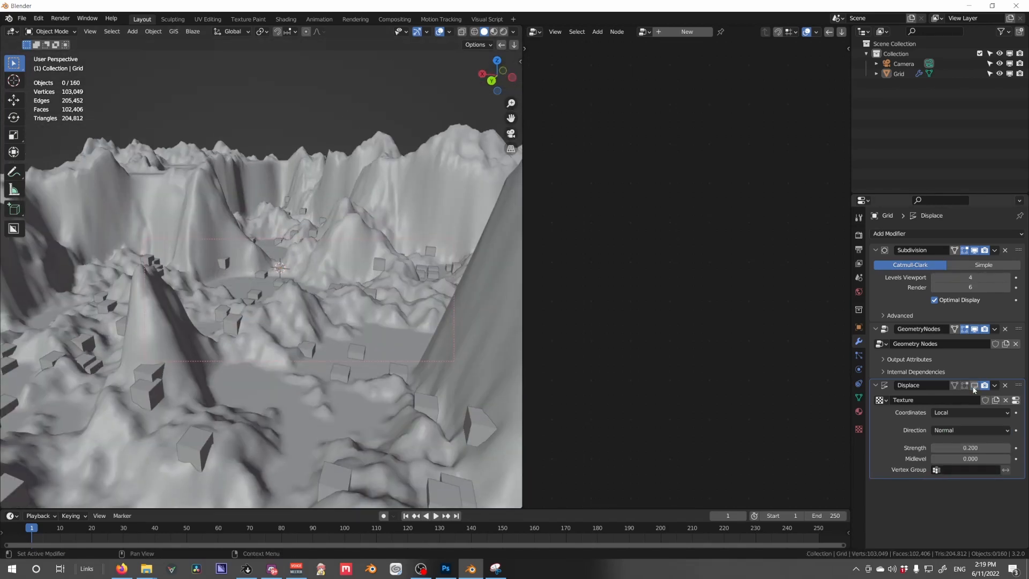
pyautogui.click(974, 385)
# Try a Displace strength of 1 on the terrain.
pyautogui.click(959, 447)
pyautogui.write('0.1')
pyautogui.press('BackSpace')
pyautogui.press('BackSpace')
pyautogui.press('BackSpace')
pyautogui.write('1')
pyautogui.press('Return')
# Set the Displace strength to 0.1 and open the displacement texture's settings.
pyautogui.moveTo(358, 322); pyautogui.dragTo(358, 365, button='middle')
pyautogui.click(960, 447)
pyautogui.write('0.1')
pyautogui.click(1014, 399)
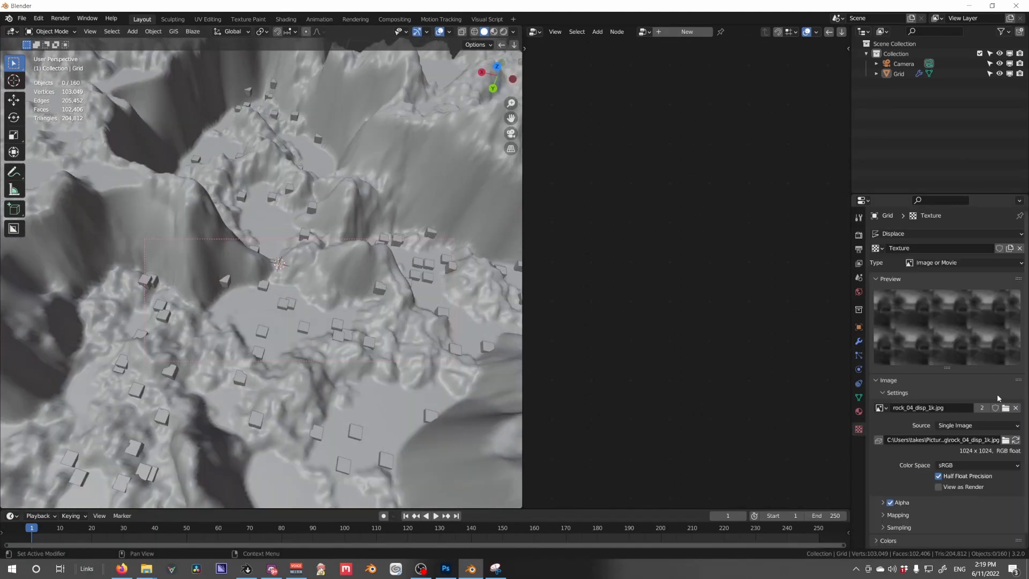
# Enable the displacement texture's color ramp, try moving its dark stop close to the white end, and return to the modifier stack.
pyautogui.scroll(-5, 986, 407)
pyautogui.click(934, 446)
pyautogui.click(890, 528)
pyautogui.click(883, 529)
pyautogui.scroll(-3, 915, 515)
pyautogui.moveTo(877, 513); pyautogui.dragTo(1003, 513)
pyautogui.scroll(2, 986, 513)
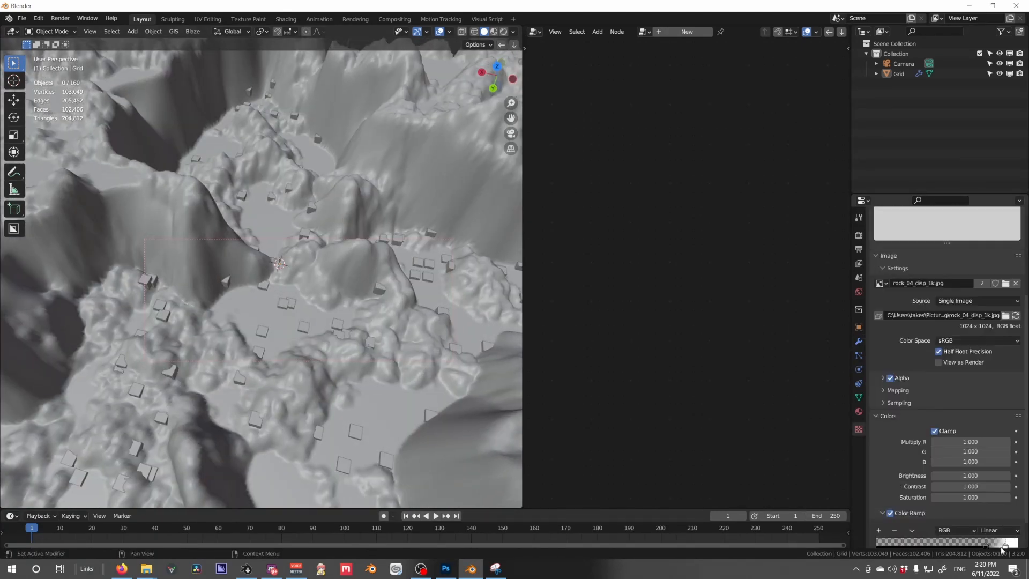
pyautogui.scroll(-2, 910, 512)
pyautogui.scroll(6, 892, 484)
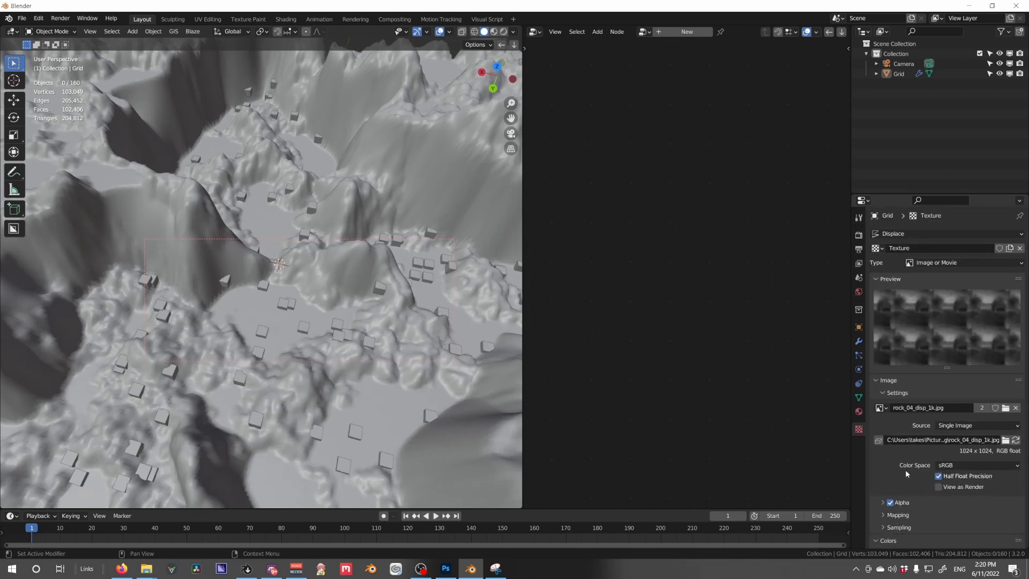
pyautogui.click(859, 342)
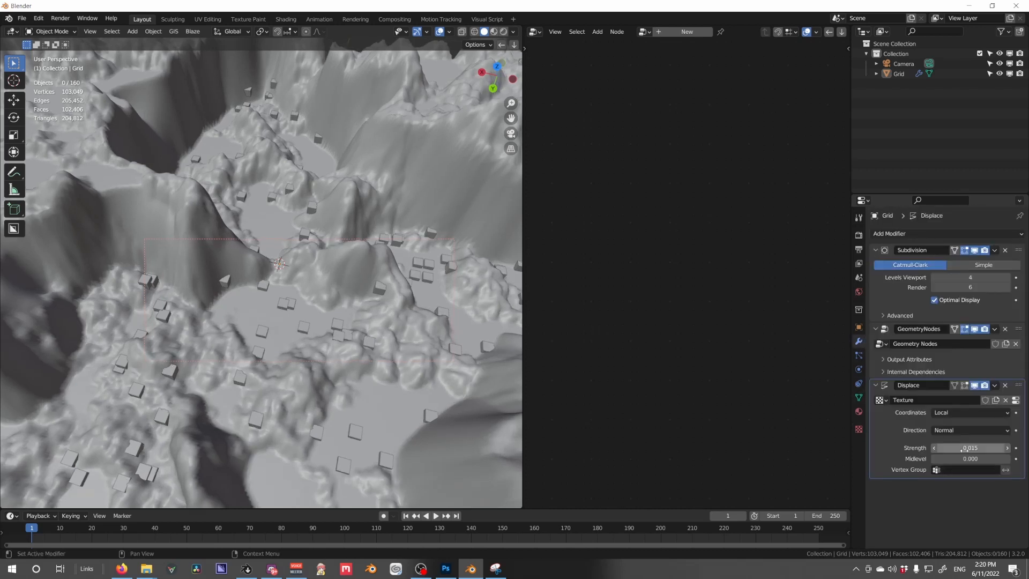
# Show the terrain's geometry node tree around the image texture branch and set the Subdivision viewport level to 2.
pyautogui.moveTo(343, 290); pyautogui.dragTo(380, 362, button='middle')
pyautogui.scroll(-3, 402, 391)
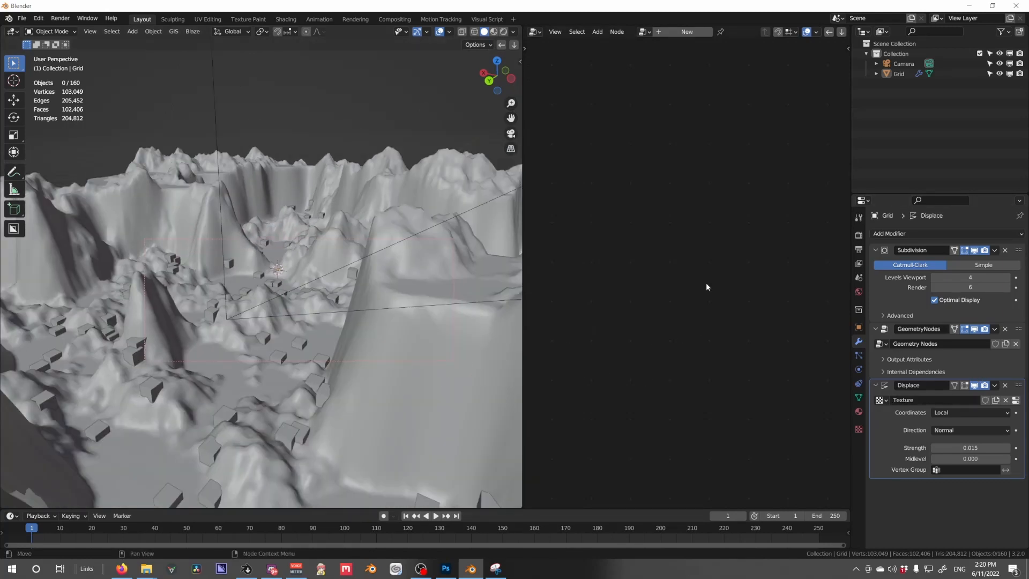
pyautogui.click(1019, 332)
pyautogui.moveTo(713, 375); pyautogui.dragTo(733, 376, button='middle')
pyautogui.scroll(-6, 636, 395)
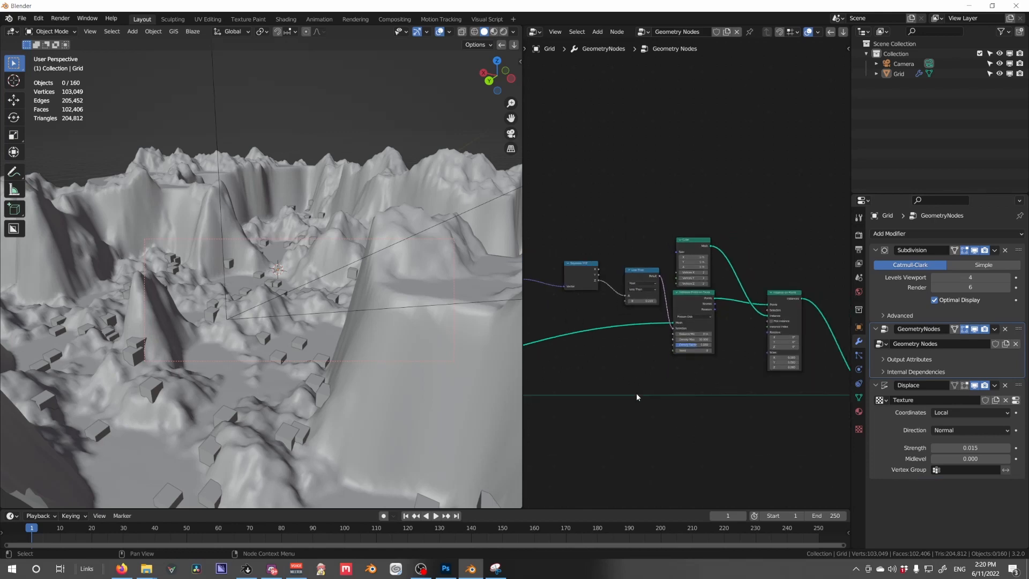
pyautogui.moveTo(636, 394); pyautogui.dragTo(820, 369, button='middle')
pyautogui.moveTo(707, 370); pyautogui.dragTo(836, 360, button='middle')
pyautogui.scroll(-6, 776, 374)
pyautogui.moveTo(536, 477); pyautogui.dragTo(772, 343, button='middle')
pyautogui.scroll(4, 671, 377)
pyautogui.moveTo(671, 377); pyautogui.dragTo(769, 358, button='middle')
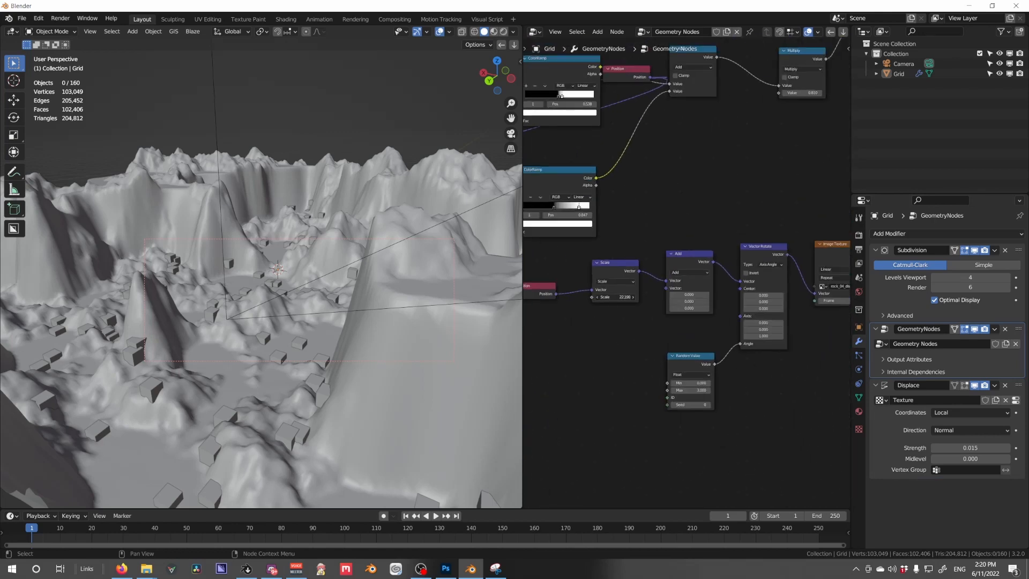
pyautogui.moveTo(970, 277); pyautogui.dragTo(948, 277)
# Lower the image displacement's Multiply value and spread its ColorRamp stops out to the two ends of the gradient.
pyautogui.moveTo(841, 145); pyautogui.dragTo(531, 187, button='middle')
pyautogui.moveTo(677, 186)
pyautogui.mouseDown()
pyautogui.moveTo(697, 186)
pyautogui.moveTo(664, 185)
pyautogui.mouseUp()
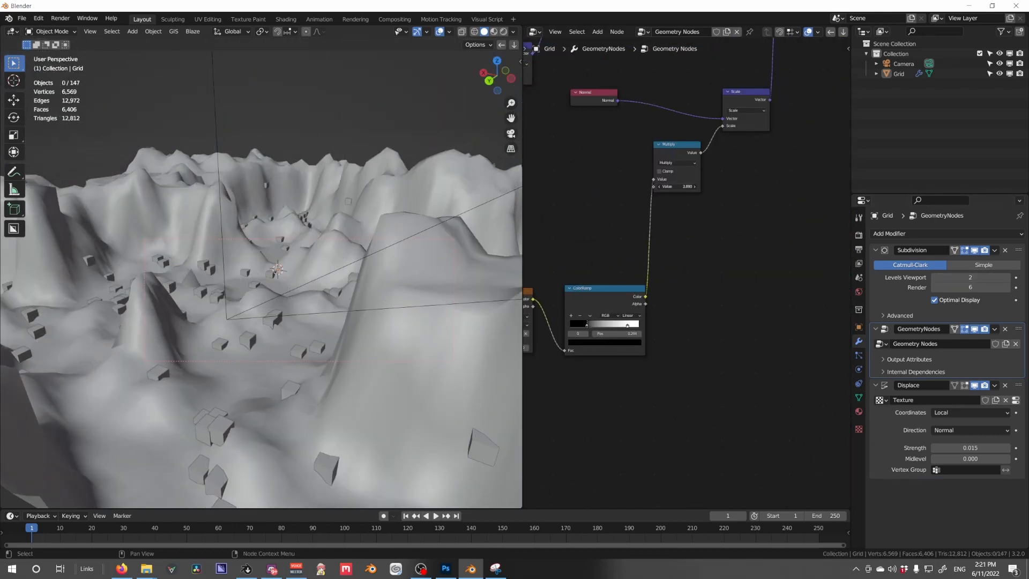
pyautogui.moveTo(592, 325); pyautogui.dragTo(570, 325)
pyautogui.moveTo(628, 325); pyautogui.dragTo(638, 325)
pyautogui.moveTo(639, 325); pyautogui.dragTo(836, 331, button='middle')
# Set the Subdivision viewport level to 4 and the image displacement's Multiply value to 0.
pyautogui.click(1005, 277)
pyautogui.click(1005, 277)
pyautogui.moveTo(836, 204); pyautogui.dragTo(730, 235, button='middle')
pyautogui.moveTo(770, 225); pyautogui.dragTo(745, 225)
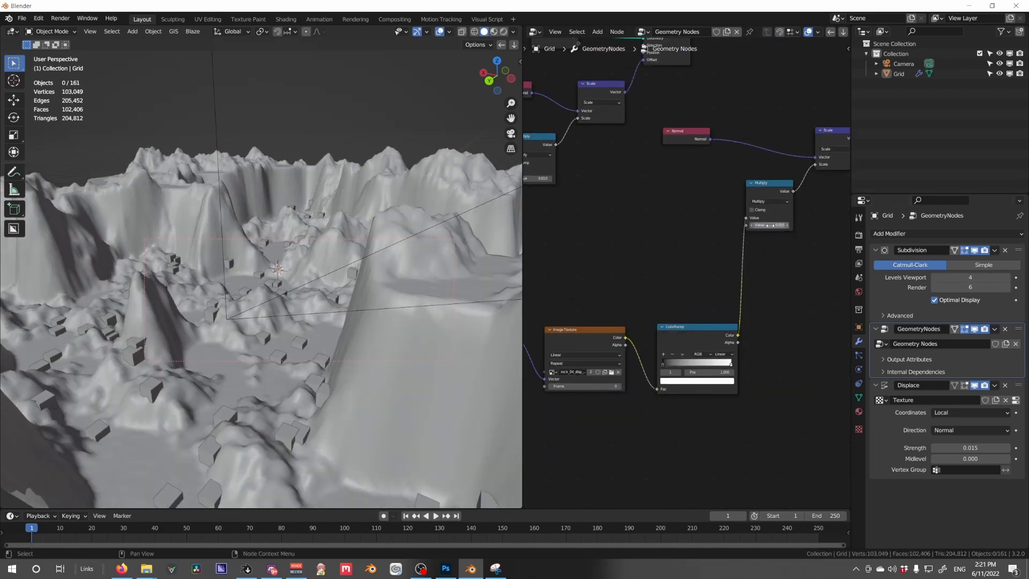
# Turn on the wireframe overlay and enable on-cage display for the GeometryNodes and Displace modifiers, inspecting the terrain's wireframe.
pyautogui.moveTo(321, 268); pyautogui.dragTo(352, 300, button='middle')
pyautogui.click(448, 32)
pyautogui.click(391, 198)
pyautogui.click(954, 328)
pyautogui.click(954, 385)
pyautogui.scroll(-2, 352, 343)
pyautogui.moveTo(352, 344); pyautogui.dragTo(375, 386, button='middle')
pyautogui.scroll(-4, 375, 375)
pyautogui.scroll(1, 686, 278)
pyautogui.scroll(4, 450, 214)
# Hide the wireframe overlay and disable the Subdivision modifier in both viewport and render.
pyautogui.click(449, 32)
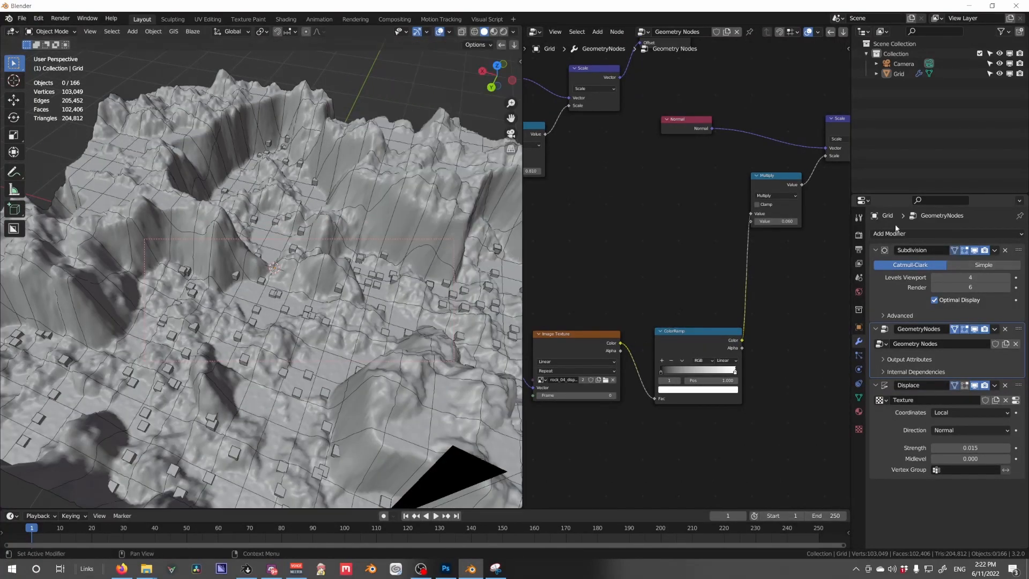
pyautogui.click(387, 198)
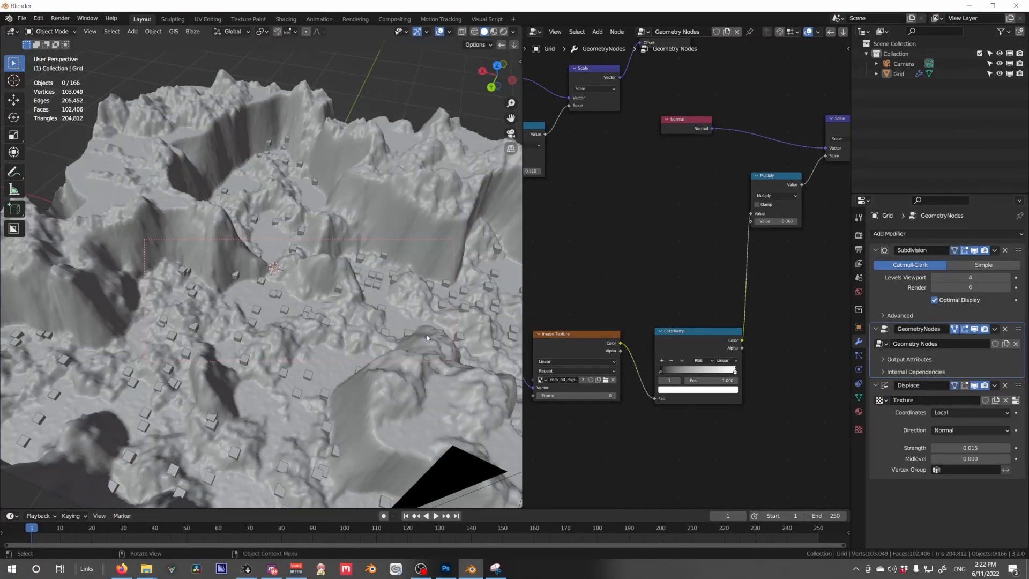
pyautogui.moveTo(353, 327)
pyautogui.mouseDown(button='middle')
pyautogui.moveTo(348, 281)
pyautogui.moveTo(350, 311)
pyautogui.mouseUp(button='middle')
pyautogui.scroll(-5, 697, 275)
pyautogui.moveTo(622, 274); pyautogui.dragTo(682, 312, button='middle')
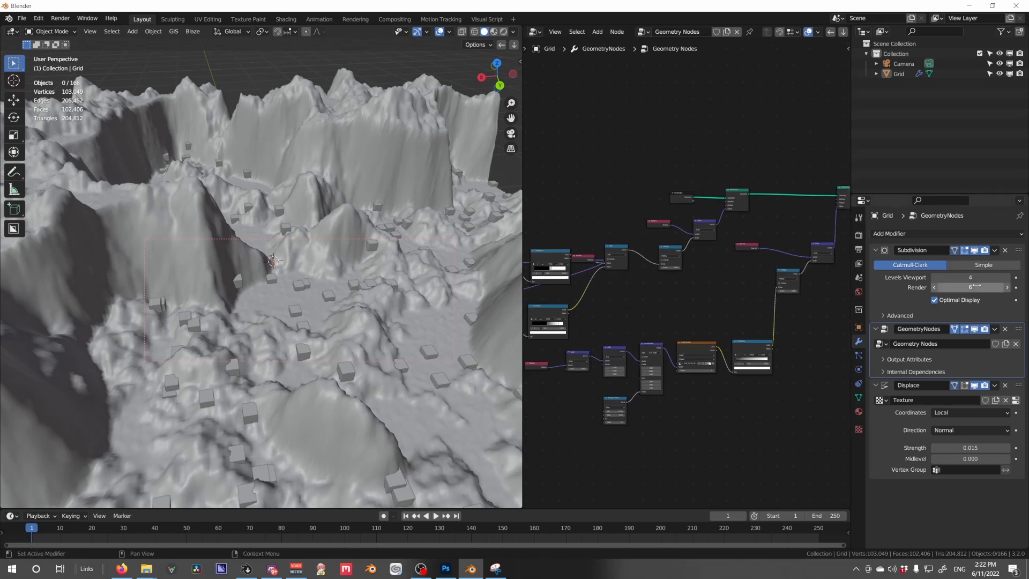
pyautogui.click(974, 251)
# Insert a Subdivision Surface node with level 4 between the Group Input and the first Set Position node.
pyautogui.scroll(5, 680, 279)
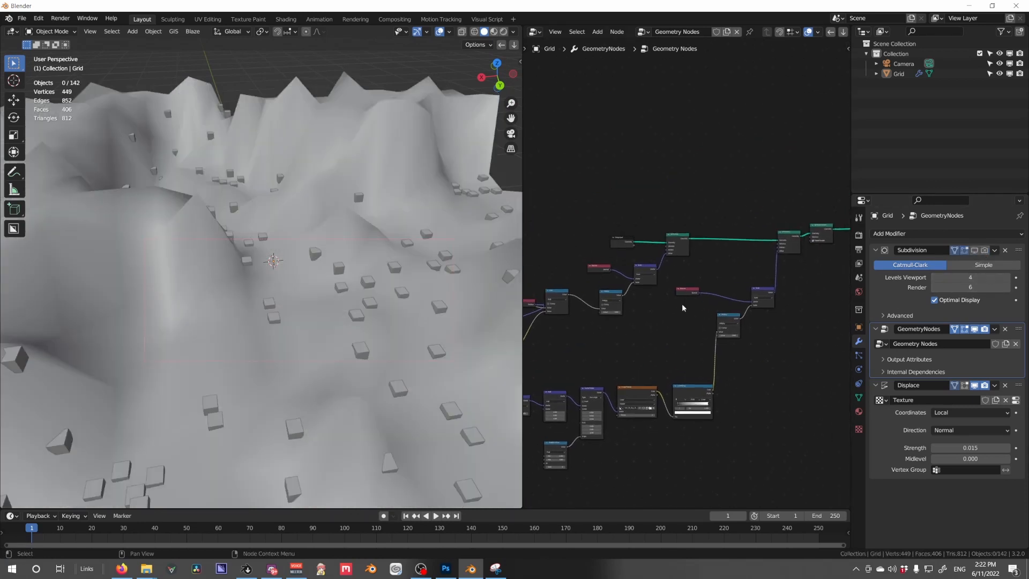
pyautogui.moveTo(696, 295); pyautogui.dragTo(541, 289)
pyautogui.hotkey('shift', 'a')
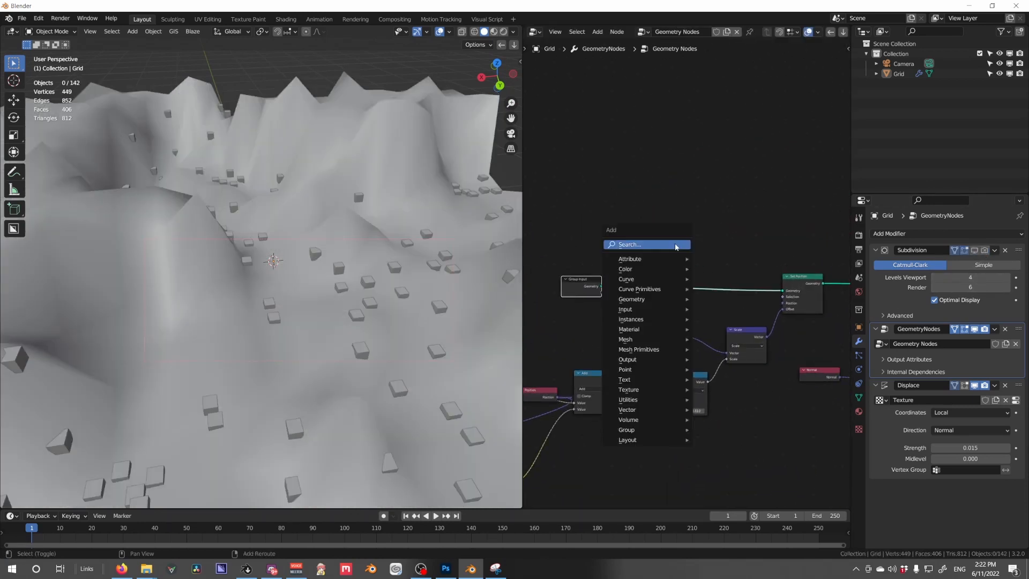
pyautogui.click(663, 248)
pyautogui.write('sub')
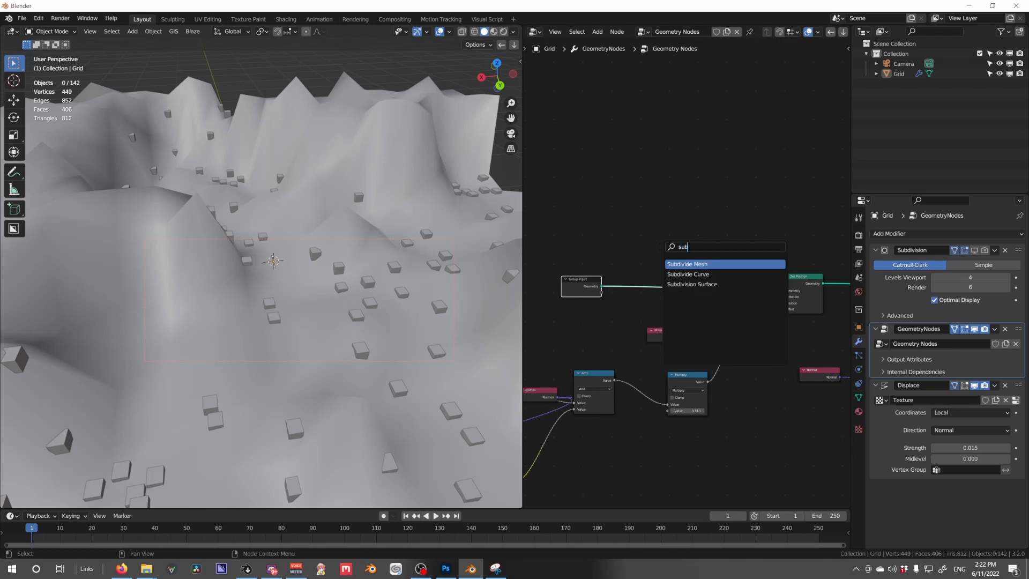
pyautogui.press('Down')
pyautogui.press('Down')
pyautogui.press('Return')
pyautogui.moveTo(665, 301); pyautogui.dragTo(678, 302)
pyautogui.click(680, 300)
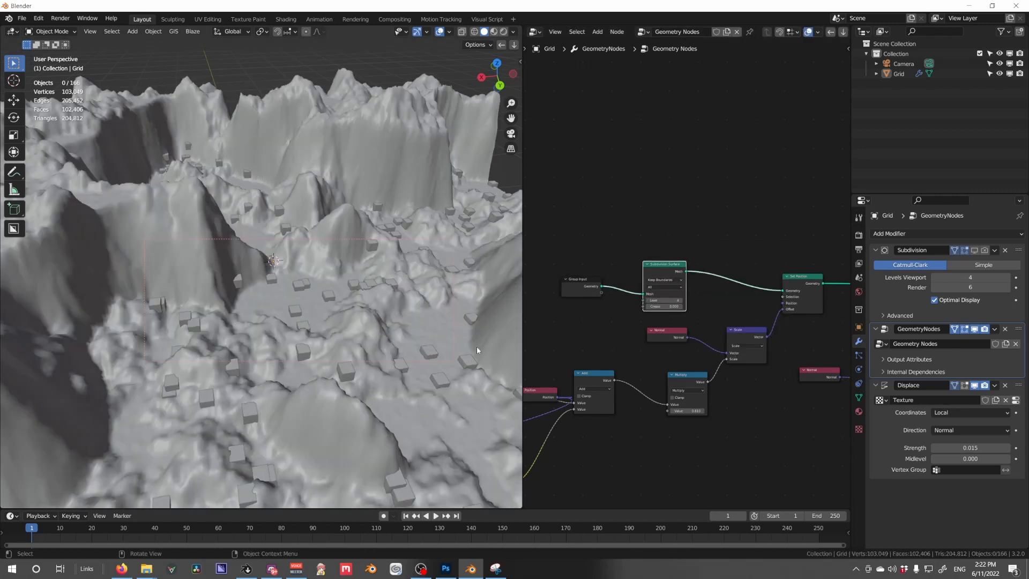
# Turn on the wireframe overlay and examine the mesh density produced by the Subdivision Surface node.
pyautogui.moveTo(362, 341); pyautogui.dragTo(307, 319, button='middle')
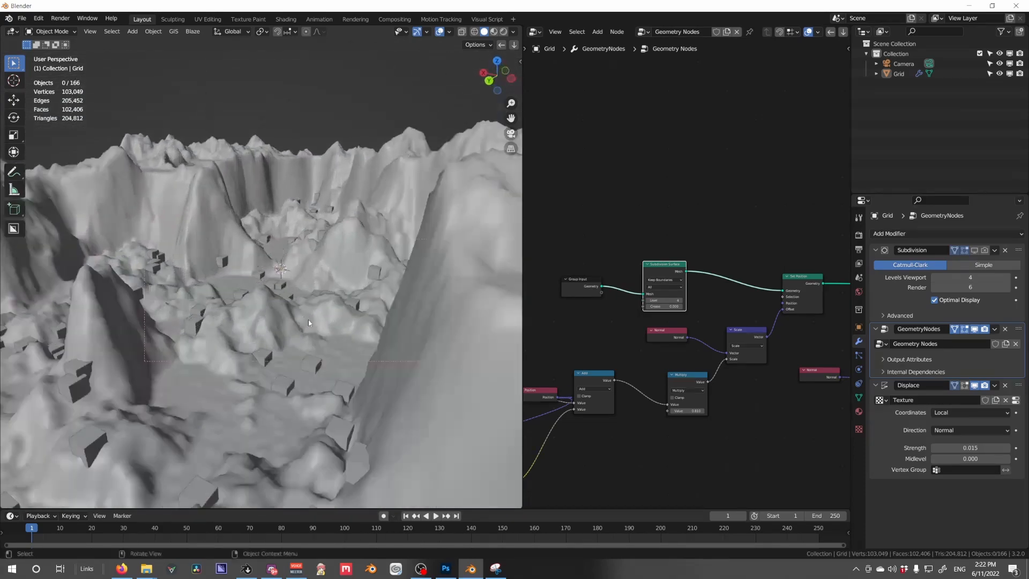
pyautogui.click(449, 32)
pyautogui.click(387, 198)
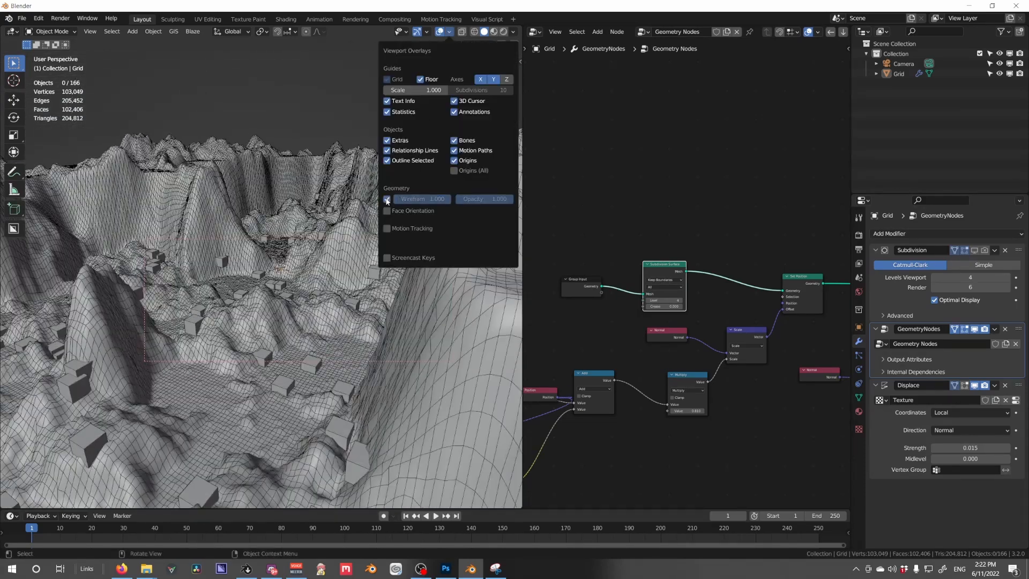
pyautogui.moveTo(343, 337); pyautogui.dragTo(294, 335, button='middle')
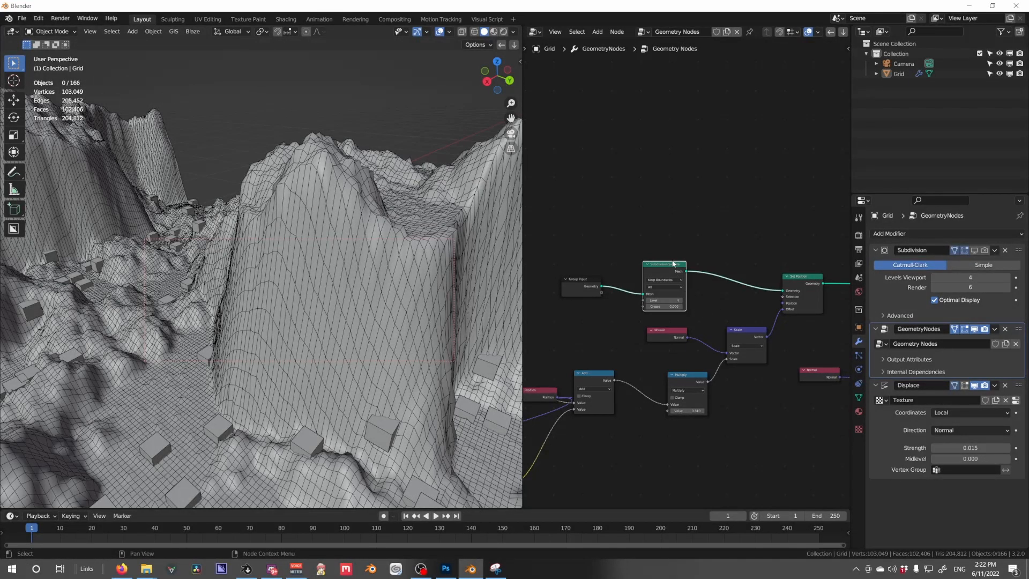
# Compare the wireframes by swapping the Subdivision Surface node for the Subdivision modifier and switching back to the node.
pyautogui.press('m')
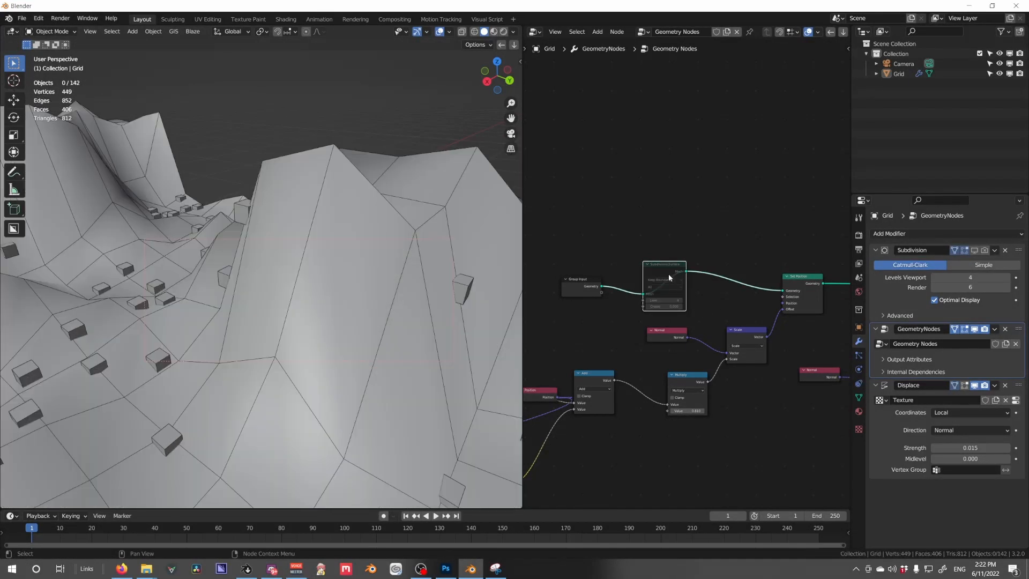
pyautogui.click(974, 250)
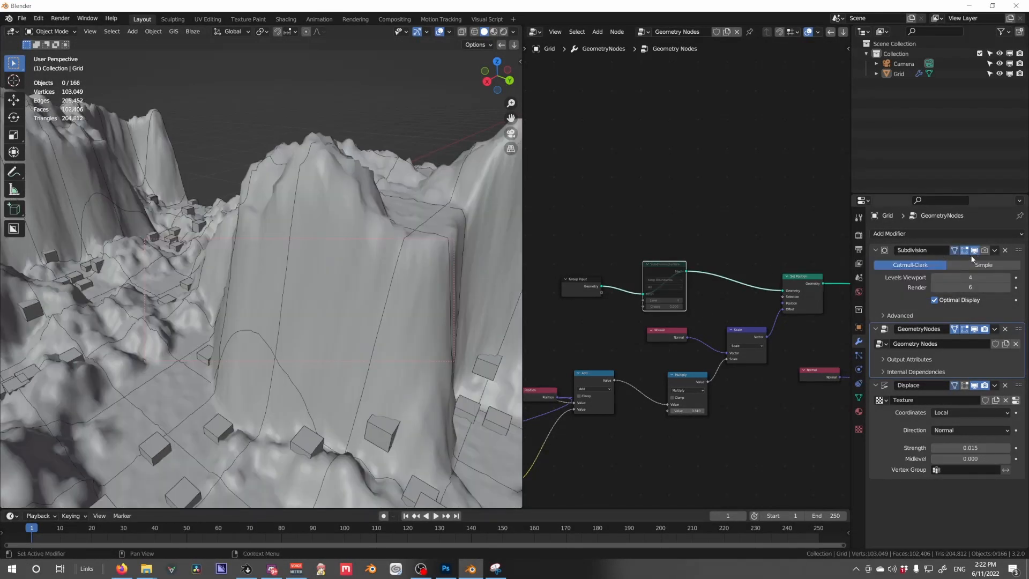
pyautogui.click(974, 250)
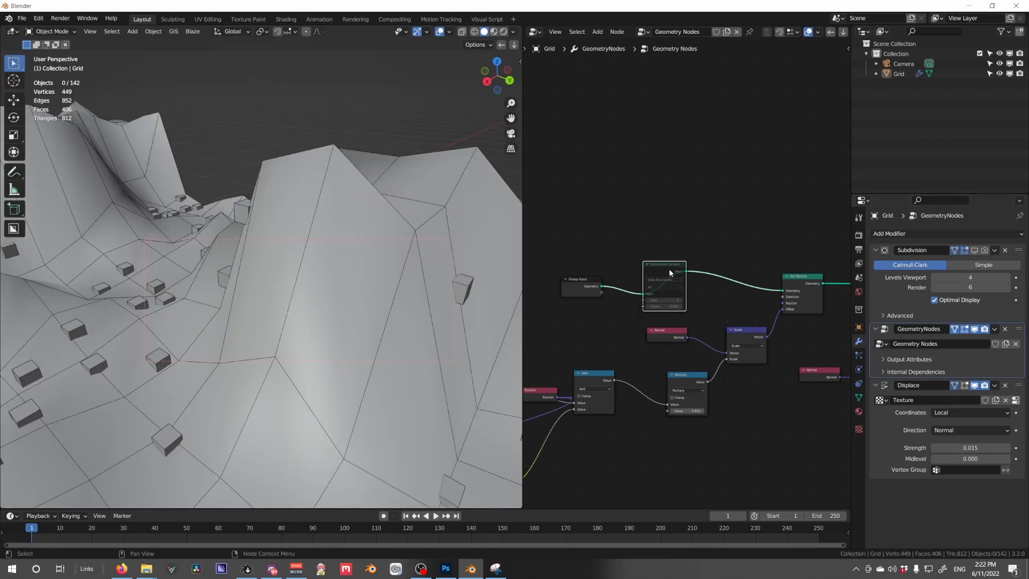
pyautogui.press('m')
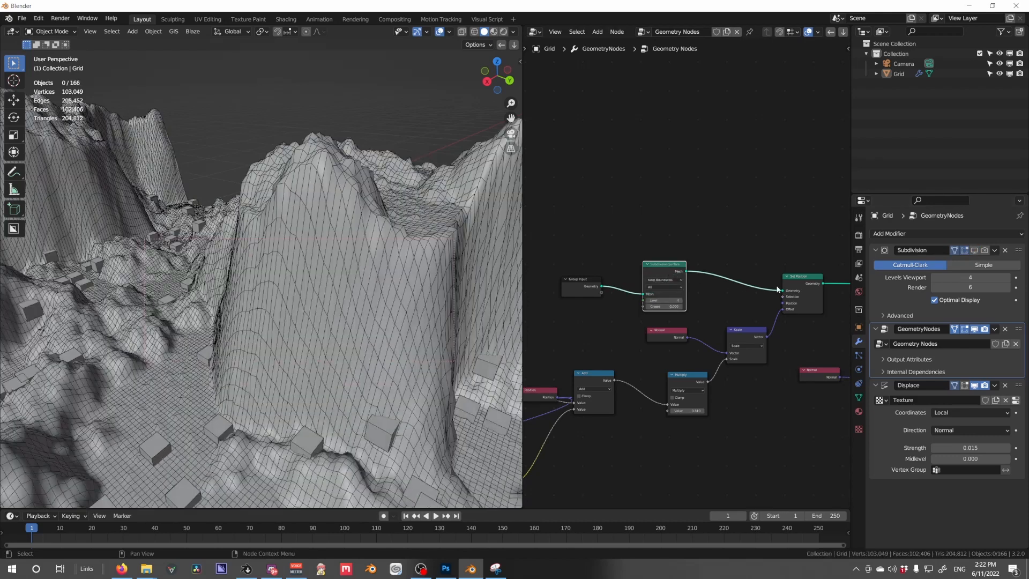
# Hide the wireframe overlay and compare the shaded terrain with the Subdivision modifier against the Subdivision Surface node.
pyautogui.click(449, 32)
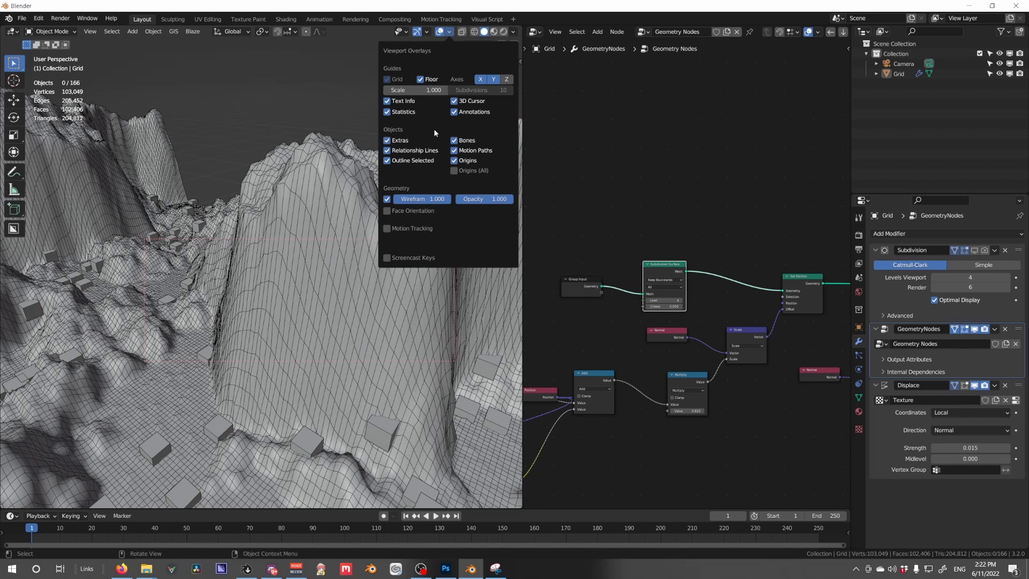
pyautogui.click(392, 199)
pyautogui.press('m')
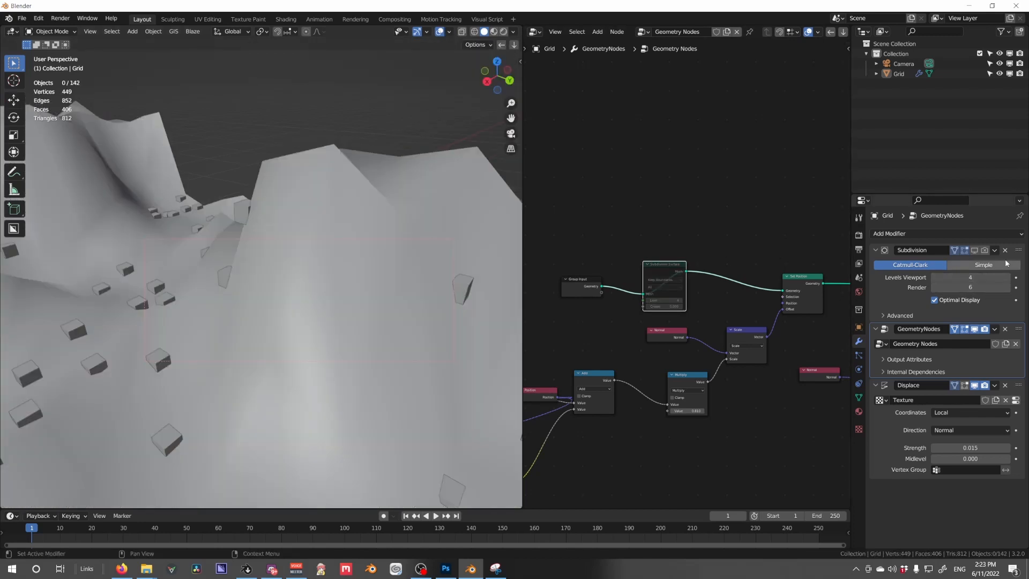
pyautogui.click(975, 250)
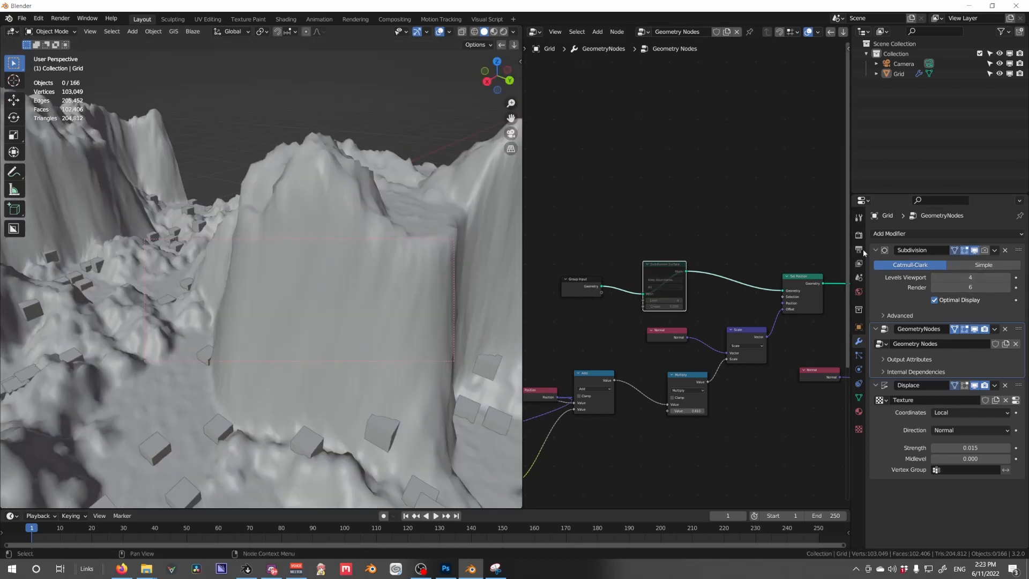
pyautogui.click(975, 250)
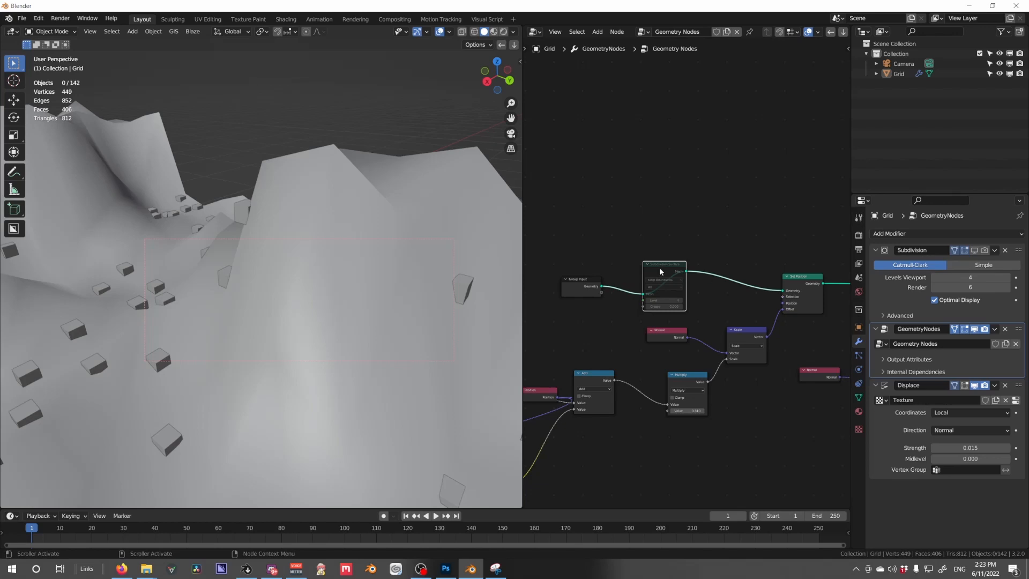
pyautogui.press('m')
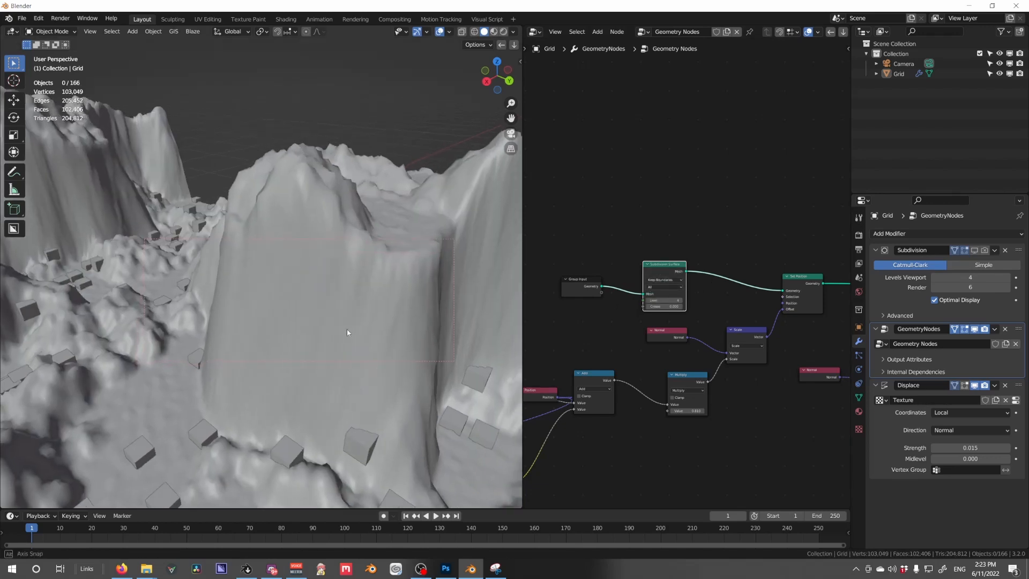
pyautogui.moveTo(346, 329); pyautogui.dragTo(510, 320, button='middle')
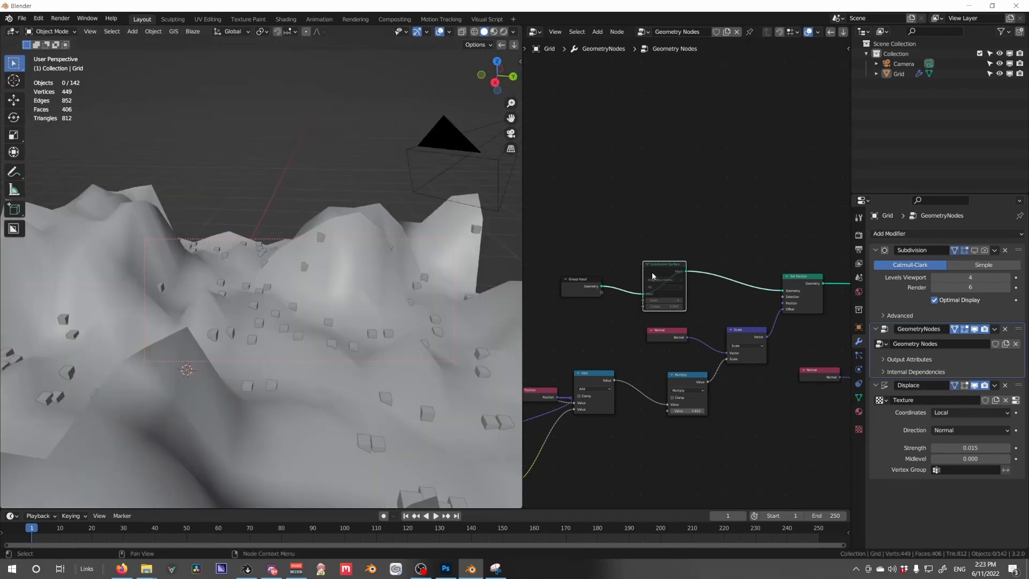
# Mute the Subdivision Surface node and re-enable the Subdivision modifier for both viewport and render.
pyautogui.press('m')
pyautogui.click(974, 250)
pyautogui.click(984, 250)
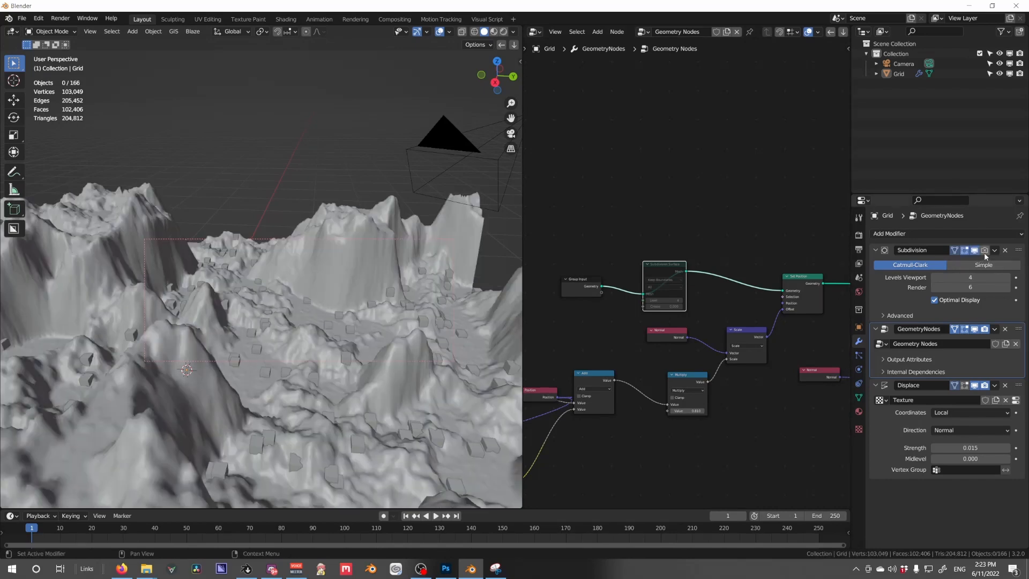
pyautogui.moveTo(499, 333); pyautogui.dragTo(396, 339, button='middle')
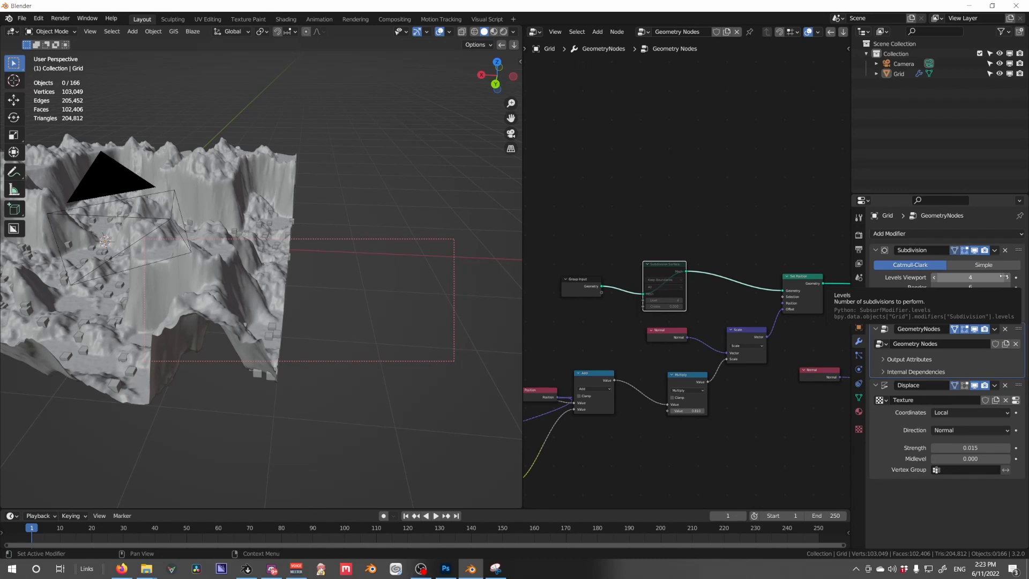
# Expand the Subdivision modifier's Advanced settings and compare them with the options on the muted Subdivision Surface node.
pyautogui.click(1018, 251)
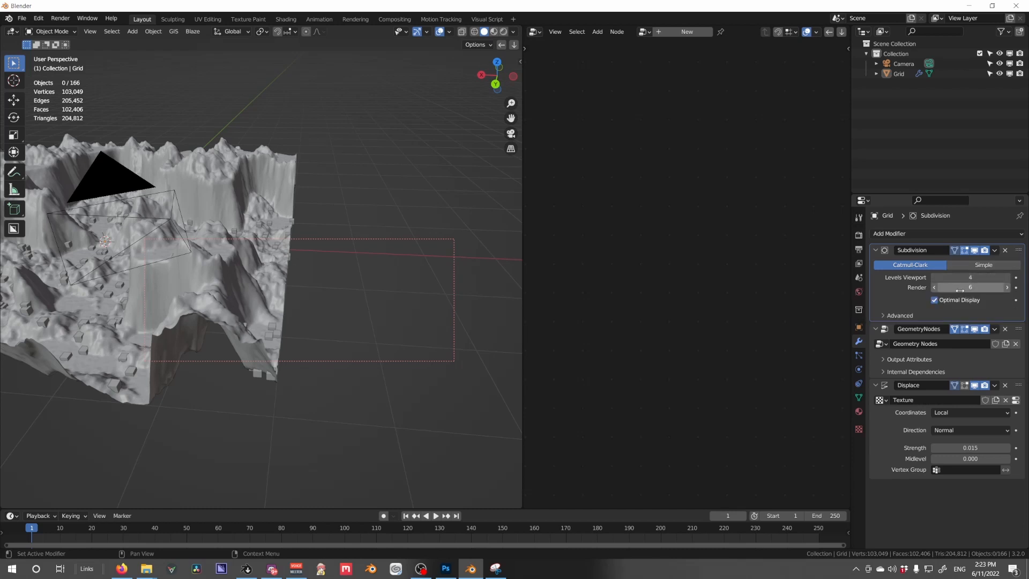
pyautogui.click(898, 316)
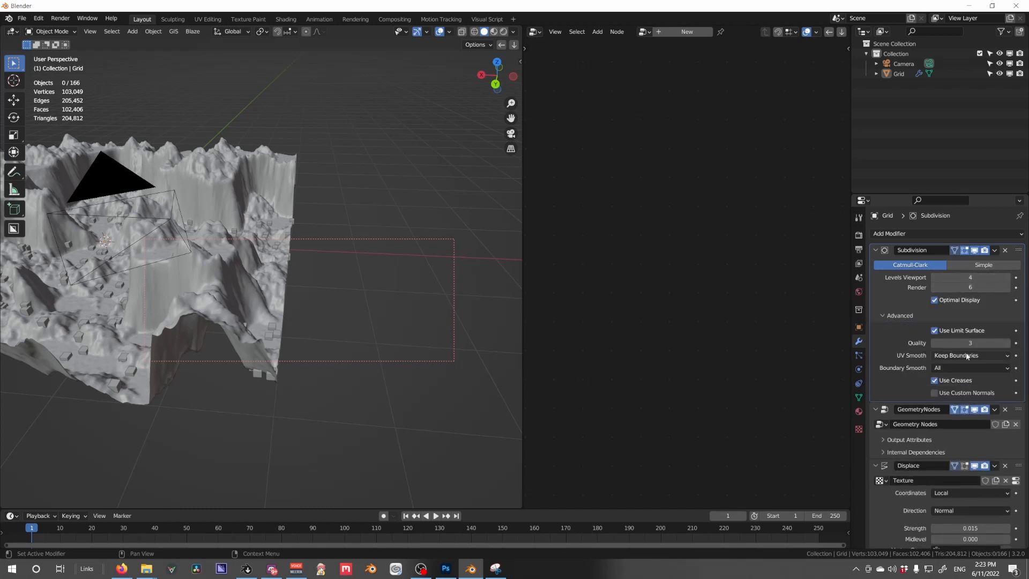
pyautogui.scroll(5, 388, 349)
pyautogui.moveTo(305, 328); pyautogui.dragTo(348, 326, button='middle')
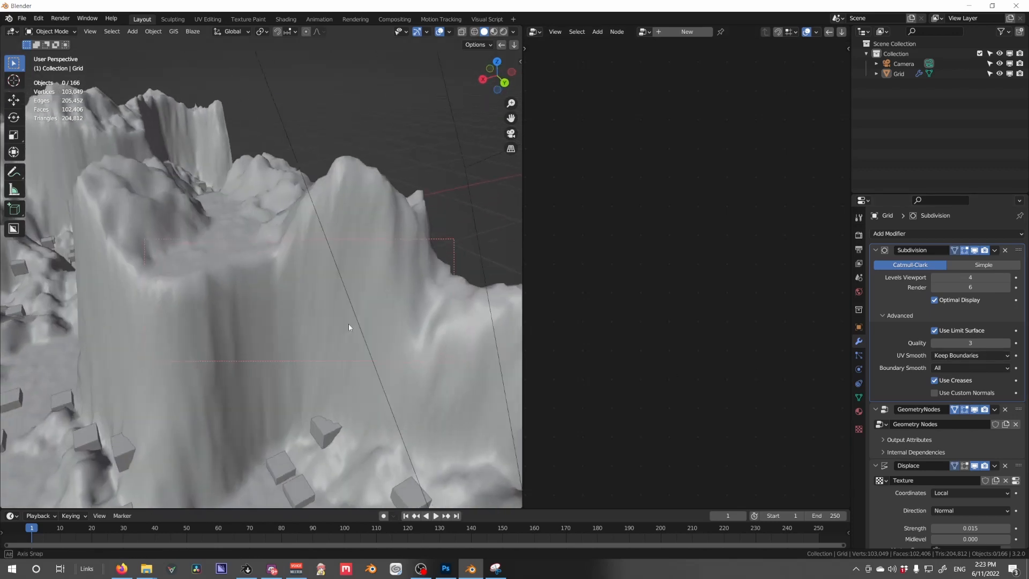
pyautogui.scroll(-6, 352, 326)
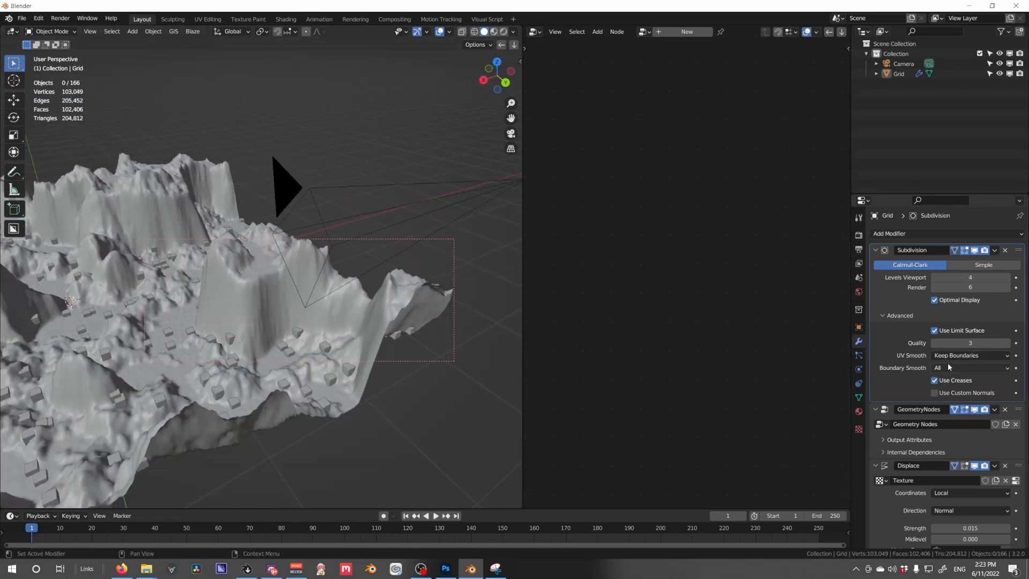
pyautogui.click(1016, 415)
pyautogui.scroll(5, 715, 275)
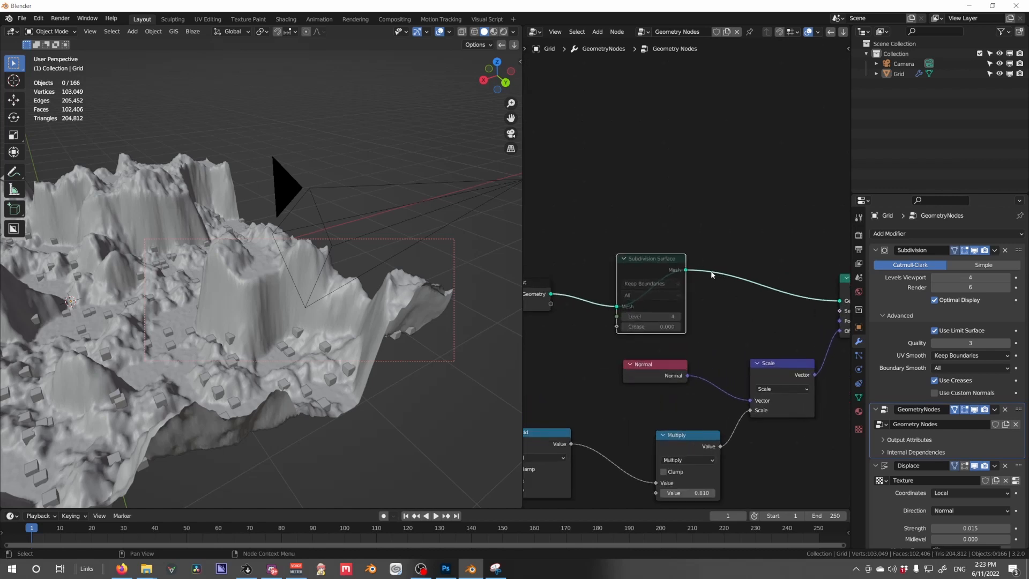
# Add a Subdivide Mesh node above the muted Subdivision Surface node and delete it again.
pyautogui.hotkey('shift', 'a')
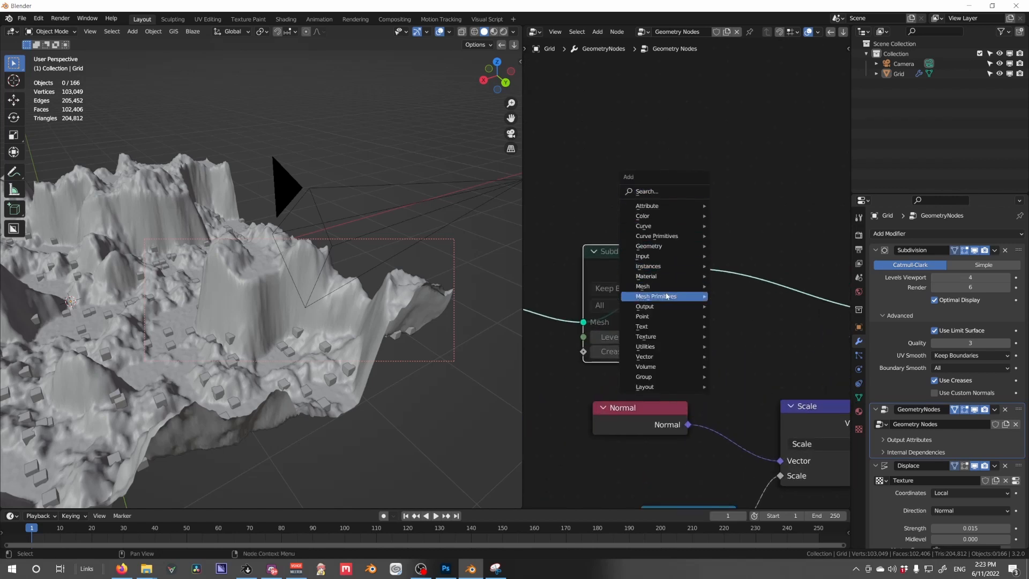
pyautogui.write('sub')
pyautogui.press('Down')
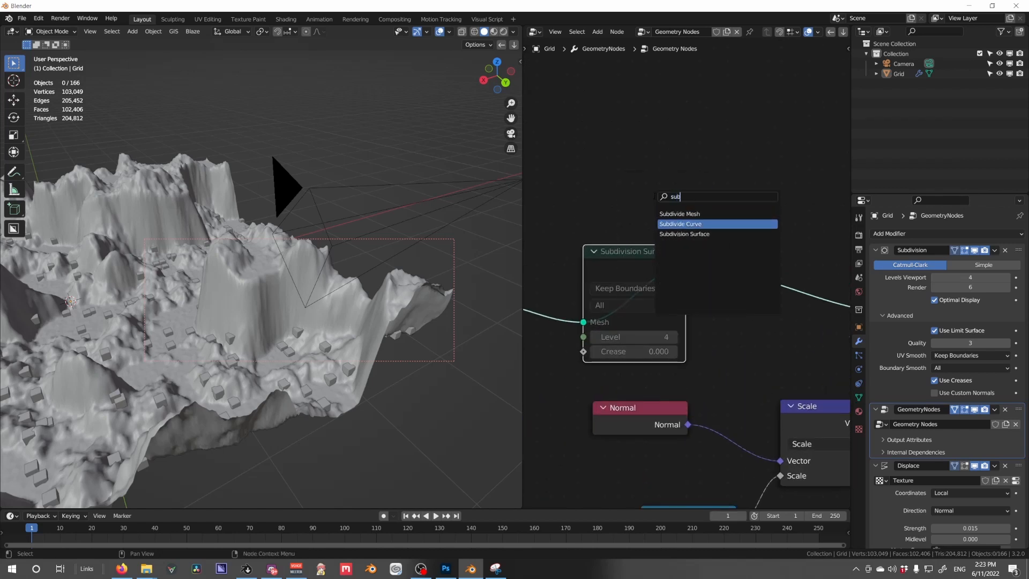
pyautogui.press('Return')
pyautogui.press('Escape')
pyautogui.hotkey('shift', 'a')
pyautogui.write('sub')
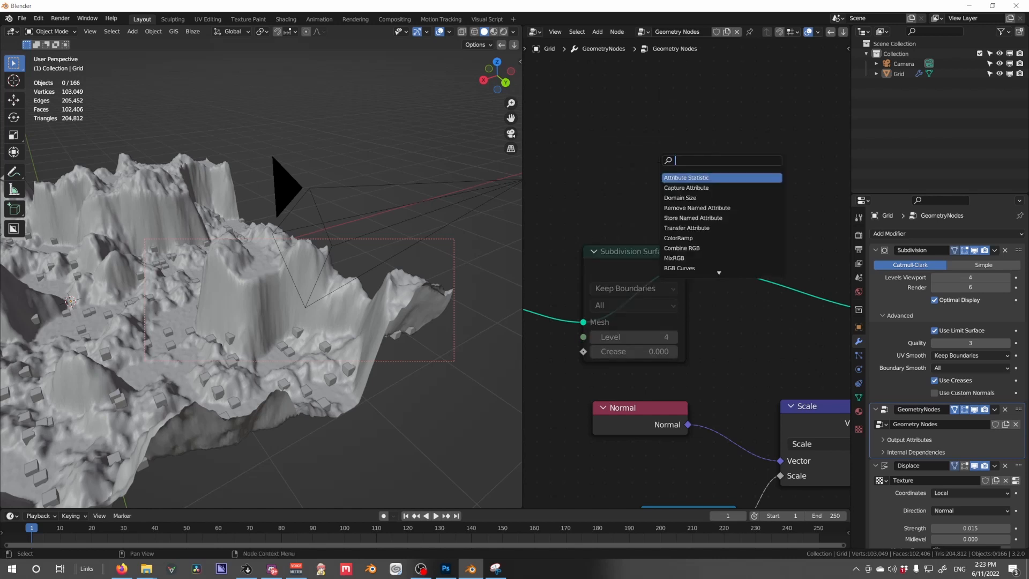
pyautogui.press('Return')
pyautogui.click(658, 162)
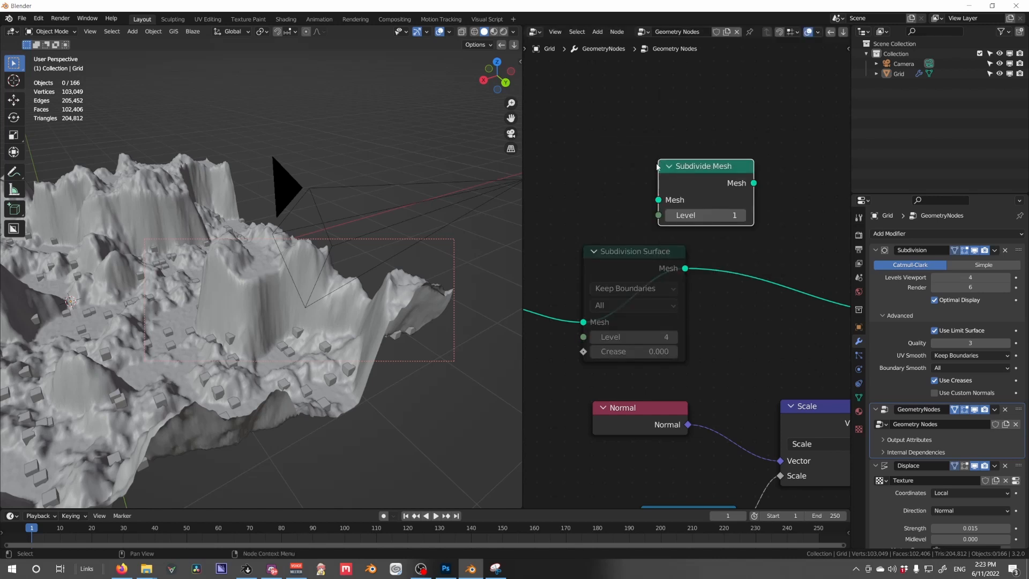
pyautogui.press('x')
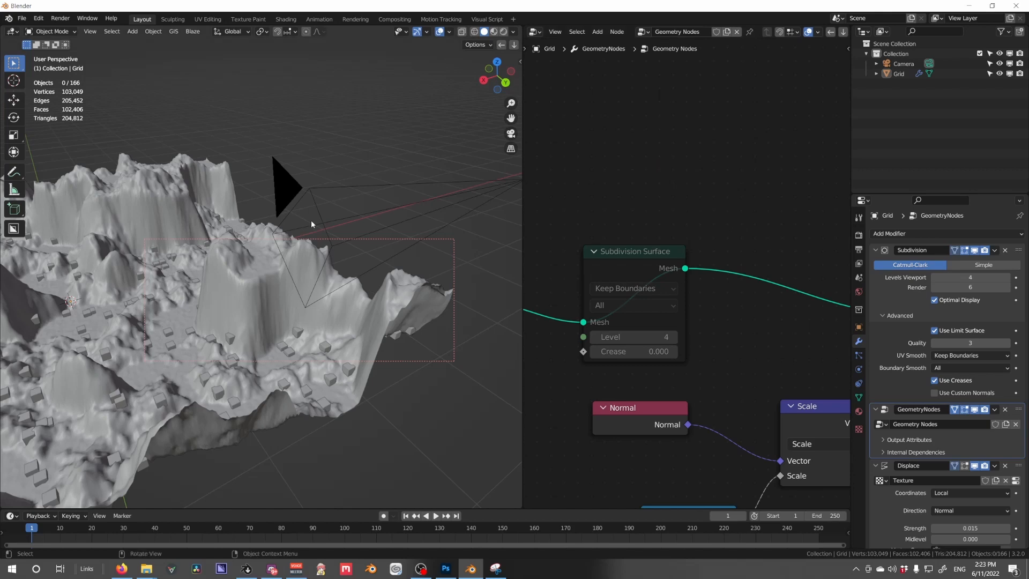
# Inspect the terrain from several angles, check it through the camera in rendered shading, and return to solid shading.
pyautogui.moveTo(310, 223); pyautogui.dragTo(355, 343, button='middle')
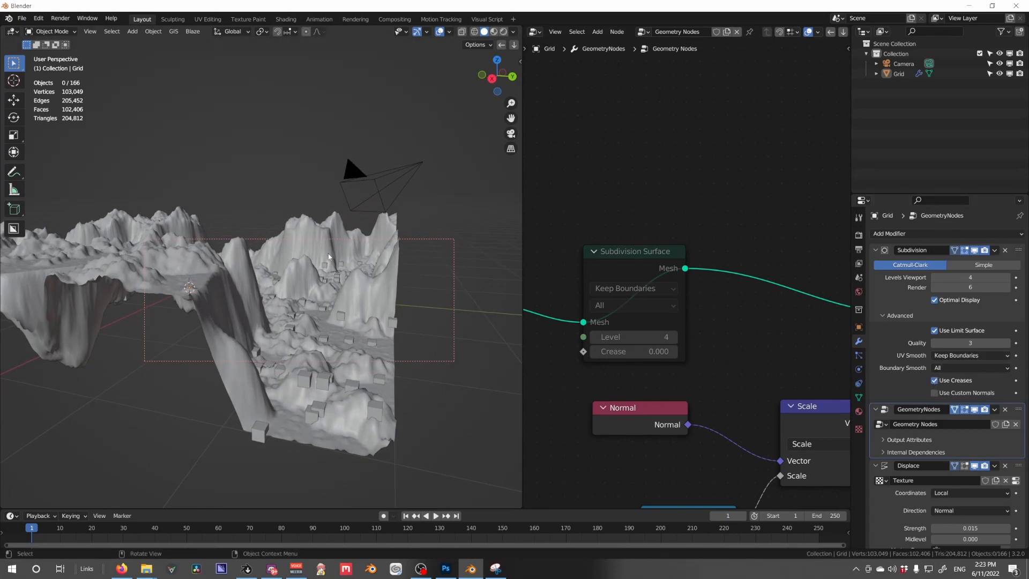
pyautogui.moveTo(332, 252); pyautogui.dragTo(214, 301, button='middle')
pyautogui.scroll(-5, 345, 337)
pyautogui.scroll(5, 214, 302)
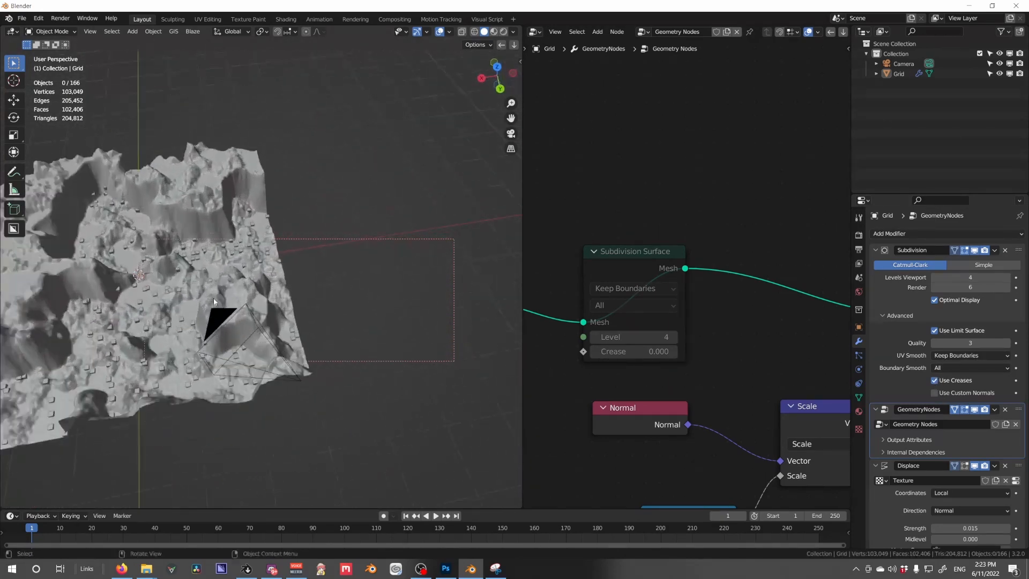
pyautogui.press('KP_0')
pyautogui.press('z')
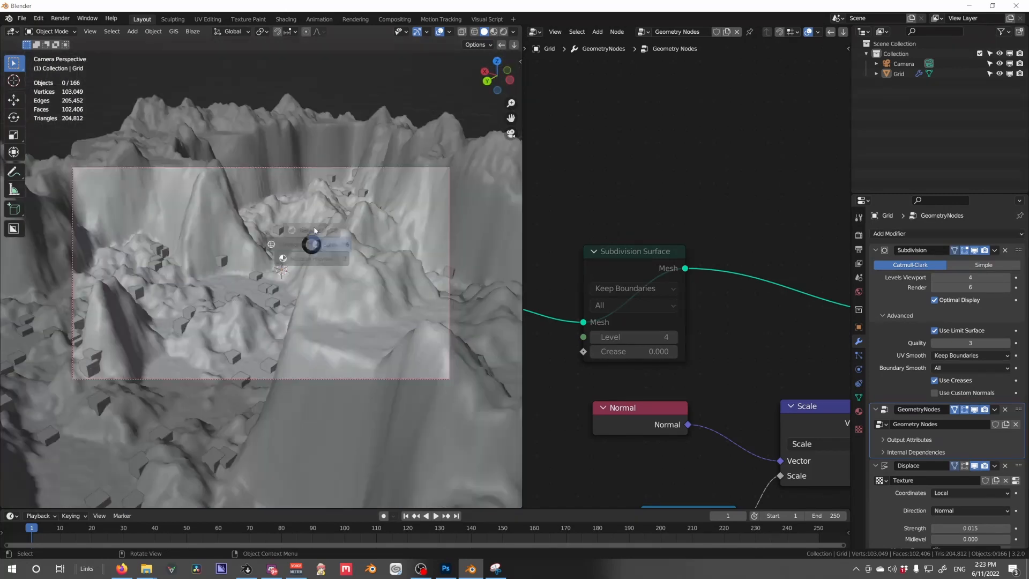
pyautogui.click(317, 220)
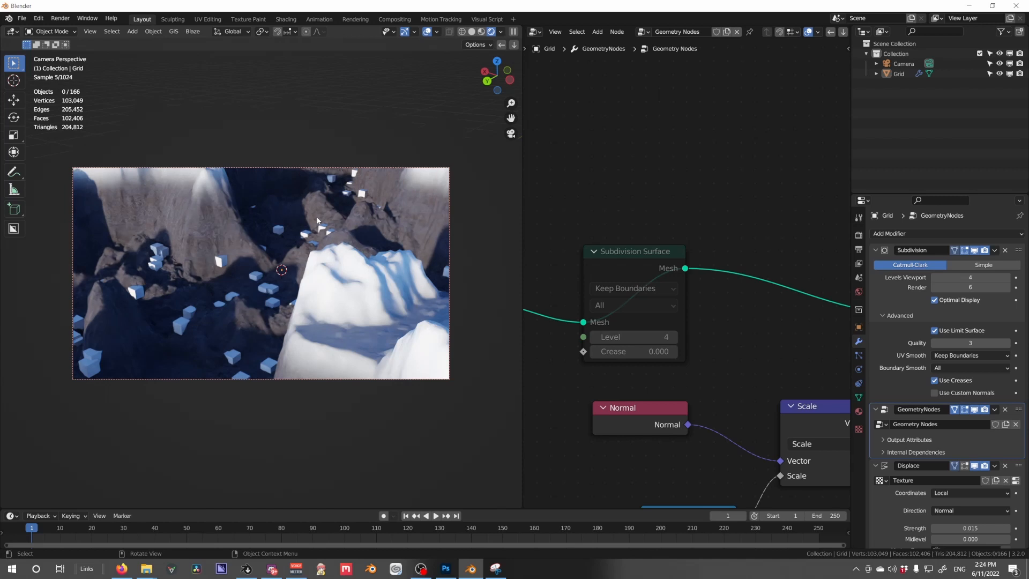
pyautogui.press('z')
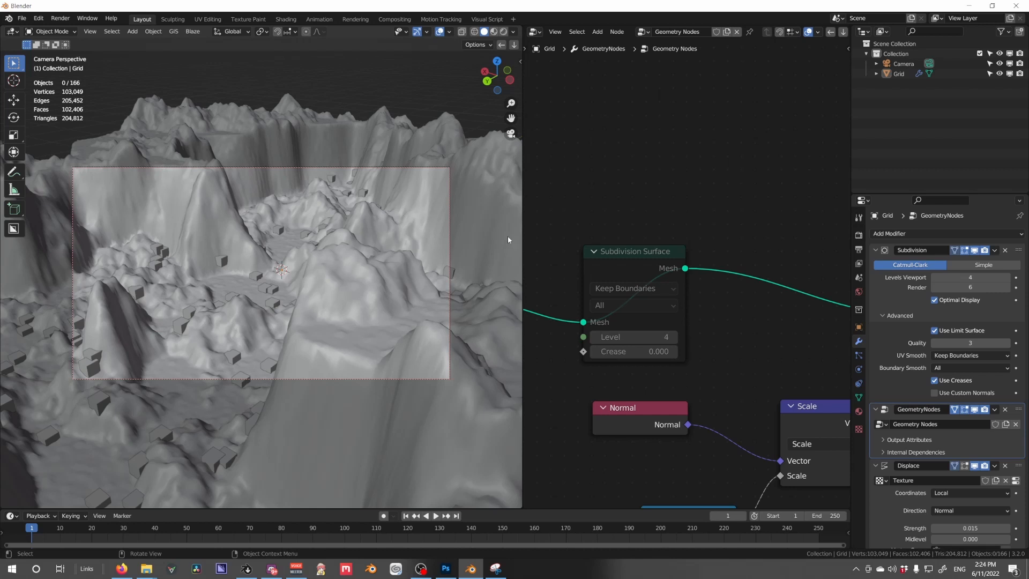
# Try to import a tree image as a plane by searching the Textures folder for "tree", and cancel the import.
pyautogui.click(250, 266)
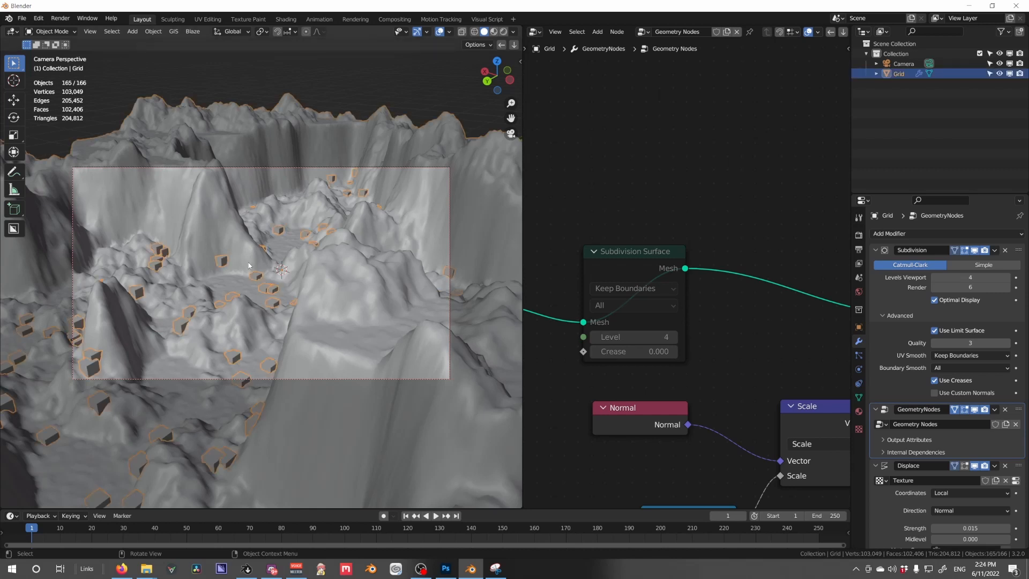
pyautogui.click(39, 18)
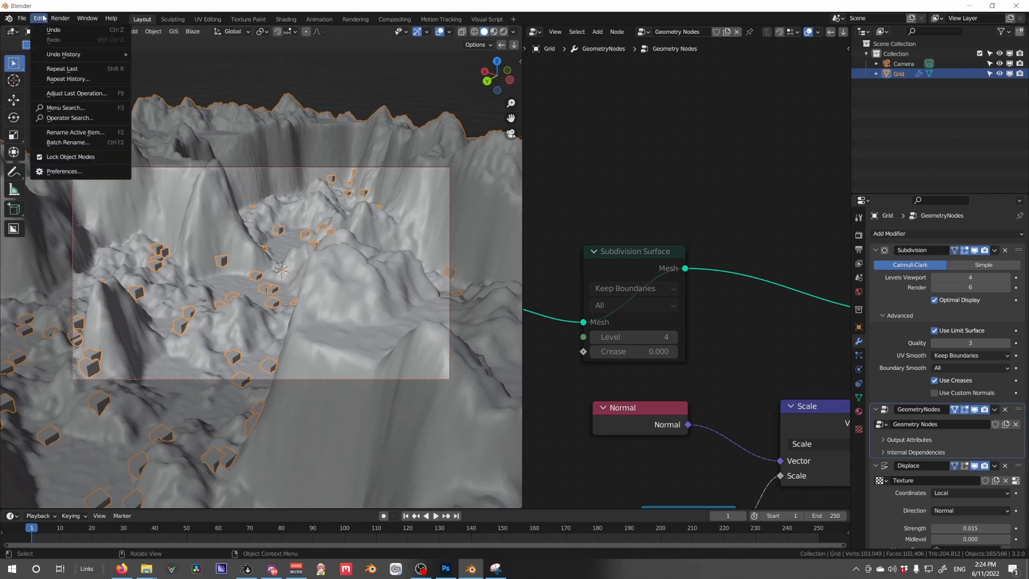
pyautogui.moveTo(23, 21)
pyautogui.moveTo(55, 158)
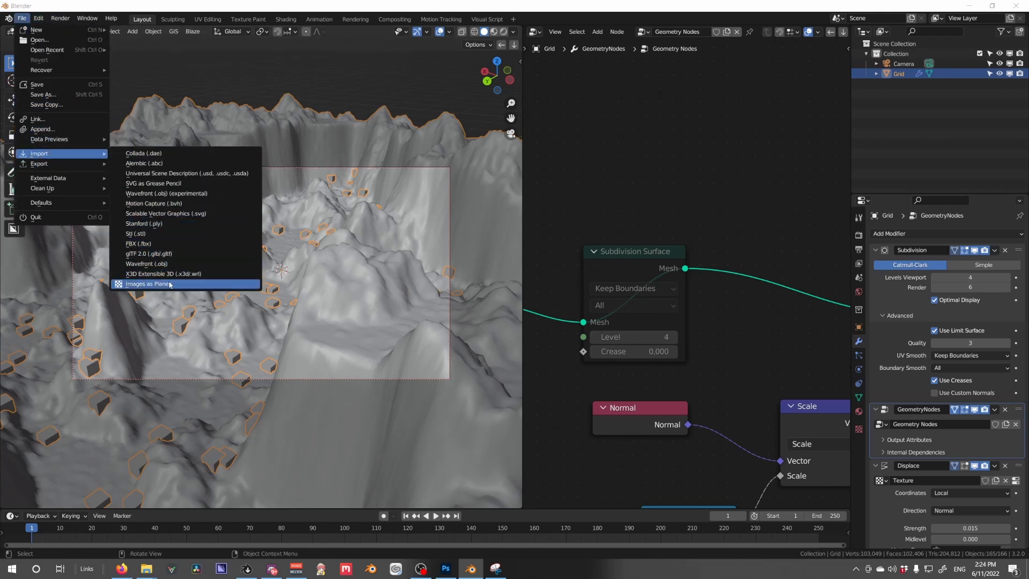
pyautogui.click(153, 283)
pyautogui.click(207, 350)
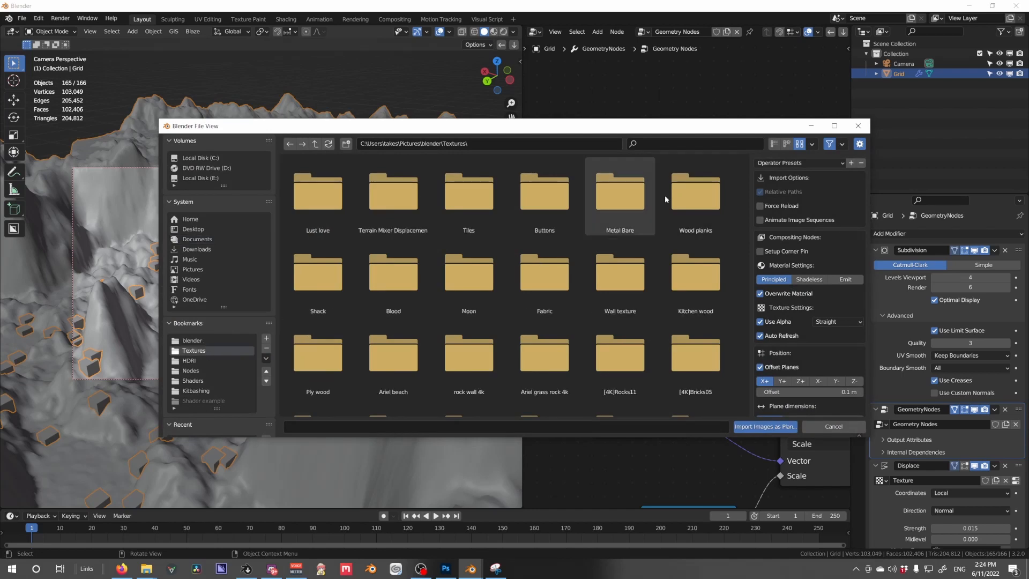
pyautogui.hotkey('ctrl', 'f')
pyautogui.write('t')
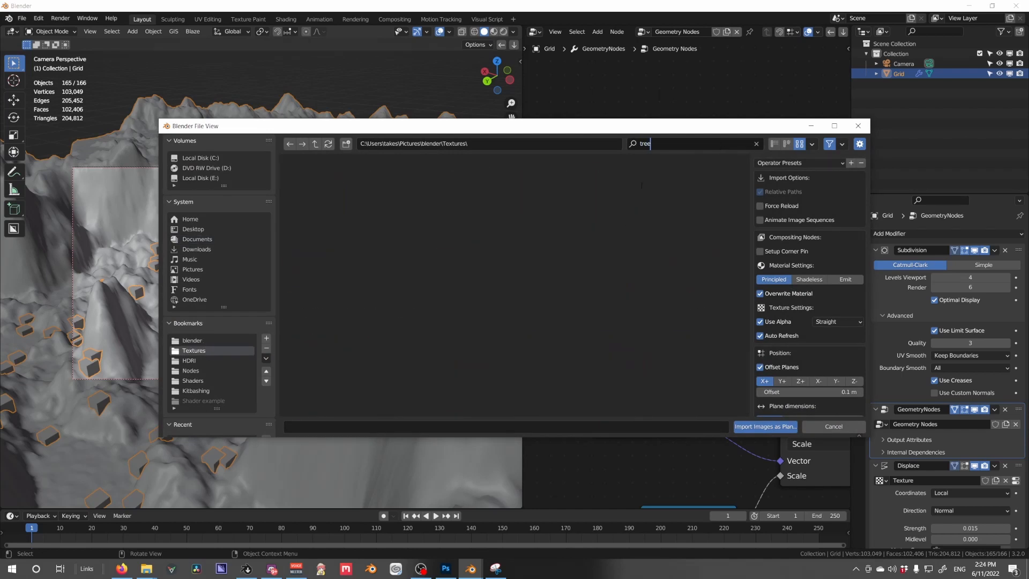
pyautogui.press('BackSpace')
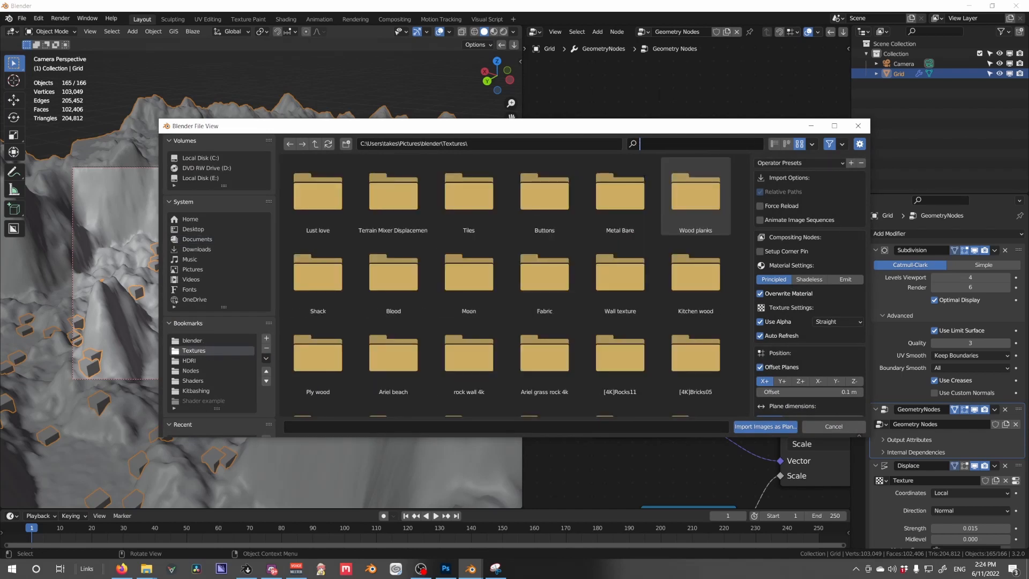
pyautogui.press('Escape')
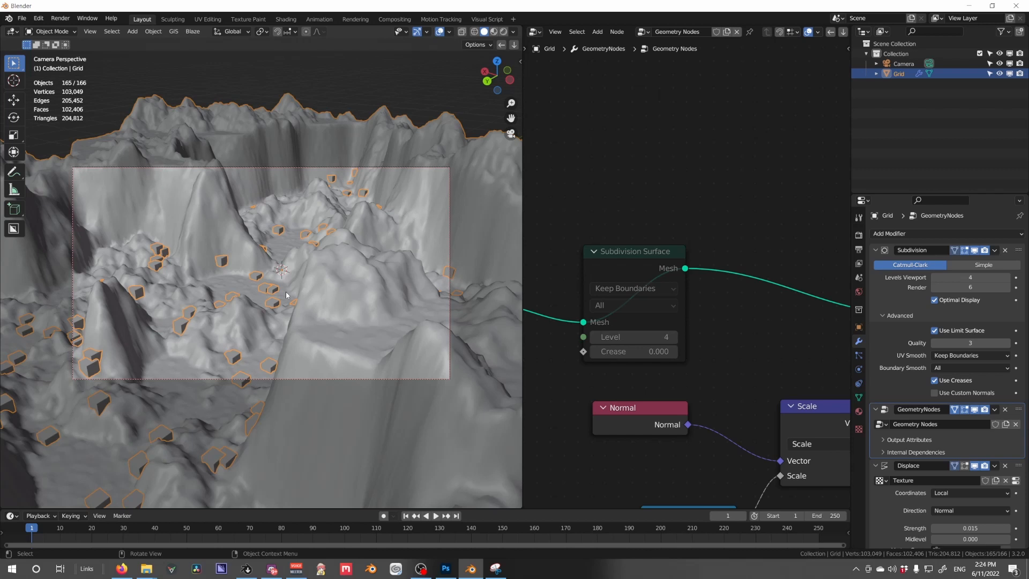
# Move the Instance on Points node farther from the Distribute Points on Faces node to make room between them.
pyautogui.scroll(-6, 643, 349)
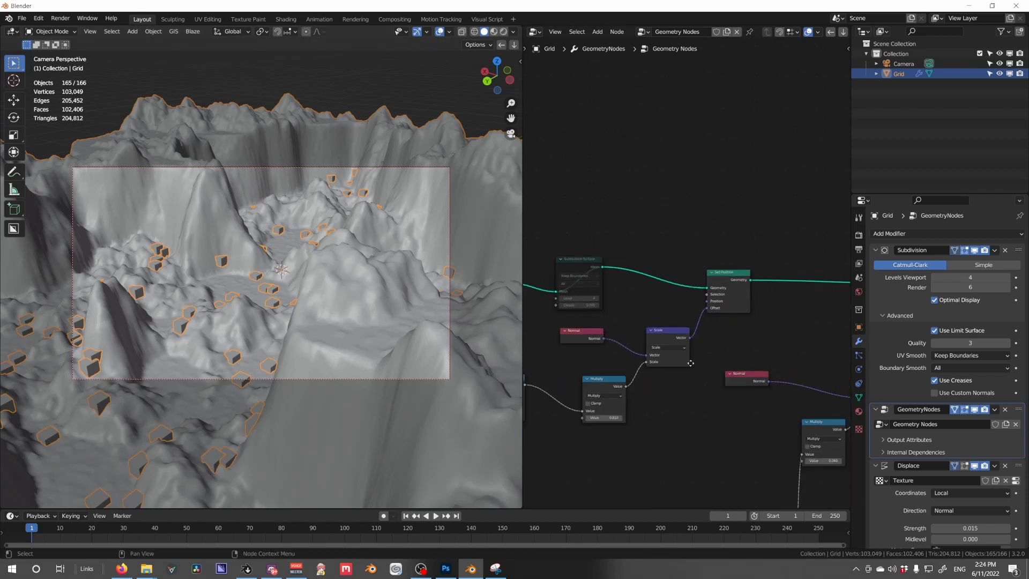
pyautogui.moveTo(610, 341); pyautogui.dragTo(539, 324, button='middle')
pyautogui.scroll(4, 712, 284)
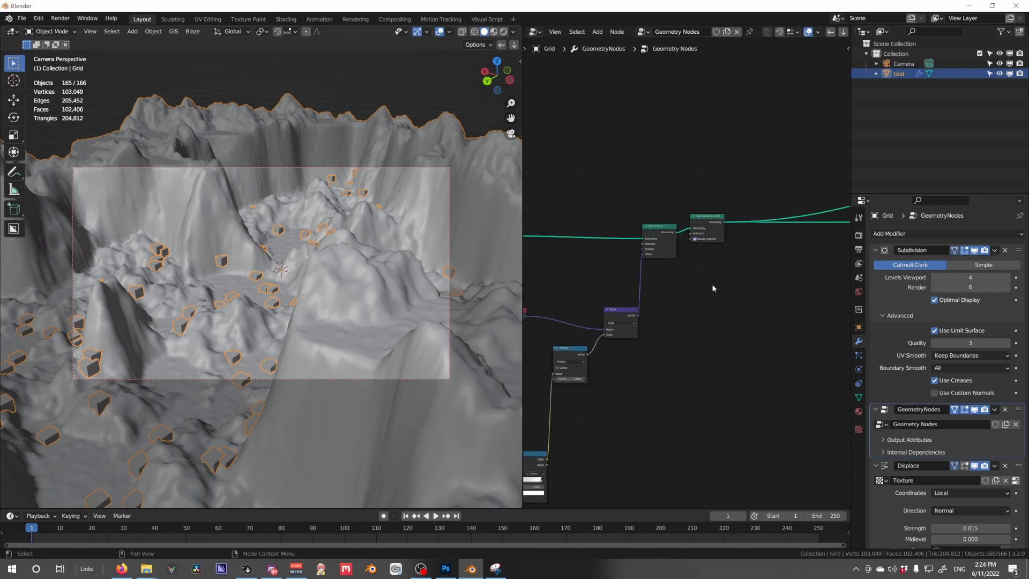
pyautogui.moveTo(711, 284); pyautogui.dragTo(847, 284, button='middle')
pyautogui.scroll(-6, 698, 333)
pyautogui.scroll(-3, 698, 333)
pyautogui.moveTo(756, 339); pyautogui.dragTo(486, 363, button='middle')
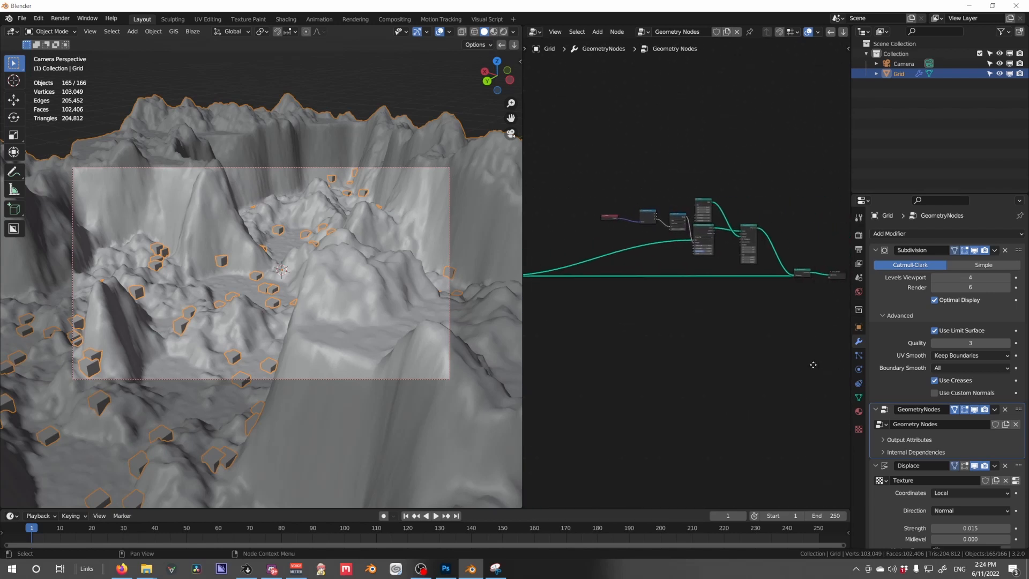
pyautogui.scroll(12, 780, 317)
pyautogui.moveTo(779, 310); pyautogui.dragTo(700, 352, button='middle')
pyautogui.scroll(6, 700, 353)
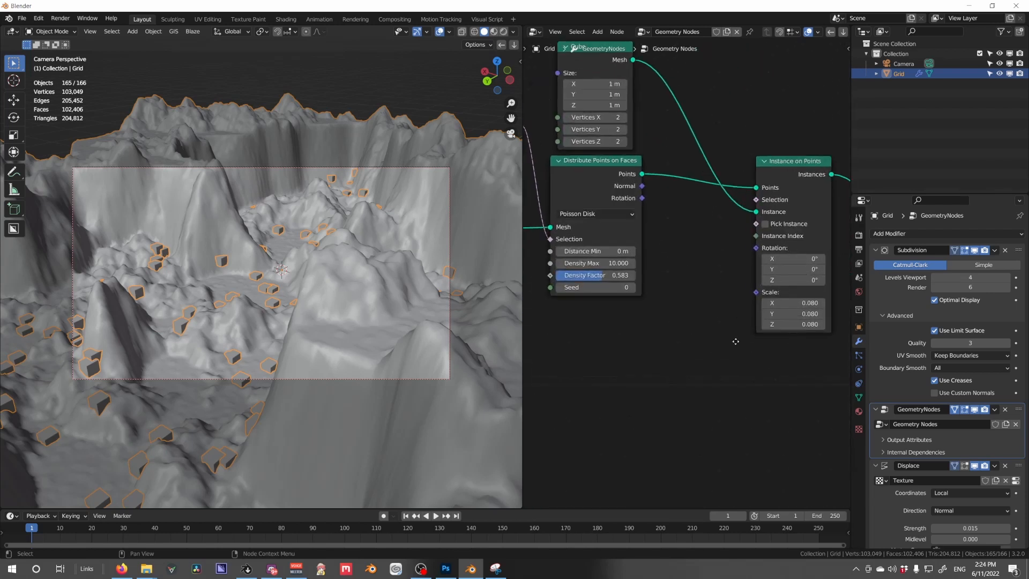
pyautogui.moveTo(730, 168); pyautogui.dragTo(795, 158)
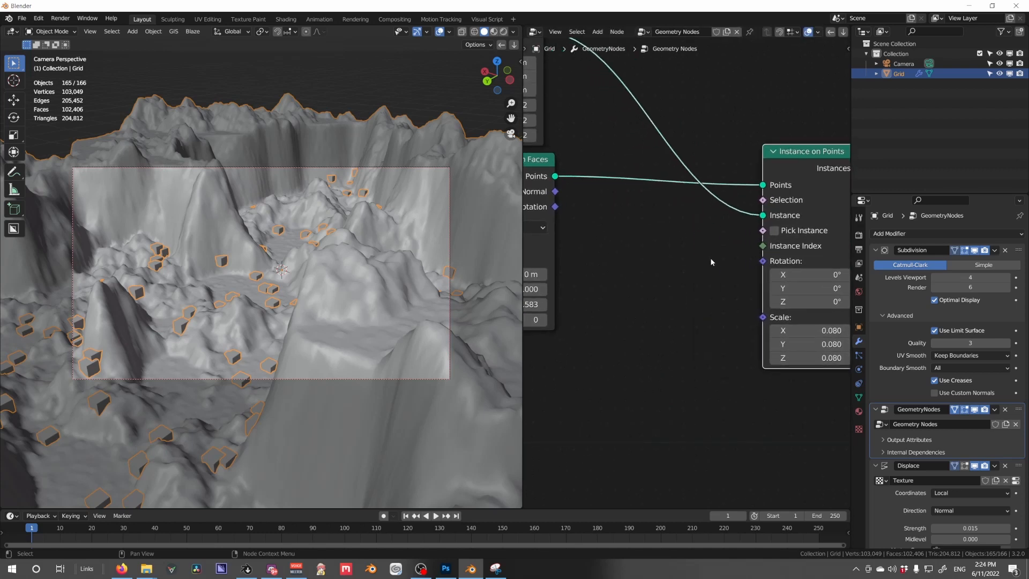
pyautogui.scroll(-4, 707, 270)
pyautogui.moveTo(746, 278); pyautogui.dragTo(721, 274, button='middle')
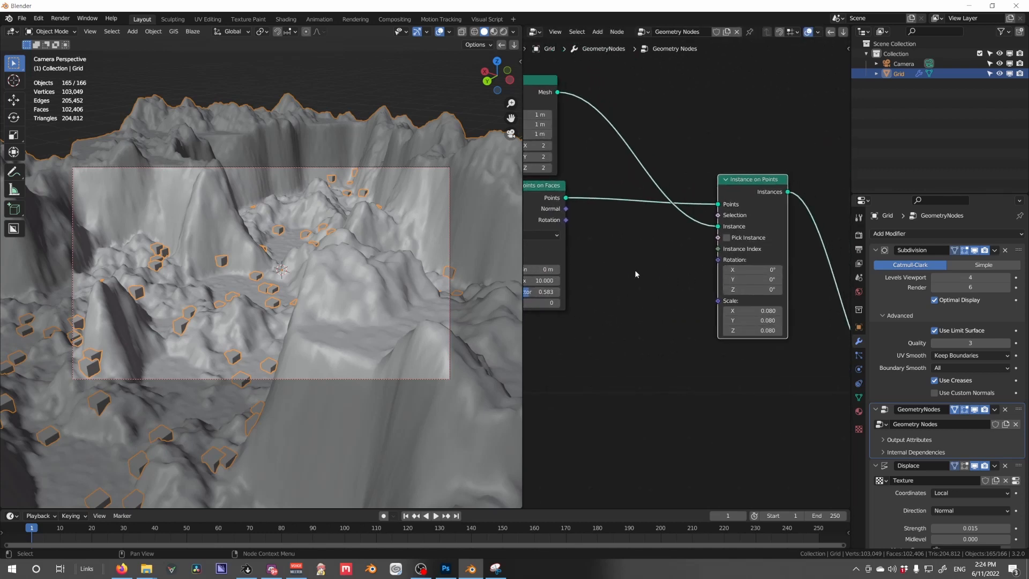
# Add an Object Info node for the Camera, set it to Relative, and connect its Rotation to the Instance on Points rotation.
pyautogui.moveTo(900, 64); pyautogui.dragTo(602, 303)
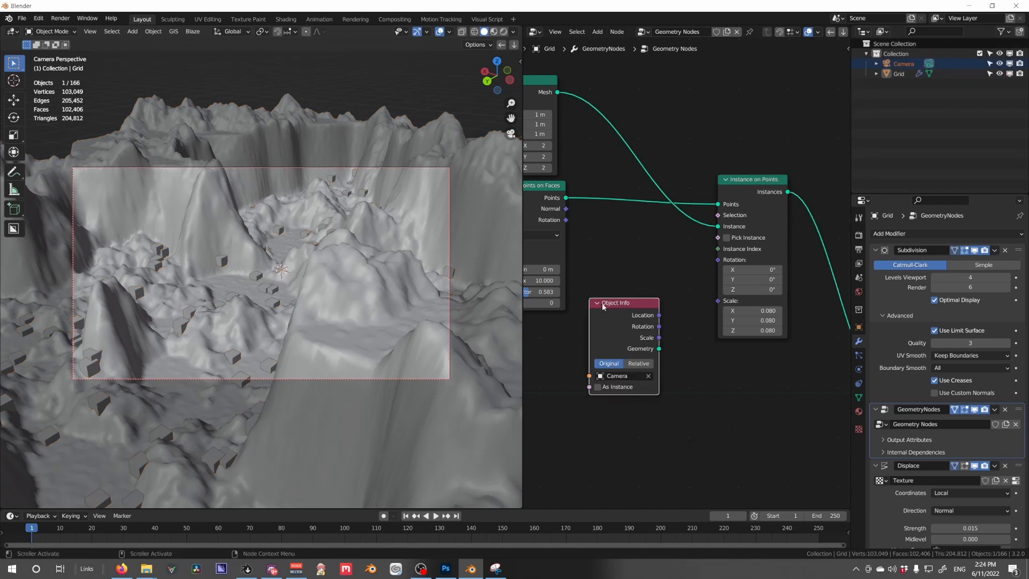
pyautogui.click(594, 287)
pyautogui.click(619, 339)
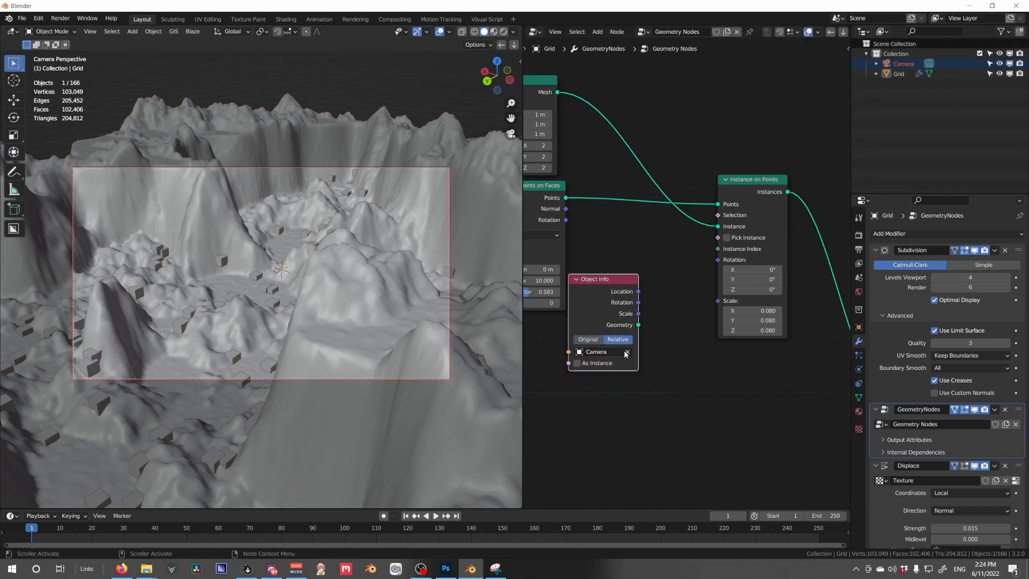
pyautogui.moveTo(639, 302); pyautogui.dragTo(697, 284)
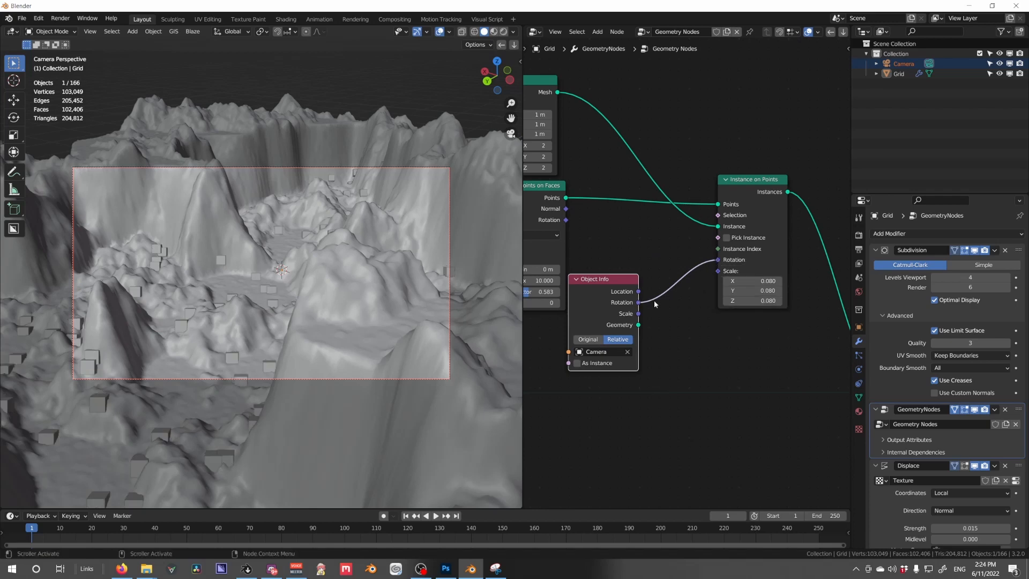
# Inspect the orientation of the scattered cubes relative to the camera from outside and return to the camera view.
pyautogui.click(347, 169)
pyautogui.moveTo(201, 243); pyautogui.dragTo(340, 276, button='middle')
pyautogui.press('KP_0')
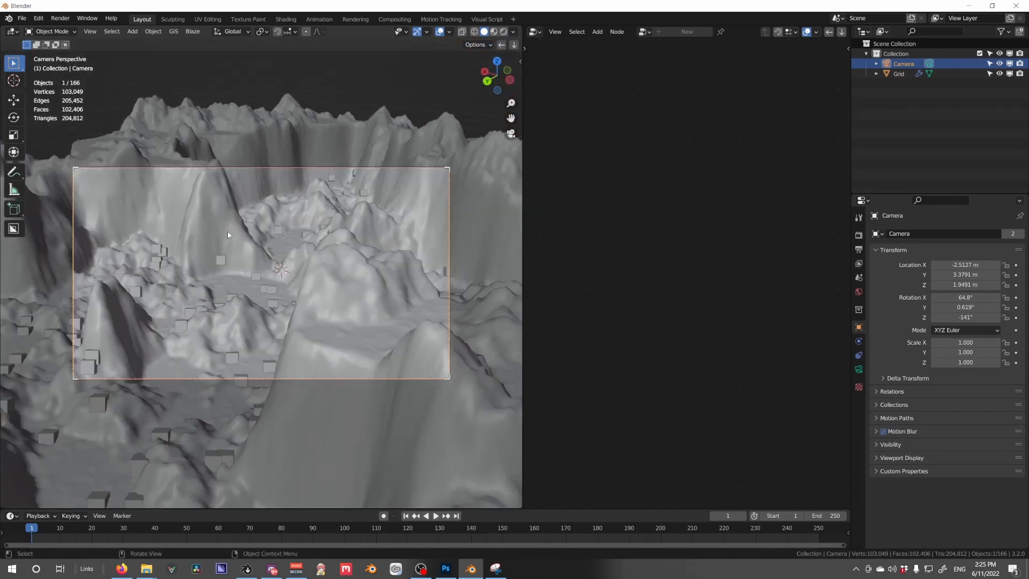
# Select the terrain grid and place its Object Info node below the Distribute Points on Faces node.
pyautogui.click(220, 288)
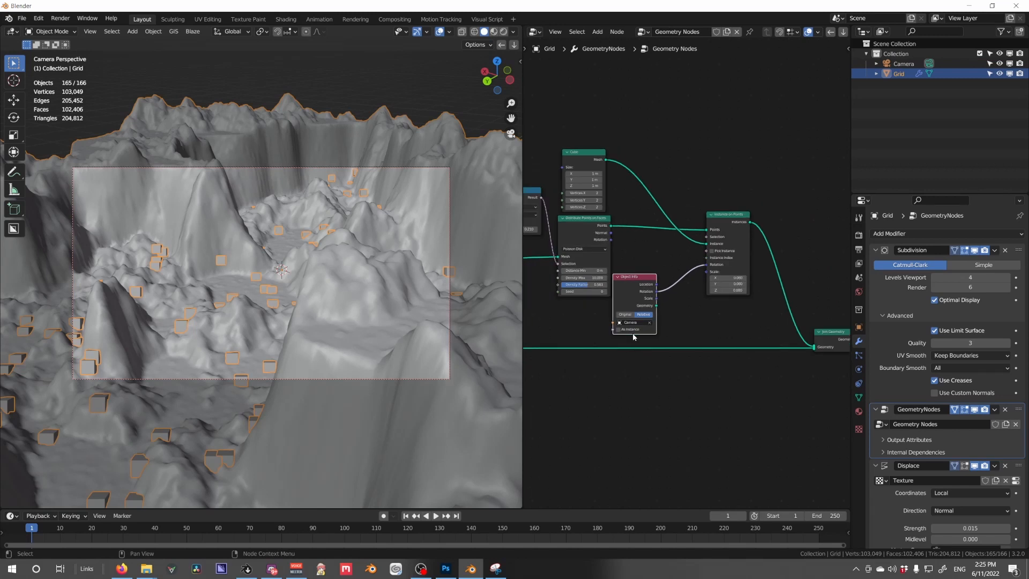
pyautogui.moveTo(632, 276); pyautogui.dragTo(564, 310)
pyautogui.scroll(2, 678, 301)
pyautogui.scroll(-2, 593, 302)
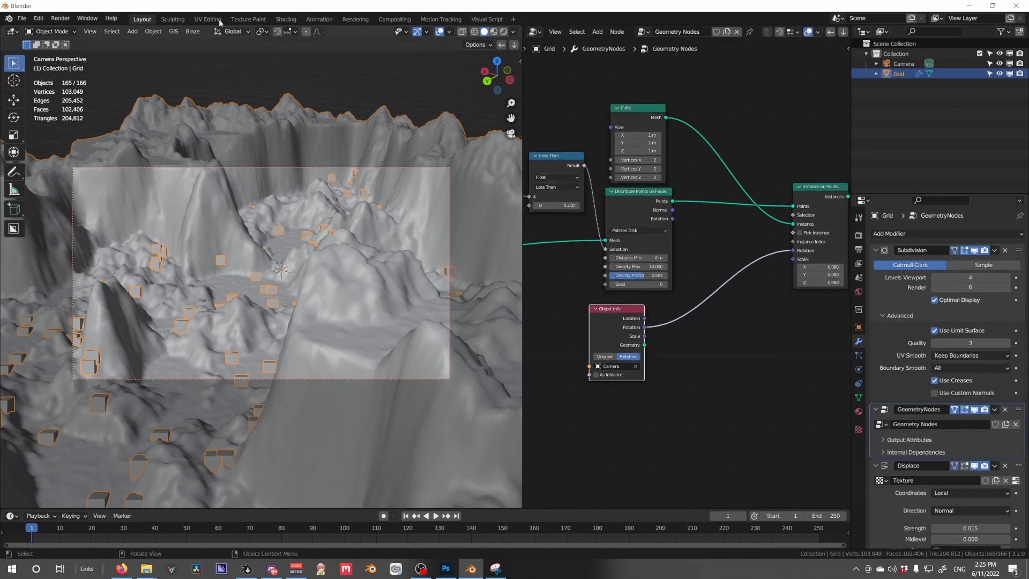
# Reposition the camera with Walk Navigation, backing it away to frame the valley and surrounding peaks.
pyautogui.click(90, 31)
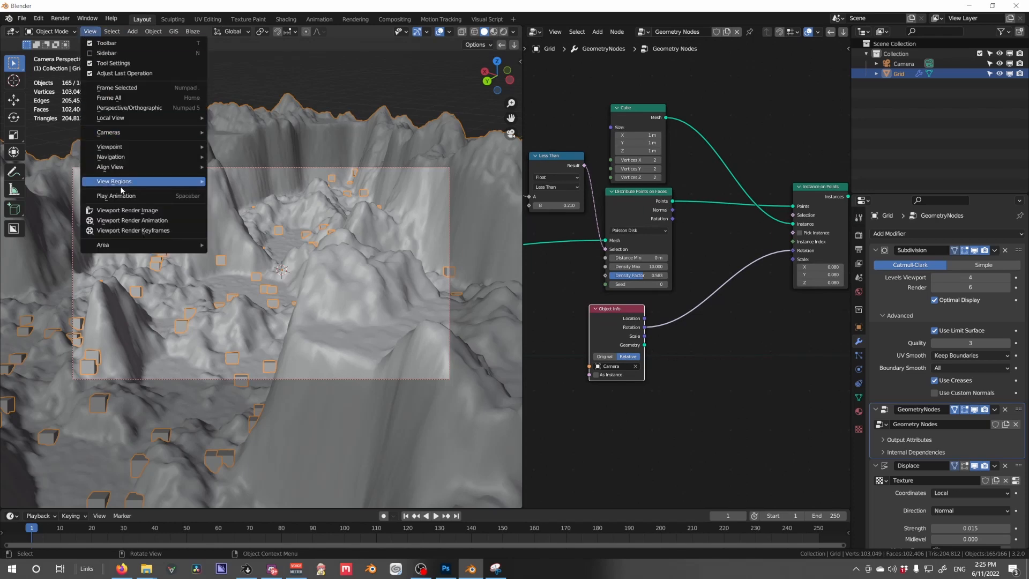
pyautogui.moveTo(119, 166)
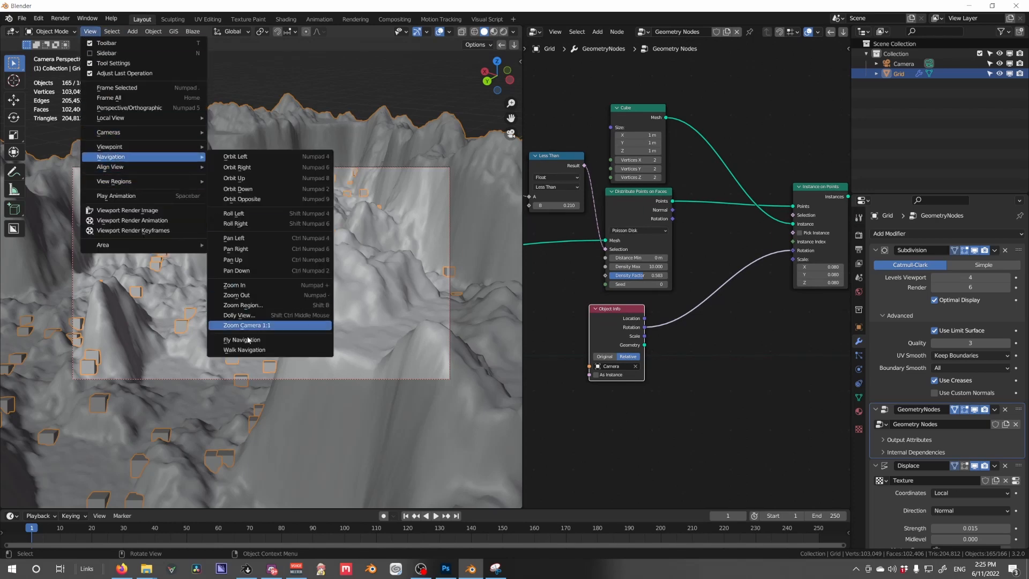
pyautogui.click(246, 349)
pyautogui.press('s')
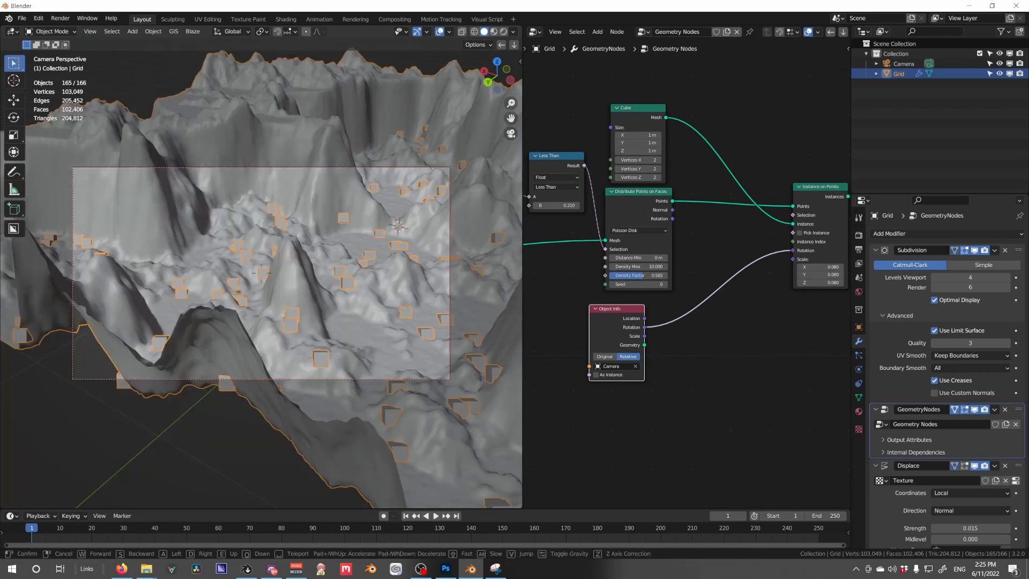
pyautogui.click(317, 334)
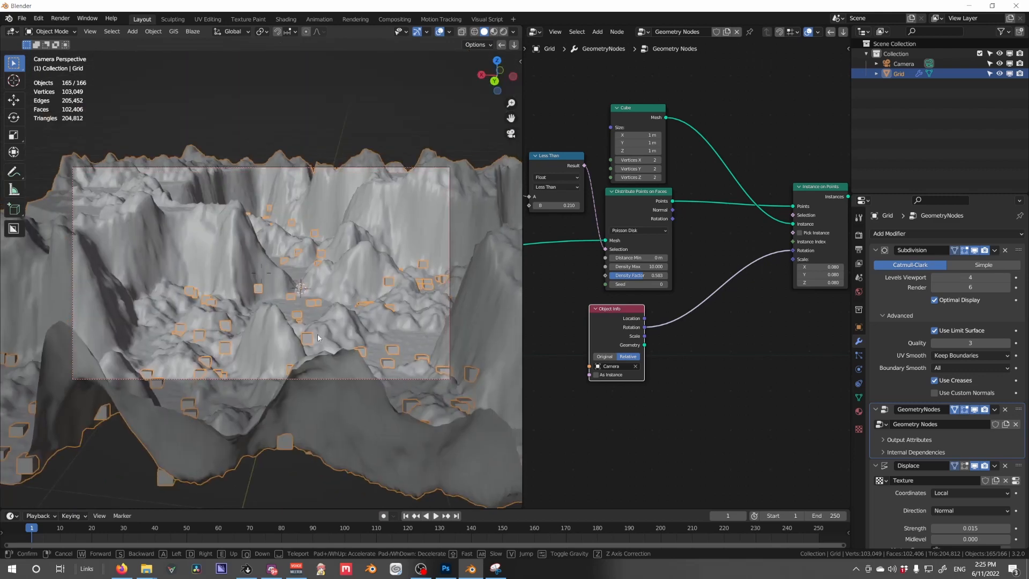
# Set the Subdivision modifier's viewport level to 2 and select the camera.
pyautogui.click(948, 277)
pyautogui.moveTo(948, 277); pyautogui.dragTo(933, 277)
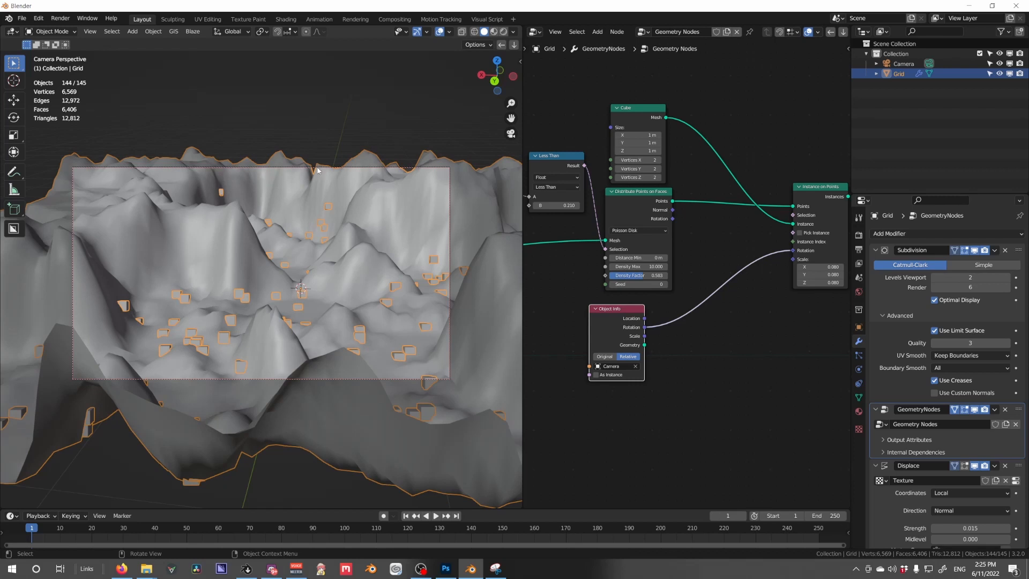
pyautogui.click(427, 167)
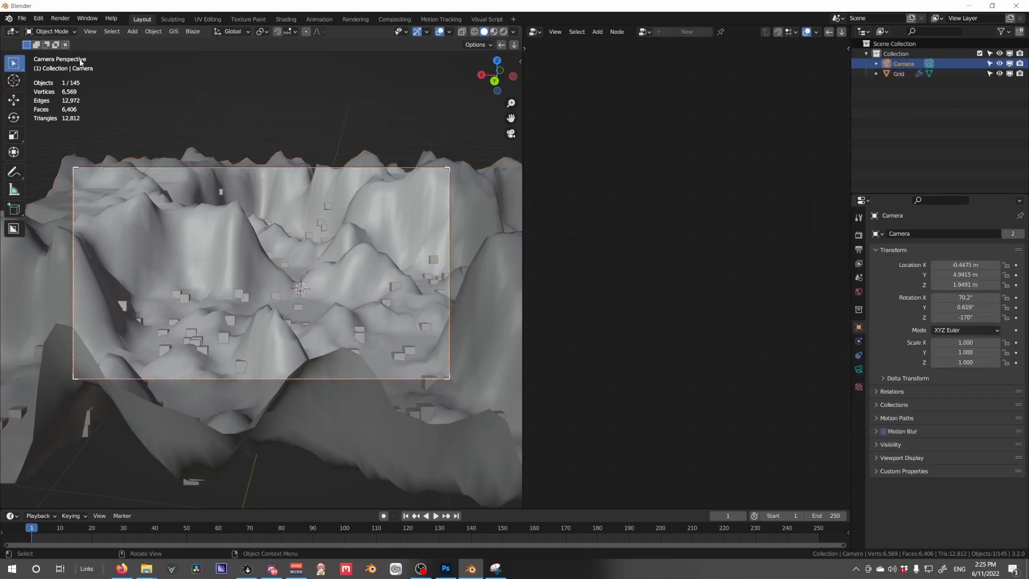
# Reposition the camera with Walk Navigation, flying over the terrain to a high viewpoint looking down into the valley and its peaks.
pyautogui.click(113, 32)
pyautogui.moveTo(90, 32)
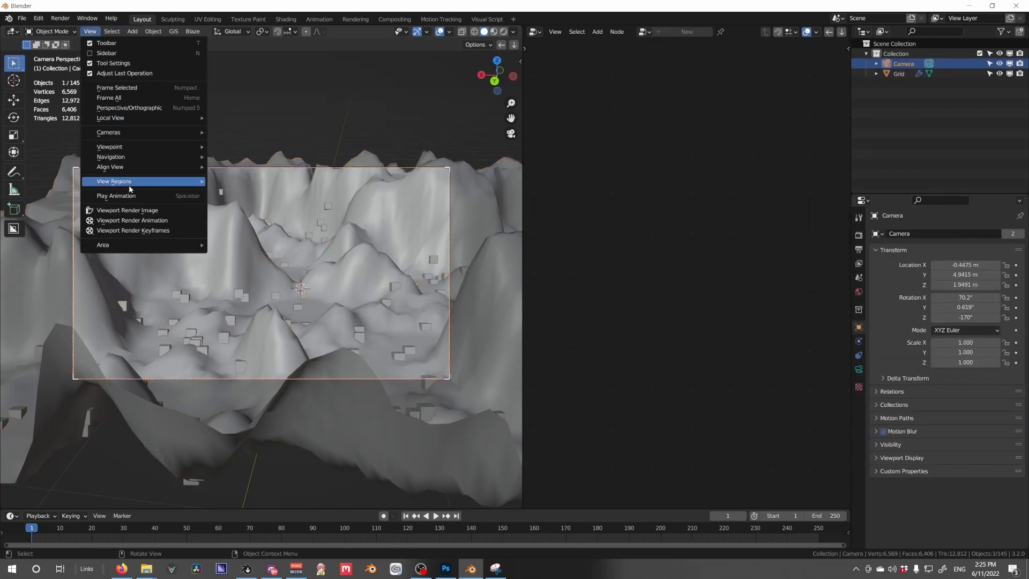
pyautogui.moveTo(135, 156)
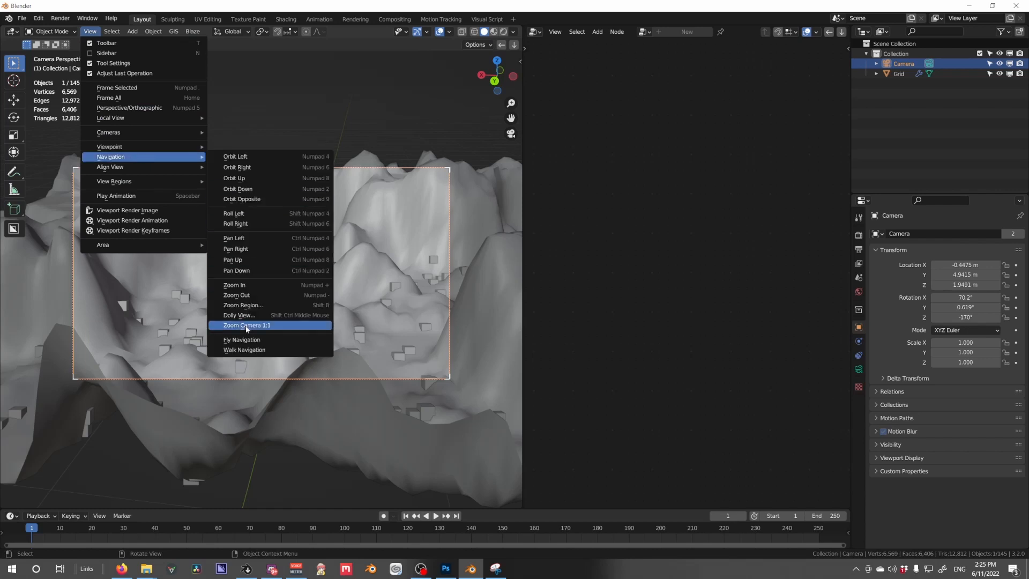
pyautogui.click(254, 350)
pyautogui.press('d')
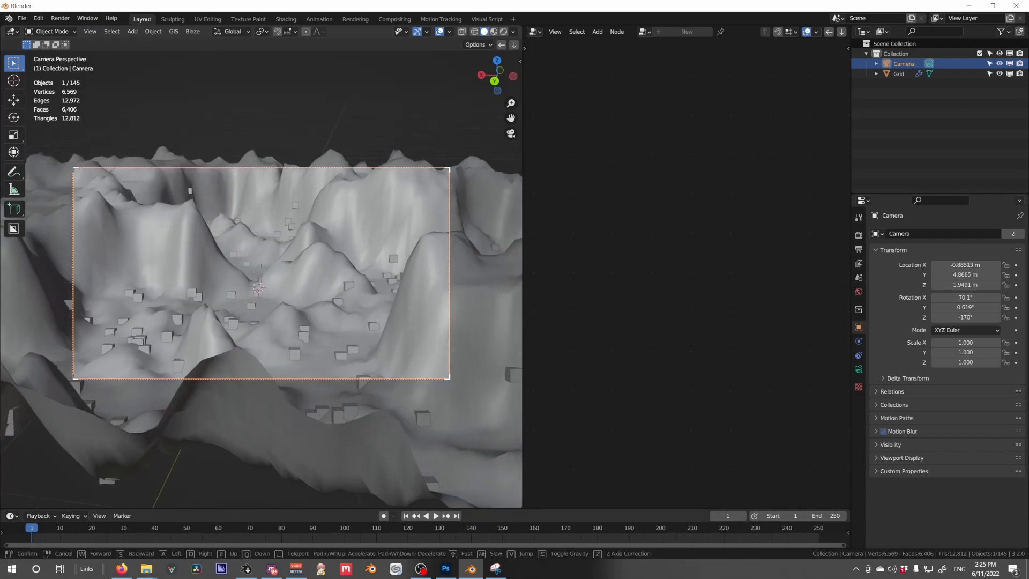
pyautogui.press('d')
pyautogui.press('w')
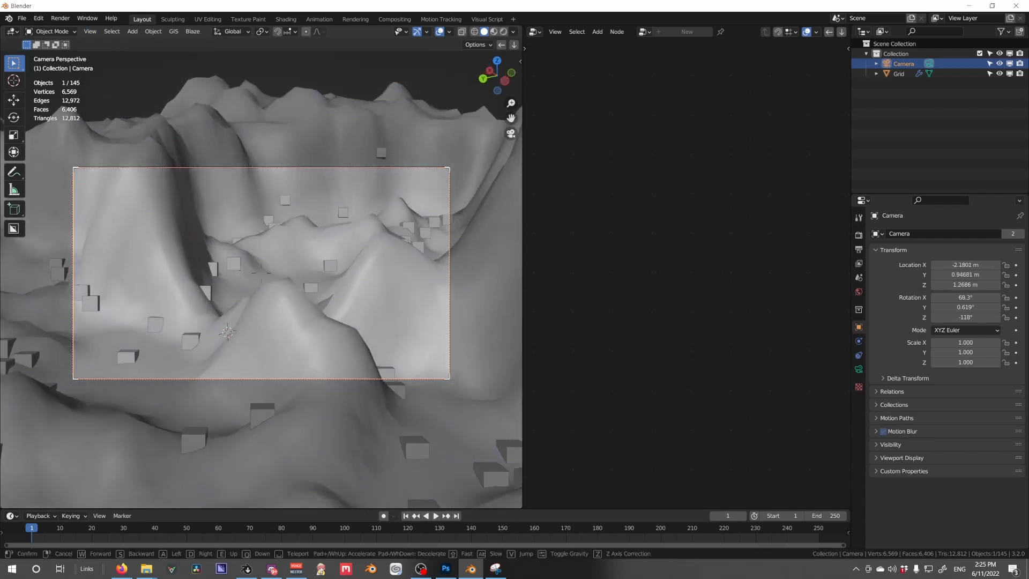
pyautogui.press('w')
pyautogui.press('s')
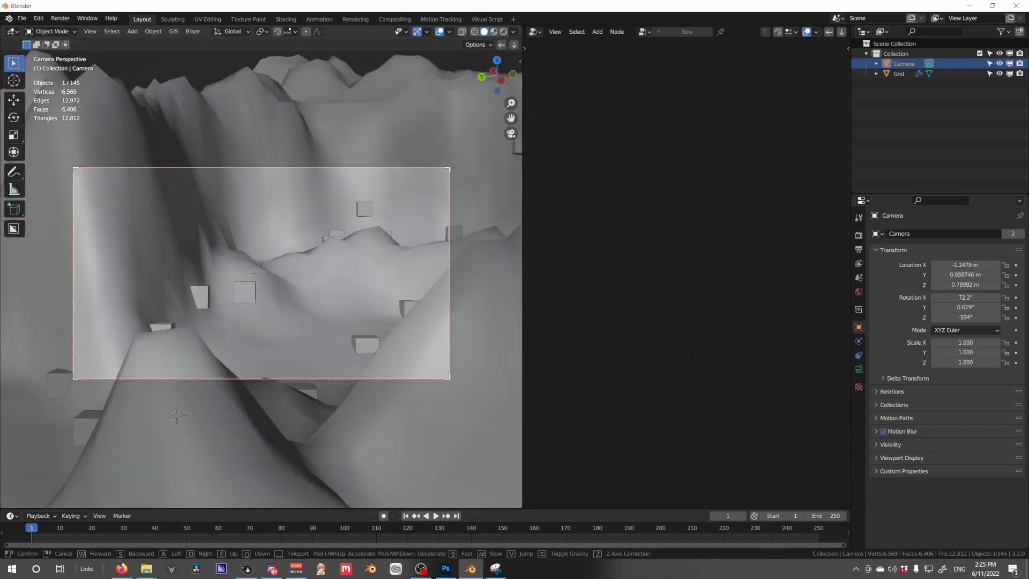
pyautogui.press('a')
pyautogui.press('s')
pyautogui.press('a')
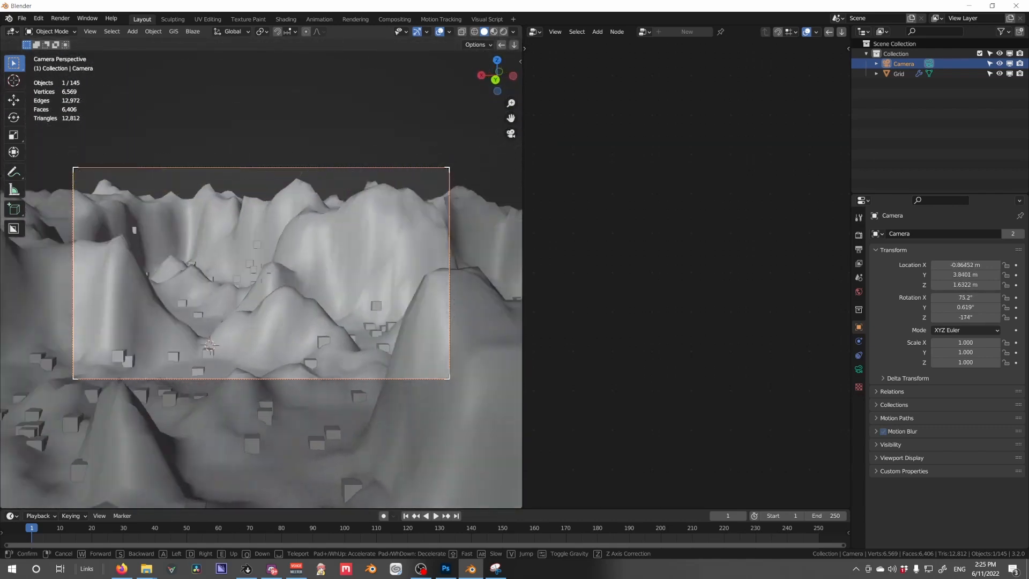
pyautogui.press('a')
pyautogui.press('w')
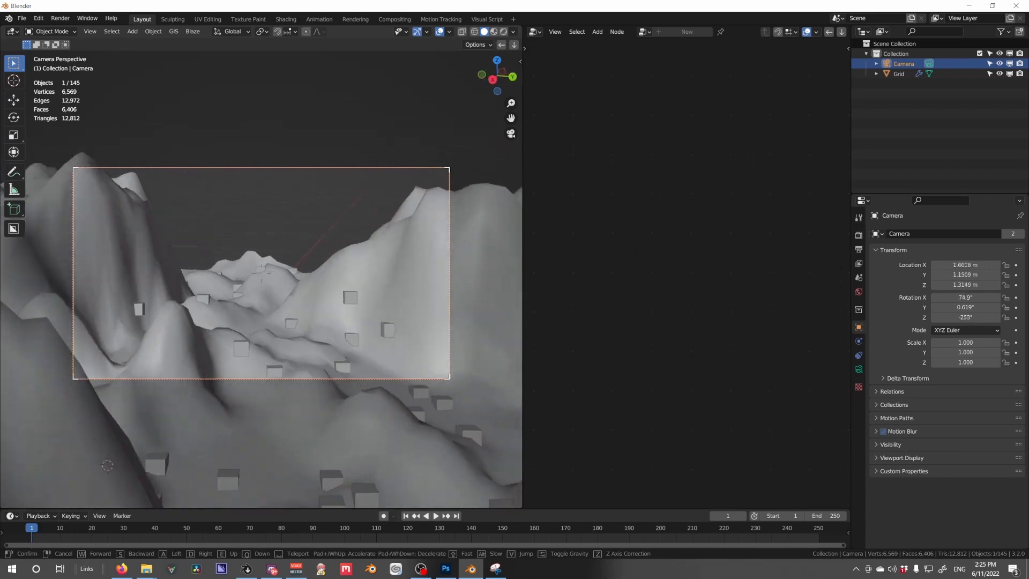
pyautogui.press('d')
pyautogui.press('s')
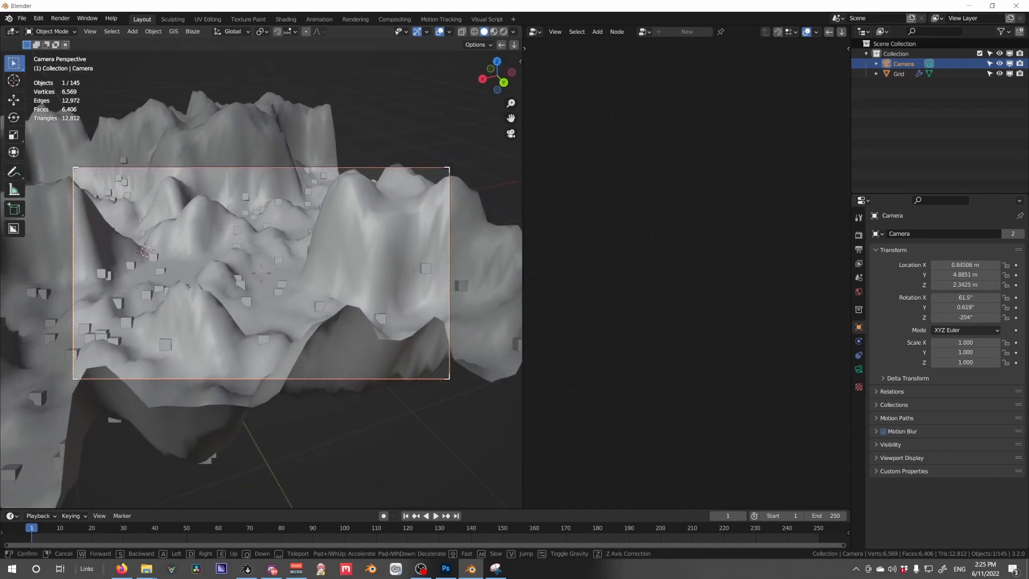
pyautogui.press('a')
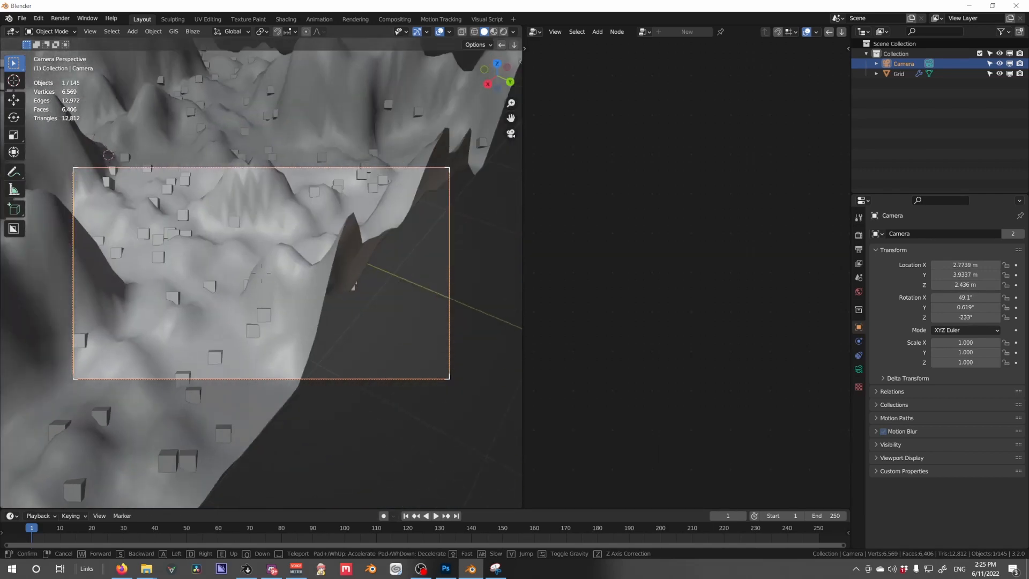
pyautogui.press('s')
pyautogui.press('w')
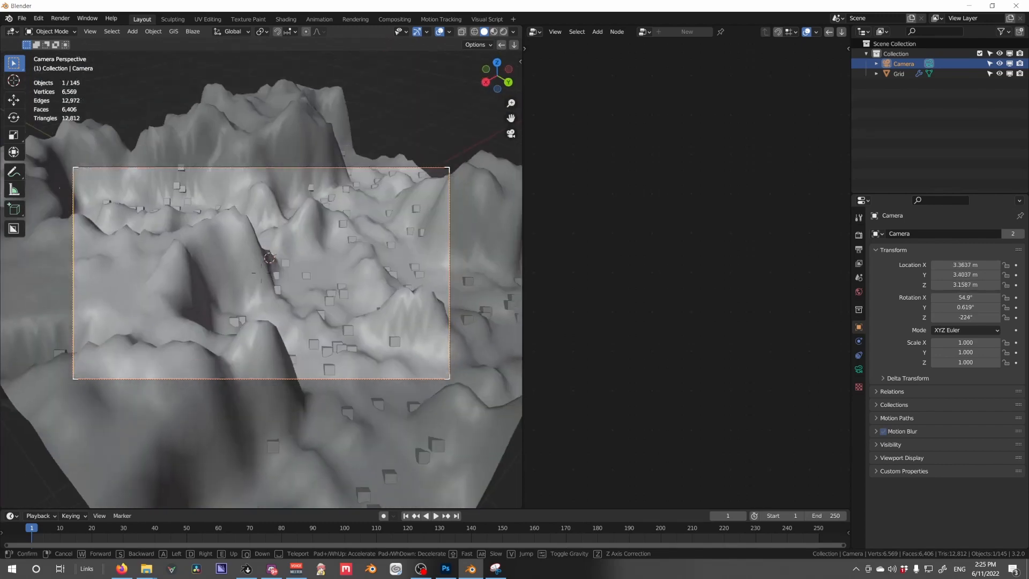
pyautogui.press('d')
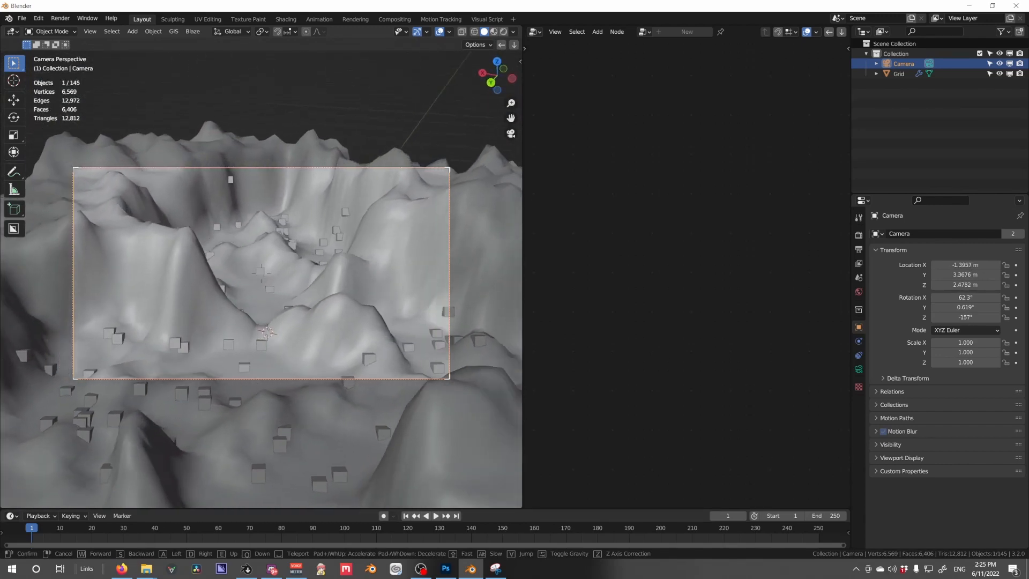
pyautogui.press('s')
pyautogui.press('w')
pyautogui.press('a')
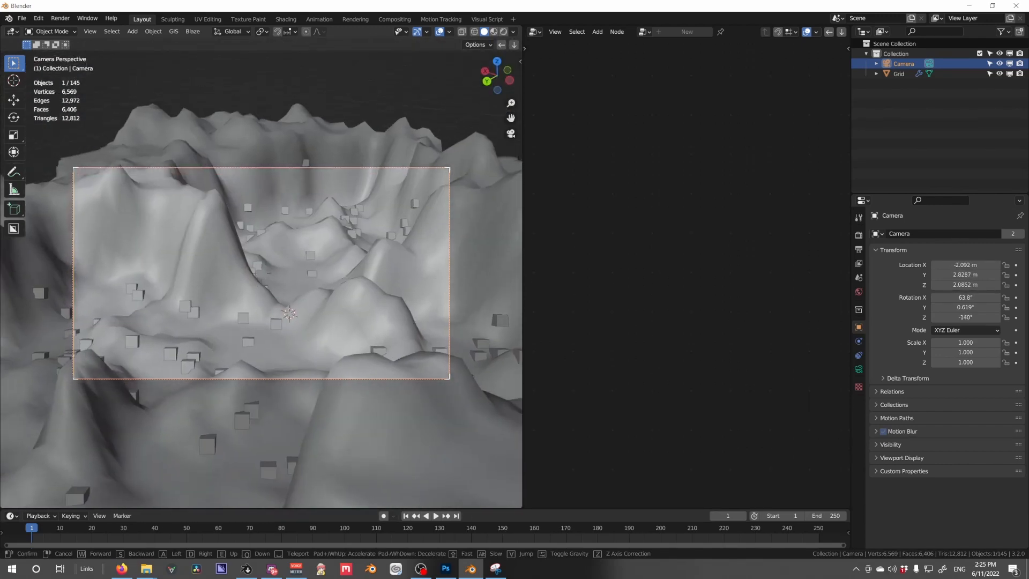
pyautogui.press('s')
pyautogui.click(278, 254)
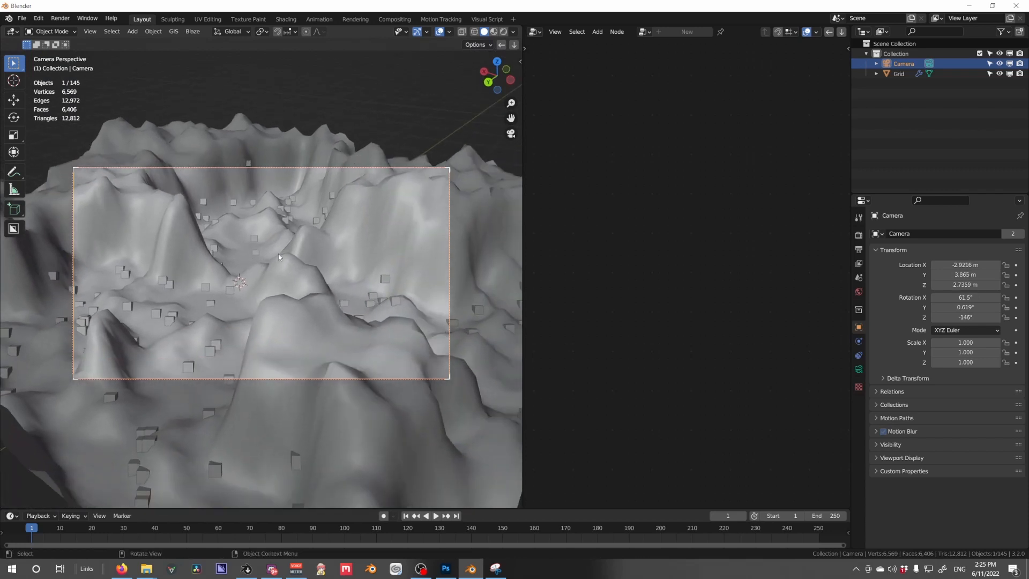
# Set the terrain grid's Subdivision viewport level to 4, and select the camera to show its lens settings.
pyautogui.click(417, 248)
pyautogui.scroll(-6, 683, 321)
pyautogui.press('z')
pyautogui.click(262, 204)
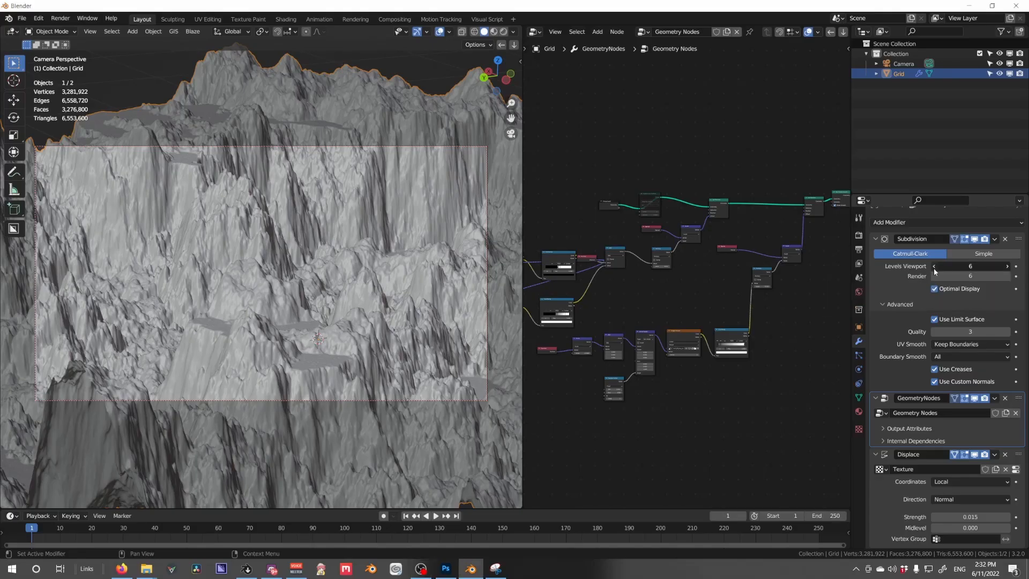
pyautogui.click(933, 266)
pyautogui.click(933, 266)
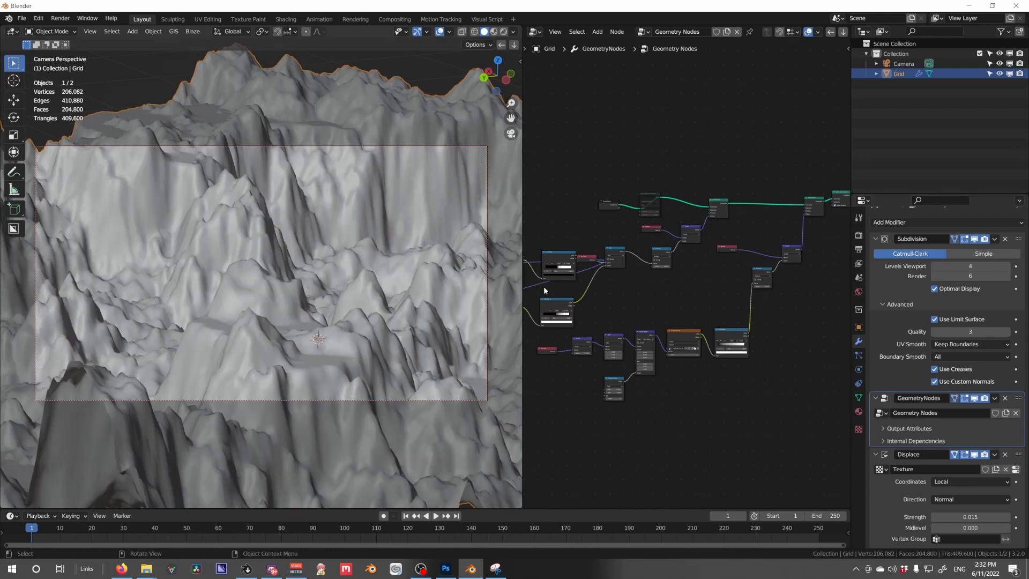
pyautogui.click(441, 146)
pyautogui.click(858, 370)
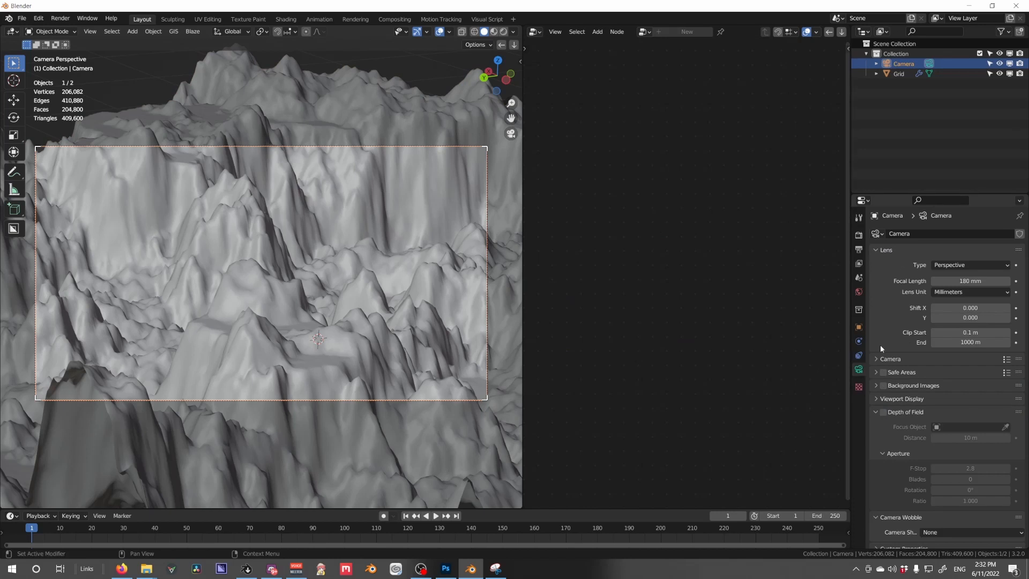
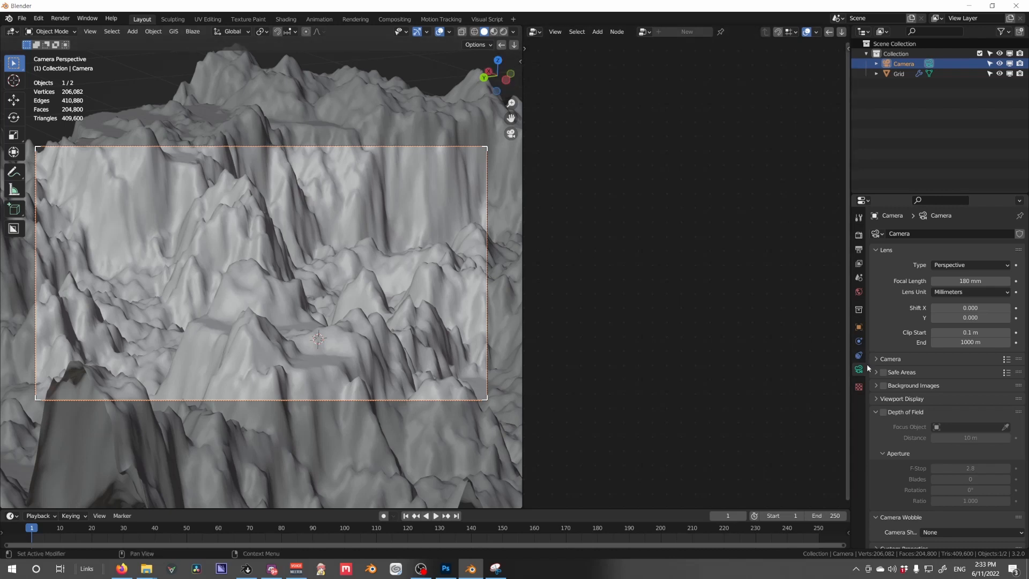
# Expand the world's Mist Pass settings and preview the camera view in rendered shading.
pyautogui.click(858, 292)
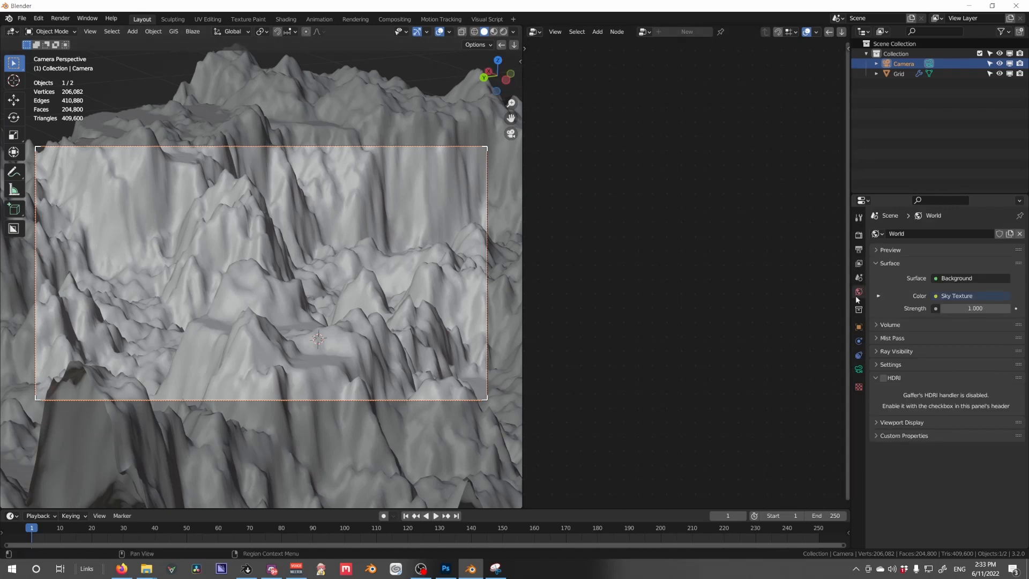
pyautogui.click(896, 377)
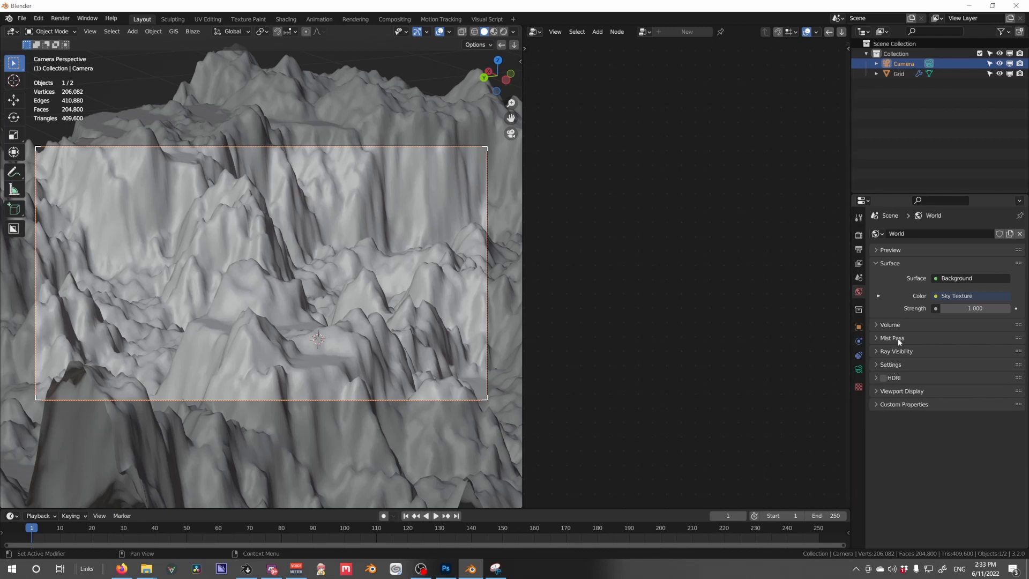
pyautogui.click(898, 338)
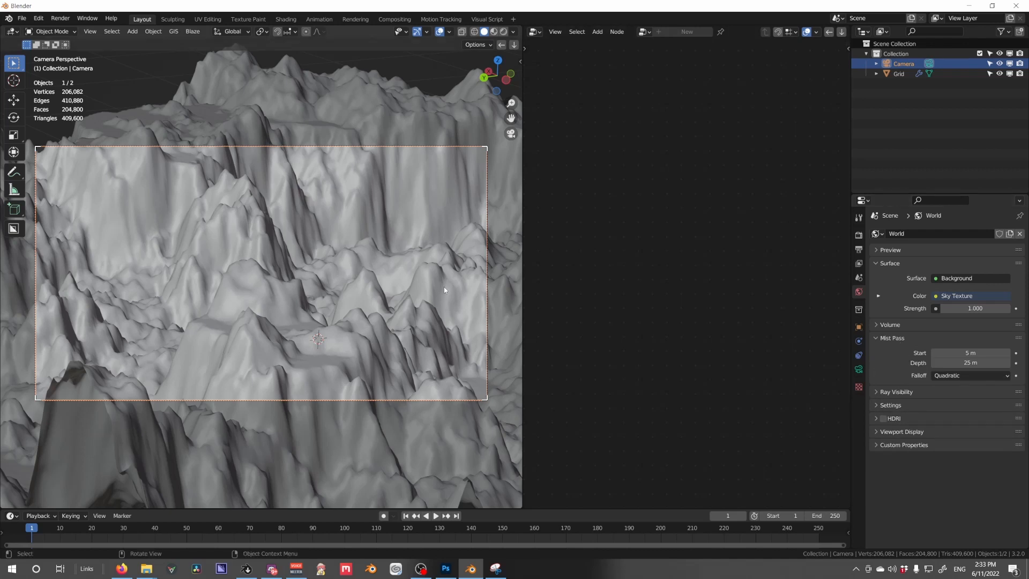
pyautogui.press('z')
pyautogui.click(463, 290)
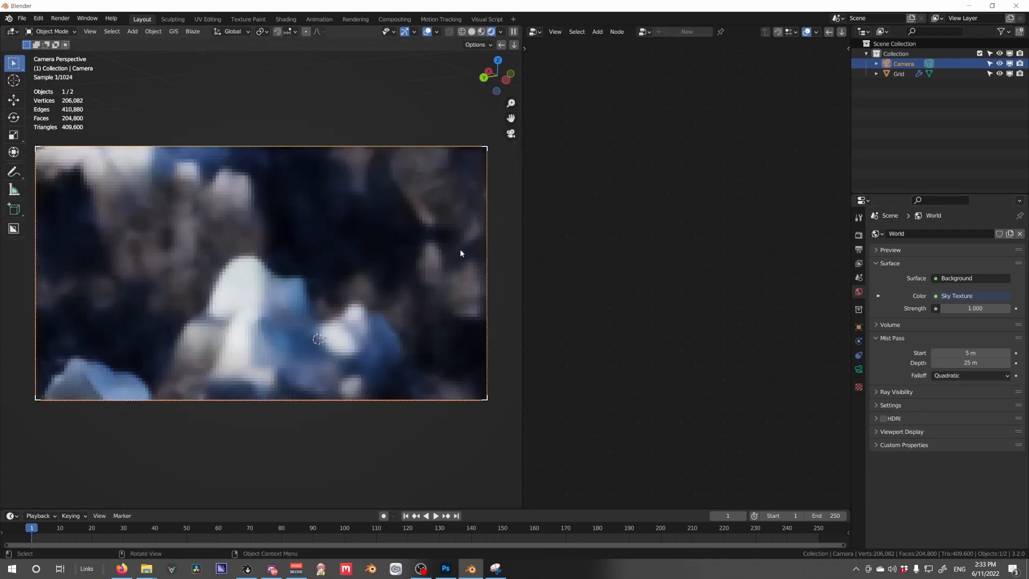
# Check the view layer's enabled data passes for Mist and return to the world's mist settings.
pyautogui.click(859, 277)
pyautogui.scroll(-2, 911, 376)
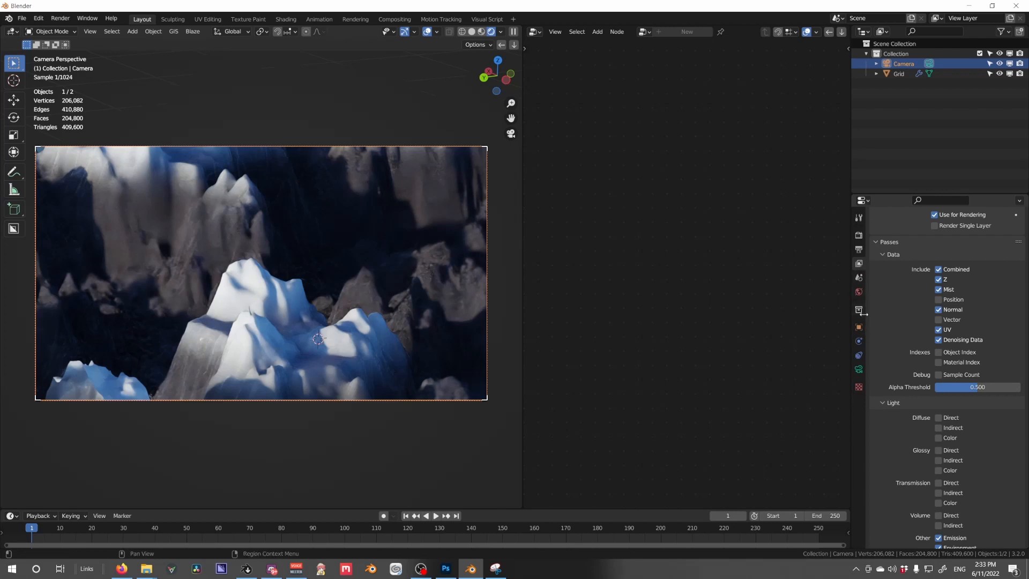
pyautogui.click(859, 292)
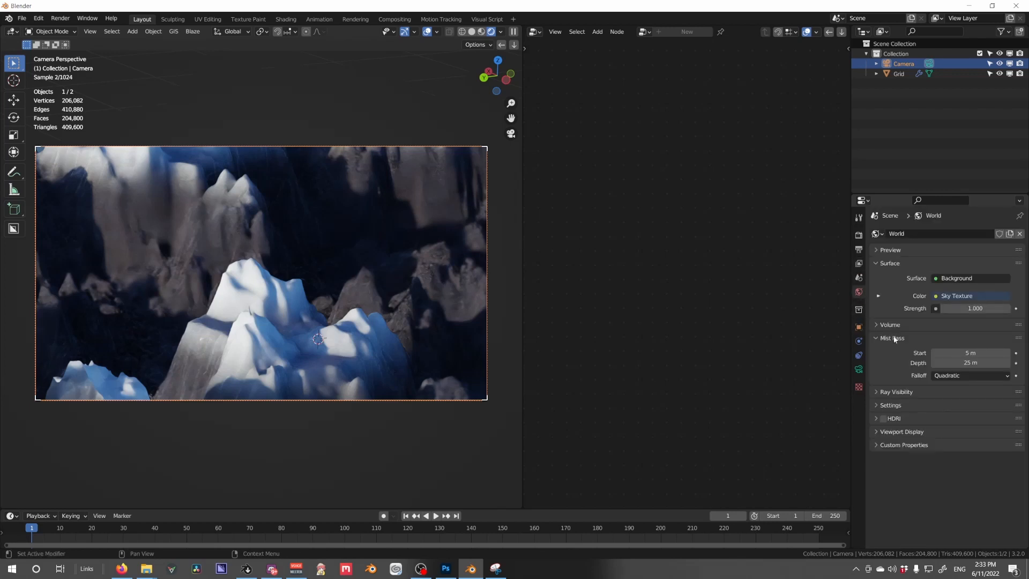
# Set the viewport shading's render pass to Mist to preview the mist over the terrain.
pyautogui.click(502, 32)
pyautogui.click(483, 119)
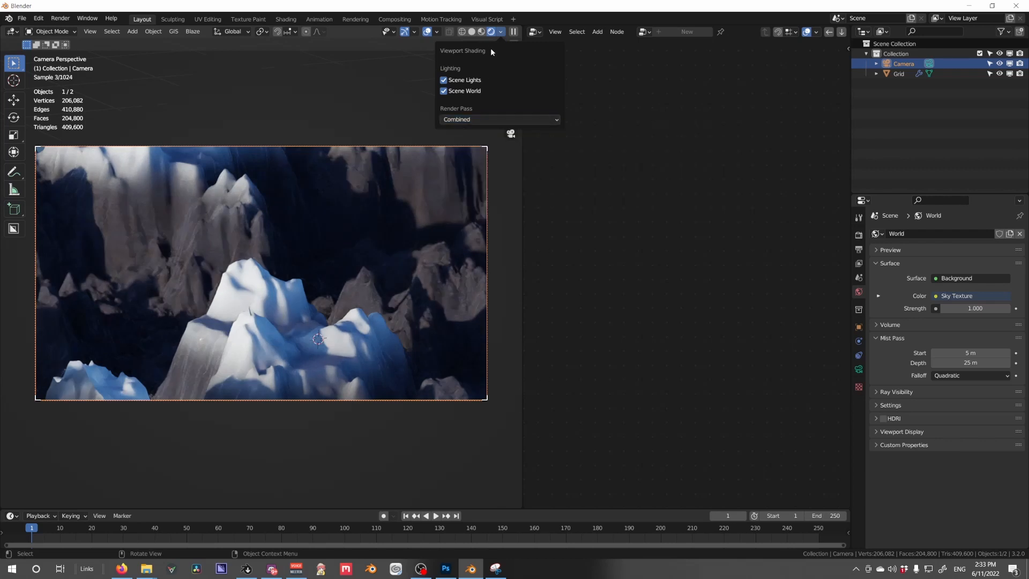
pyautogui.click(492, 119)
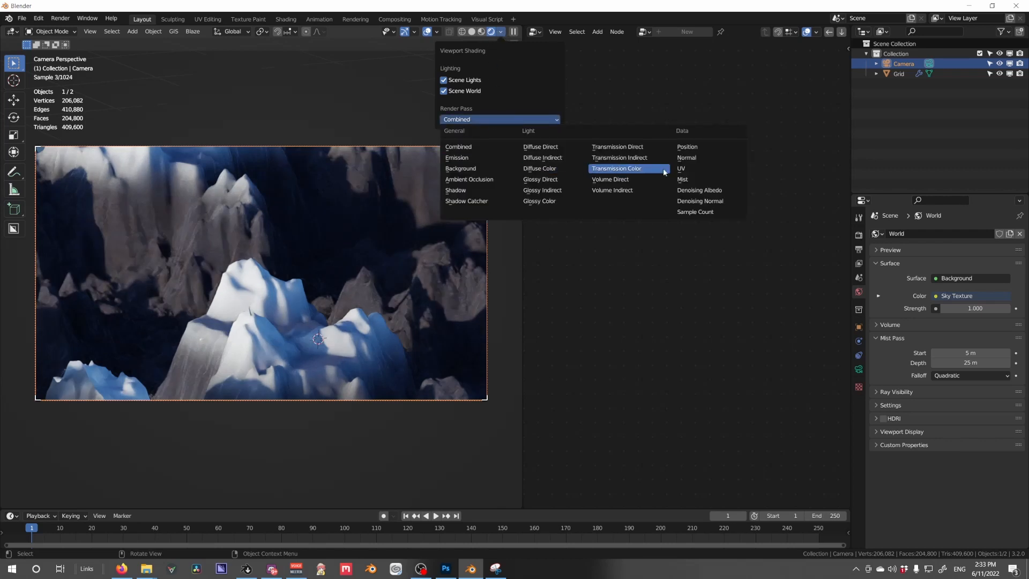
pyautogui.click(693, 179)
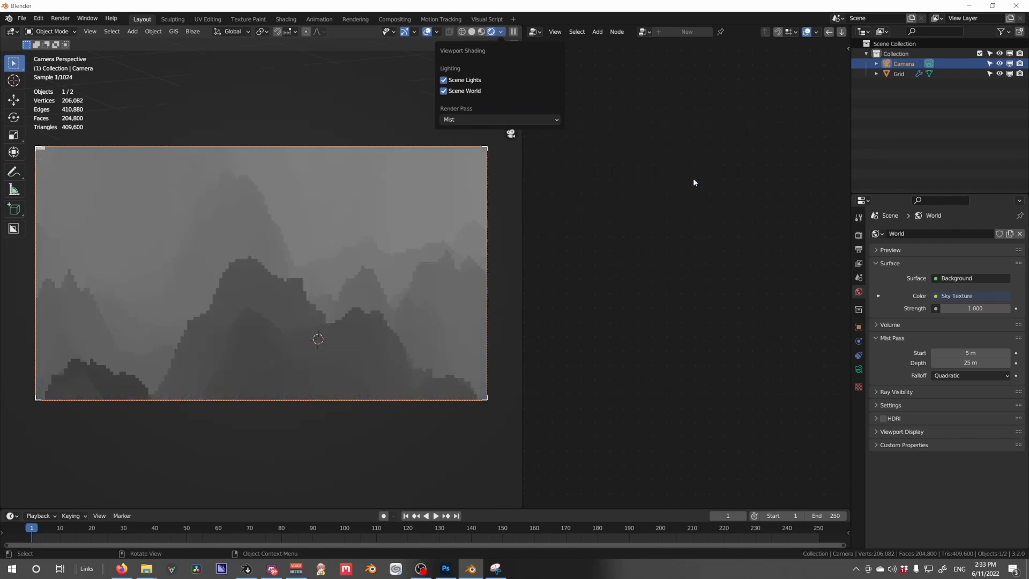
# Set the mist pass falloff to Linear, its start to 0 m and its depth to 500 m.
pyautogui.click(975, 374)
pyautogui.click(968, 399)
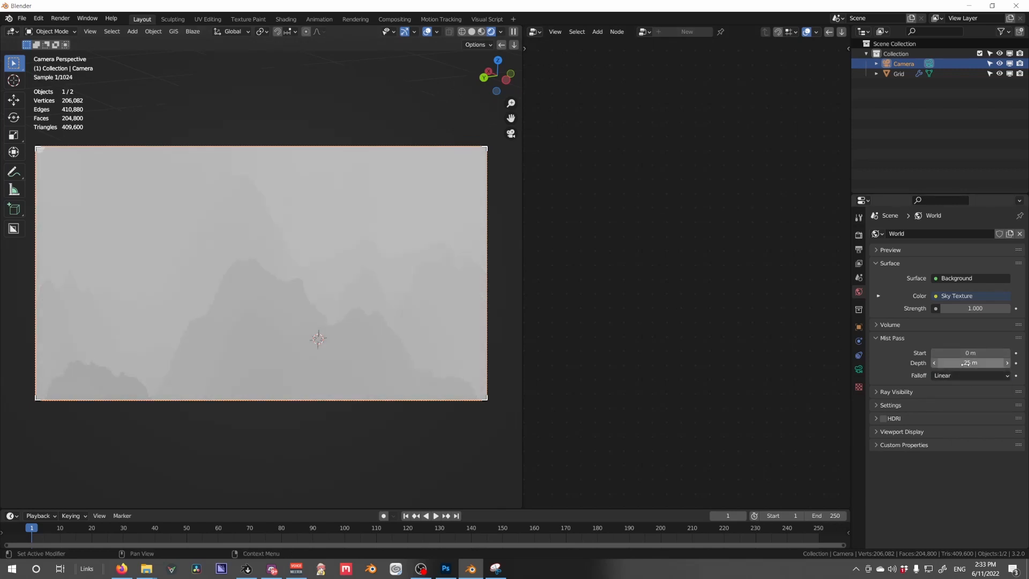
pyautogui.click(966, 363)
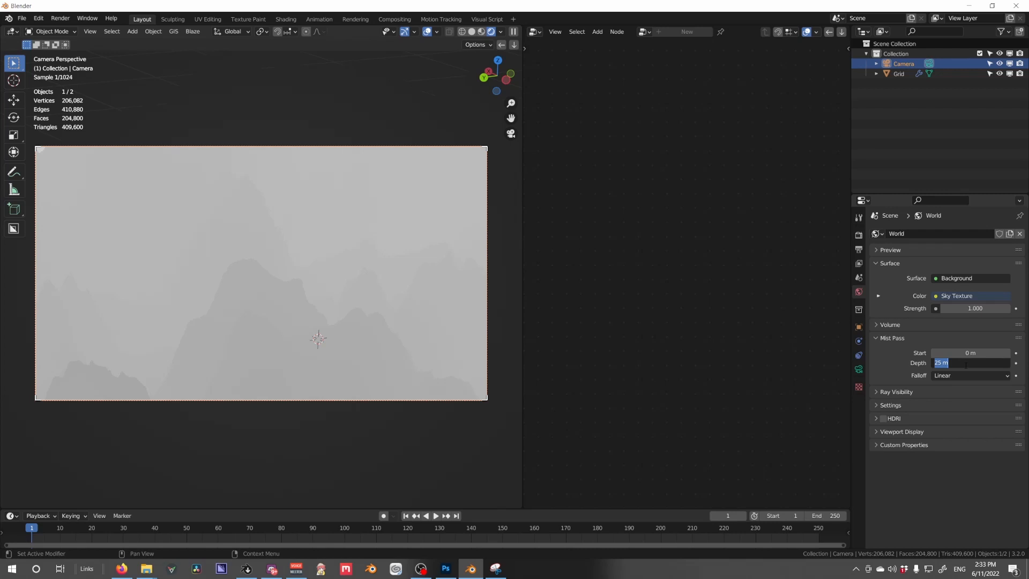
pyautogui.write('500')
pyautogui.press('Return')
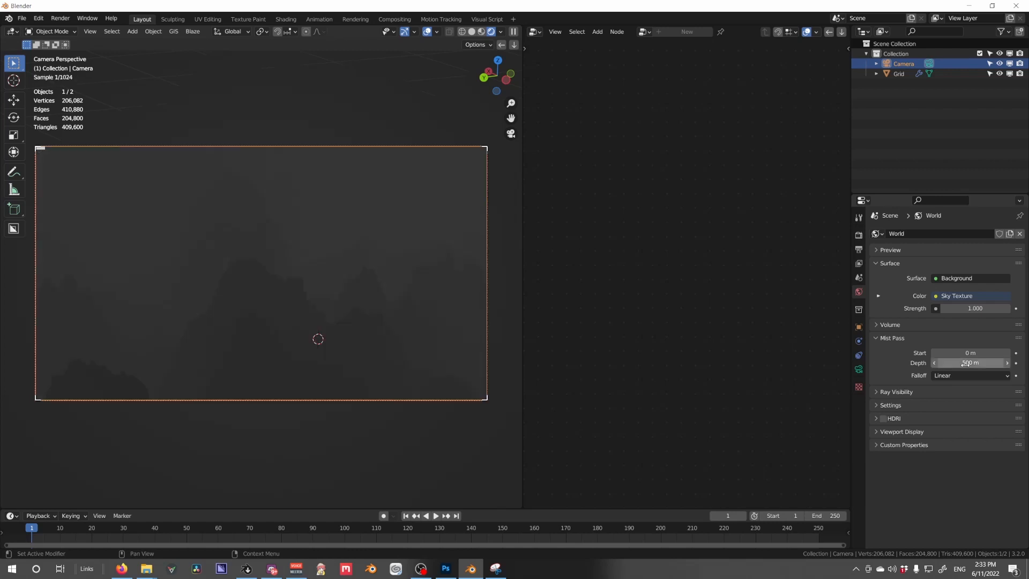
# Reduce the mist pass depth to 300 m, to 200 m and finally to 100 m, keeping the start at 0 m.
pyautogui.doubleClick(965, 364)
pyautogui.write('300')
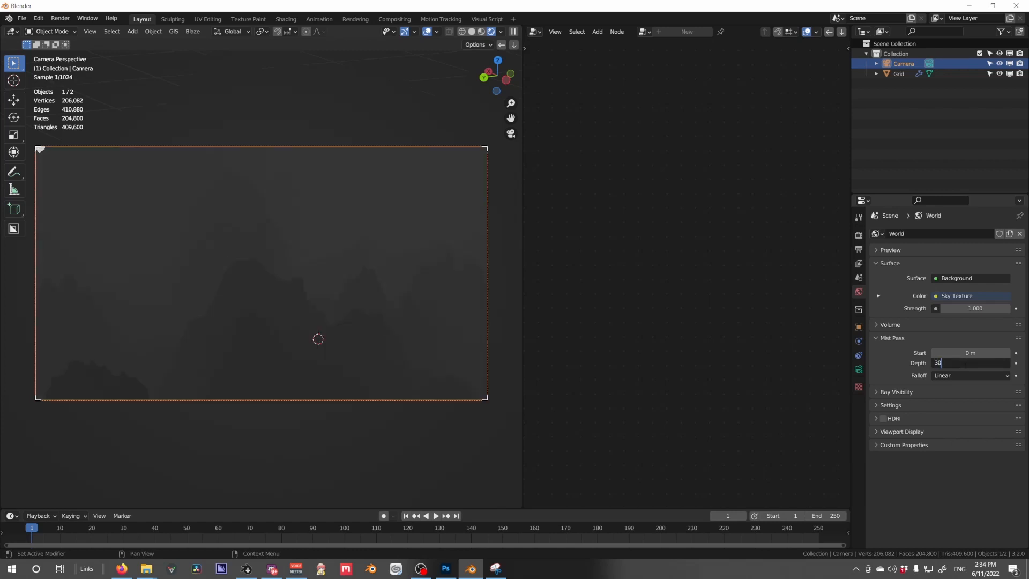
pyautogui.press('Return')
pyautogui.doubleClick(965, 363)
pyautogui.write('200')
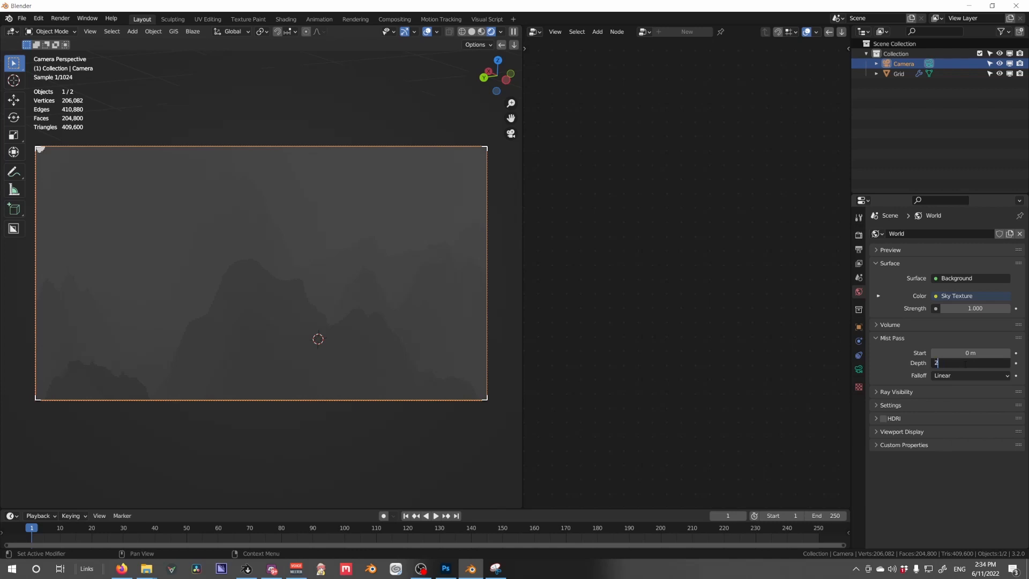
pyautogui.press('Return')
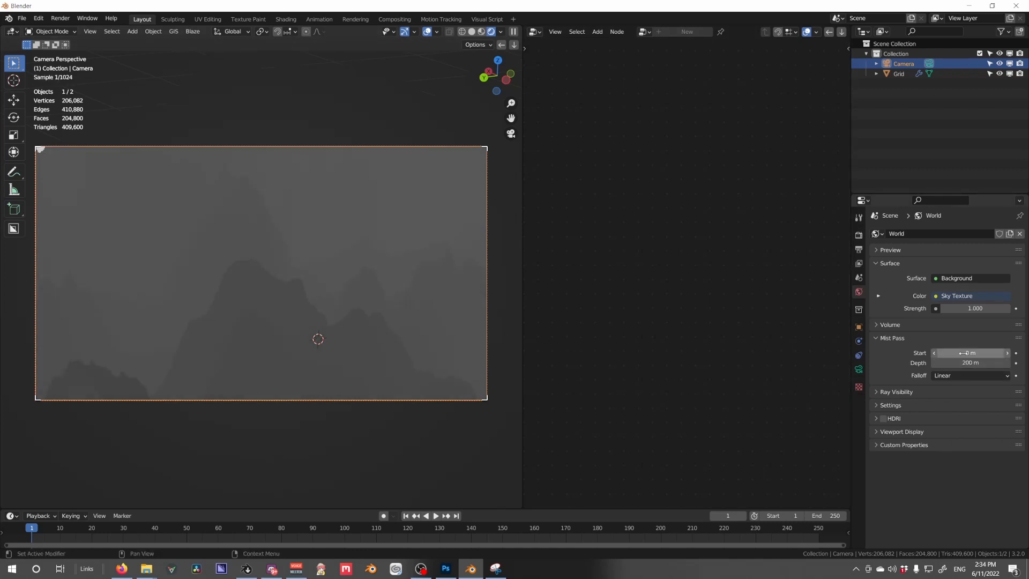
pyautogui.moveTo(969, 353); pyautogui.dragTo(943, 363)
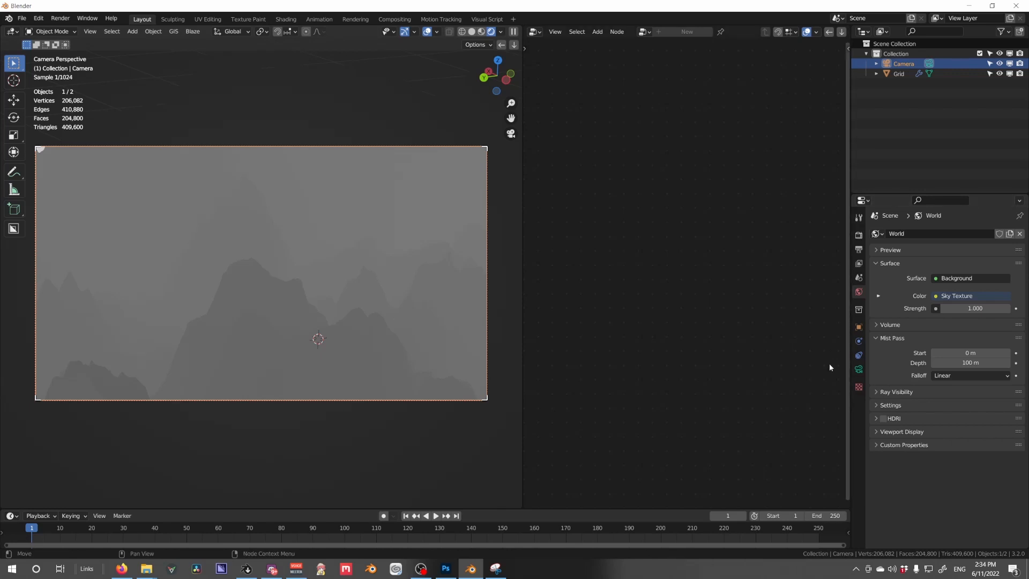
# In the Compositing workspace, move the Render Layers node farther from the Denoise node to make room between them.
pyautogui.click(395, 19)
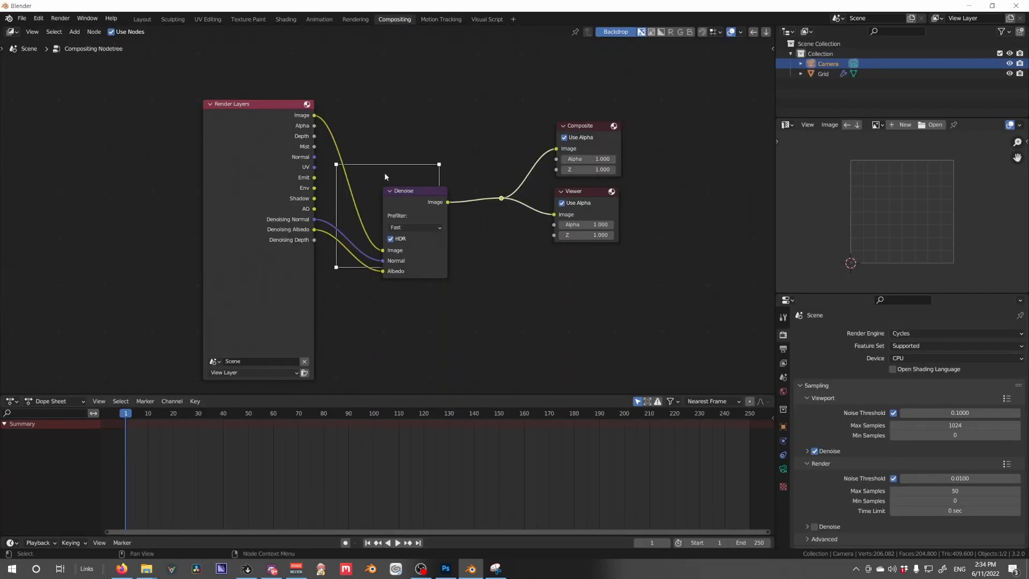
pyautogui.moveTo(364, 218); pyautogui.dragTo(375, 242, button='middle')
pyautogui.click(204, 119)
pyautogui.moveTo(246, 200); pyautogui.dragTo(128, 212)
pyautogui.moveTo(207, 181)
pyautogui.mouseDown()
pyautogui.moveTo(225, 167)
pyautogui.moveTo(199, 191)
pyautogui.mouseUp()
pyautogui.press('Escape')
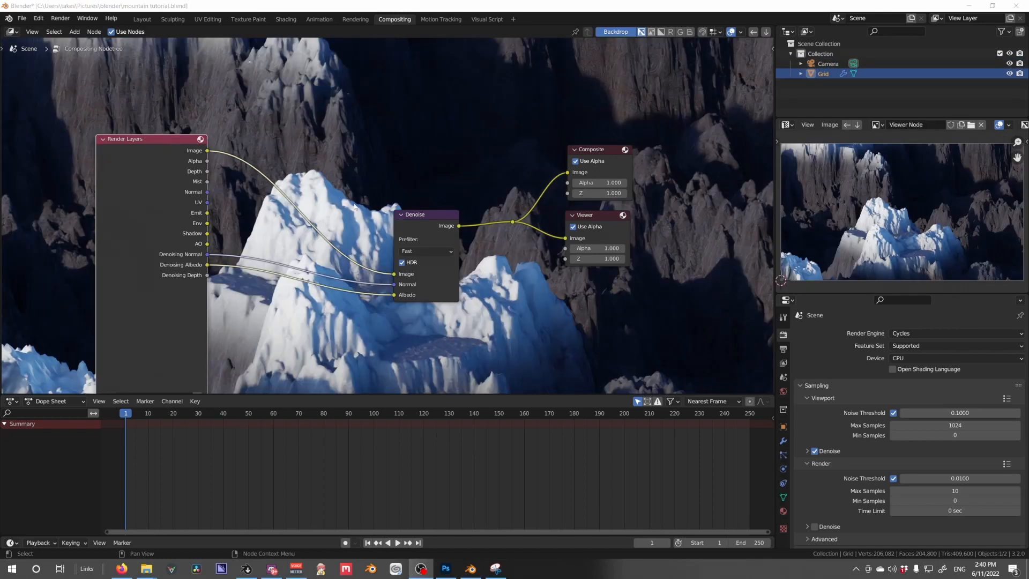
# Turn off the node editor's backdrop and frame the Viewer Node render in the image editor.
pyautogui.click(354, 206)
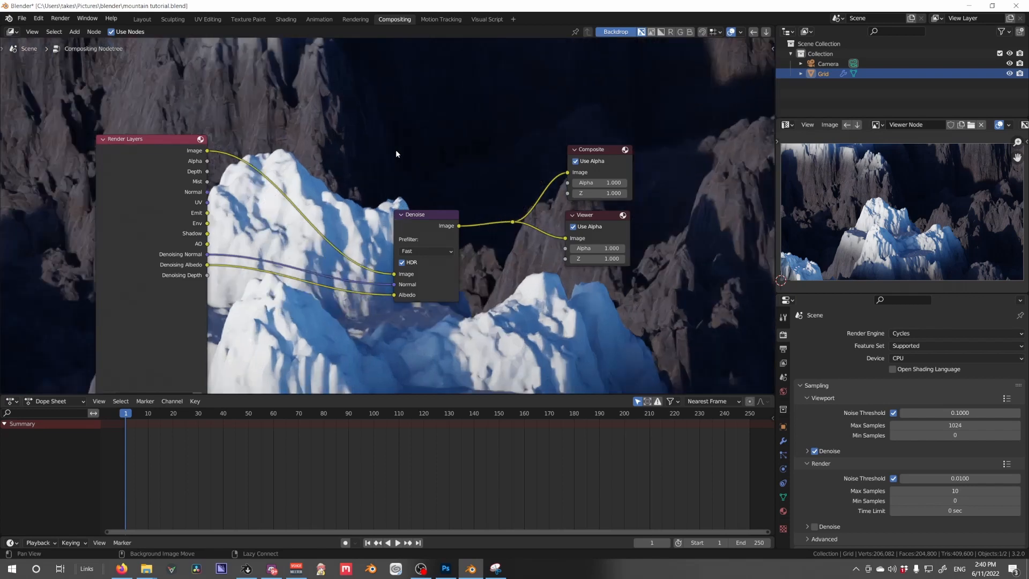
pyautogui.press('v')
pyautogui.press('v')
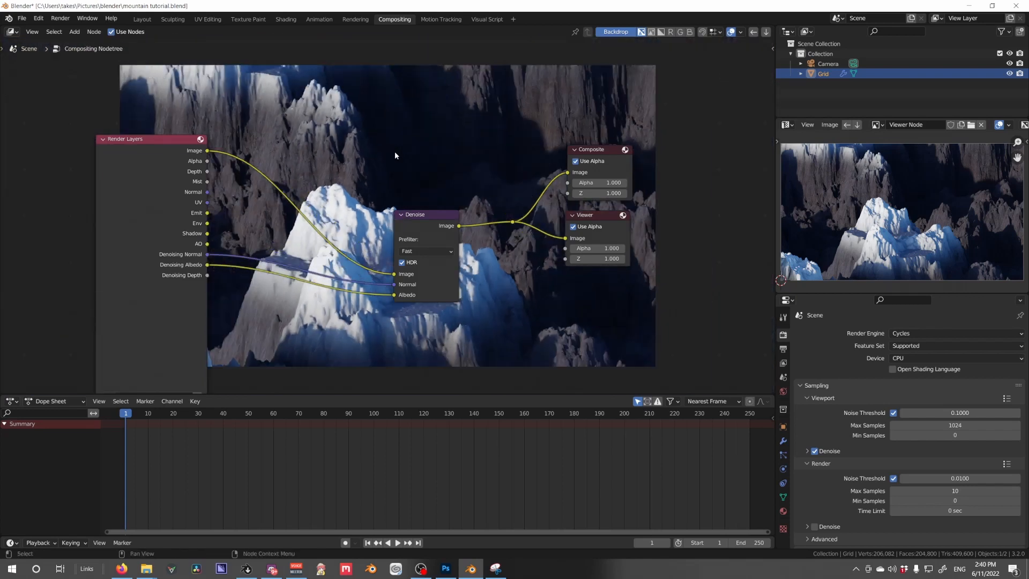
pyautogui.click(626, 33)
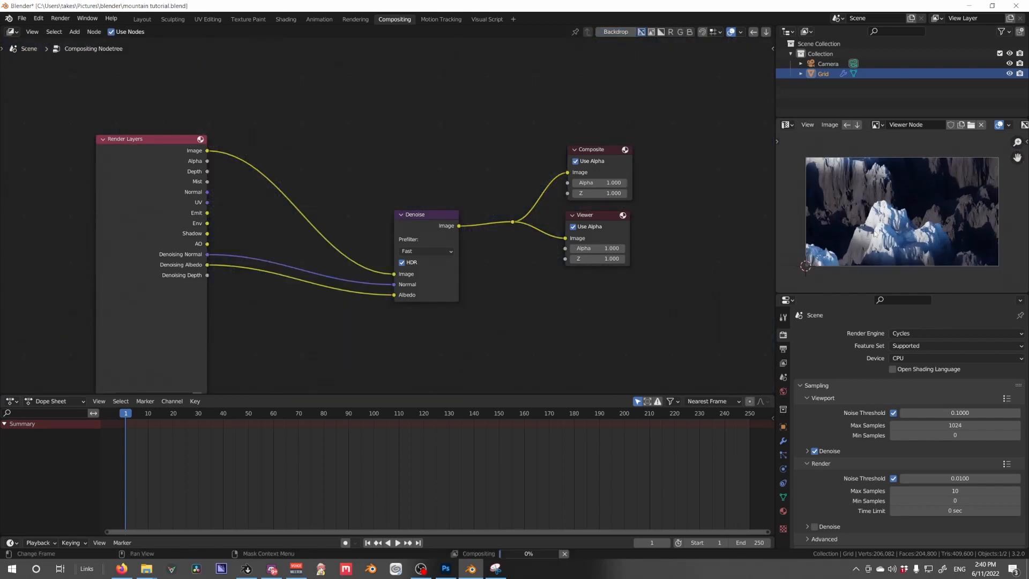
pyautogui.moveTo(967, 208); pyautogui.dragTo(1022, 209, button='middle')
pyautogui.scroll(1, 943, 222)
pyautogui.scroll(1, 943, 221)
pyautogui.scroll(-2, 501, 223)
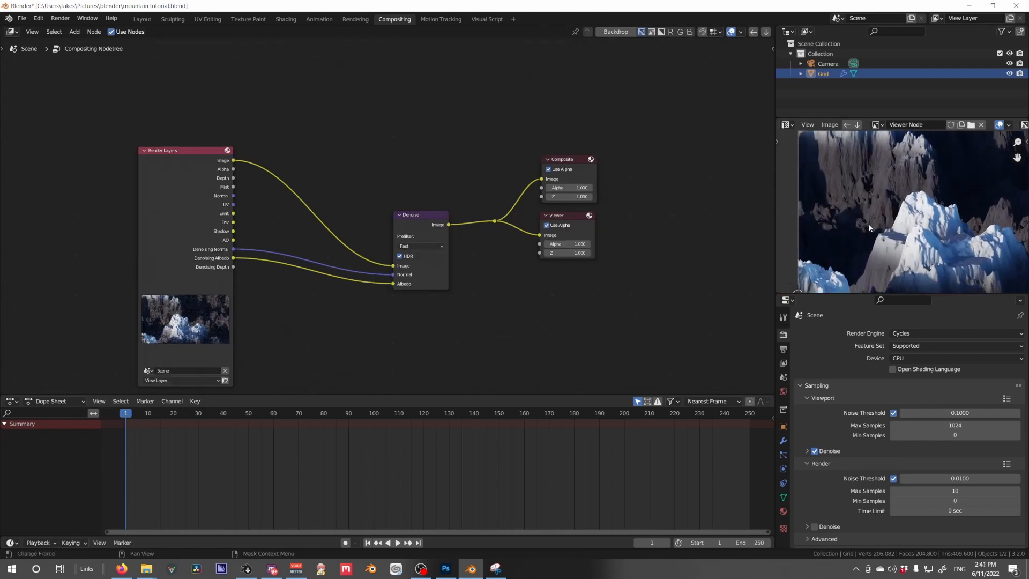
pyautogui.scroll(-1, 871, 223)
pyautogui.moveTo(871, 224); pyautogui.dragTo(836, 226, button='middle')
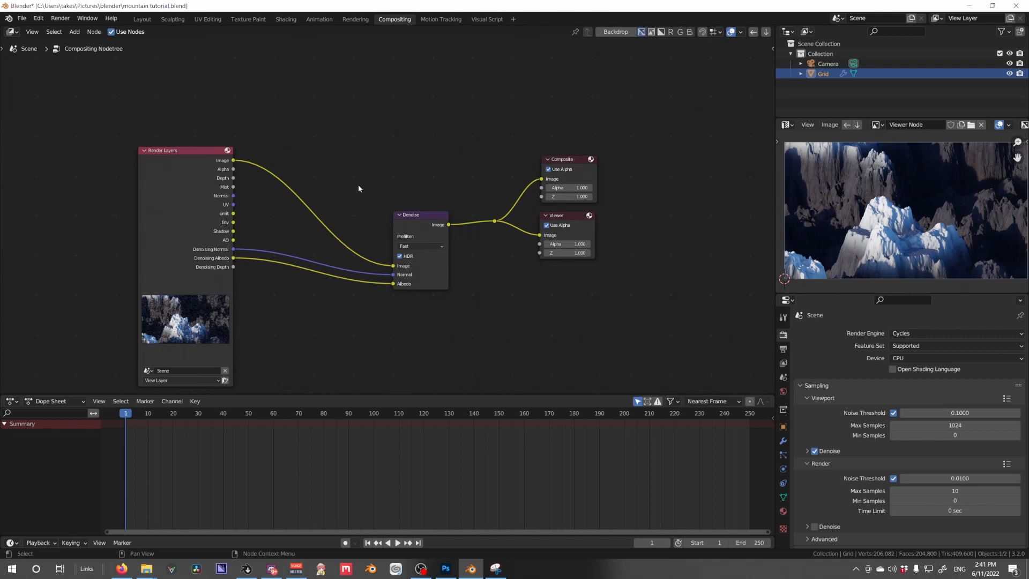
# Insert a Mix node after Denoise, drive its factor with the Mist pass, and move the Denoise node below the mist link.
pyautogui.moveTo(358, 188); pyautogui.dragTo(390, 200, button='middle')
pyautogui.hotkey('shift', 'a')
pyautogui.moveTo(397, 235)
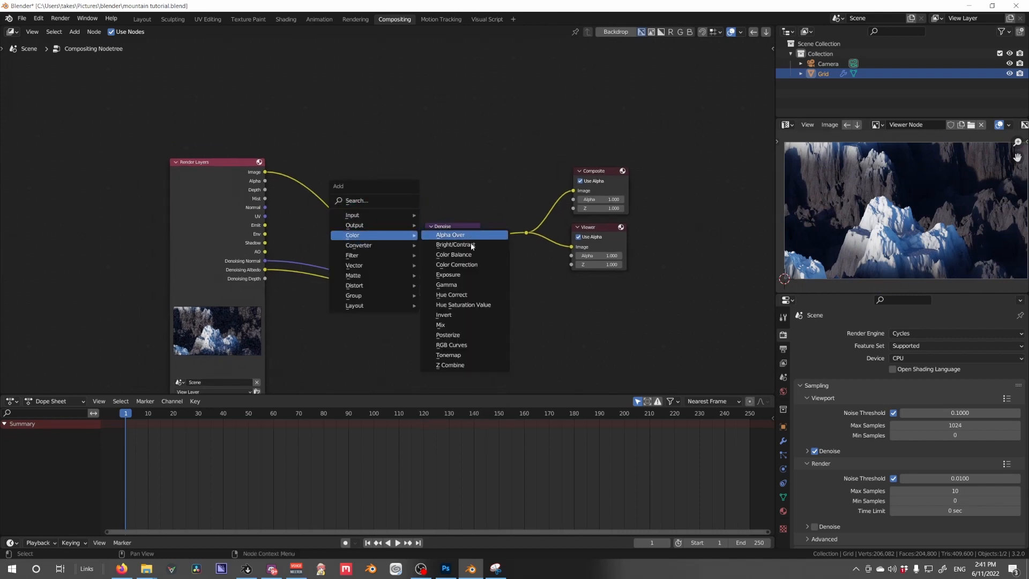
pyautogui.click(440, 325)
pyautogui.click(477, 251)
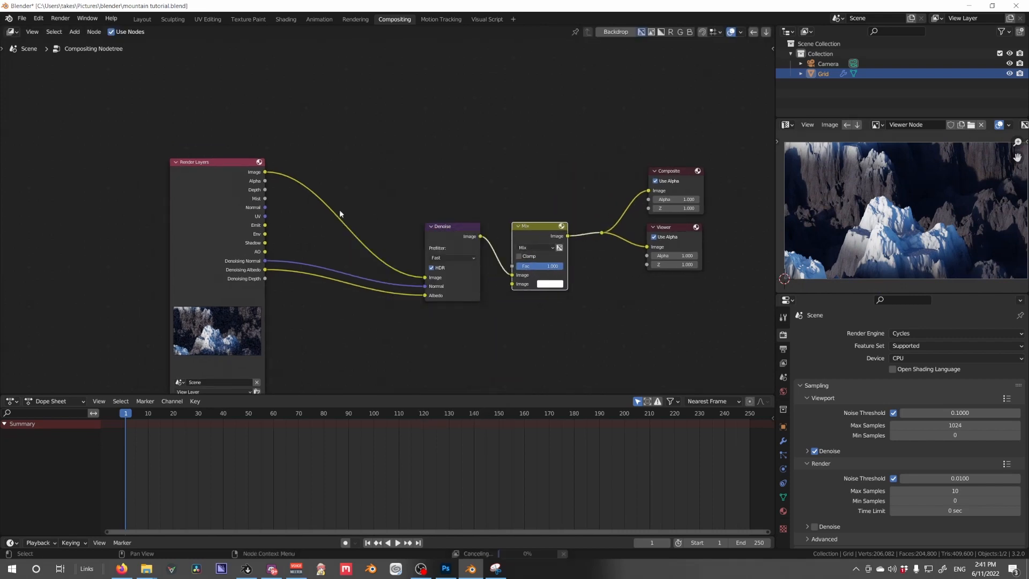
pyautogui.moveTo(266, 198); pyautogui.dragTo(512, 266)
pyautogui.moveTo(428, 291); pyautogui.dragTo(431, 286)
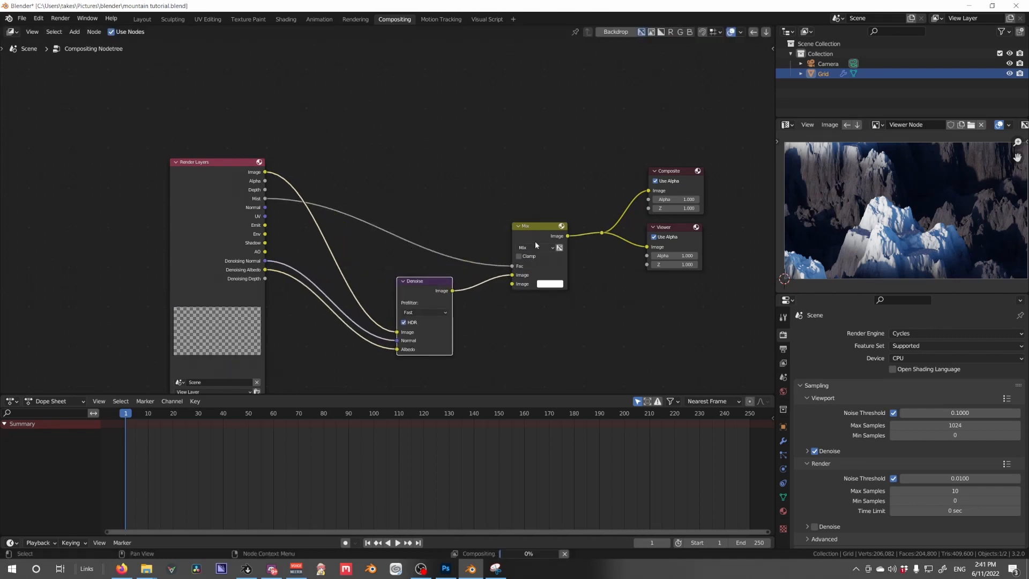
# Insert a ColorRamp between the Mist pass and the Mix factor, with its black stop at about 0.316, above the Denoise node.
pyautogui.hotkey('shift', 'a')
pyautogui.moveTo(429, 186)
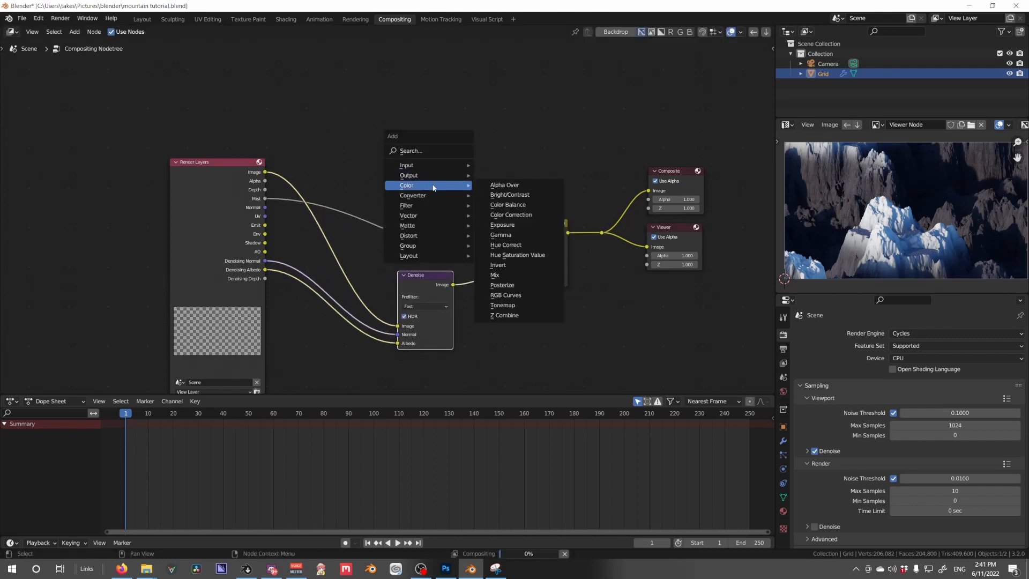
pyautogui.click(431, 152)
pyautogui.write('color')
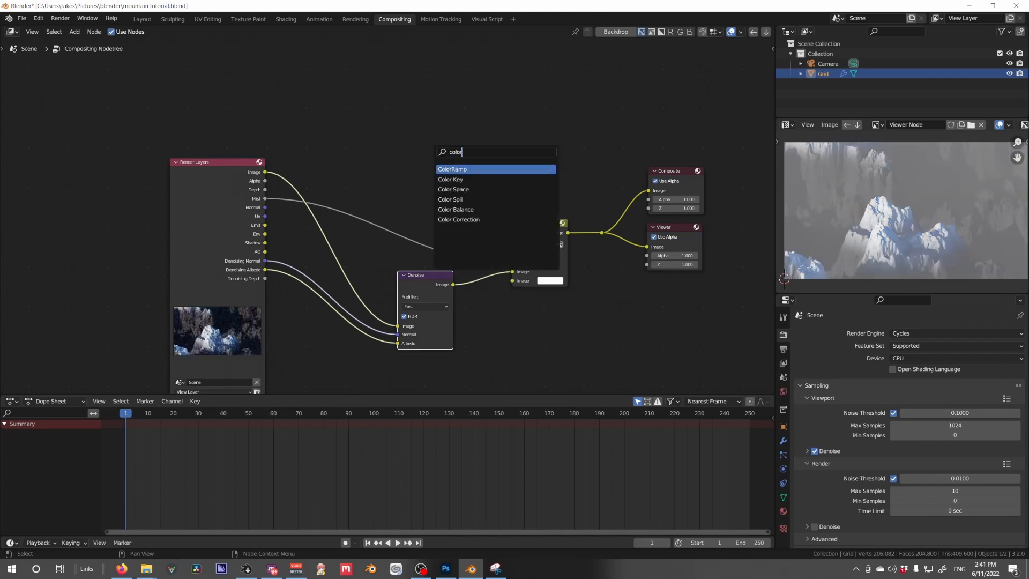
pyautogui.press('Return')
pyautogui.click(380, 188)
pyautogui.moveTo(382, 236); pyautogui.dragTo(409, 239)
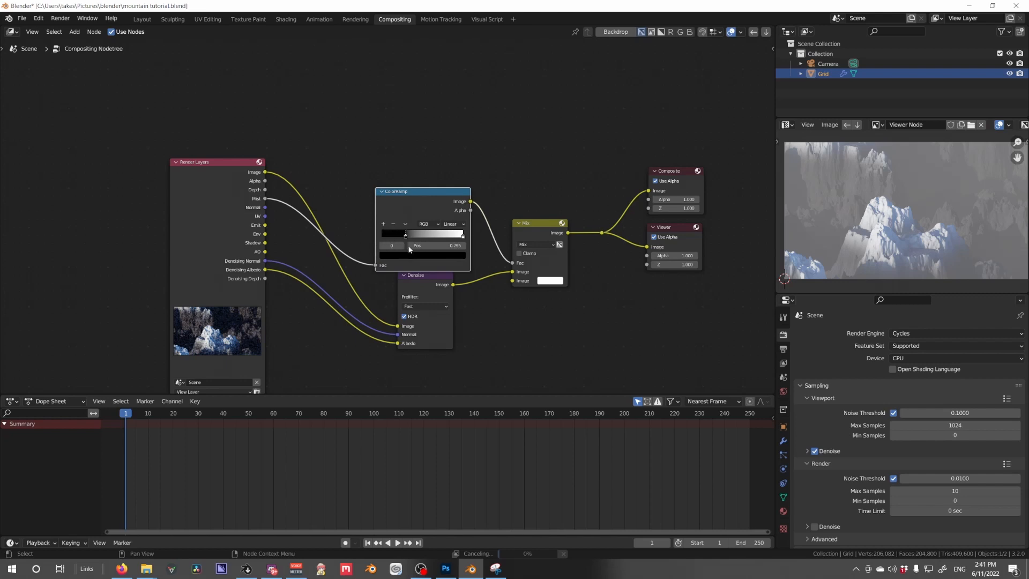
pyautogui.moveTo(415, 202); pyautogui.dragTo(421, 188)
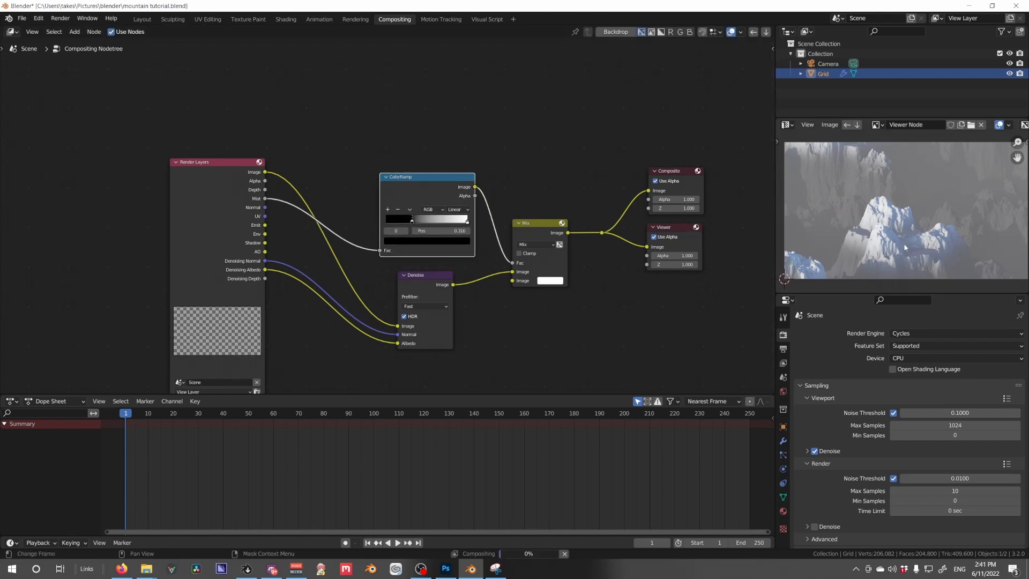
# Move the ColorRamp's black stop to 0.073 and tint the Mix node's second colour a very pale blue.
pyautogui.scroll(-2, 904, 246)
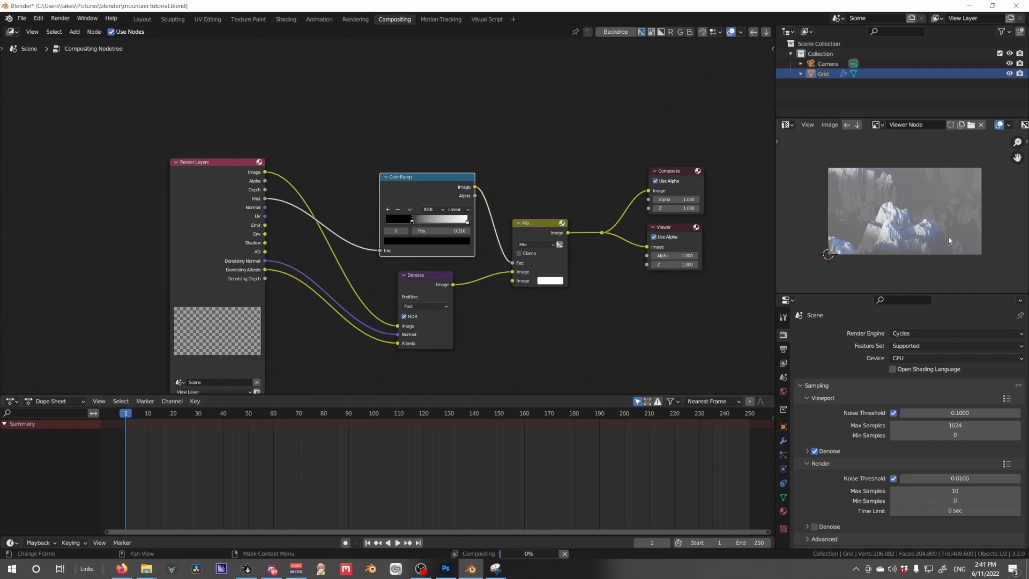
pyautogui.scroll(1, 943, 242)
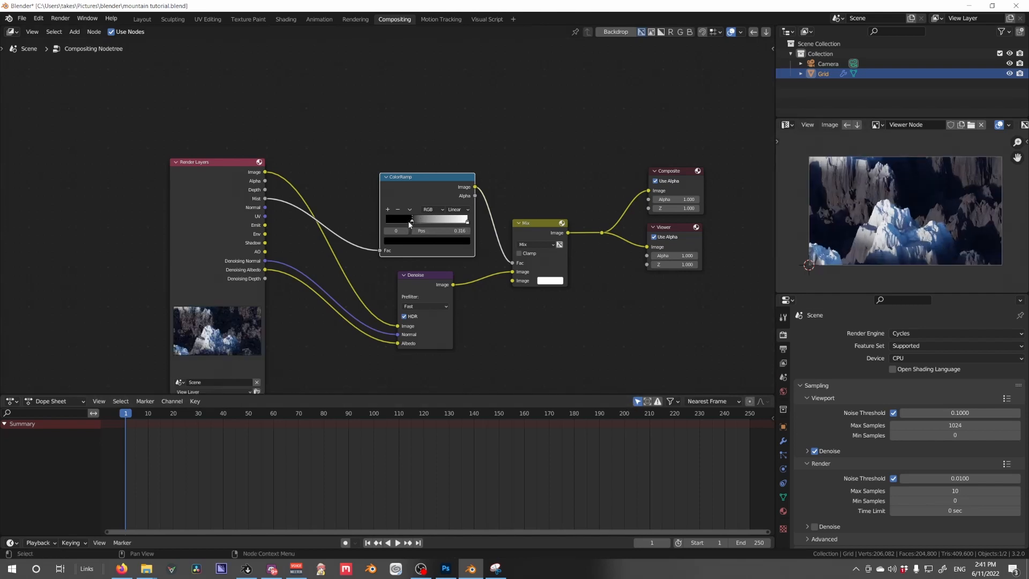
pyautogui.moveTo(411, 224); pyautogui.dragTo(403, 224)
pyautogui.moveTo(414, 216); pyautogui.dragTo(405, 217)
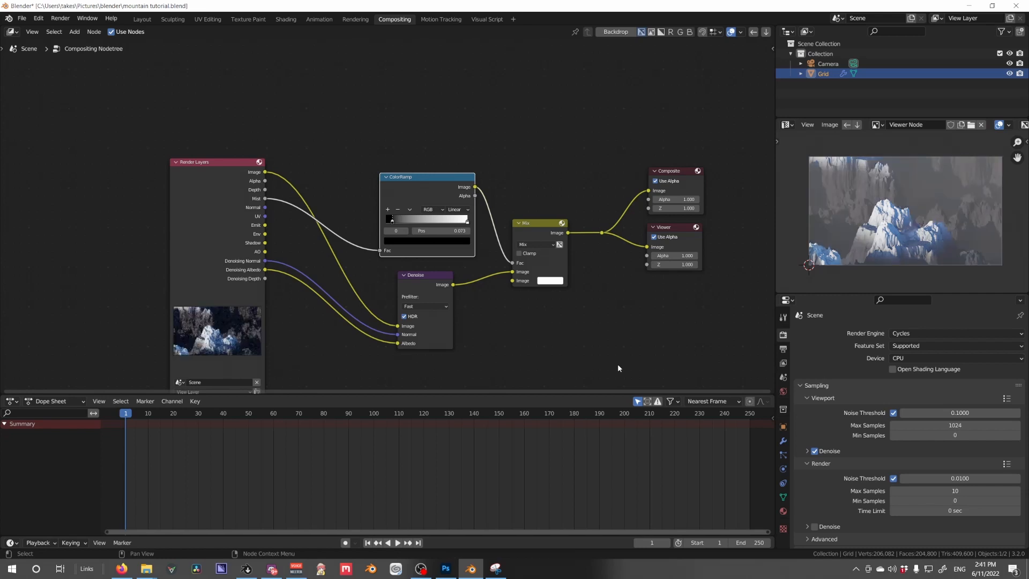
pyautogui.click(550, 279)
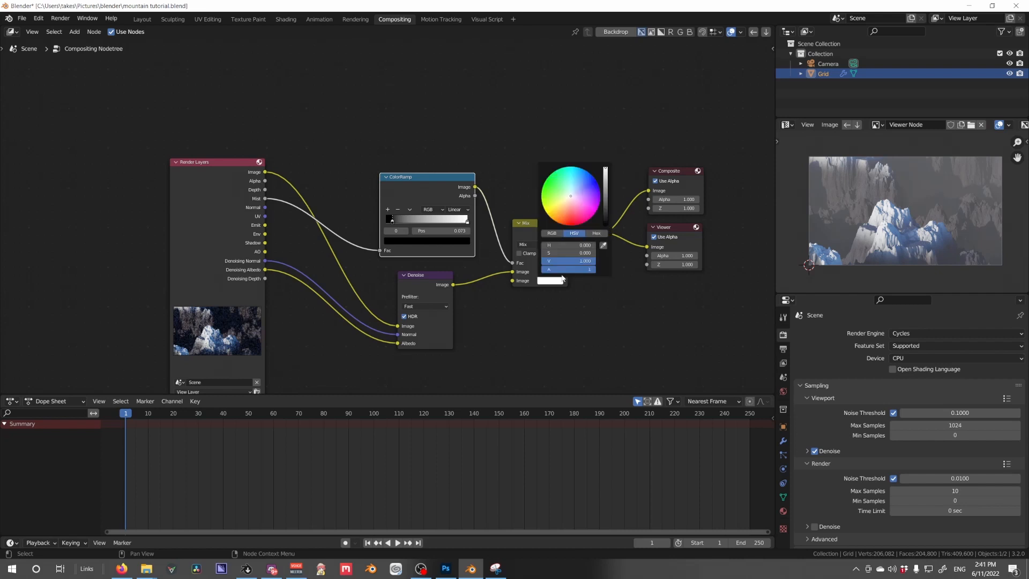
pyautogui.click(573, 195)
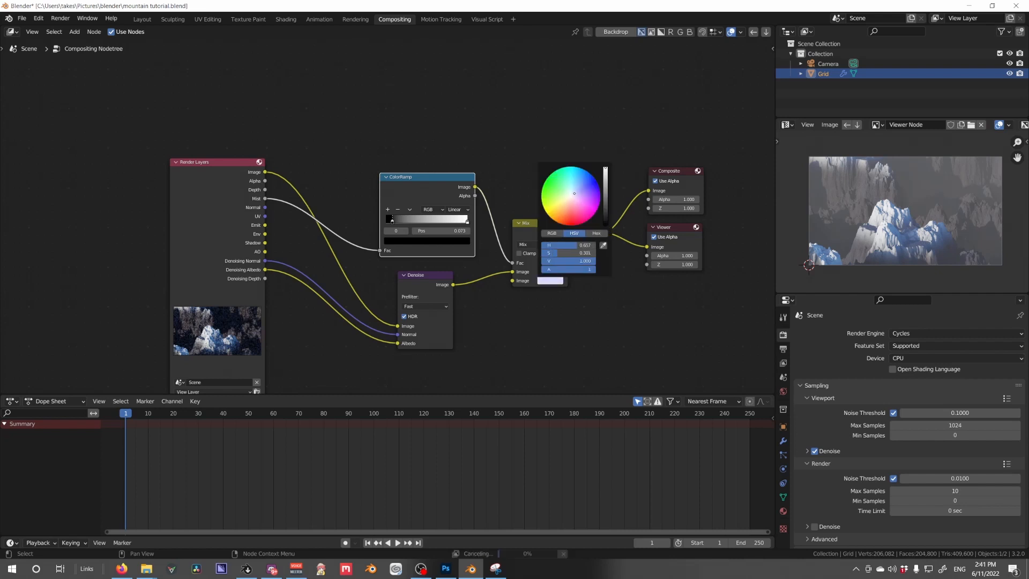
# Try the ColorRamp's black stop at 0.193 and at 0.149.
pyautogui.scroll(1, 406, 271)
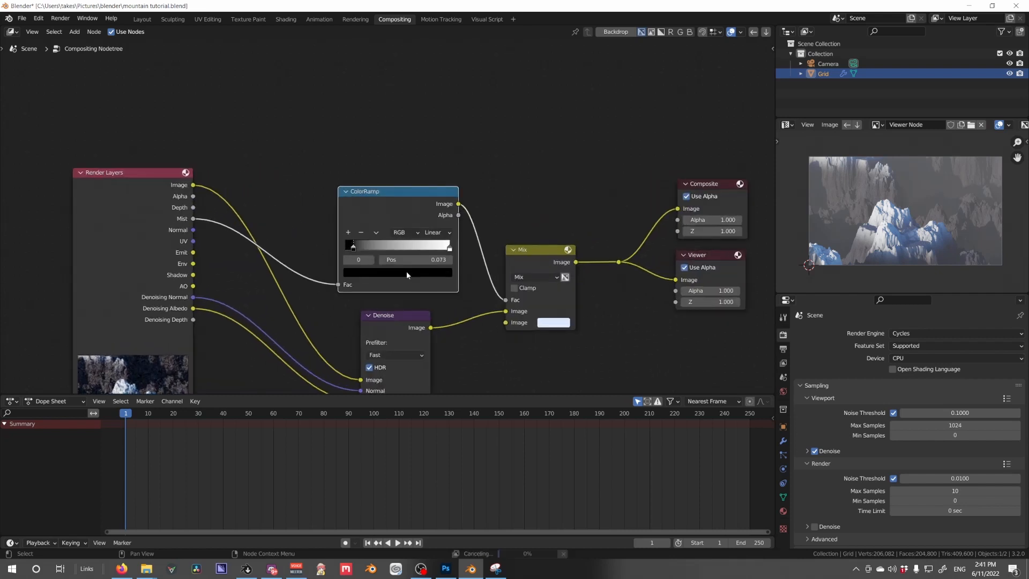
pyautogui.moveTo(352, 247); pyautogui.dragTo(366, 247)
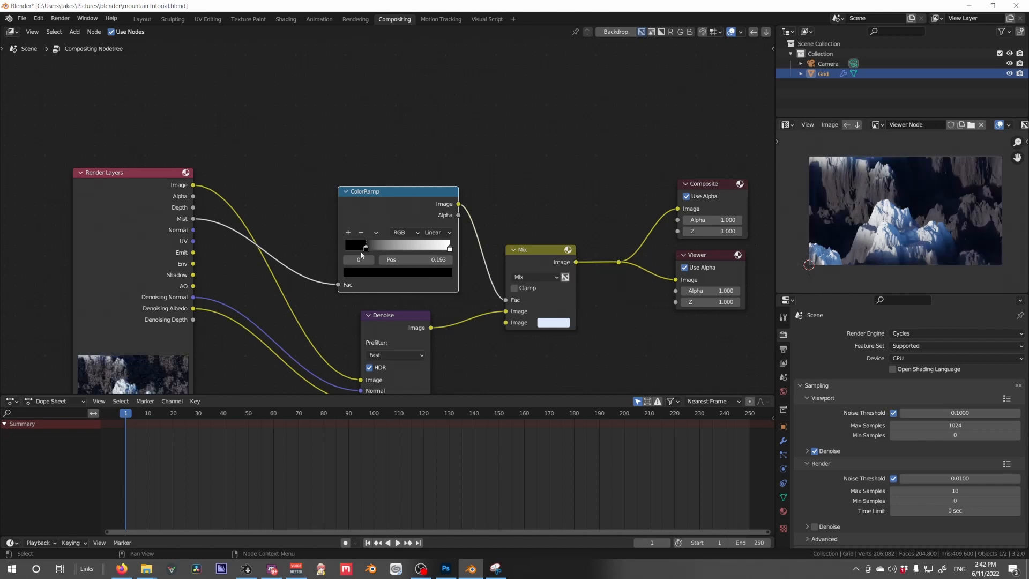
pyautogui.moveTo(365, 249); pyautogui.dragTo(361, 250)
# Move the Composite and Viewer nodes away from the Mix node and set the ColorRamp's black stop to 0.105.
pyautogui.moveTo(607, 282); pyautogui.dragTo(477, 261, button='middle')
pyautogui.moveTo(658, 322); pyautogui.dragTo(489, 120)
pyautogui.moveTo(574, 164); pyautogui.dragTo(692, 175)
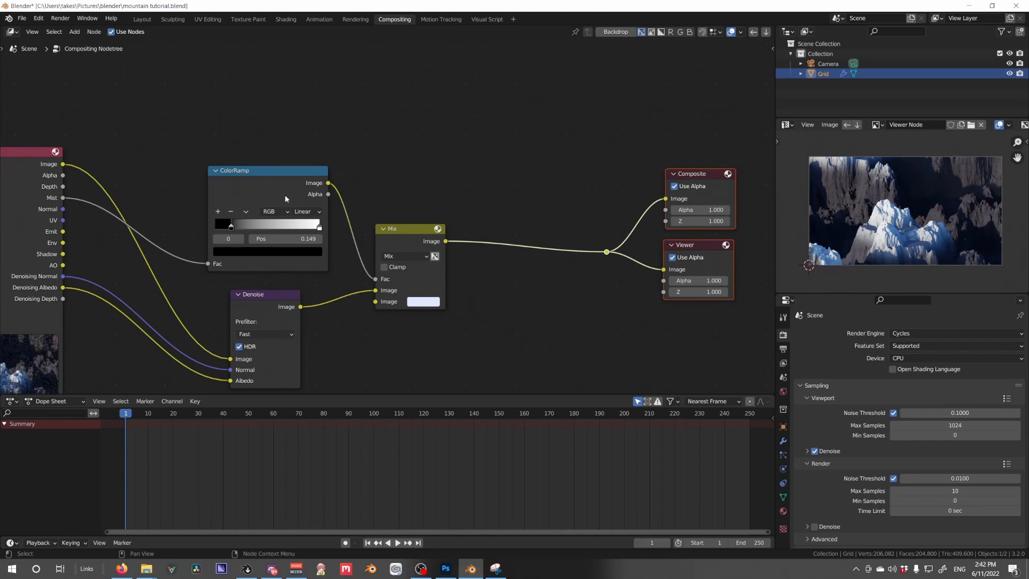
pyautogui.moveTo(232, 229); pyautogui.dragTo(227, 226)
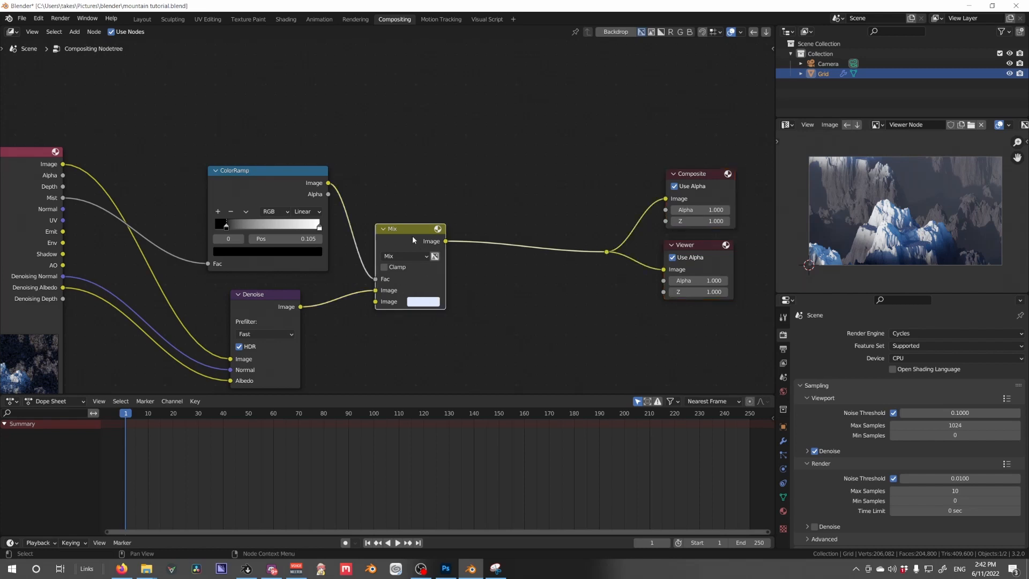
# Duplicate the Mix node after the first one, feed the Denoise image into its second input and set its factor to 0.540.
pyautogui.hotkey('shift', 'd')
pyautogui.moveTo(301, 306); pyautogui.dragTo(486, 302)
pyautogui.moveTo(547, 279); pyautogui.dragTo(520, 279)
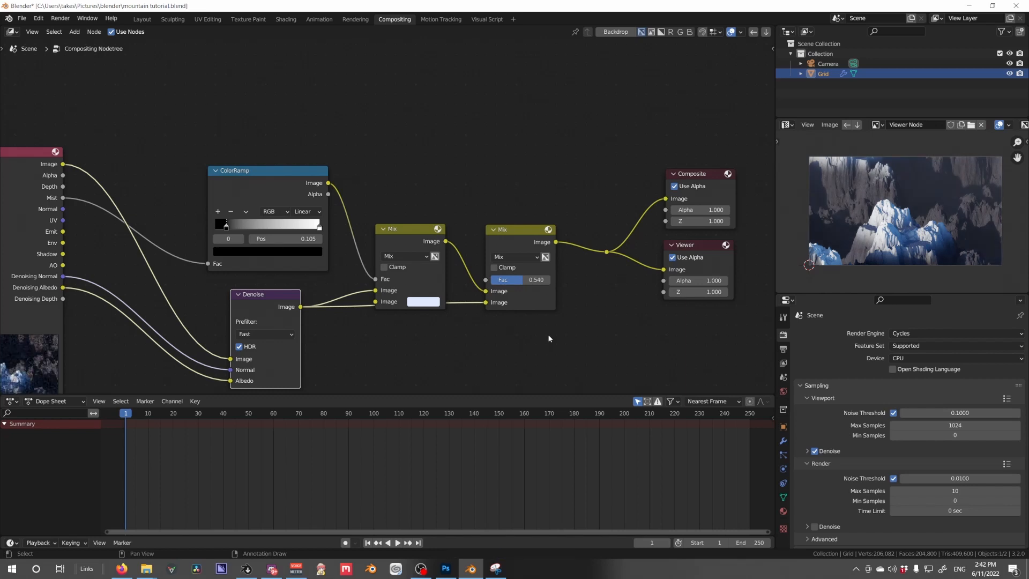
# Shift the Composite and Viewer nodes with their reroute farther along to make room after the second Mix node.
pyautogui.scroll(-3, 662, 332)
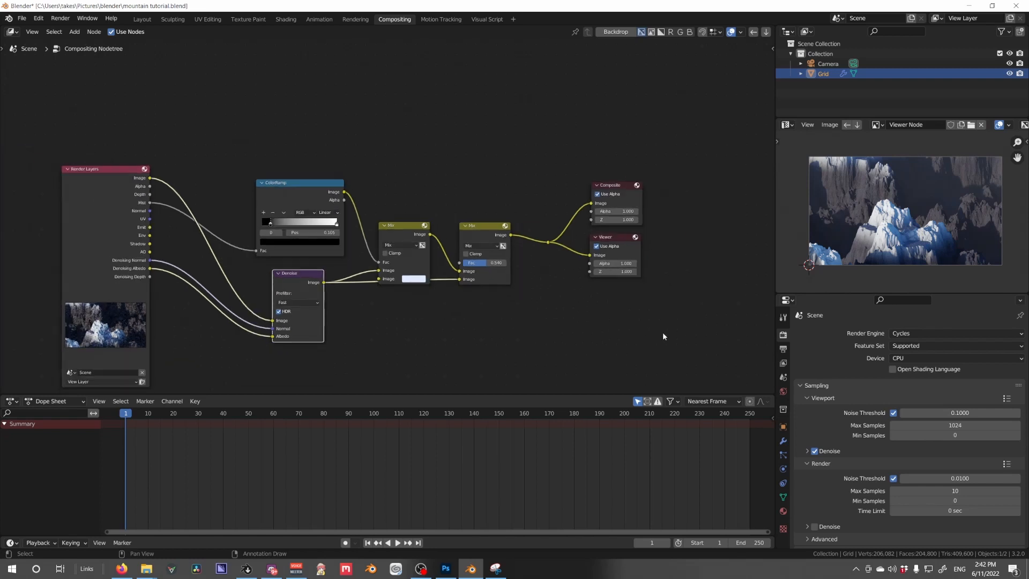
pyautogui.moveTo(611, 334); pyautogui.dragTo(474, 185)
pyautogui.press('g')
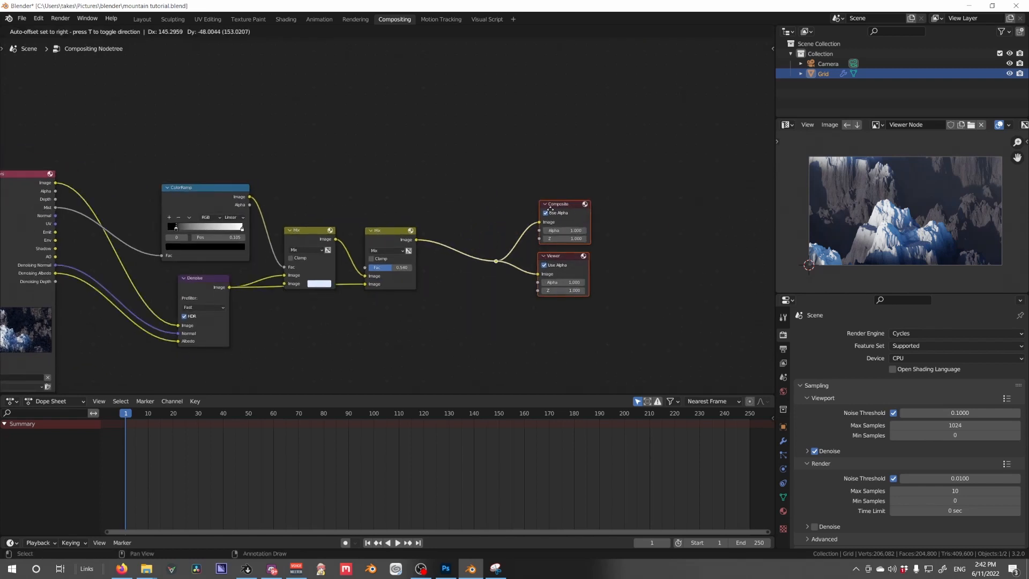
pyautogui.click(663, 192)
pyautogui.moveTo(325, 236); pyautogui.dragTo(438, 242, button='middle')
# Insert a third Mix node after the second one and connect the Mist pass to its factor.
pyautogui.scroll(2, 438, 242)
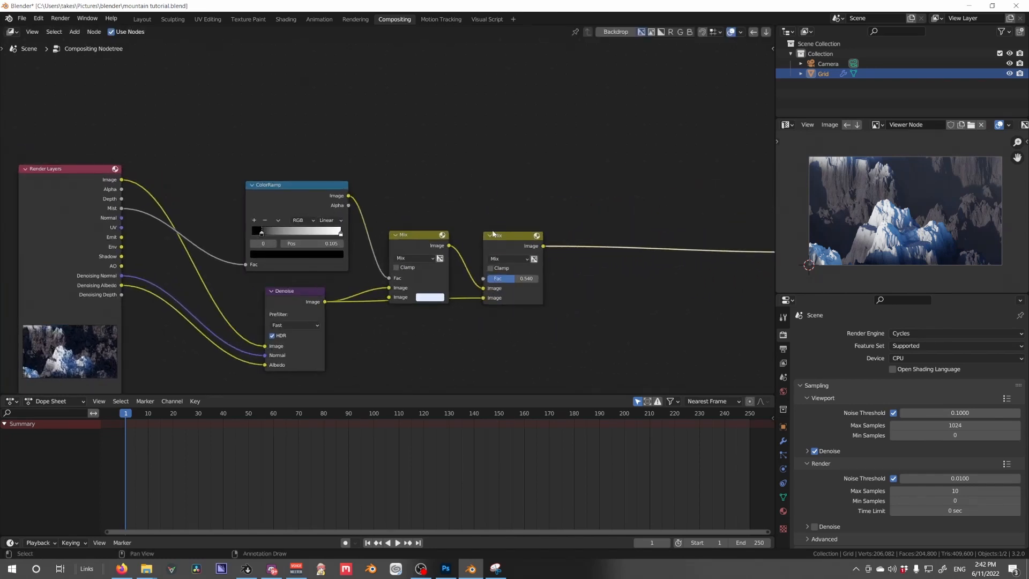
pyautogui.hotkey('shift', 'a')
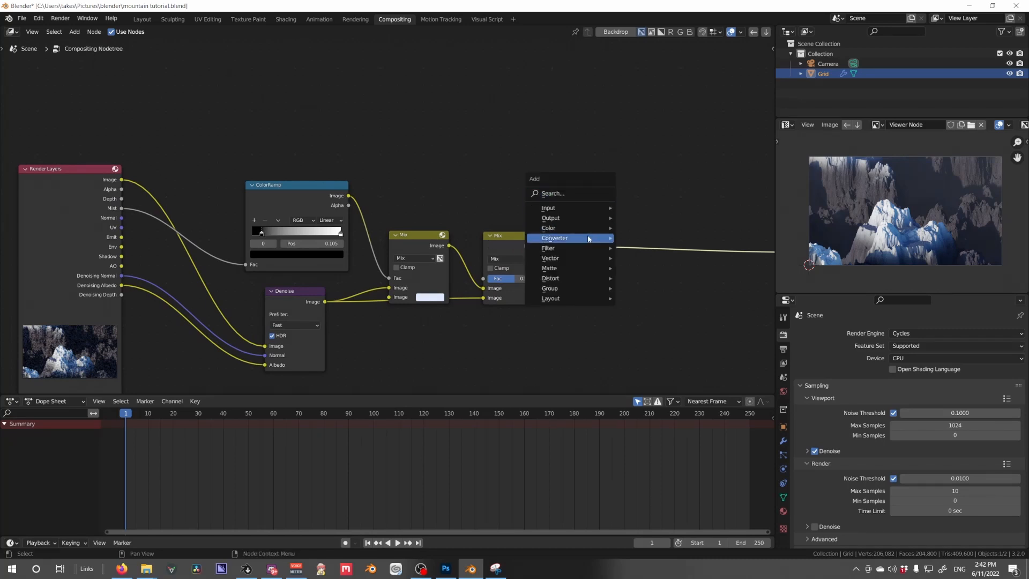
pyautogui.moveTo(568, 228)
pyautogui.click(636, 317)
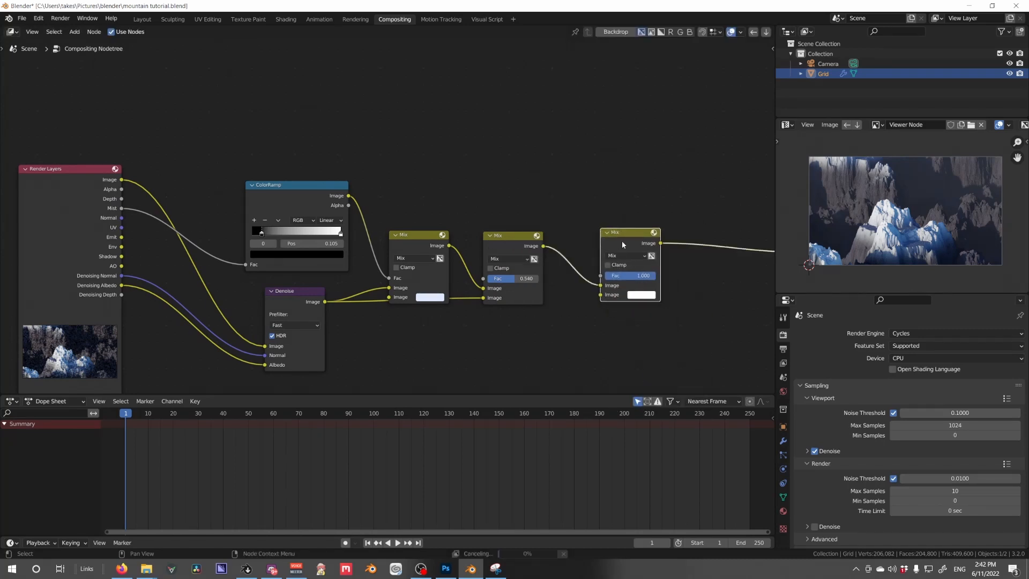
pyautogui.click(601, 251)
pyautogui.moveTo(128, 209); pyautogui.dragTo(596, 273)
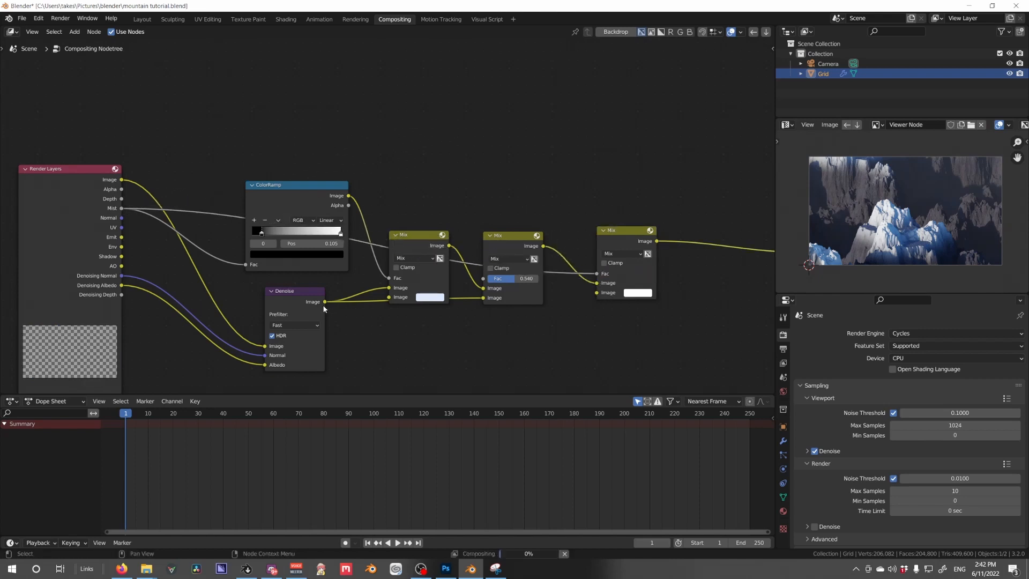
# Link the second Mix output to the third Mix's second image input and insert a Blur node on that link.
pyautogui.moveTo(324, 306); pyautogui.dragTo(369, 310)
pyautogui.click(536, 260)
pyautogui.hotkey('shift', 'a')
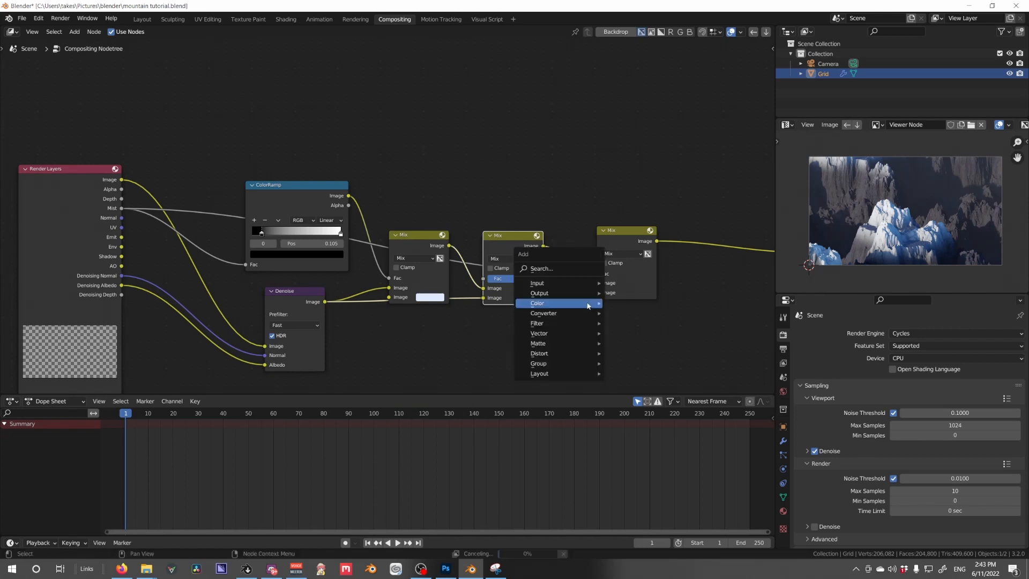
pyautogui.click(542, 268)
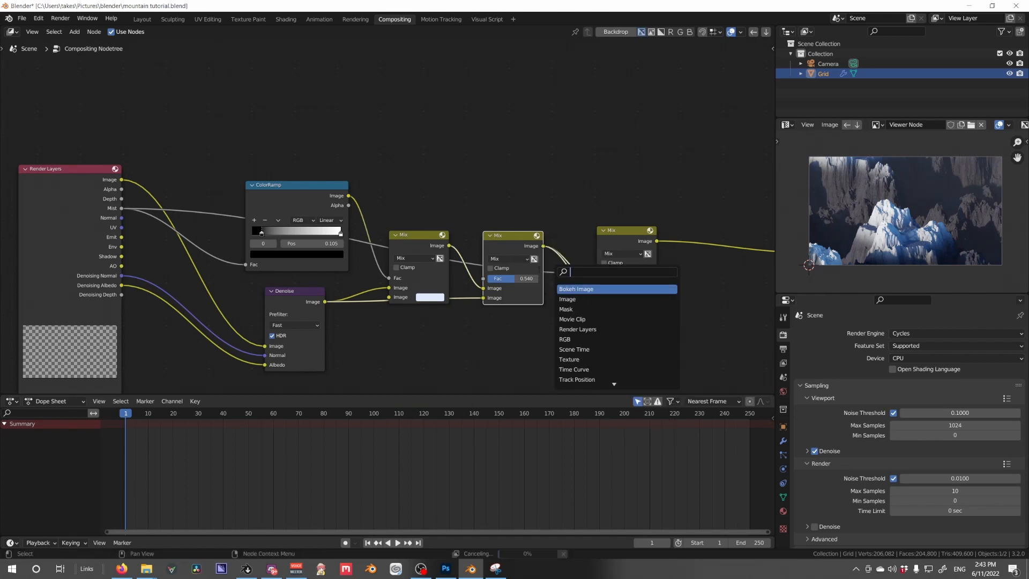
pyautogui.write('blur')
pyautogui.press('Return')
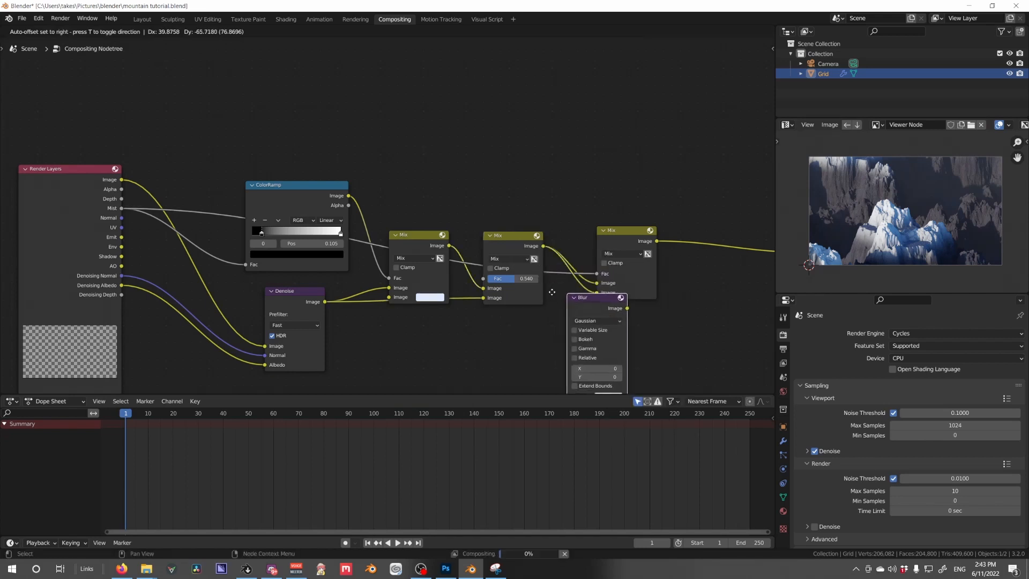
pyautogui.click(551, 292)
pyautogui.moveTo(640, 322); pyautogui.dragTo(577, 263, button='middle')
pyautogui.scroll(2, 562, 281)
# Set the Blur node's X and Y sizes to 10.
pyautogui.moveTo(570, 326); pyautogui.dragTo(585, 327)
pyautogui.click(571, 316)
pyautogui.click(587, 325)
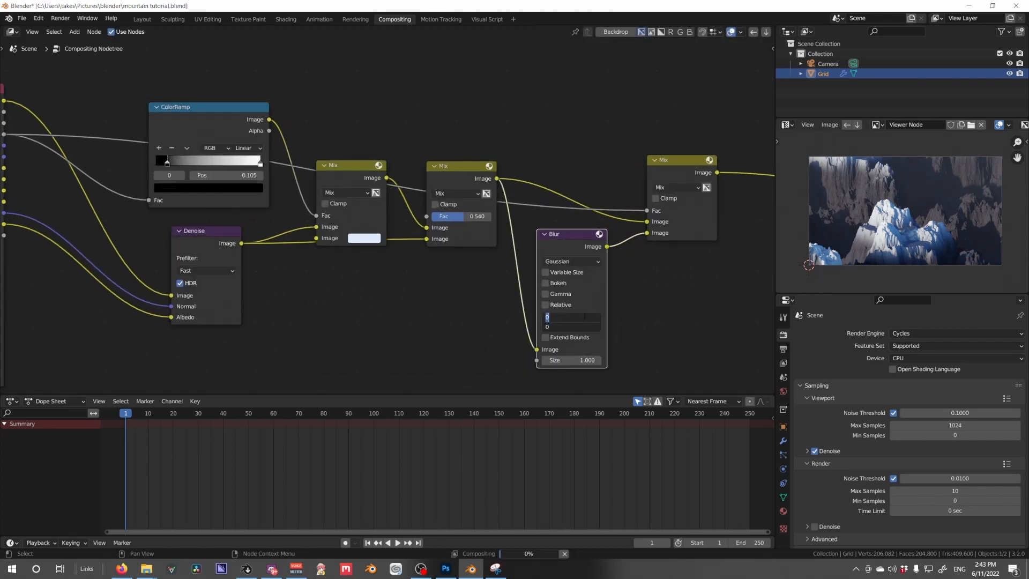
pyautogui.write('10')
pyautogui.press('Return')
# Set the Blur node's X and Y sizes to 100 and look closer at the composited mountain.
pyautogui.click(585, 315)
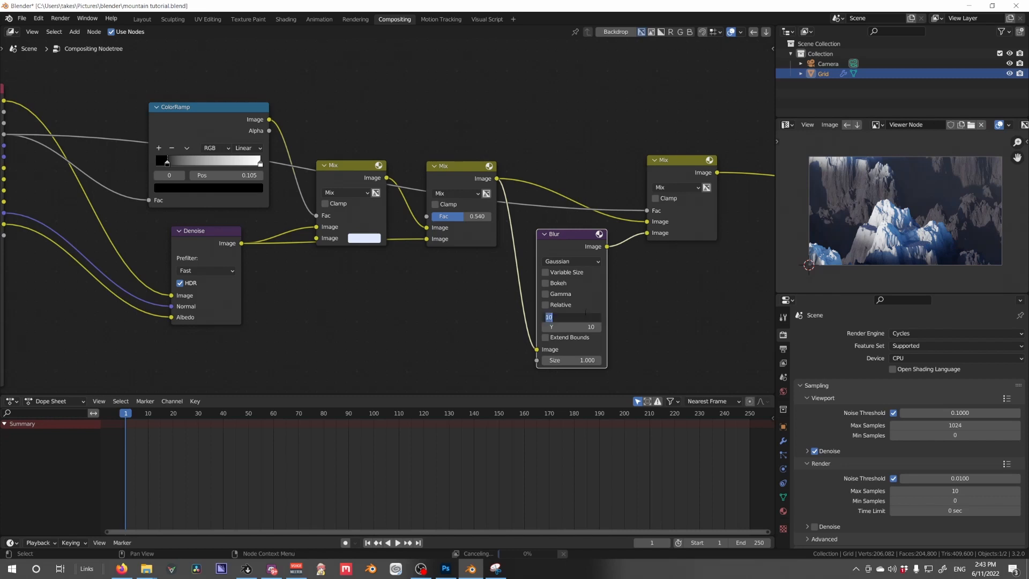
pyautogui.write('100')
pyautogui.press('Tab')
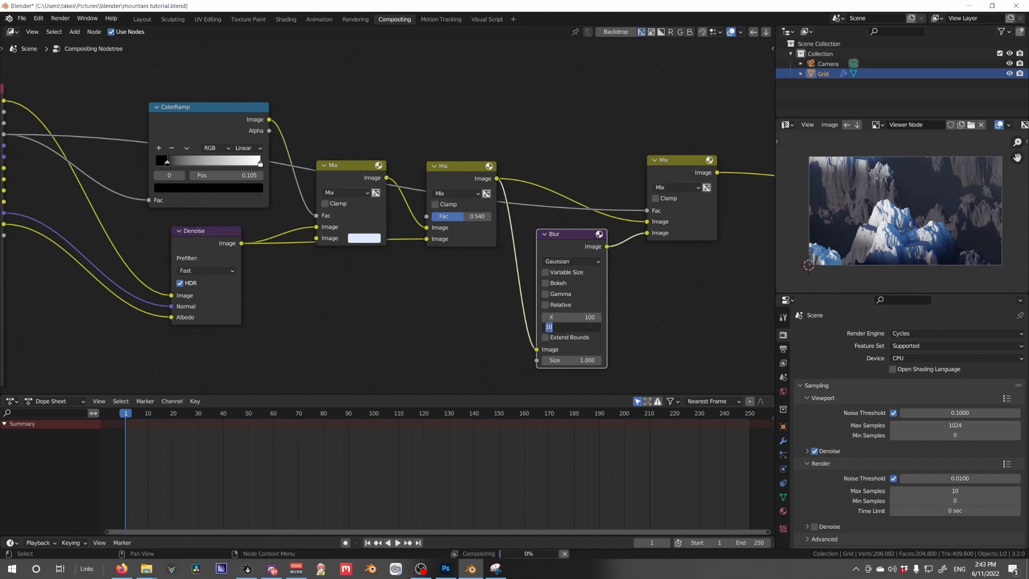
pyautogui.write('100')
pyautogui.press('Return')
pyautogui.scroll(3, 939, 231)
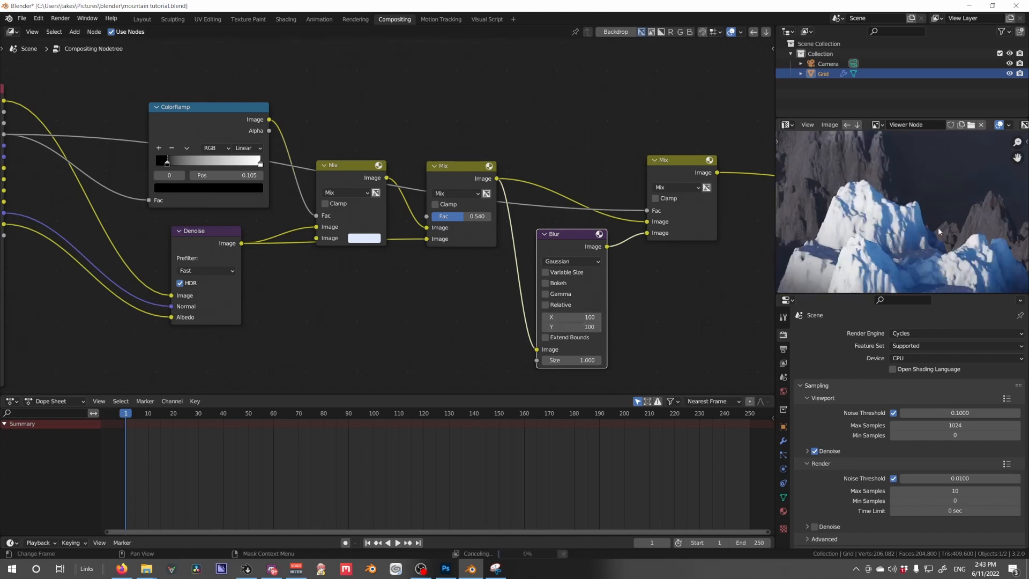
# Insert a ColorRamp node between the Mist pass and the third Mix's factor, with its black stop at position 0.065.
pyautogui.moveTo(939, 232); pyautogui.dragTo(921, 215, button='middle')
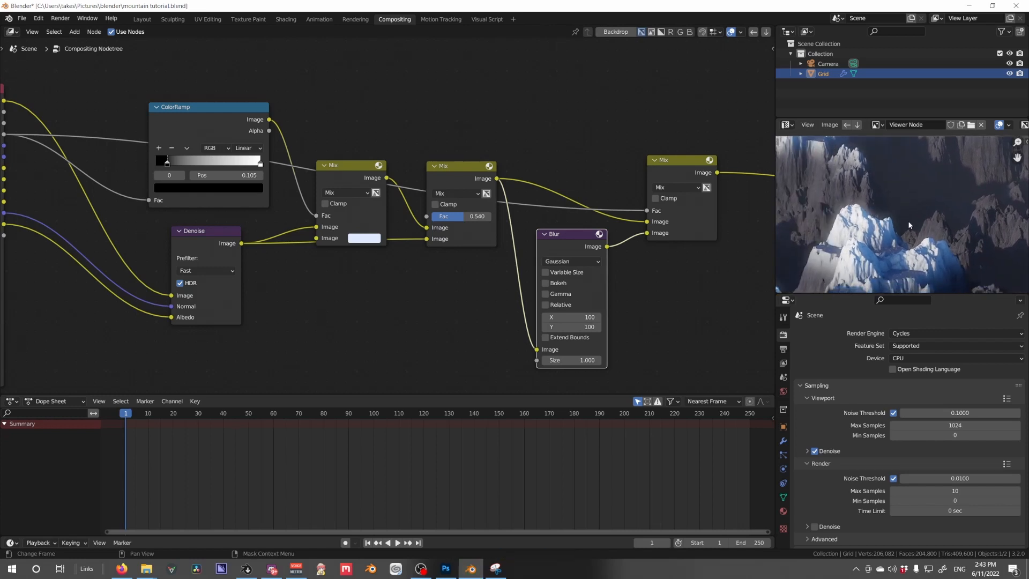
pyautogui.moveTo(898, 227); pyautogui.dragTo(926, 219, button='middle')
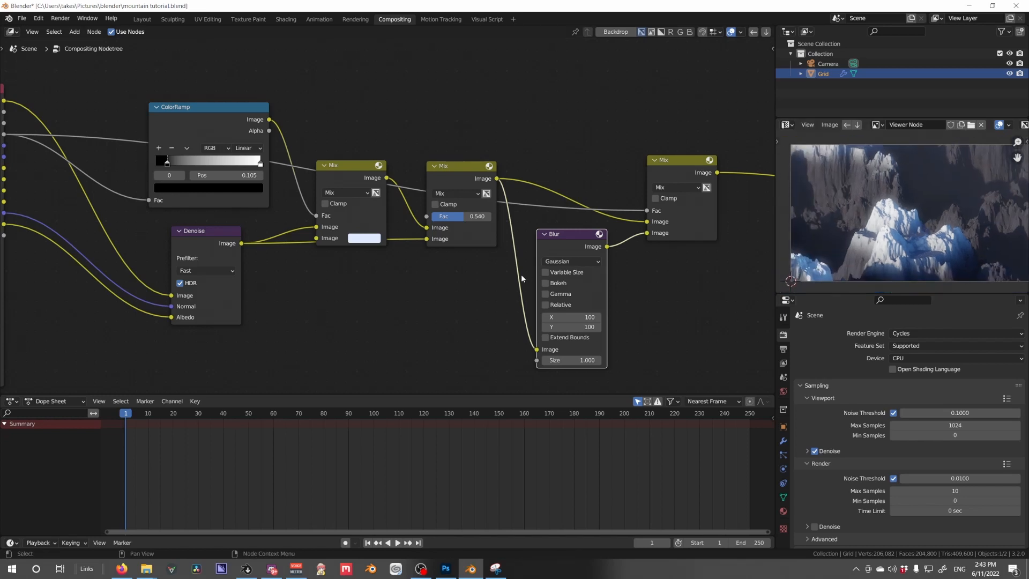
pyautogui.hotkey('shift', 'a')
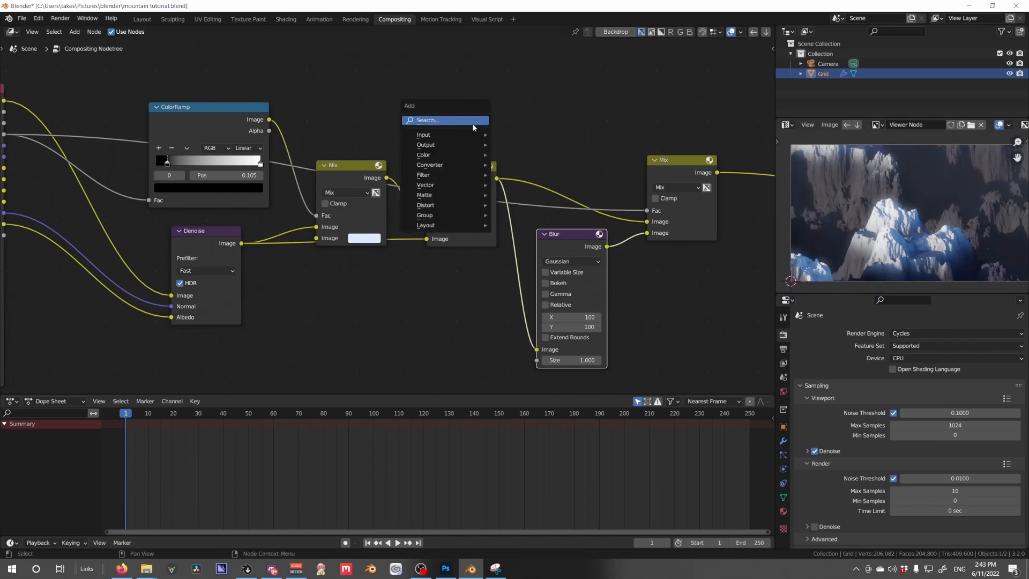
pyautogui.write('color')
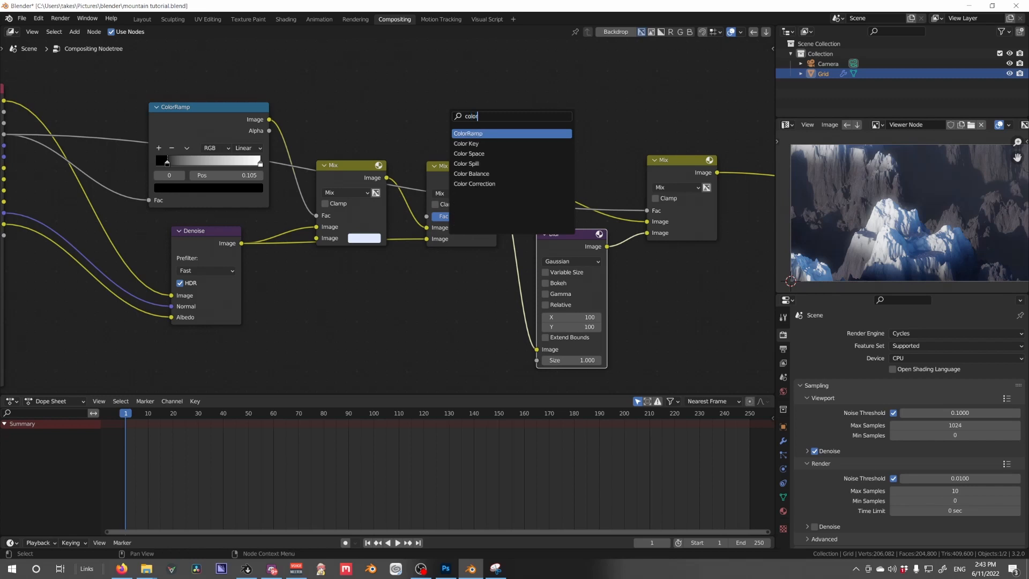
pyautogui.press('Return')
pyautogui.click(422, 159)
pyautogui.moveTo(422, 159); pyautogui.dragTo(448, 66)
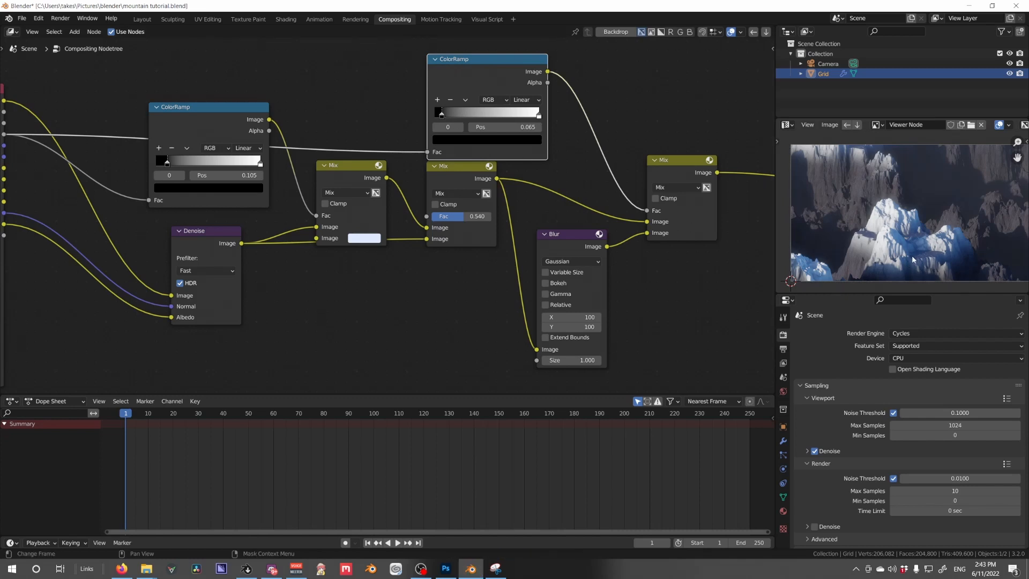
# Examine the blur on the background cliffs and the sharpness of the foreground peak in the composited image.
pyautogui.scroll(3, 900, 239)
pyautogui.moveTo(889, 222); pyautogui.dragTo(948, 254, button='middle')
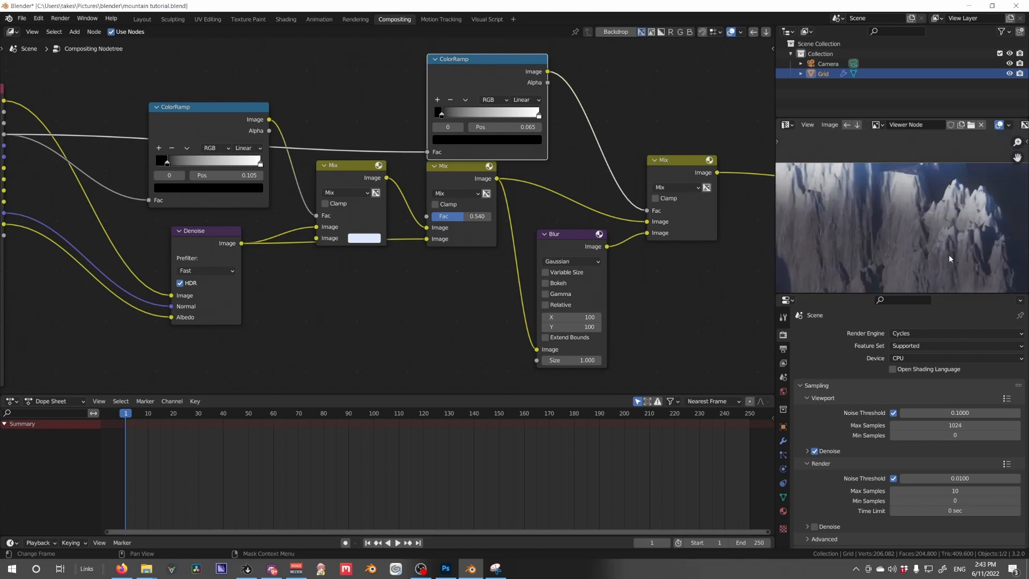
pyautogui.scroll(2, 948, 254)
pyautogui.moveTo(886, 198); pyautogui.dragTo(882, 149, button='middle')
pyautogui.scroll(-2, 934, 230)
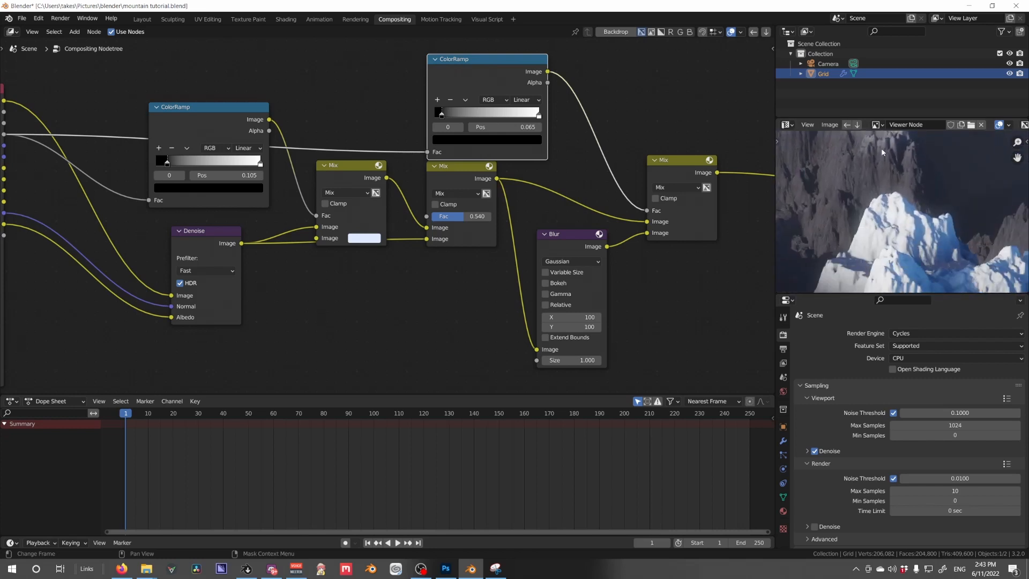
pyautogui.moveTo(911, 223); pyautogui.dragTo(889, 163, button='middle')
pyautogui.scroll(1, 894, 169)
pyautogui.scroll(-5, 901, 178)
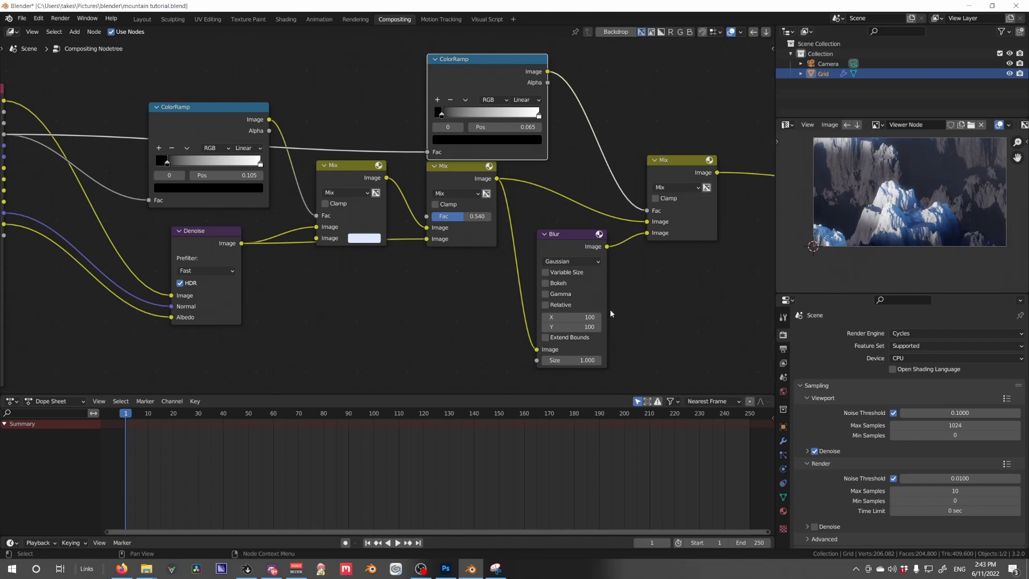
# Move the Composite and Viewer nodes farther from the third Mix node and bring up the choice of nodes to add.
pyautogui.moveTo(609, 310); pyautogui.dragTo(410, 333, button='middle')
pyautogui.scroll(-2, 409, 334)
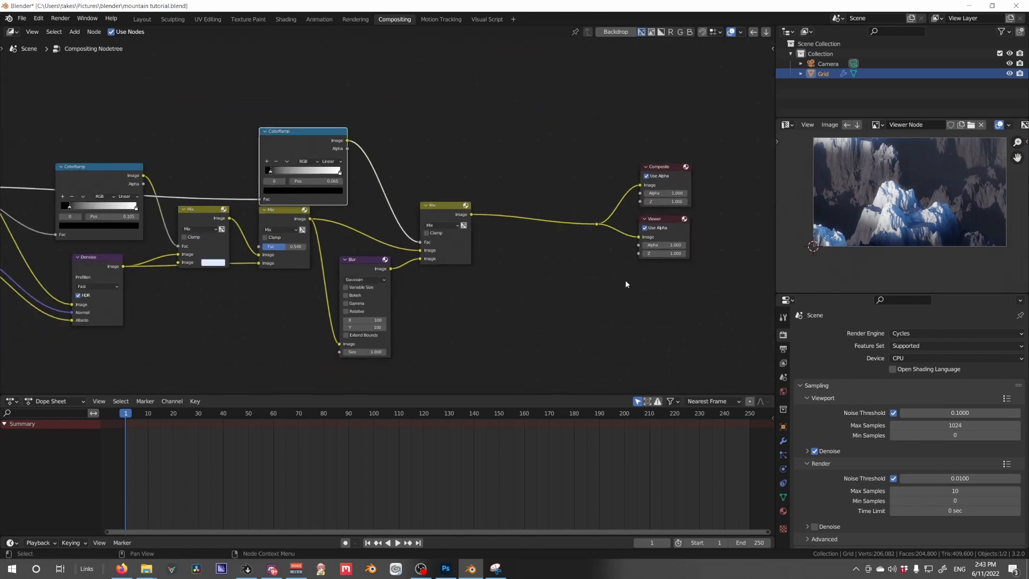
pyautogui.moveTo(723, 308); pyautogui.dragTo(570, 146)
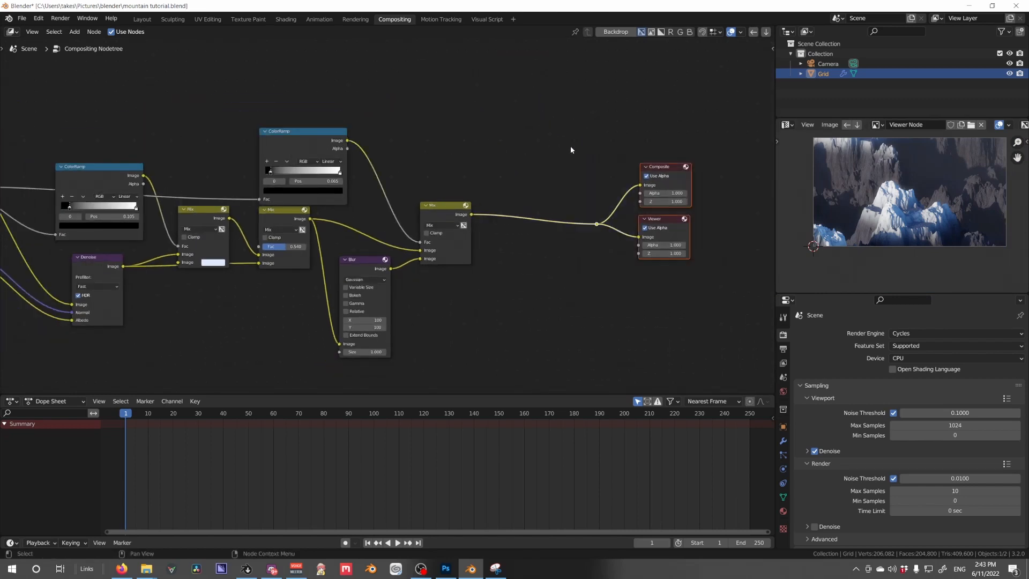
pyautogui.moveTo(591, 176); pyautogui.dragTo(529, 223, button='middle')
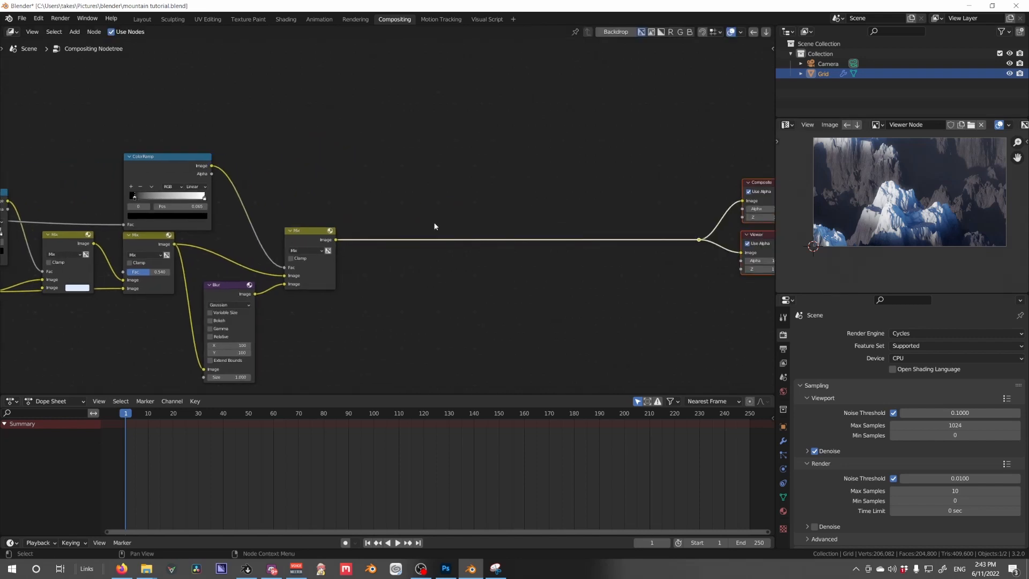
pyautogui.hotkey('shift', 'a')
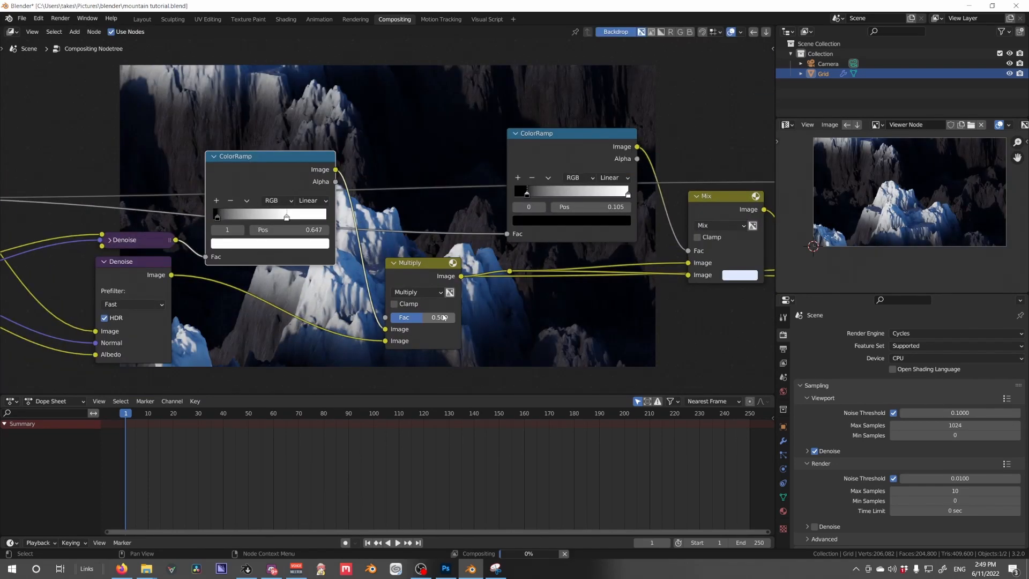
# Set the Multiply node's factor to 0.8 and look over the compositing node chain.
pyautogui.click(416, 316)
pyautogui.write('0.8')
pyautogui.press('Return')
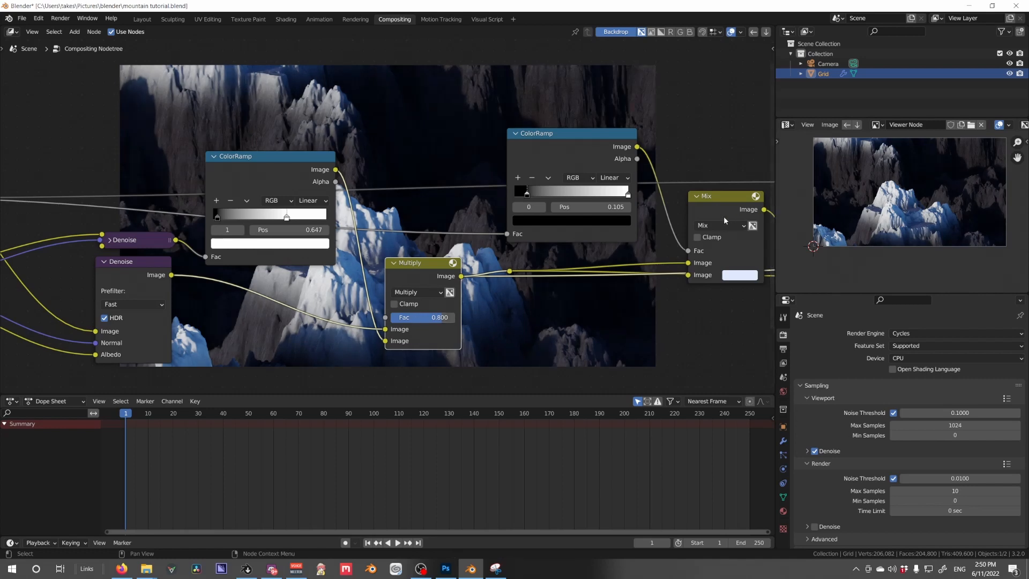
pyautogui.moveTo(722, 223); pyautogui.dragTo(325, 331, button='middle')
pyautogui.scroll(-5, 323, 326)
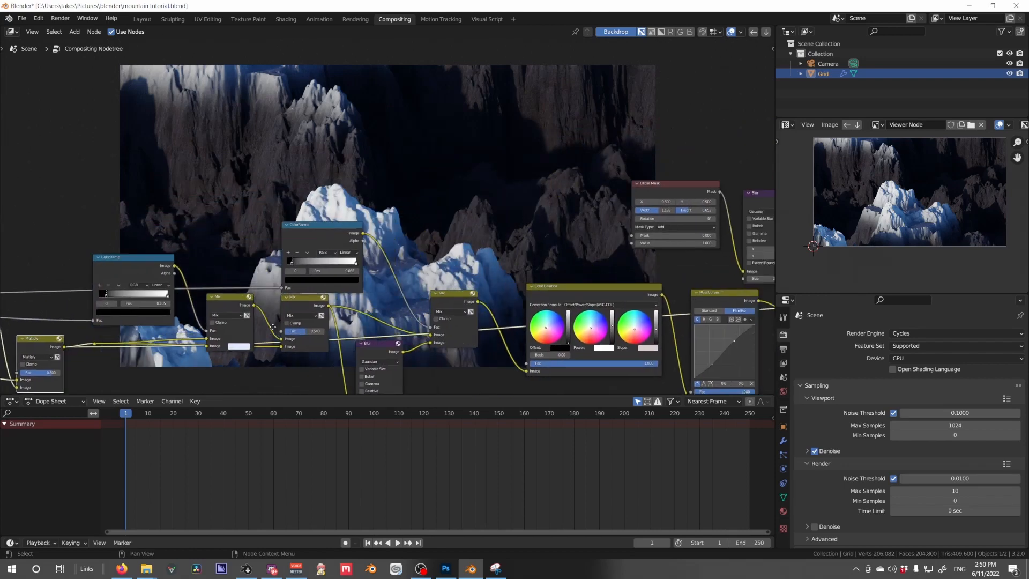
pyautogui.moveTo(397, 318); pyautogui.dragTo(532, 285, button='middle')
pyautogui.scroll(2, 528, 289)
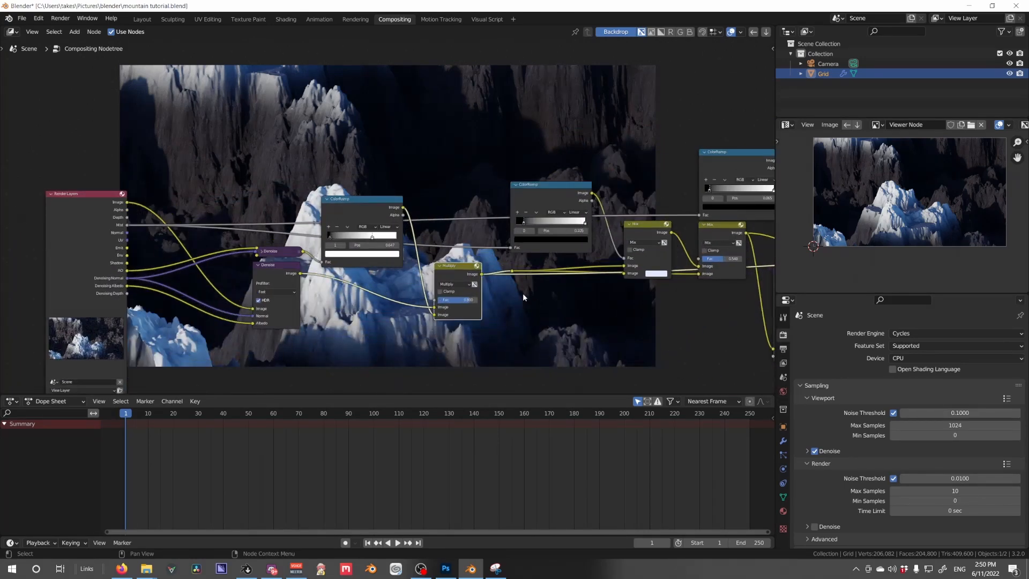